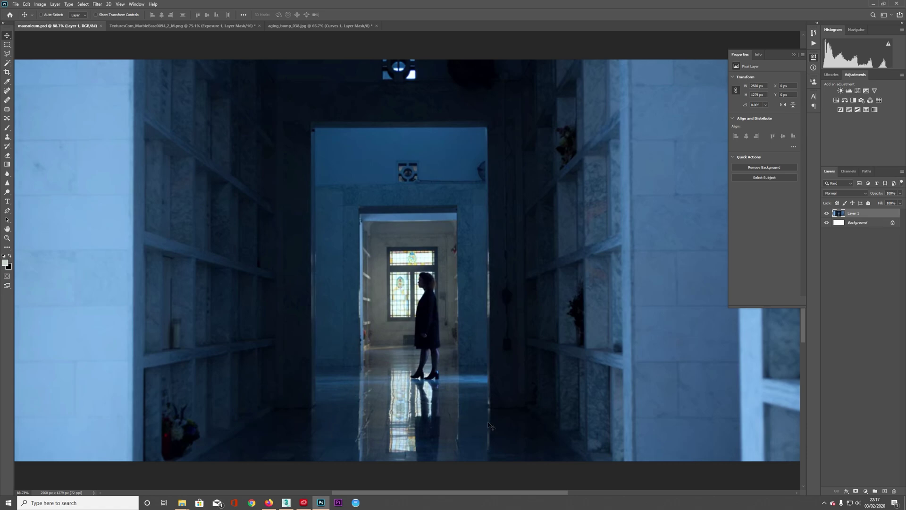
Step: Examine the reflective floor around the standing figure in the mausoleum reference image
{"action": "scroll", "coordinate": [474, 384], "scroll_direction": "up", "scroll_amount": 10, "text": "alt"}
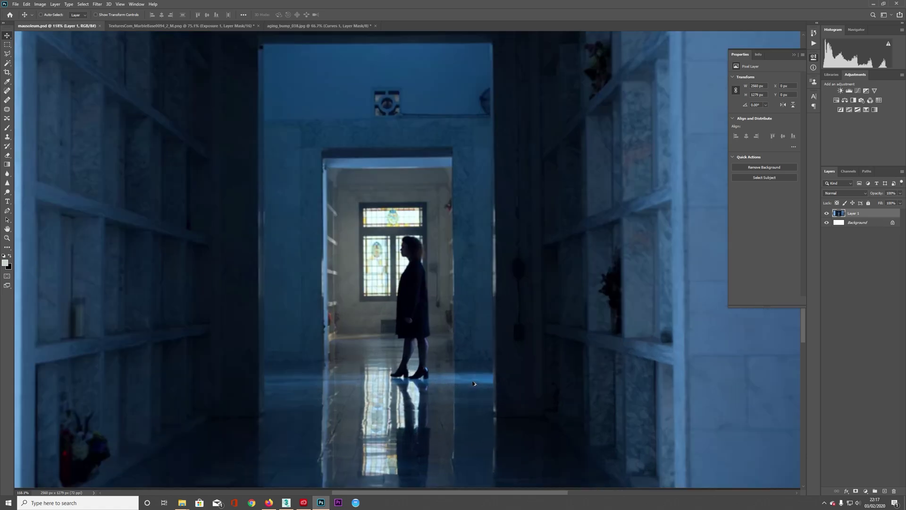
{"action": "scroll", "coordinate": [475, 371], "scroll_direction": "down", "scroll_amount": 12, "text": "alt"}
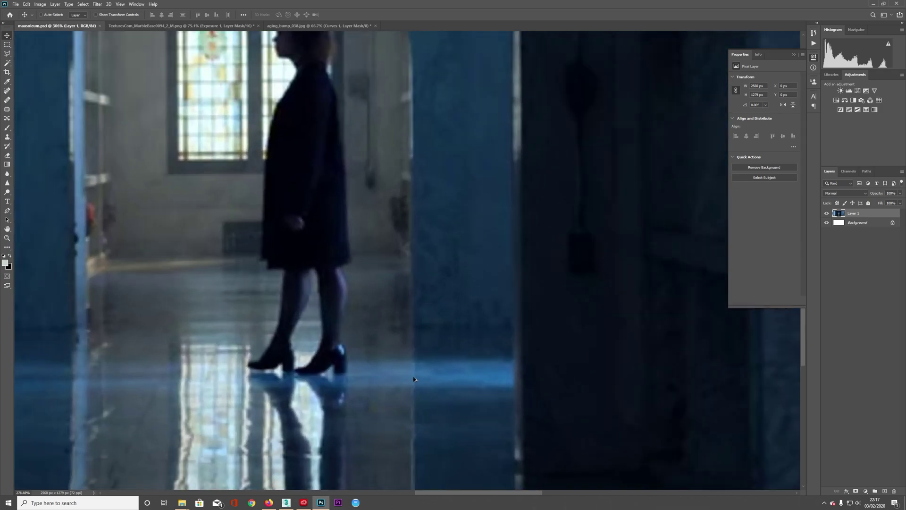
{"action": "scroll", "coordinate": [417, 391], "scroll_direction": "up", "scroll_amount": 1, "text": "alt"}
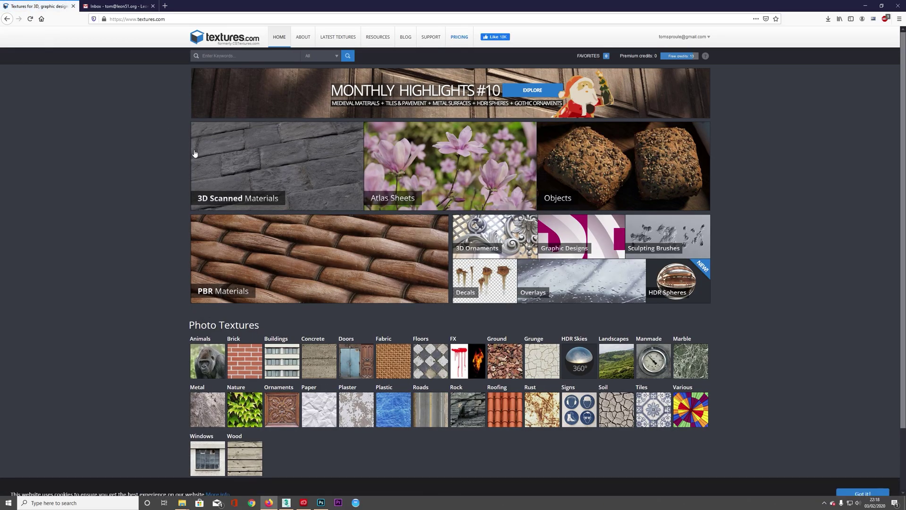
Step: Browse the textures.com floor category for regular tiles and open the FloorsRegular0204 texture page
{"action": "scroll", "coordinate": [194, 156], "scroll_direction": "down", "scroll_amount": 2}
{"action": "scroll", "coordinate": [193, 158], "scroll_direction": "up", "scroll_amount": 2}
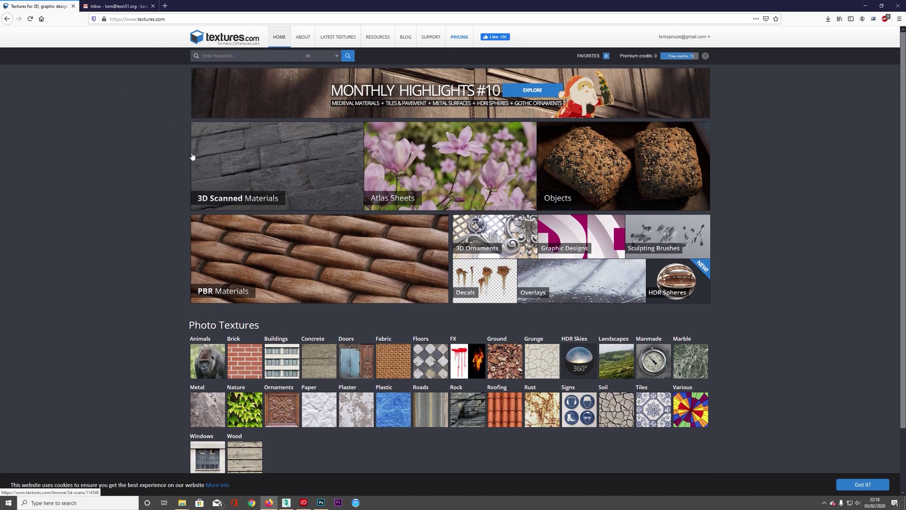
{"action": "left_click", "coordinate": [433, 360]}
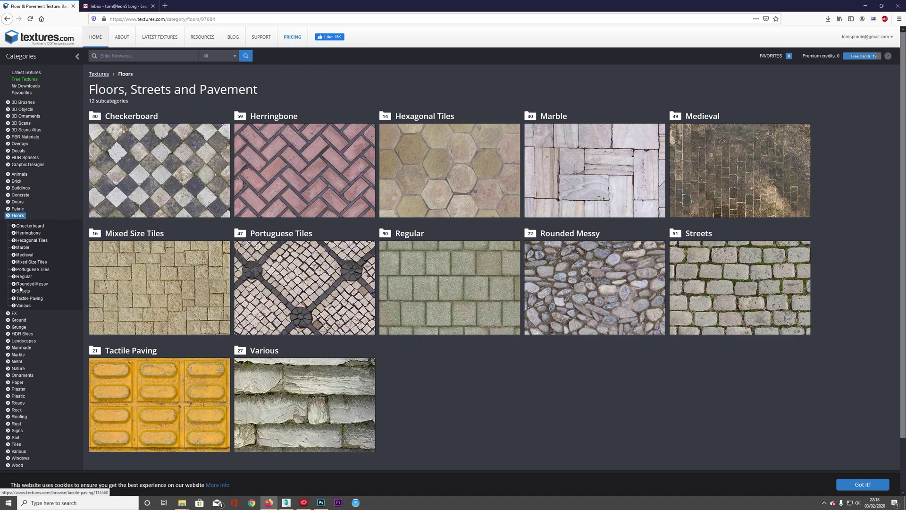
{"action": "left_click", "coordinate": [22, 276]}
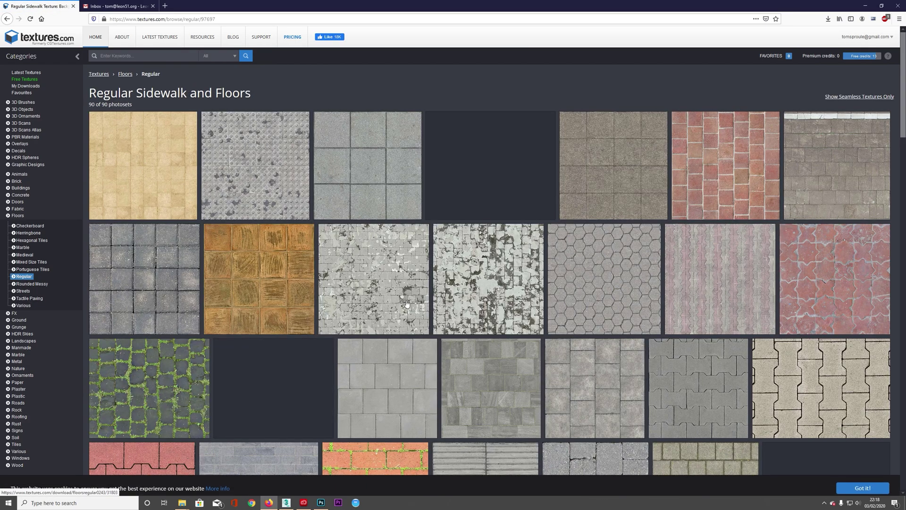
{"action": "left_click", "coordinate": [569, 399]}
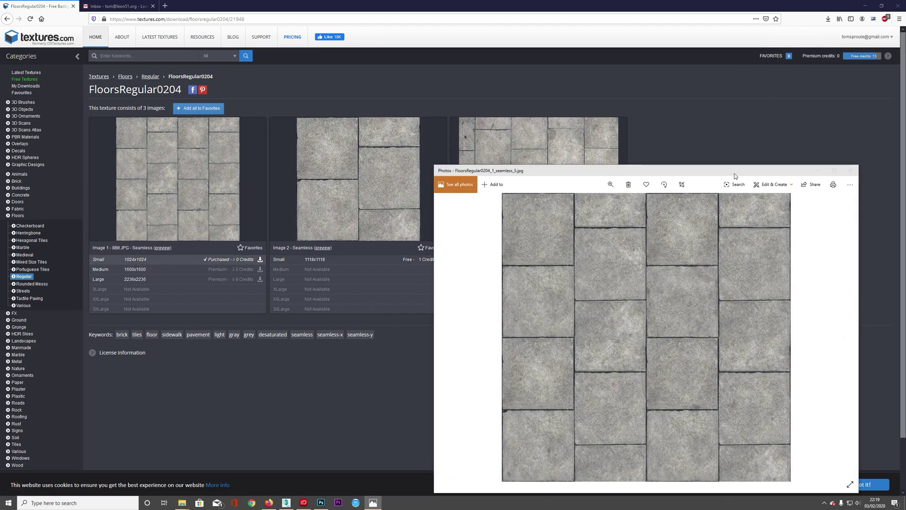
Step: Compare the original, dark and displace versions of the FloorsRegular0204_1_seamless_S image at full size
{"action": "left_click_drag", "start_coordinate": [734, 174], "coordinate": [639, 143]}
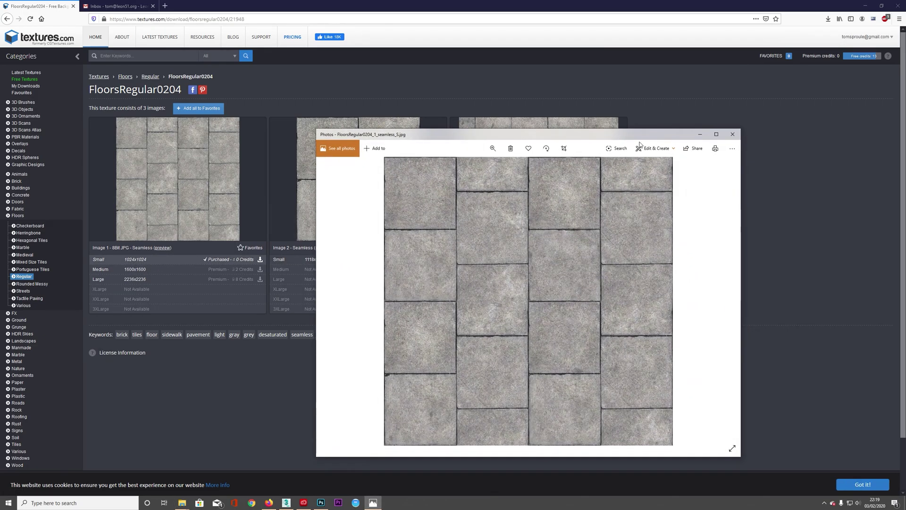
{"action": "left_click", "coordinate": [716, 134]}
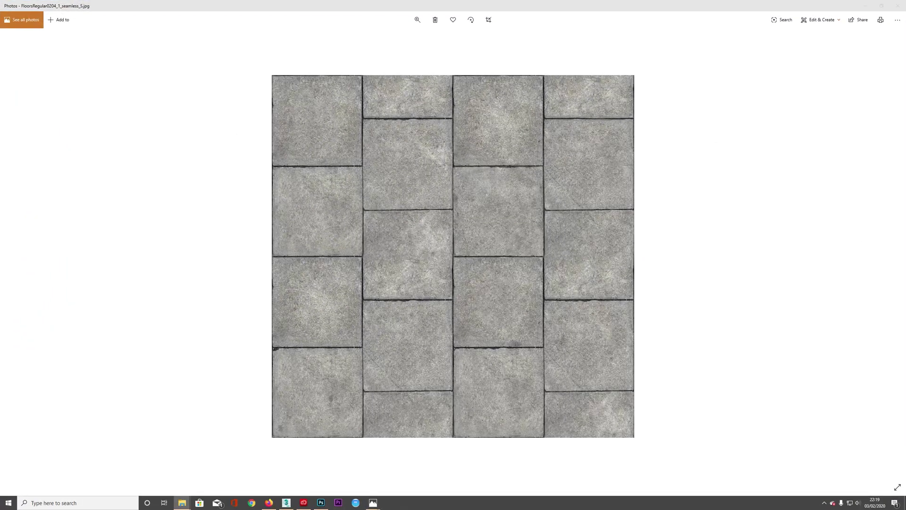
{"action": "left_click_drag", "start_coordinate": [798, 170], "coordinate": [735, 156]}
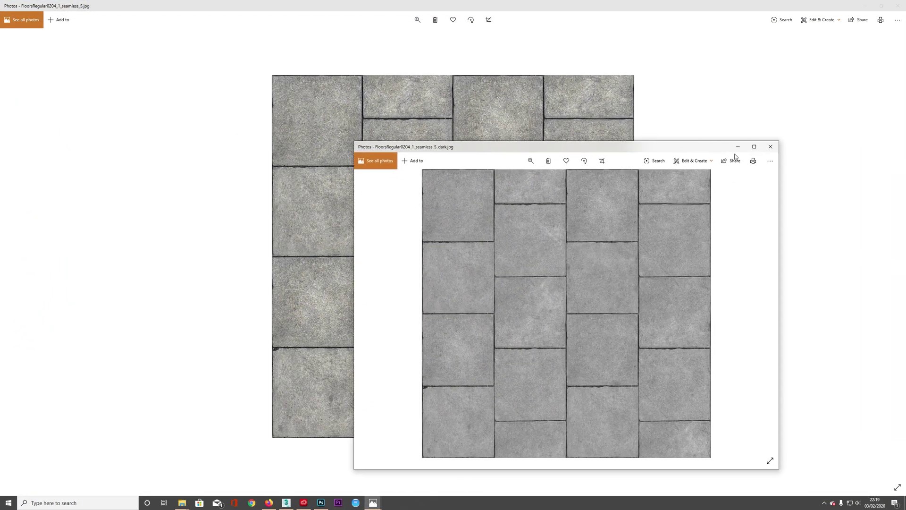
{"action": "left_click", "coordinate": [771, 147]}
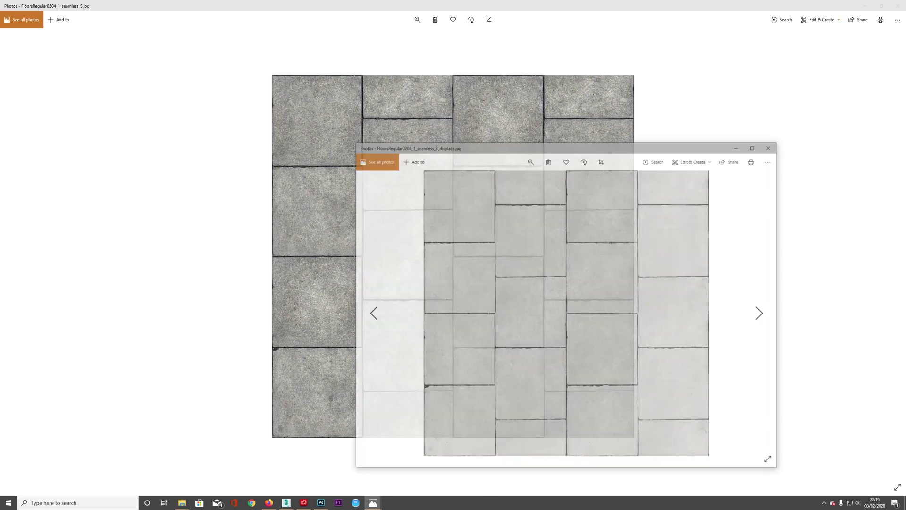
{"action": "left_click", "coordinate": [748, 157]}
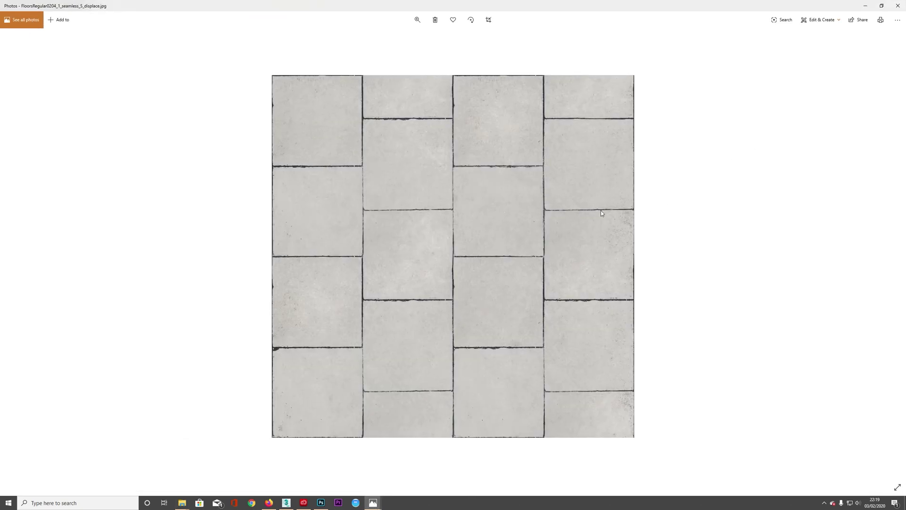
{"action": "left_click", "coordinate": [898, 6]}
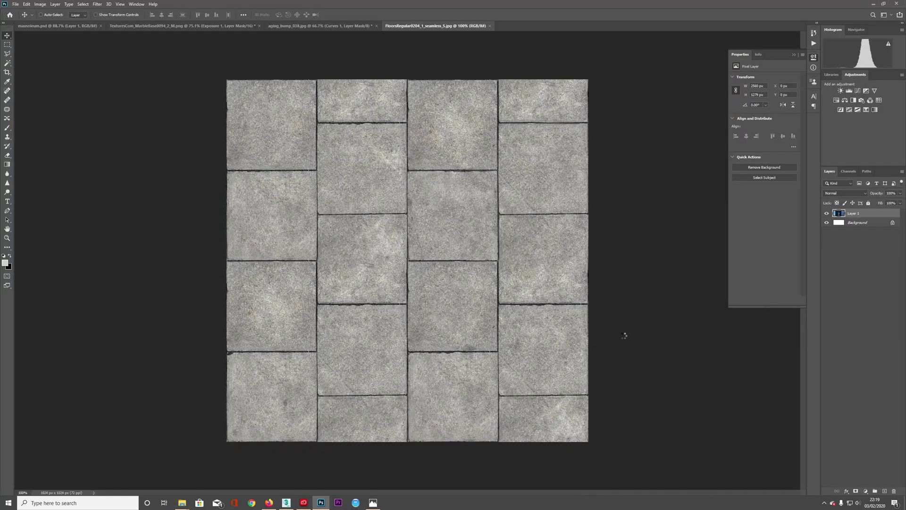
Step: Put away the image and browser windows, switch to 3ds Max, and select the corridor's floor in the four-viewport layout
{"action": "left_click", "coordinate": [865, 5]}
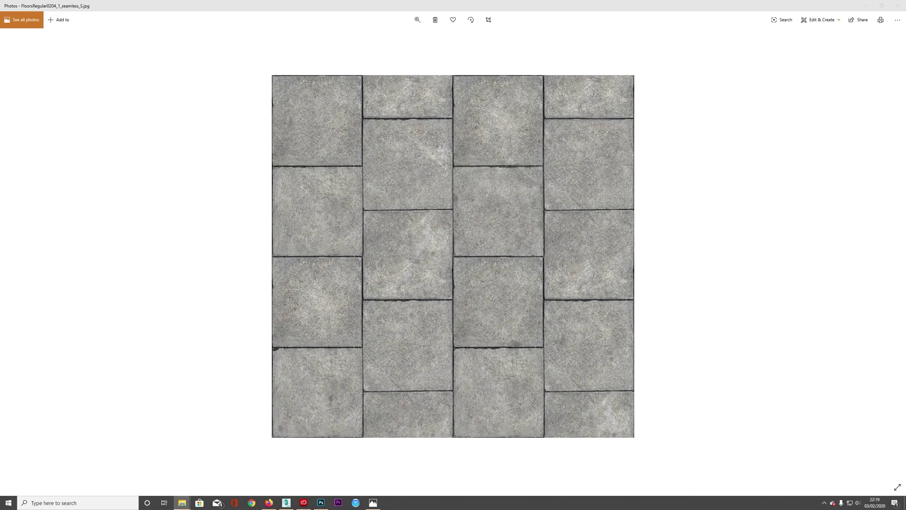
{"action": "left_click", "coordinate": [898, 6]}
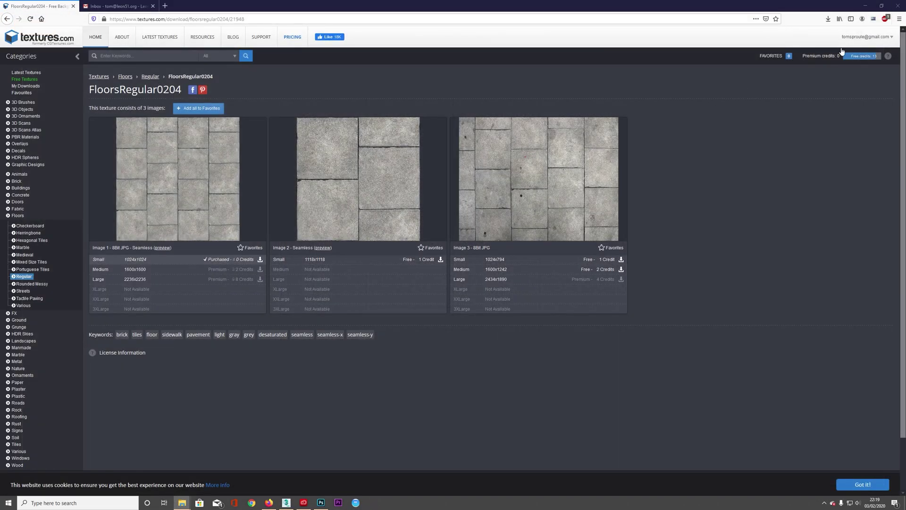
{"action": "left_click", "coordinate": [865, 5]}
{"action": "left_click", "coordinate": [412, 387]}
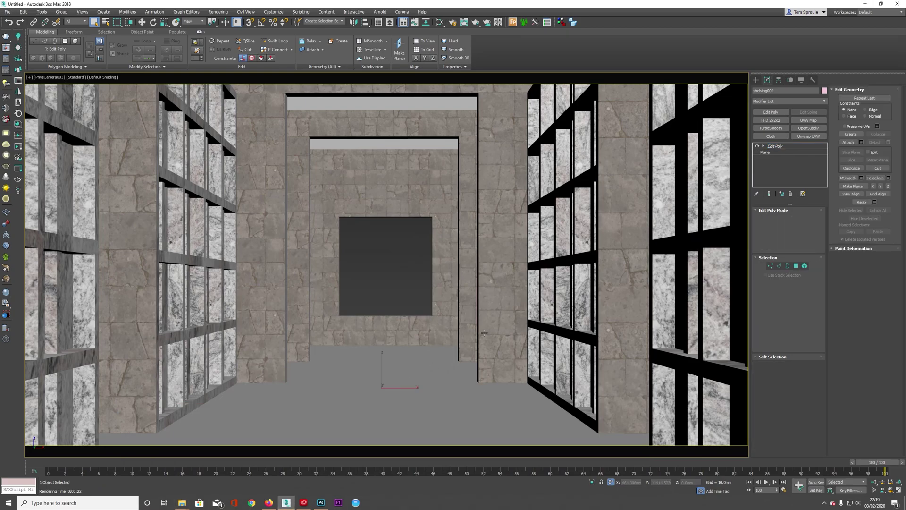
{"action": "key", "text": "alt+w"}
{"action": "right_click", "coordinate": [445, 219]}
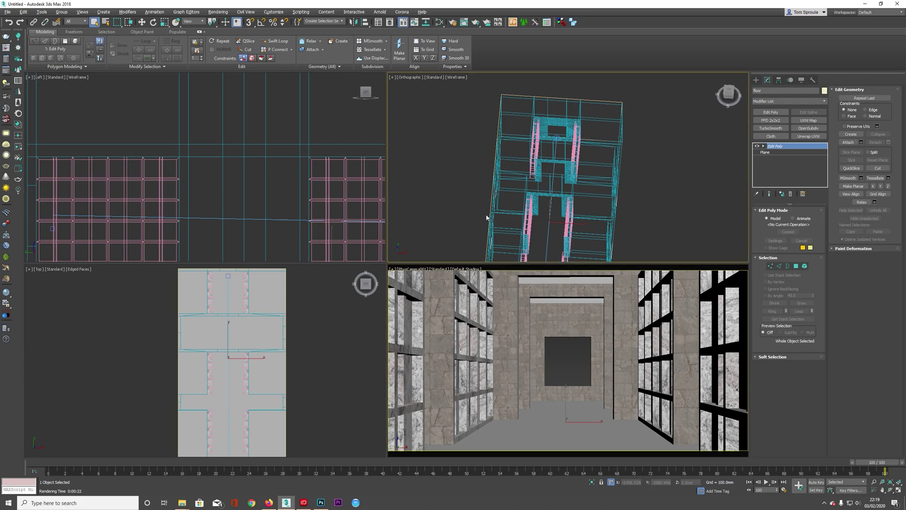
Step: Add a new VRayMtl to an empty area of the Slate Material Editor and open its parameters
{"action": "key", "text": "m"}
{"action": "left_click", "coordinate": [398, 127]}
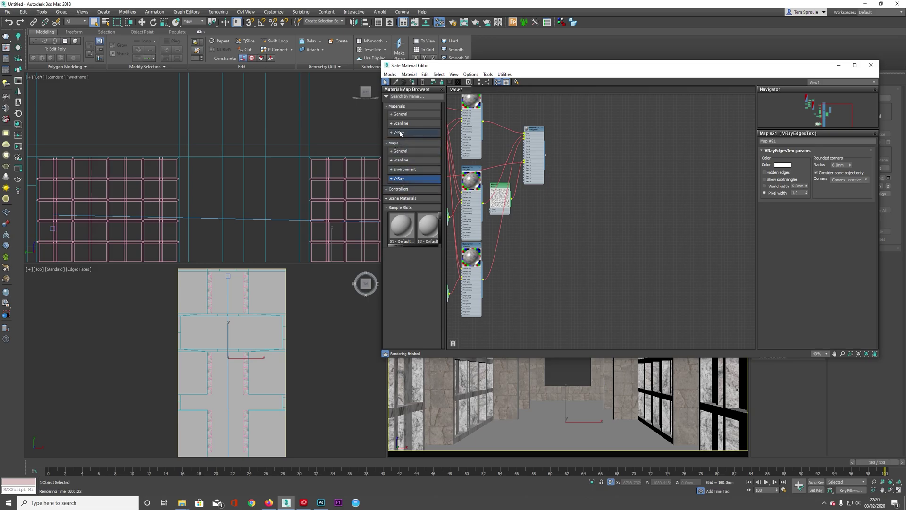
{"action": "left_click", "coordinate": [399, 132]}
{"action": "left_click_drag", "start_coordinate": [410, 217], "coordinate": [591, 195]}
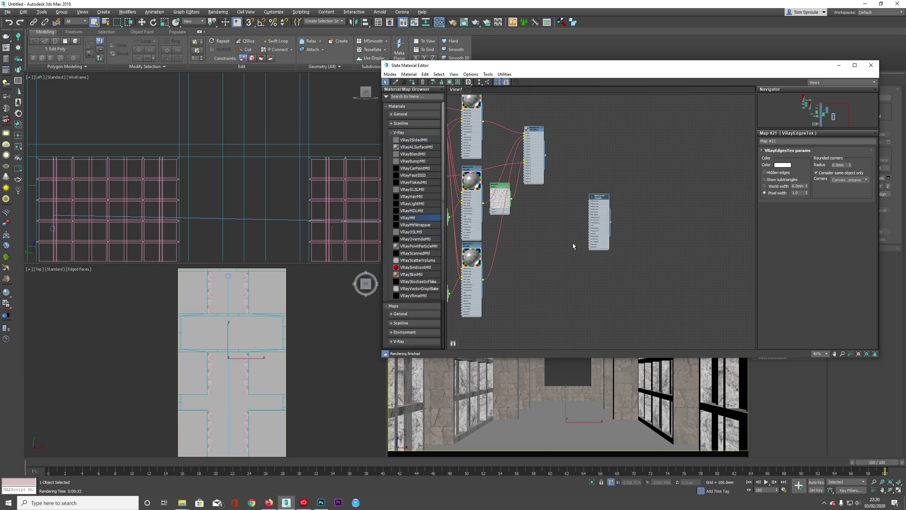
{"action": "left_click", "coordinate": [399, 132]}
{"action": "double_click", "coordinate": [600, 208]}
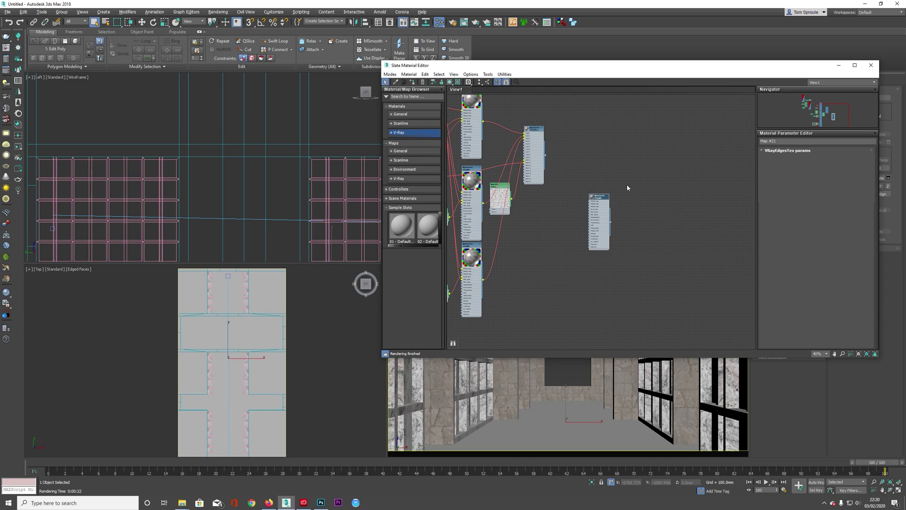
{"action": "left_click_drag", "start_coordinate": [600, 207], "coordinate": [633, 143]}
{"action": "scroll", "coordinate": [620, 144], "scroll_direction": "up", "scroll_amount": 2}
{"action": "middle_click_drag", "start_coordinate": [617, 145], "coordinate": [568, 185]}
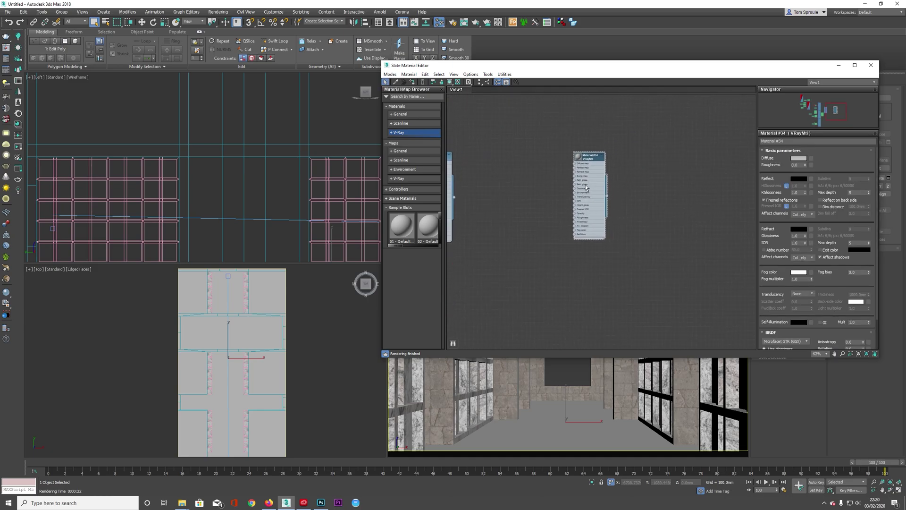
{"action": "key", "text": "w"}
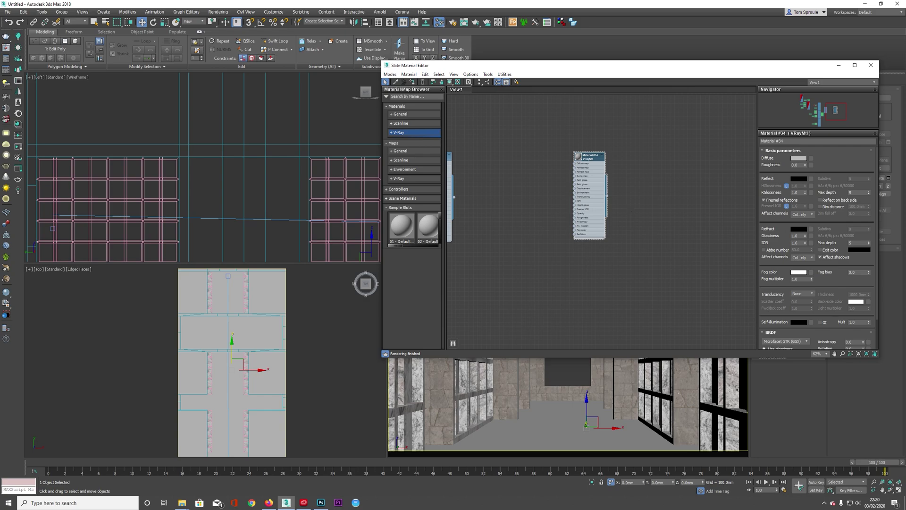
Step: Bring FloorsRegular0204_1_seamless_S.jpg into the material view as a bitmap and connect it to the new VRayMtl's Diffuse map
{"action": "left_click_drag", "start_coordinate": [905, 283], "coordinate": [590, 143]}
{"action": "scroll", "coordinate": [549, 179], "scroll_direction": "up", "scroll_amount": 2}
{"action": "left_click", "coordinate": [547, 96]}
{"action": "left_click_drag", "start_coordinate": [553, 168], "coordinate": [593, 155]}
Step: Enlarge the new material's preview and show its texture on the floor in the viewports
{"action": "double_click", "coordinate": [598, 150]}
{"action": "left_click_drag", "start_coordinate": [620, 230], "coordinate": [628, 195]}
{"action": "left_click", "coordinate": [457, 82]}
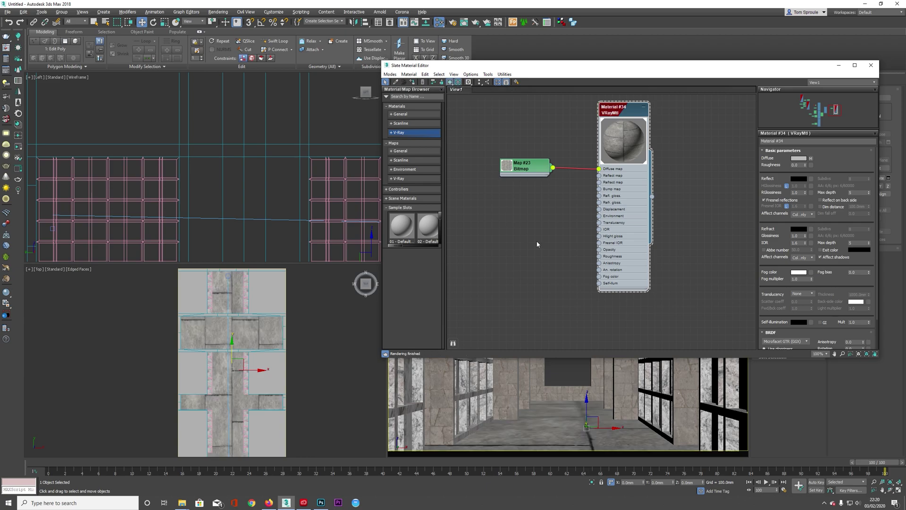
Step: Open the floor bitmap's parameters and set its real-world width and height to 2 mm
{"action": "left_click", "coordinate": [528, 169]}
{"action": "double_click", "coordinate": [527, 169]}
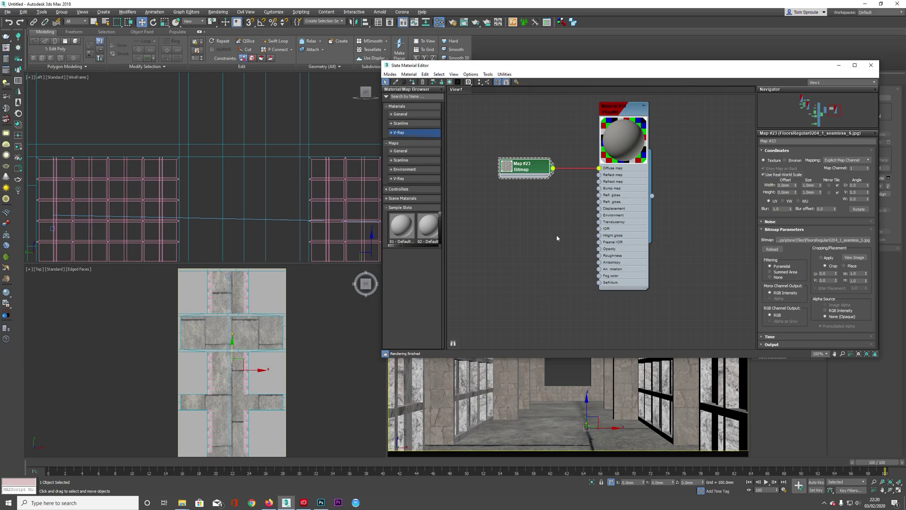
{"action": "left_click", "coordinate": [816, 192]}
{"action": "left_click", "coordinate": [763, 175]}
{"action": "left_click", "coordinate": [807, 193]}
{"action": "left_click", "coordinate": [770, 175]}
{"action": "type", "text": "2"}
{"action": "key", "text": "Tab"}
{"action": "type", "text": "2"}
{"action": "key", "text": "Return"}
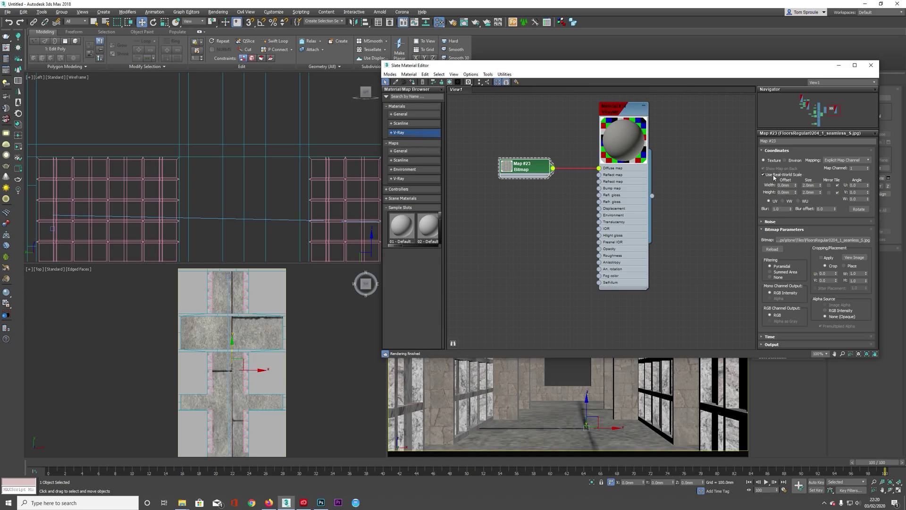
Step: Toggle the bitmap's Use Real-World Scale option to compare tiling values with real-world sizes, leaving it on
{"action": "left_click", "coordinate": [773, 175]}
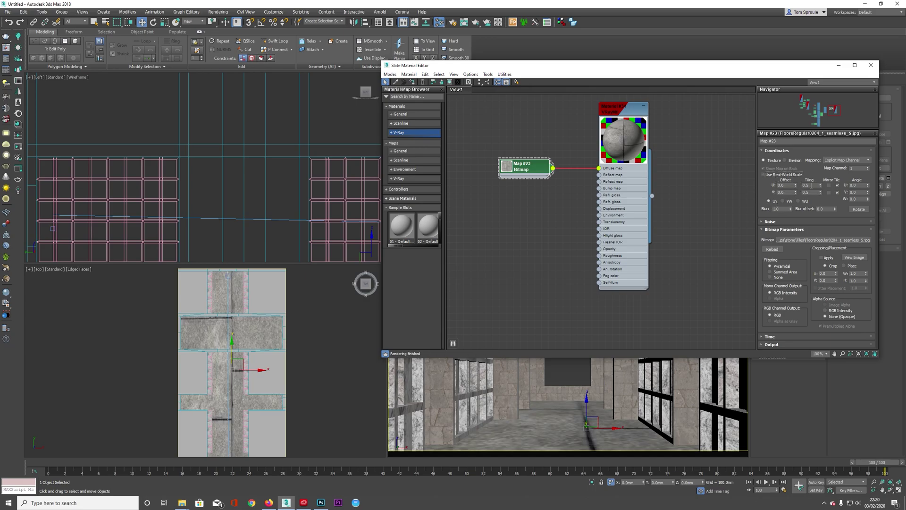
{"action": "key", "text": "Tab"}
{"action": "left_click", "coordinate": [776, 175]}
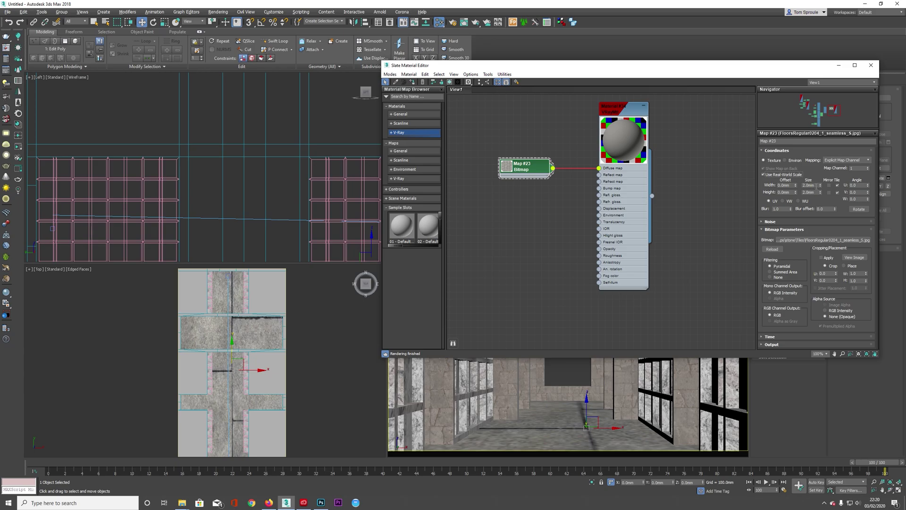
{"action": "left_click", "coordinate": [778, 176]}
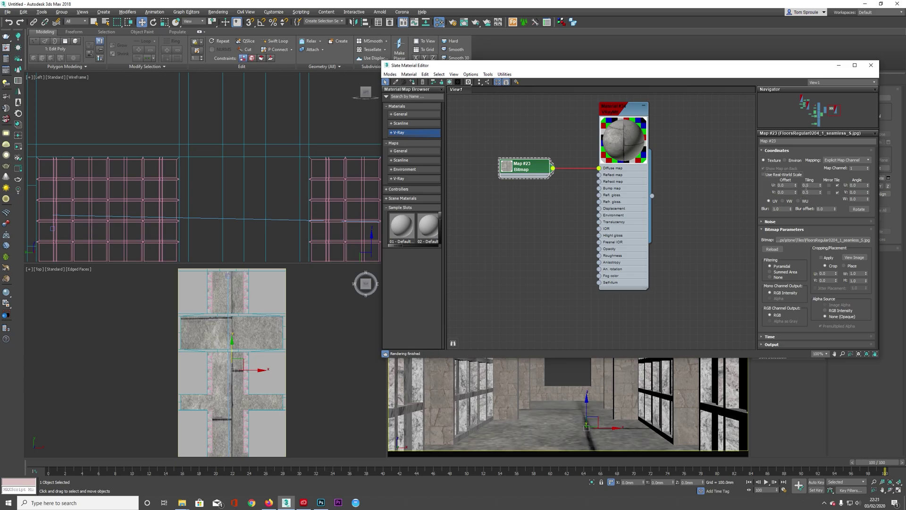
{"action": "left_click", "coordinate": [764, 175]}
{"action": "double_click", "coordinate": [815, 186]}
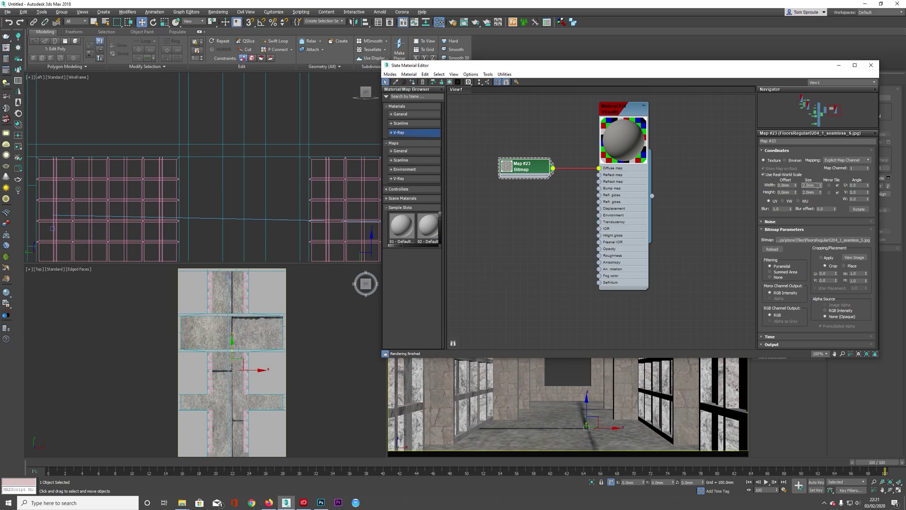
Step: Check the mausoleum reference in Photoshop, return to 3ds Max, and view the floor bitmap's full tile layout
{"action": "left_click", "coordinate": [321, 502]}
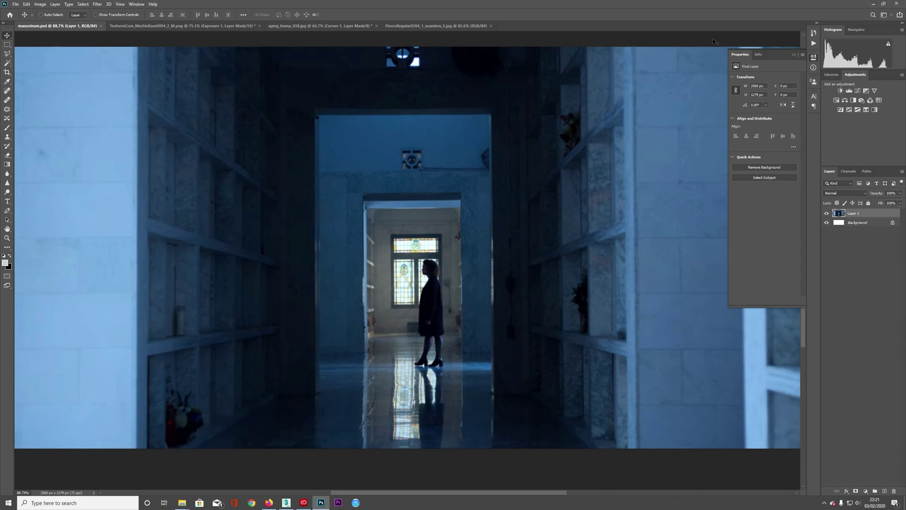
{"action": "left_click", "coordinate": [873, 4]}
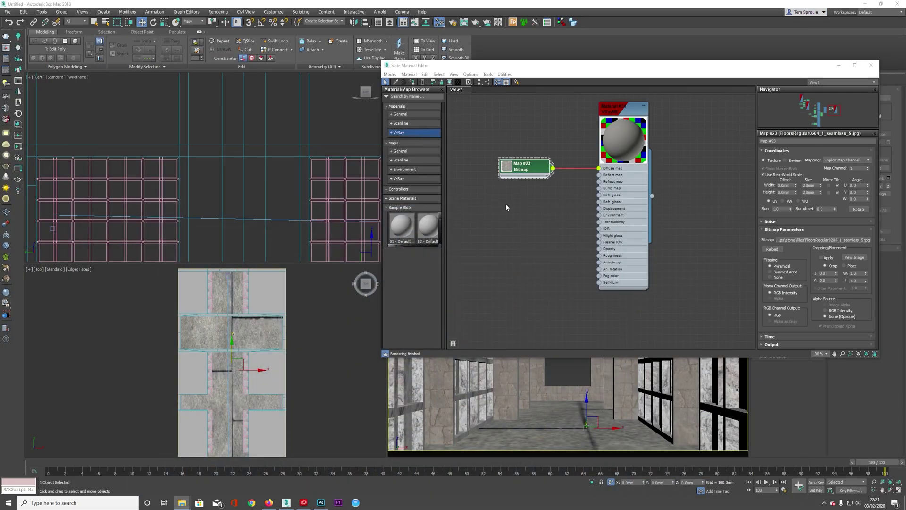
{"action": "left_click", "coordinate": [854, 257]}
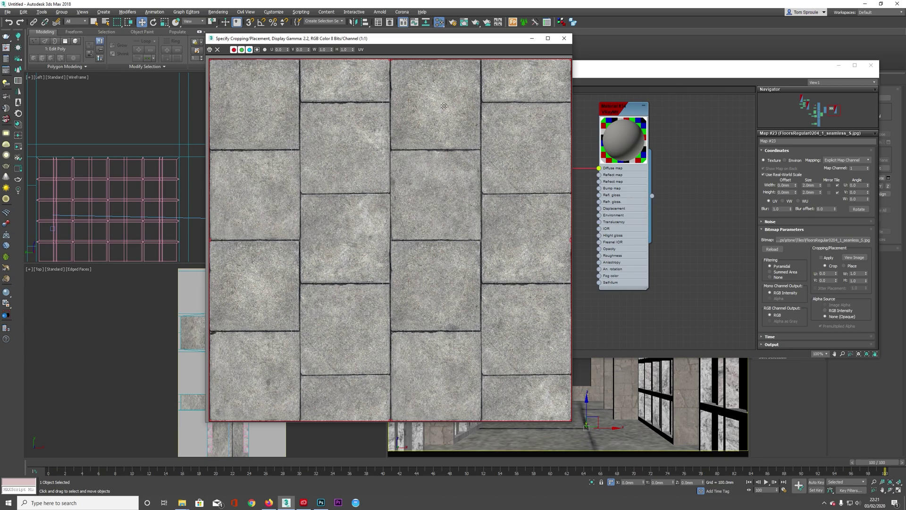
{"action": "left_click", "coordinate": [564, 38]}
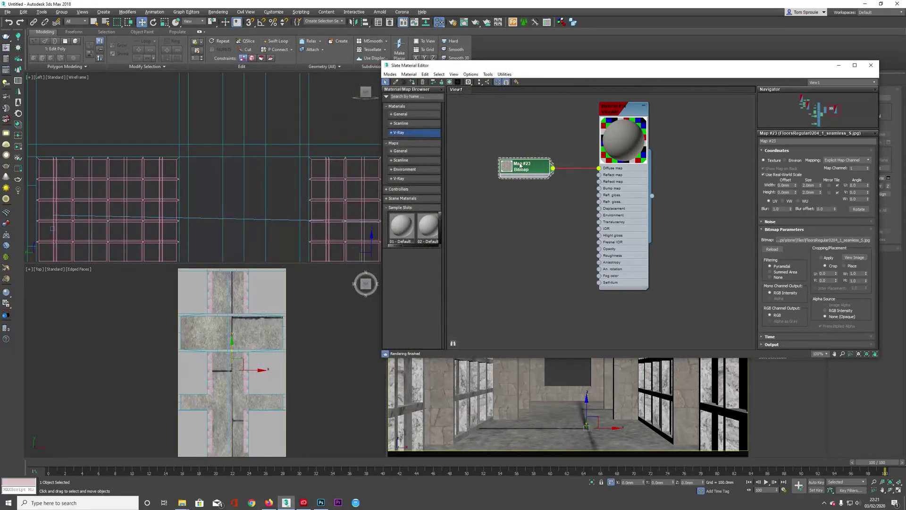
Step: Set the floor bitmap's real-world size to 800 mm wide and 1200 mm high
{"action": "double_click", "coordinate": [810, 185]}
{"action": "key", "text": "Tab"}
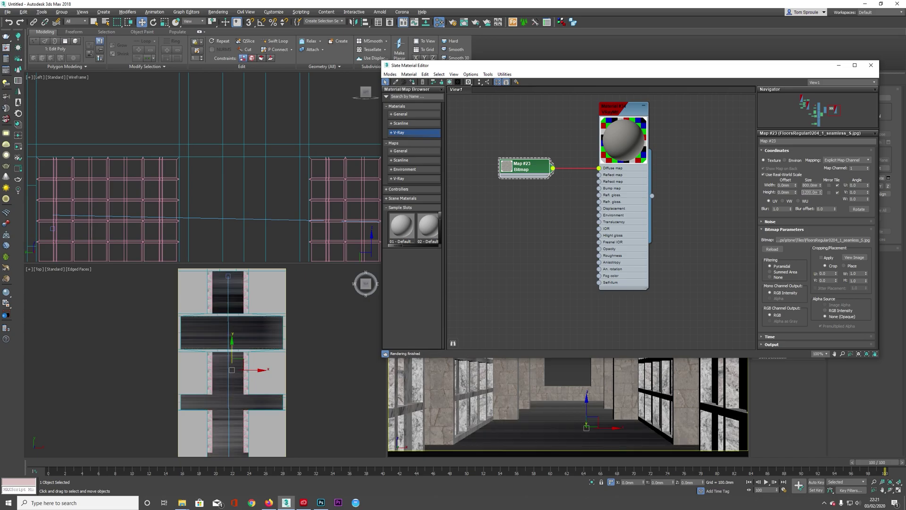
{"action": "type", "text": "1200"}
{"action": "key", "text": "Return"}
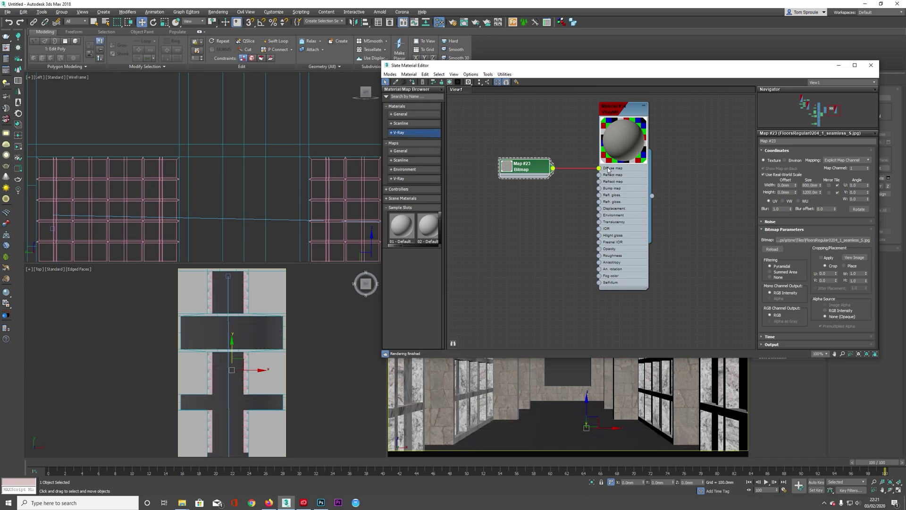
Step: Close the material editor, add a UVW Map modifier to the floor, and enable its Real-World Map Size option
{"action": "left_click", "coordinate": [871, 65]}
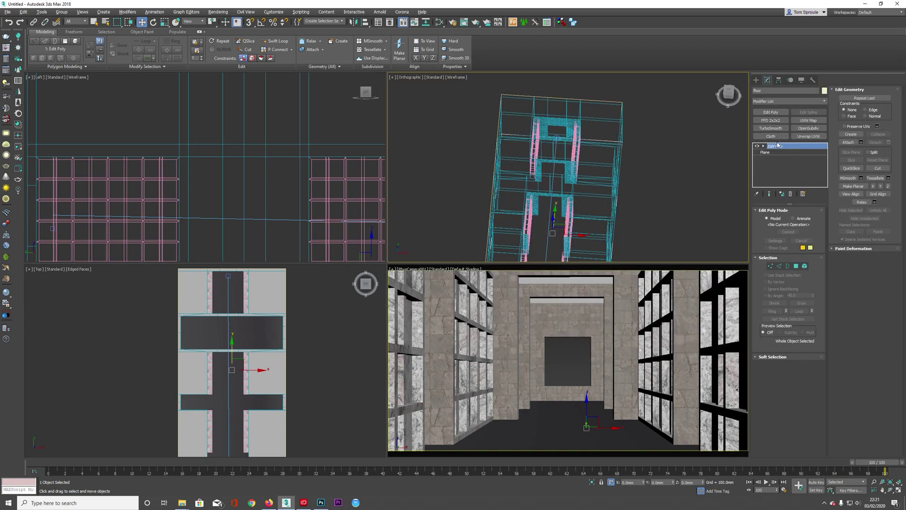
{"action": "left_click", "coordinate": [808, 120]}
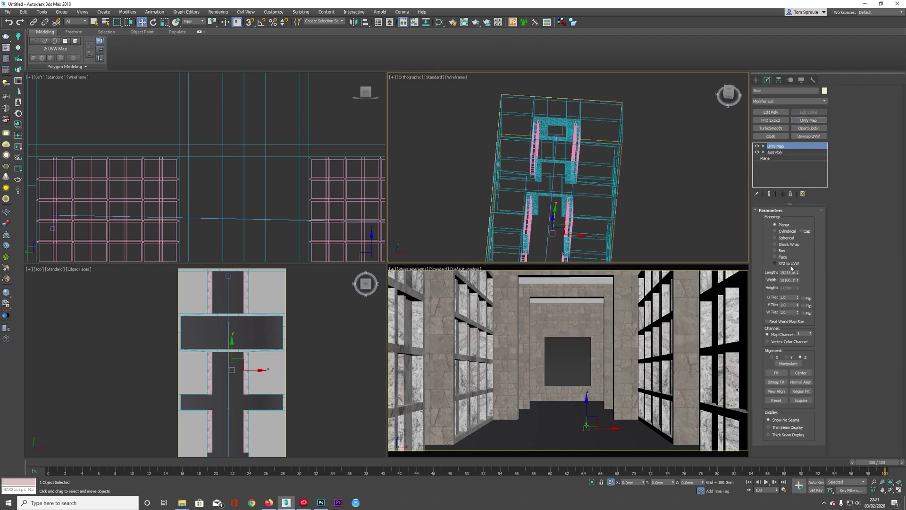
{"action": "left_click", "coordinate": [769, 322]}
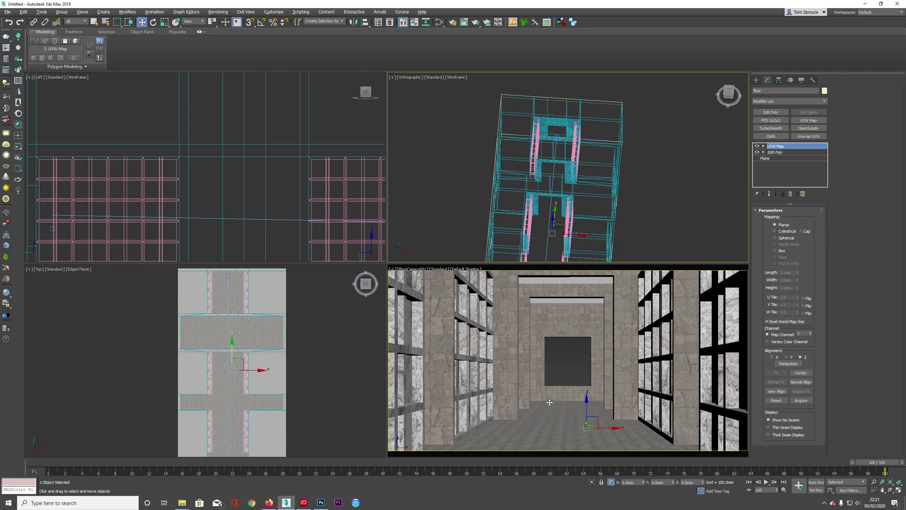
Step: View the floor shaded from above, examine its tile scale in the corridor, and compare it with the mausoleum reference in Photoshop
{"action": "right_click", "coordinate": [297, 217]}
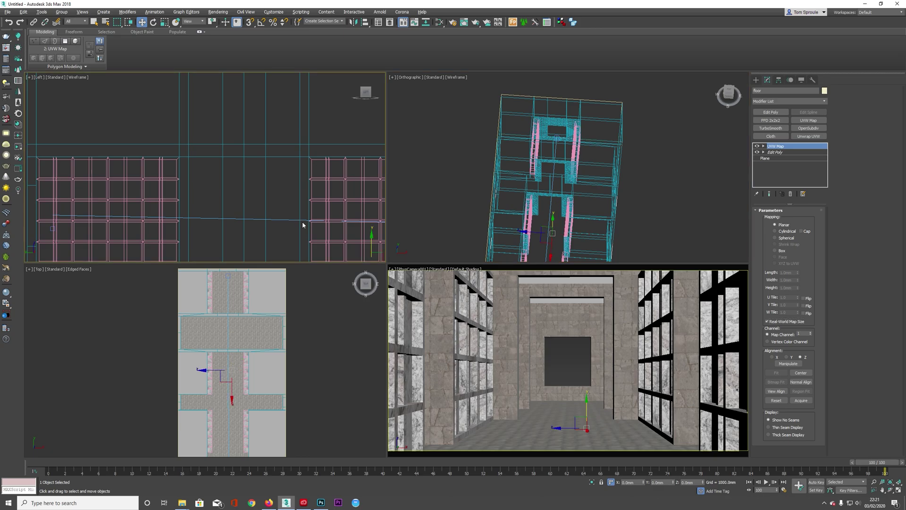
{"action": "mouse_move", "coordinate": [306, 164]}
{"action": "middle_mouse_down"}
{"action": "mouse_move", "coordinate": [284, 216]}
{"action": "mouse_move", "coordinate": [300, 208]}
{"action": "mouse_move", "coordinate": [255, 196]}
{"action": "mouse_move", "coordinate": [313, 194]}
{"action": "mouse_move", "coordinate": [292, 201]}
{"action": "mouse_move", "coordinate": [282, 158]}
{"action": "middle_mouse_up"}
{"action": "key", "text": "F3"}
{"action": "scroll", "coordinate": [268, 200], "scroll_direction": "up", "scroll_amount": 2}
{"action": "scroll", "coordinate": [267, 180], "scroll_direction": "up", "scroll_amount": 5}
{"action": "scroll", "coordinate": [280, 187], "scroll_direction": "up", "scroll_amount": 2}
{"action": "scroll", "coordinate": [282, 190], "scroll_direction": "down", "scroll_amount": 5}
{"action": "middle_click_drag", "start_coordinate": [282, 203], "coordinate": [302, 162]}
{"action": "scroll", "coordinate": [283, 203], "scroll_direction": "down", "scroll_amount": 2}
{"action": "scroll", "coordinate": [284, 220], "scroll_direction": "up", "scroll_amount": 2}
{"action": "scroll", "coordinate": [262, 204], "scroll_direction": "up", "scroll_amount": 2}
{"action": "middle_click_drag", "start_coordinate": [261, 204], "coordinate": [309, 189]}
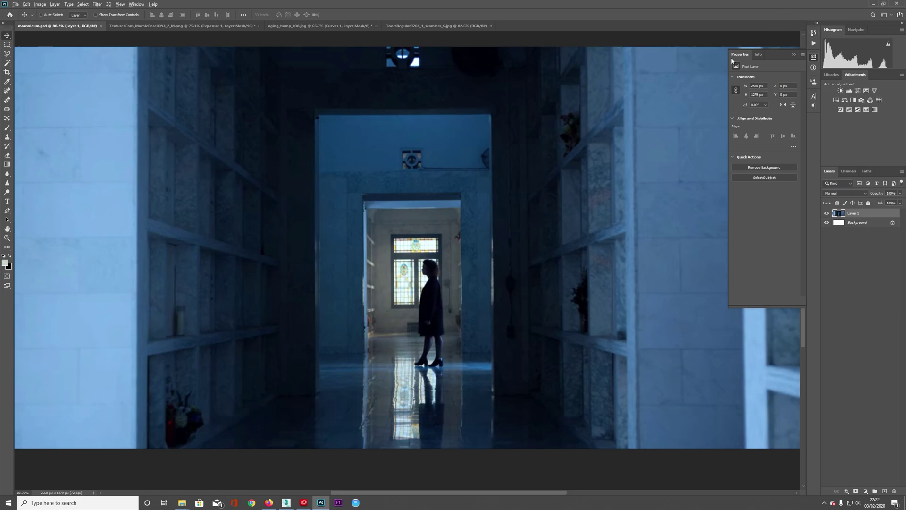
{"action": "key", "text": "alt+Tab"}
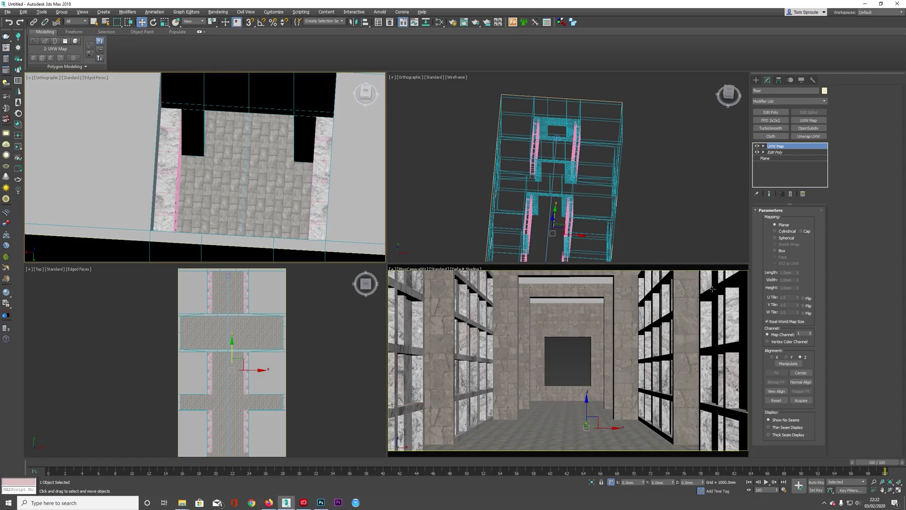
Step: Set the floor bitmap's real-world size to 1000 mm wide and 1600 mm high, and move the material editor aside
{"action": "key", "text": "m"}
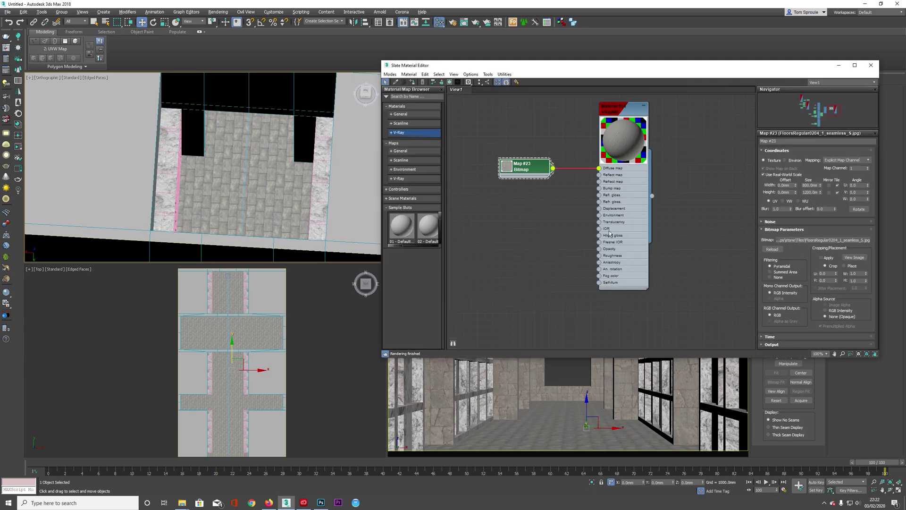
{"action": "double_click", "coordinate": [811, 193]}
{"action": "type", "text": "1400"}
{"action": "key", "text": "shift+Tab"}
{"action": "type", "text": "1000"}
{"action": "key", "text": "Tab"}
{"action": "type", "text": "1600"}
{"action": "key", "text": "Return"}
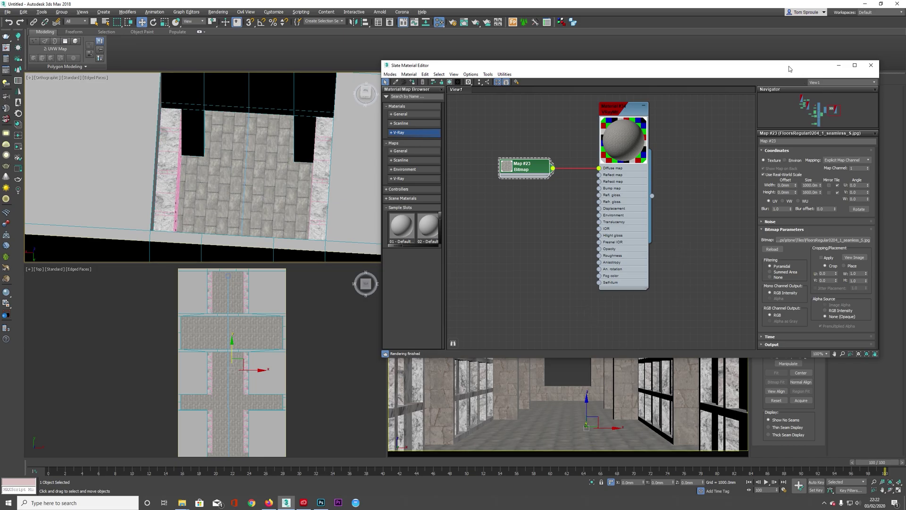
{"action": "left_click_drag", "start_coordinate": [789, 69], "coordinate": [714, 66]}
{"action": "scroll", "coordinate": [491, 267], "scroll_direction": "up", "scroll_amount": 2}
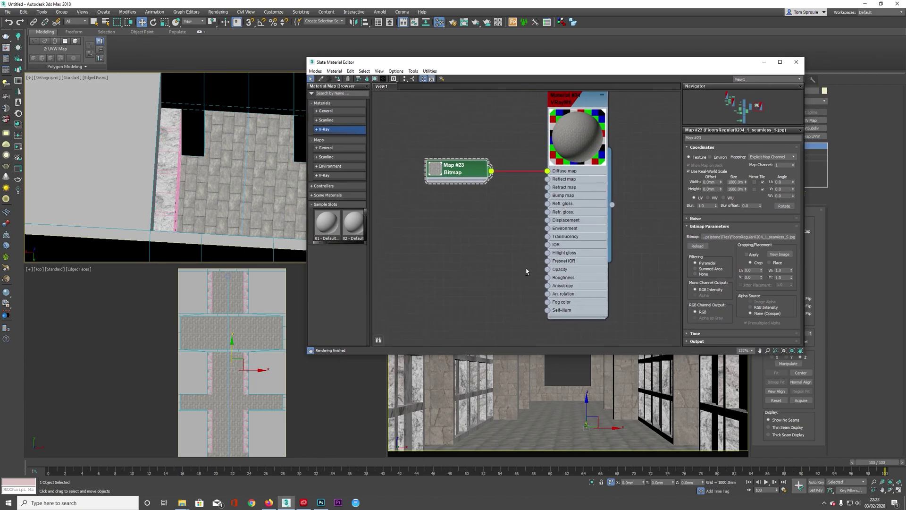
Step: Switch to Photoshop and compare the stone texture's surface grain and joints with the floor in the mausoleum reference
{"action": "key", "text": "alt"}
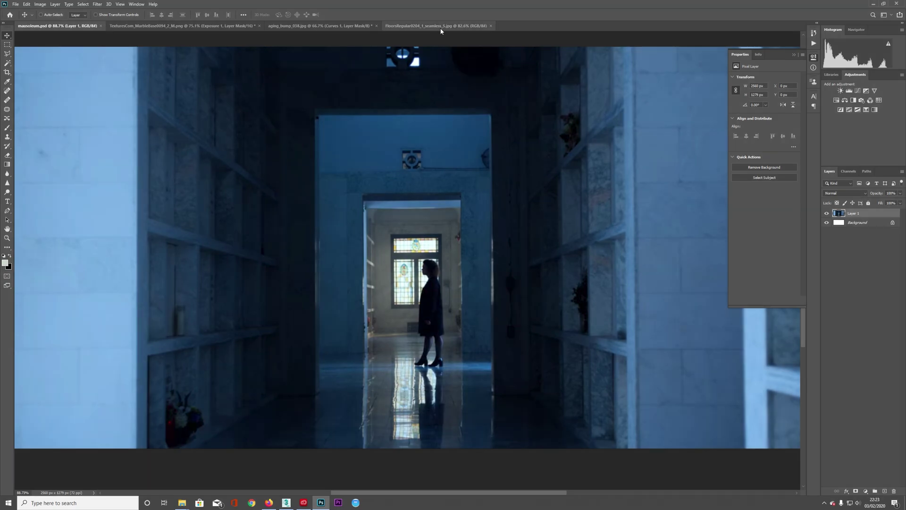
{"action": "left_click", "coordinate": [436, 25]}
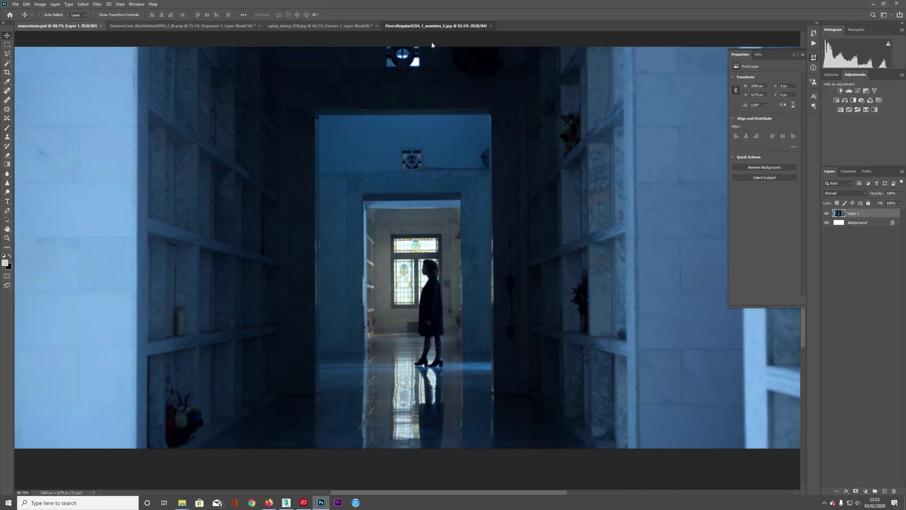
{"action": "scroll", "coordinate": [501, 251], "scroll_direction": "up", "scroll_amount": 5, "text": "alt"}
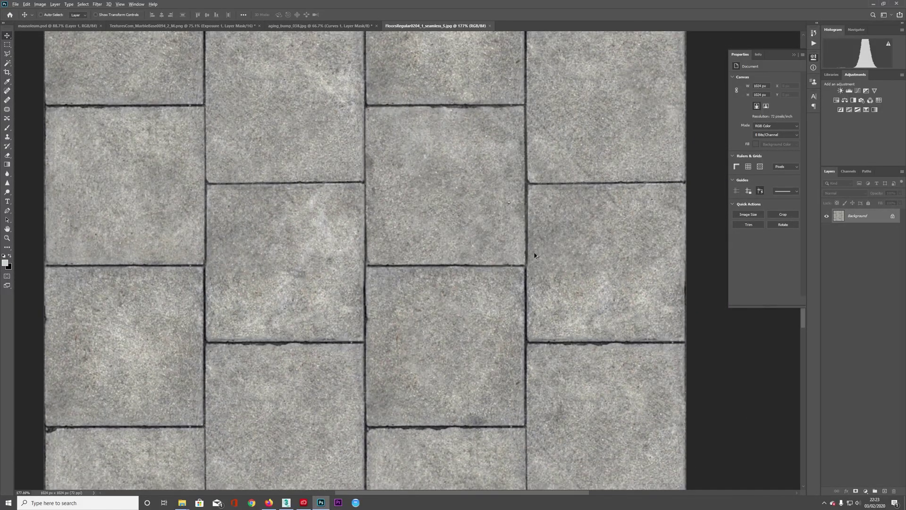
{"action": "scroll", "coordinate": [538, 255], "scroll_direction": "down", "scroll_amount": 3, "text": "alt"}
{"action": "scroll", "coordinate": [437, 296], "scroll_direction": "up", "scroll_amount": 5, "text": "alt"}
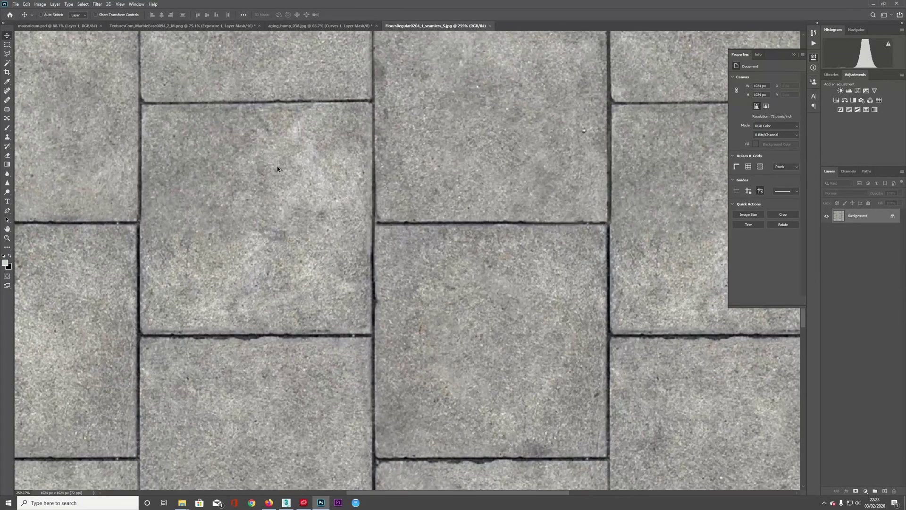
{"action": "left_click", "coordinate": [71, 25]}
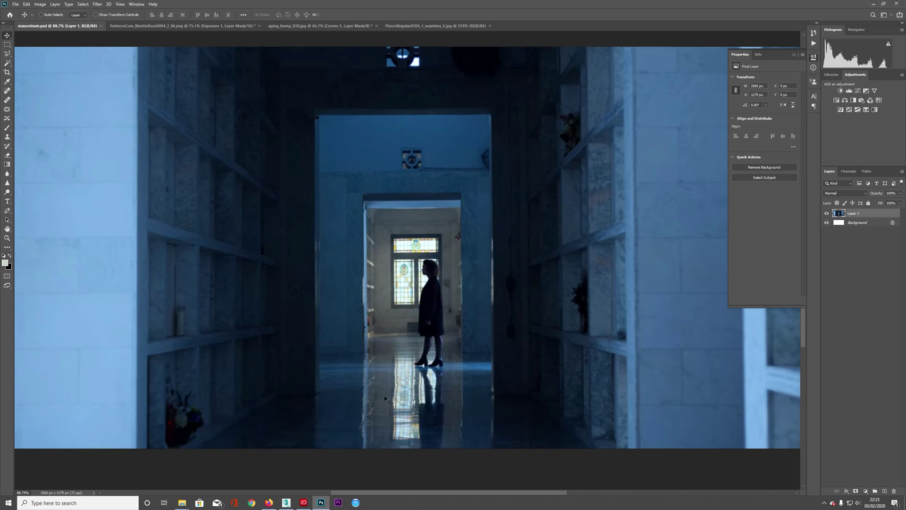
{"action": "left_click", "coordinate": [427, 26]}
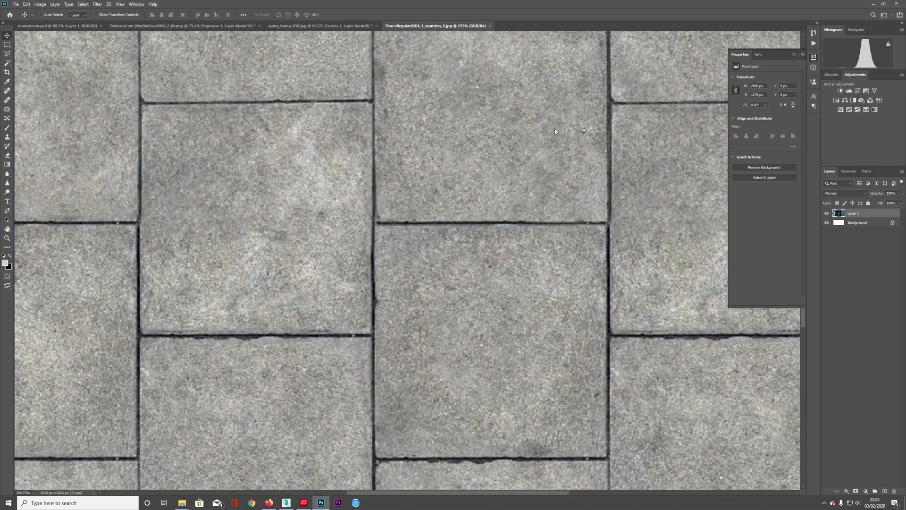
{"action": "scroll", "coordinate": [599, 237], "scroll_direction": "down", "scroll_amount": 2, "text": "alt"}
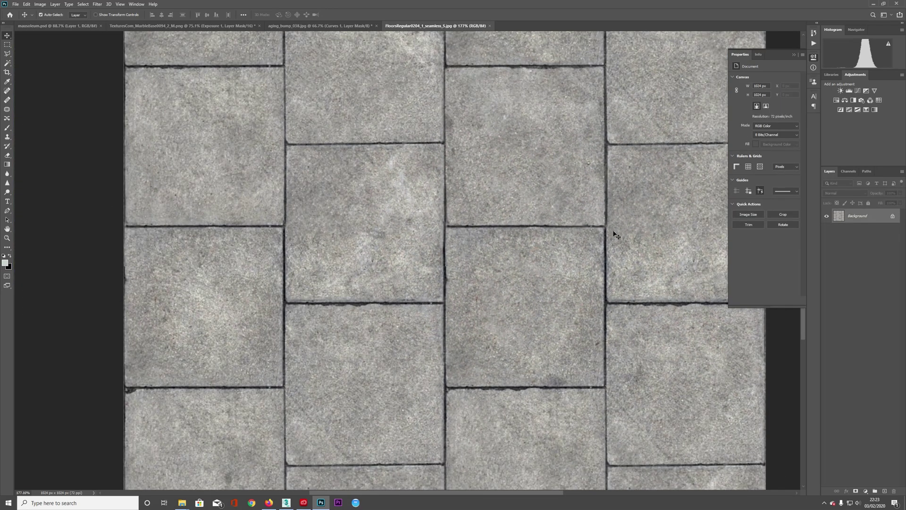
Step: Duplicate the stone texture's background layer and smooth the copy with a Surface Blur at a radius below 100 pixels
{"action": "key", "text": "ctrl+j"}
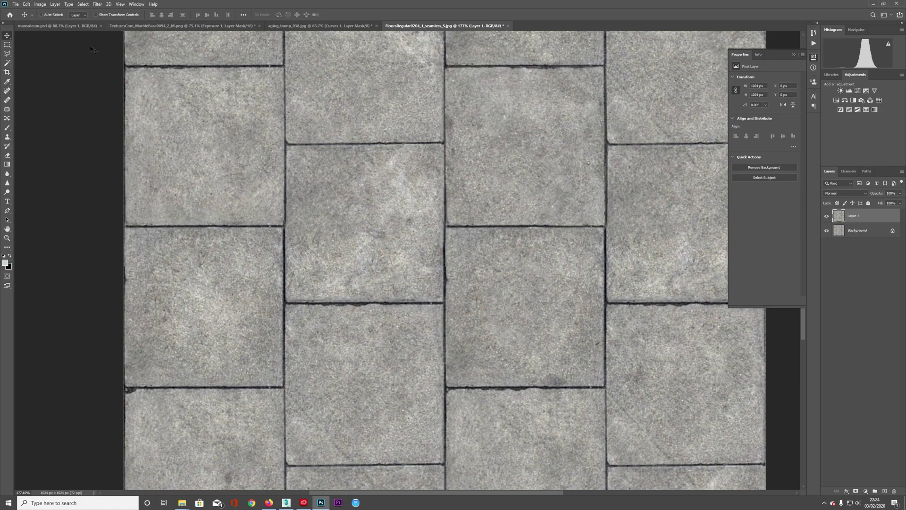
{"action": "left_click", "coordinate": [97, 4]}
{"action": "mouse_move", "coordinate": [106, 85]}
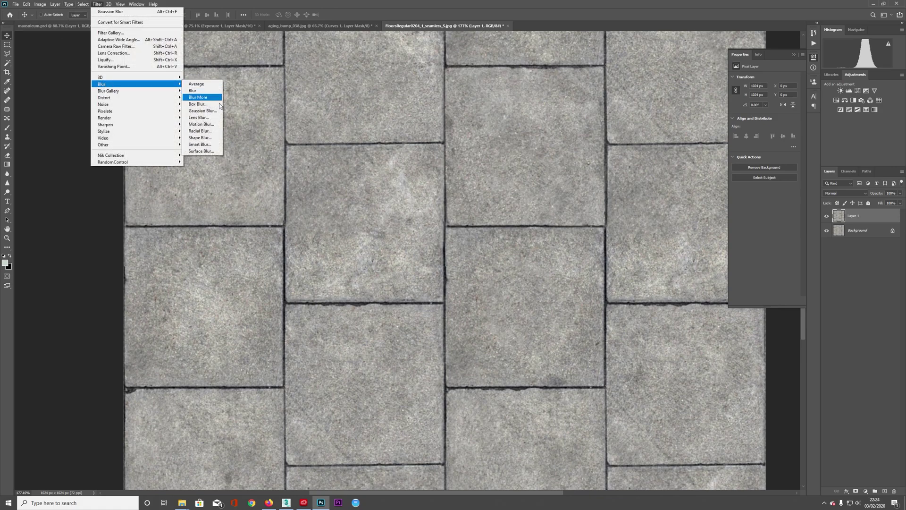
{"action": "left_click", "coordinate": [217, 151]}
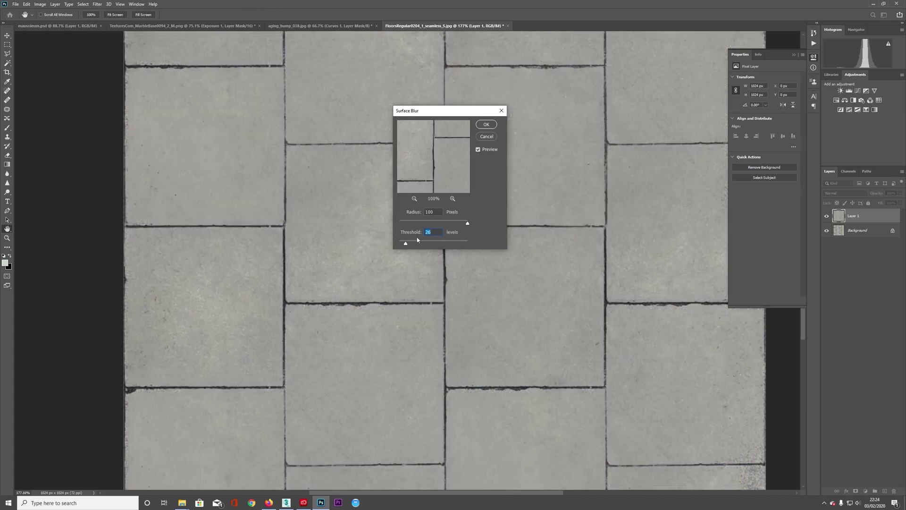
{"action": "left_click", "coordinate": [440, 223]}
{"action": "mouse_move", "coordinate": [439, 224]}
{"action": "left_mouse_down"}
{"action": "mouse_move", "coordinate": [420, 225]}
{"action": "mouse_move", "coordinate": [446, 225]}
{"action": "left_mouse_up"}
{"action": "left_click", "coordinate": [486, 125]}
{"action": "key", "text": "v"}
{"action": "scroll", "coordinate": [461, 273], "scroll_direction": "down", "scroll_amount": 3, "text": "alt"}
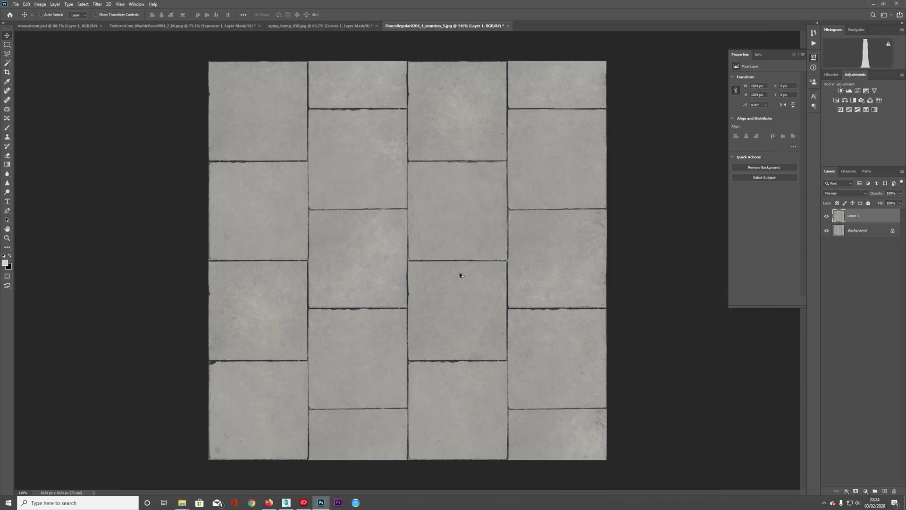
Step: Brighten the texture with a Curves adjustment layer and set the blurred layer's opacity to 50%
{"action": "left_click", "coordinate": [858, 90]}
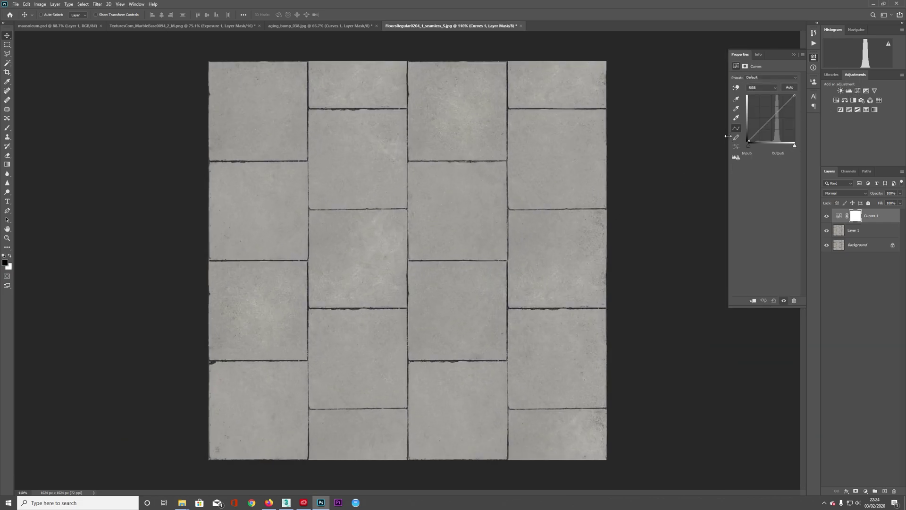
{"action": "left_click_drag", "start_coordinate": [771, 117], "coordinate": [772, 111]}
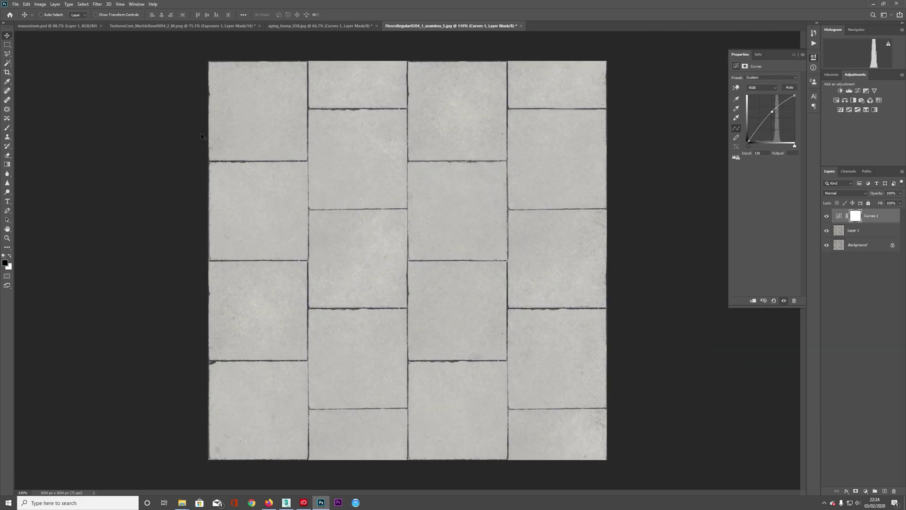
{"action": "left_click", "coordinate": [855, 235]}
{"action": "left_click", "coordinate": [827, 230]}
{"action": "left_click", "coordinate": [827, 230]}
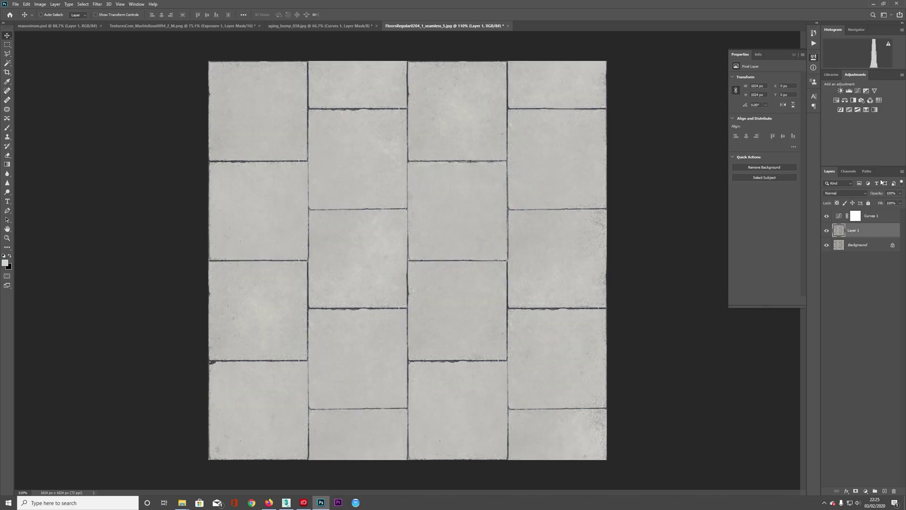
{"action": "type", "text": "50"}
{"action": "key", "text": "Return"}
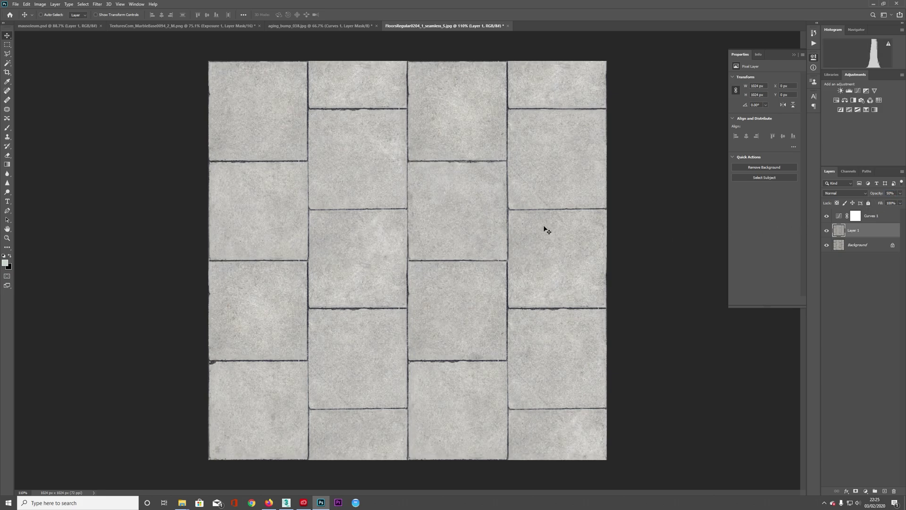
Step: Save the edited texture as the JPEG FloorsRegular0204_1_seamless_S_new.jpg in the Tiles folder, replacing the existing file
{"action": "left_click", "coordinate": [15, 4]}
{"action": "left_click", "coordinate": [45, 88]}
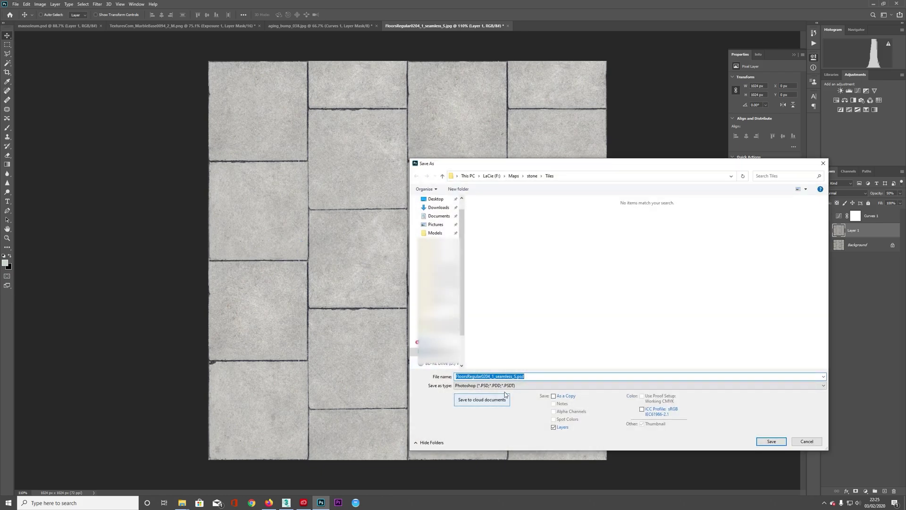
{"action": "left_click", "coordinate": [486, 385]}
{"action": "left_click", "coordinate": [486, 441]}
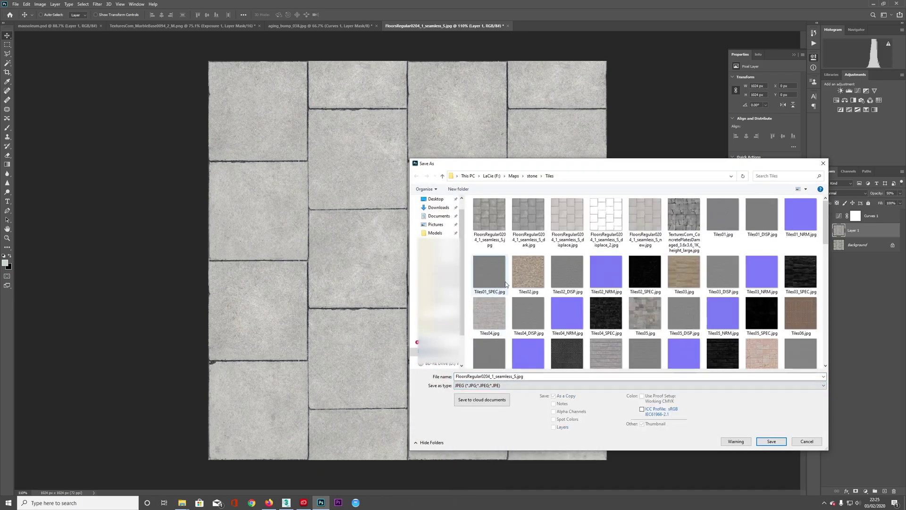
{"action": "double_click", "coordinate": [645, 217]}
{"action": "left_click", "coordinate": [472, 251]}
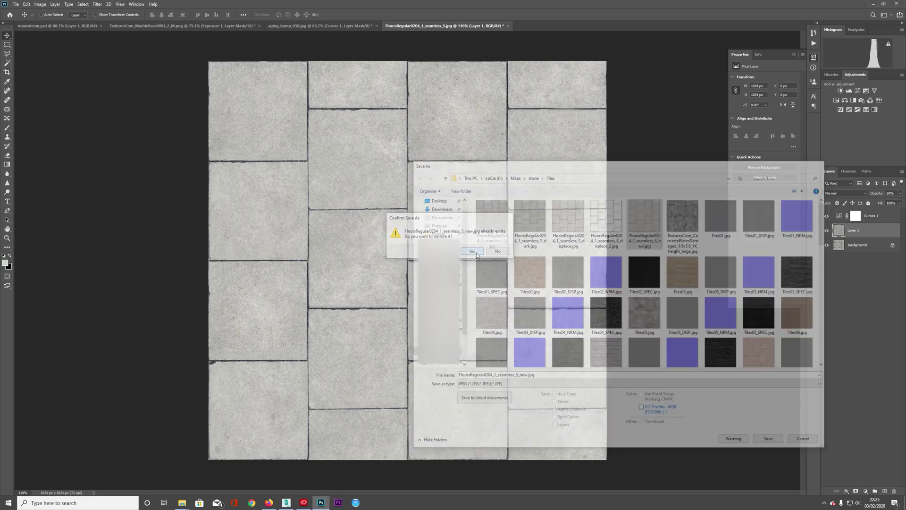
{"action": "left_click", "coordinate": [492, 136]}
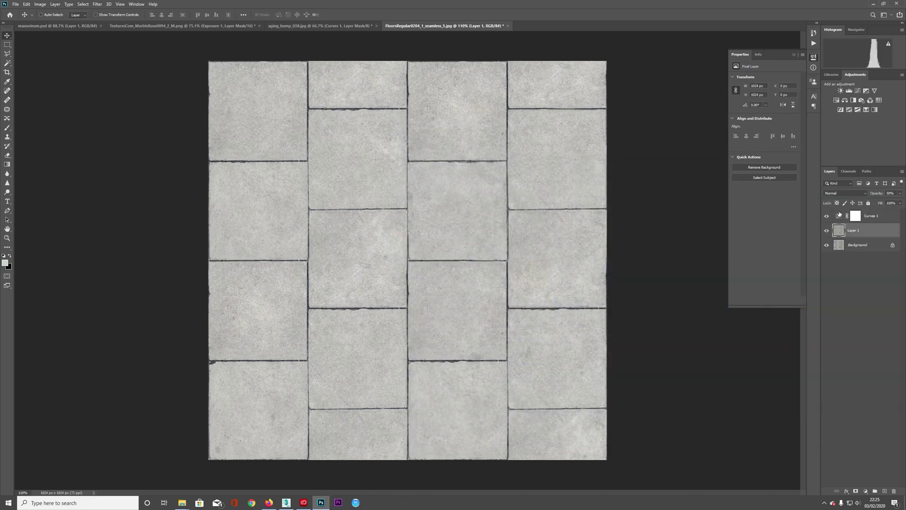
Step: Duplicate the blurred layer together with its Curves adjustment, and set the copied layer's opacity to 100%
{"action": "scroll", "coordinate": [492, 289], "scroll_direction": "up", "scroll_amount": 5, "text": "alt"}
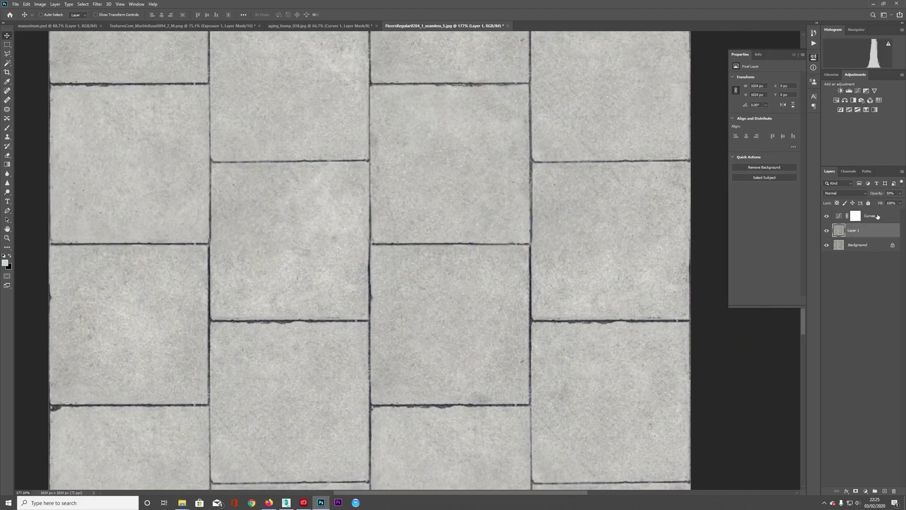
{"action": "left_click", "coordinate": [874, 220], "text": "shift"}
{"action": "key", "text": "ctrl+j"}
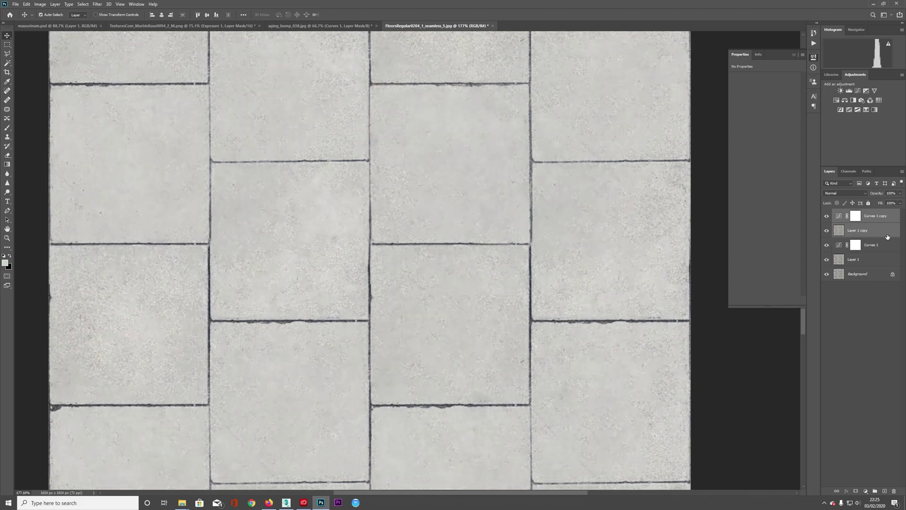
{"action": "left_click", "coordinate": [863, 231]}
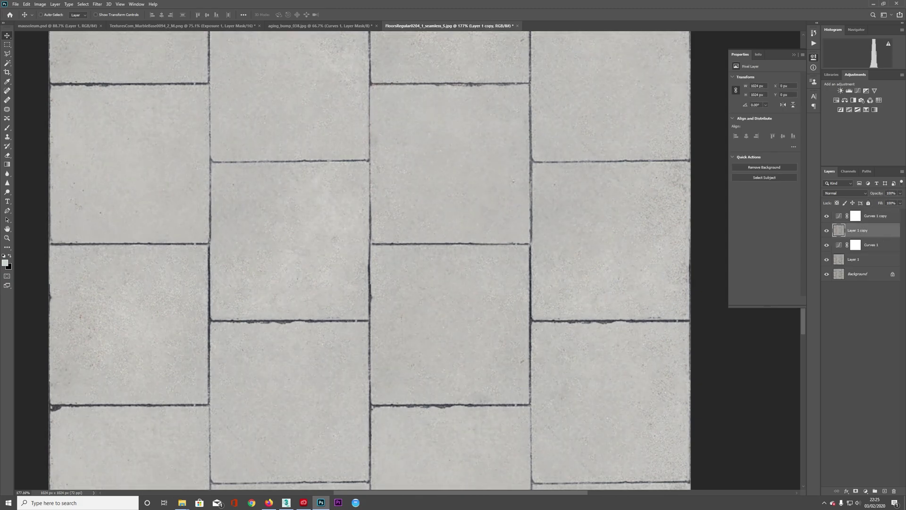
Step: Steepen the copied Curves adjustment so the tiles turn nearly white while the joints stay dark
{"action": "left_click", "coordinate": [846, 219]}
{"action": "left_click_drag", "start_coordinate": [769, 110], "coordinate": [759, 126]}
{"action": "scroll", "coordinate": [571, 203], "scroll_direction": "down", "scroll_amount": 4, "text": "alt"}
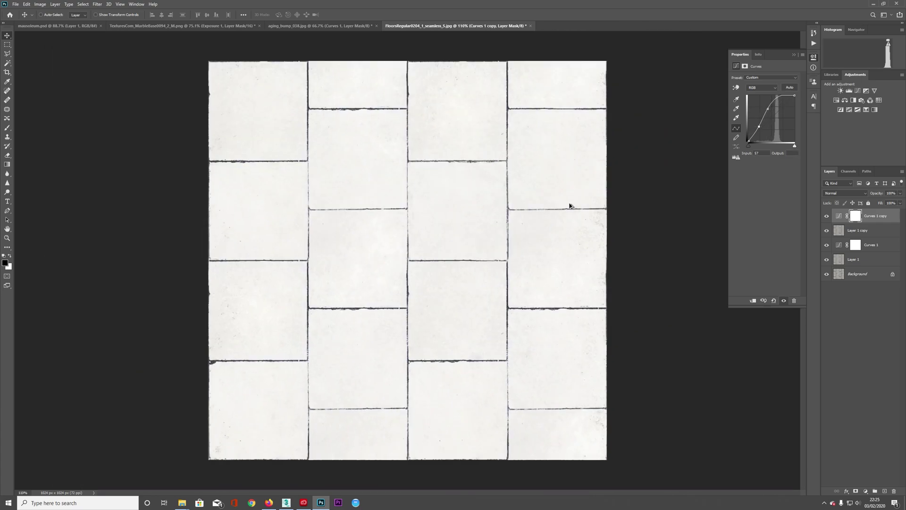
{"action": "scroll", "coordinate": [562, 211], "scroll_direction": "up", "scroll_amount": 1, "text": "alt"}
Step: Save the high-contrast version as the JPEG FloorsRegular0204_1_seamless_S_displace_new.jpg in the Tiles folder
{"action": "left_click", "coordinate": [15, 4]}
{"action": "left_click", "coordinate": [33, 87]}
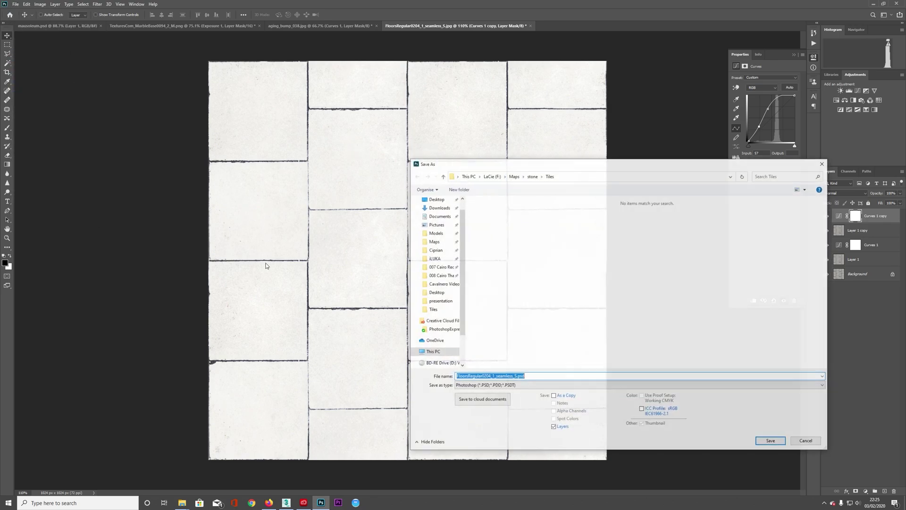
{"action": "left_click", "coordinate": [486, 385]}
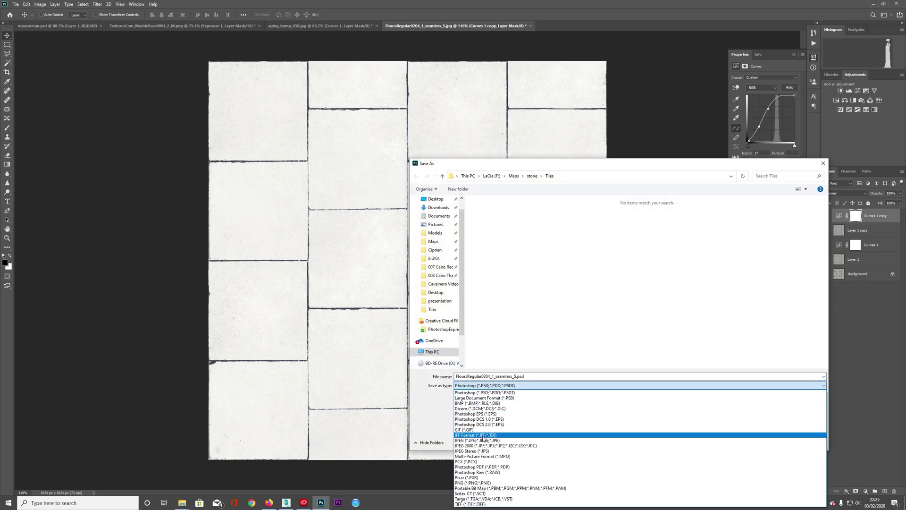
{"action": "left_click", "coordinate": [482, 439]}
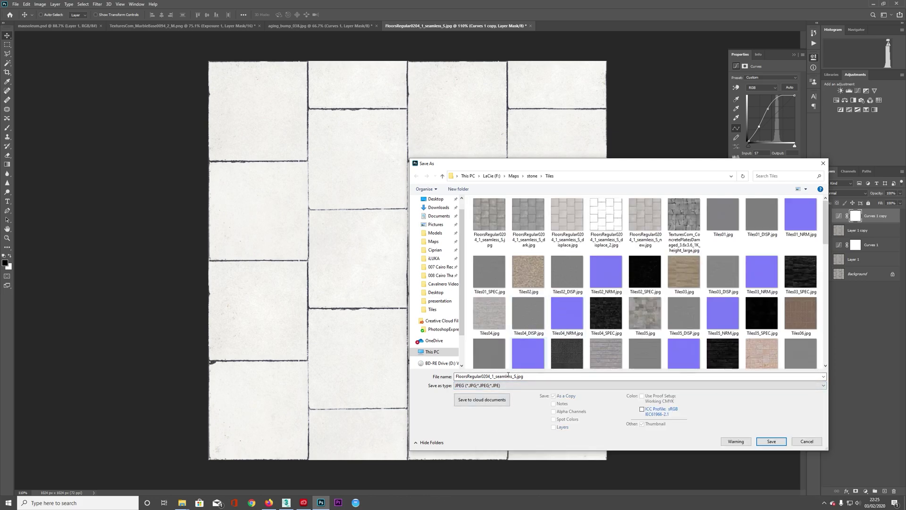
{"action": "left_click", "coordinate": [515, 376]}
{"action": "left_click", "coordinate": [566, 218]}
{"action": "left_click", "coordinate": [533, 377]}
{"action": "left_click", "coordinate": [533, 377]}
{"action": "key", "text": "Return"}
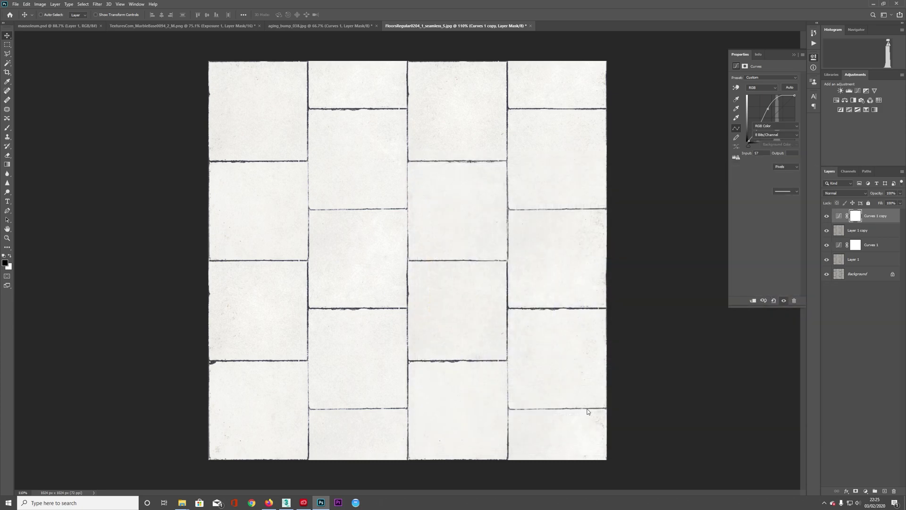
{"action": "key", "text": "Return"}
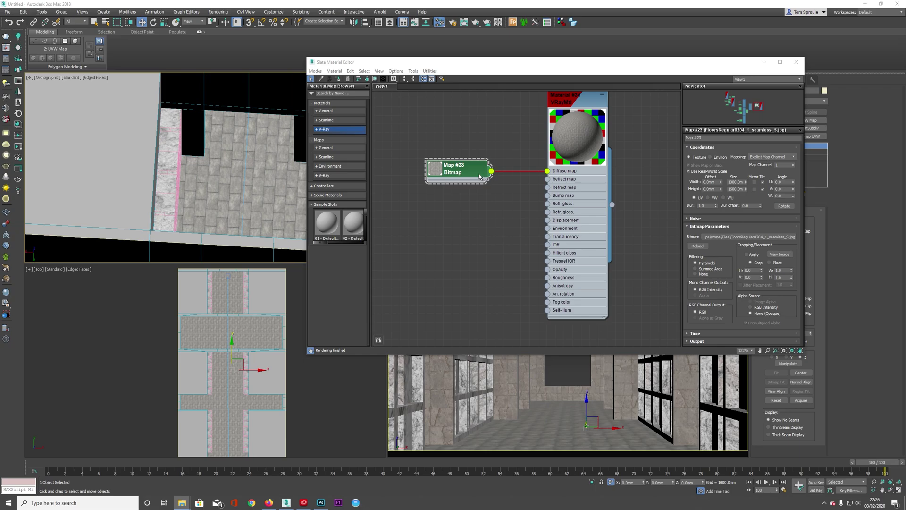
Step: Switch to 3ds Max and duplicate the floor material's diffuse bitmap node below the original, opening the copy's parameters
{"action": "left_click", "coordinate": [456, 173]}
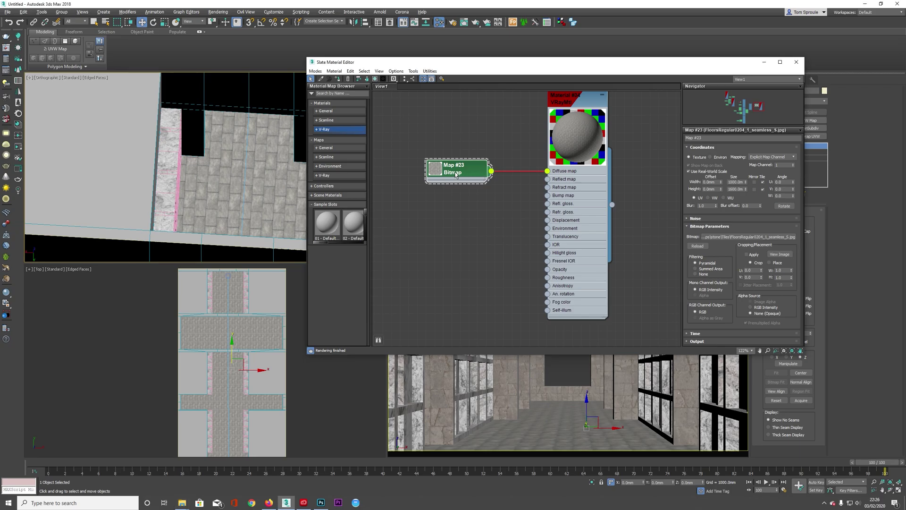
{"action": "left_click_drag", "start_coordinate": [458, 171], "coordinate": [457, 230], "text": "shift"}
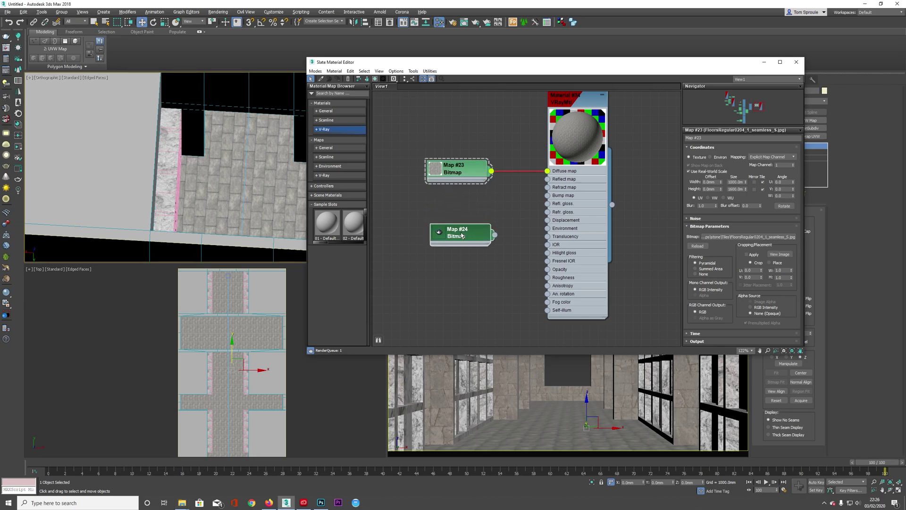
{"action": "double_click", "coordinate": [456, 230]}
Step: Load FloorsRegular0204_1_seamless_S_new.jpg from the Tiles folder into the copied bitmap node
{"action": "left_click", "coordinate": [735, 238]}
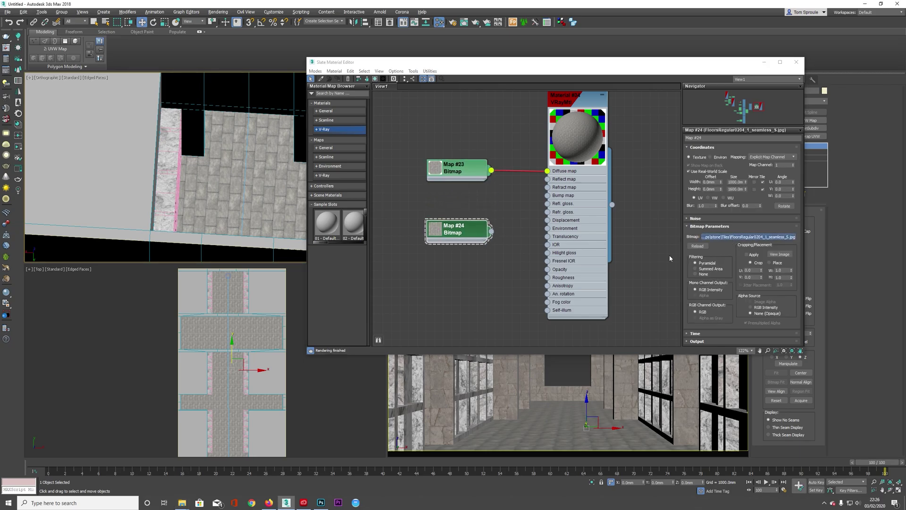
{"action": "left_click", "coordinate": [450, 268]}
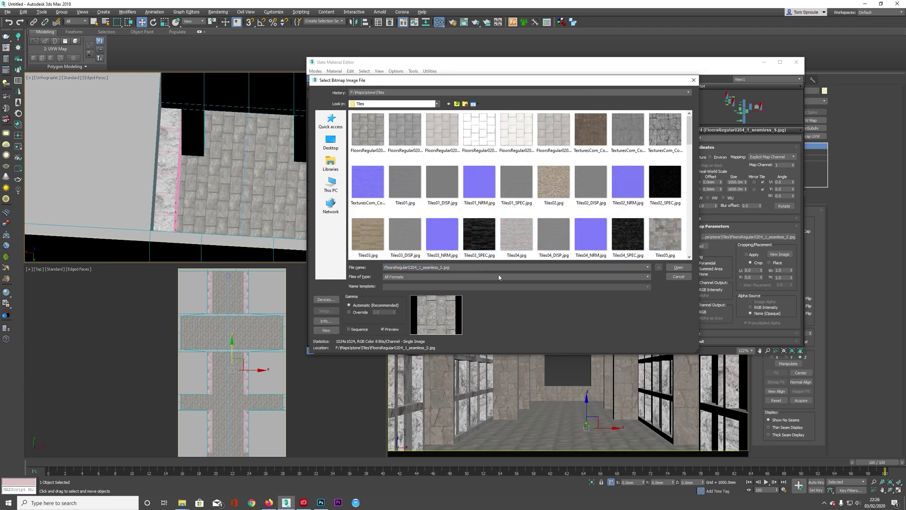
{"action": "key", "text": "BackSpace"}
{"action": "key", "text": "BackSpace"}
{"action": "key", "text": "BackSpace"}
{"action": "key", "text": "BackSpace"}
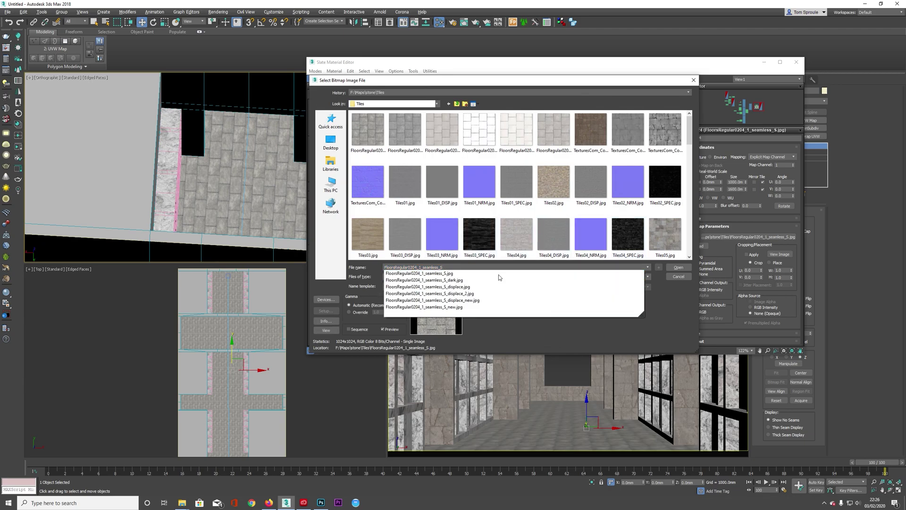
{"action": "key", "text": "Down"}
{"action": "key", "text": "Down"}
{"action": "key", "text": "Down"}
{"action": "key", "text": "Down"}
{"action": "key", "text": "Down"}
{"action": "key", "text": "Down"}
{"action": "key", "text": "Return"}
{"action": "key", "text": "Return"}
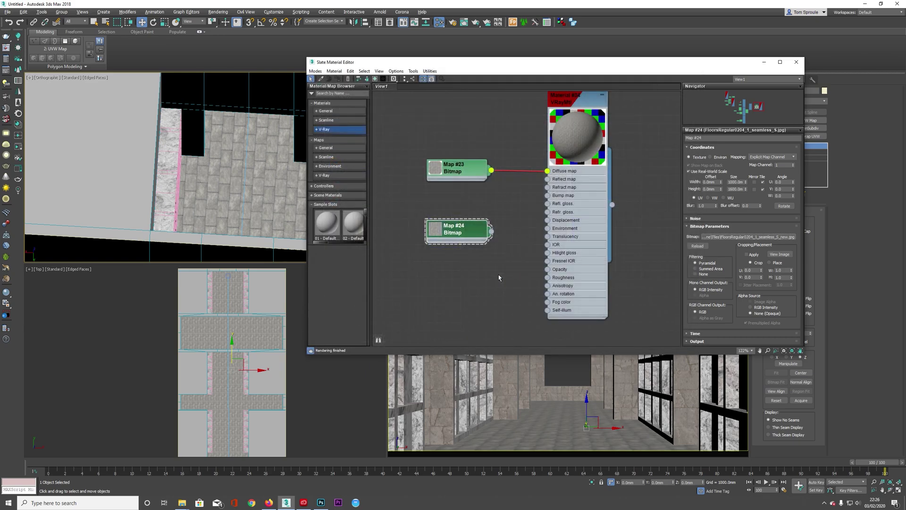
Step: Connect the copied bitmap to the material's Diffuse map input and move the original bitmap node beneath it
{"action": "left_click_drag", "start_coordinate": [490, 231], "coordinate": [547, 171]}
{"action": "left_click_drag", "start_coordinate": [462, 233], "coordinate": [462, 280], "text": "shift"}
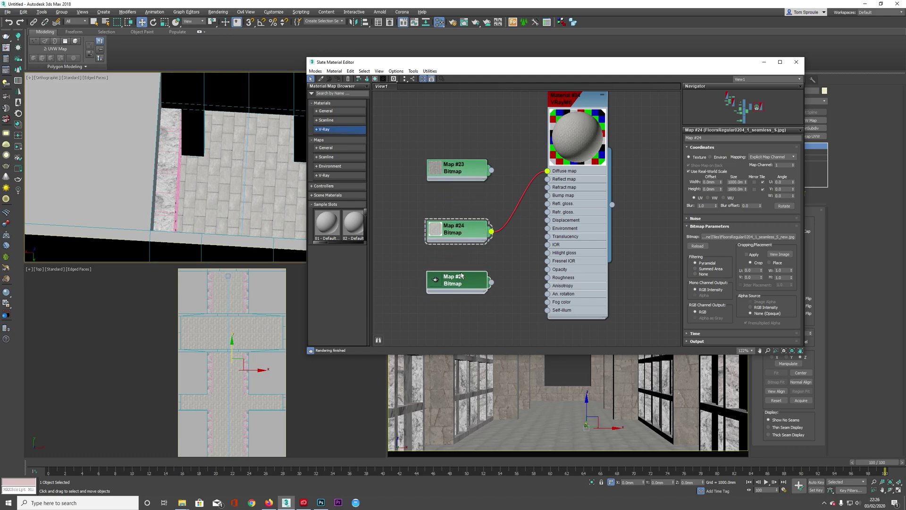
{"action": "key", "text": "Delete"}
{"action": "left_click_drag", "start_coordinate": [451, 170], "coordinate": [451, 292]}
Step: Load FloorsRegular0204_1_seamless_S_displace_new.jpg into the original bitmap node and connect it to the material's Displacement input
{"action": "double_click", "coordinate": [453, 282]}
{"action": "left_click", "coordinate": [721, 237]}
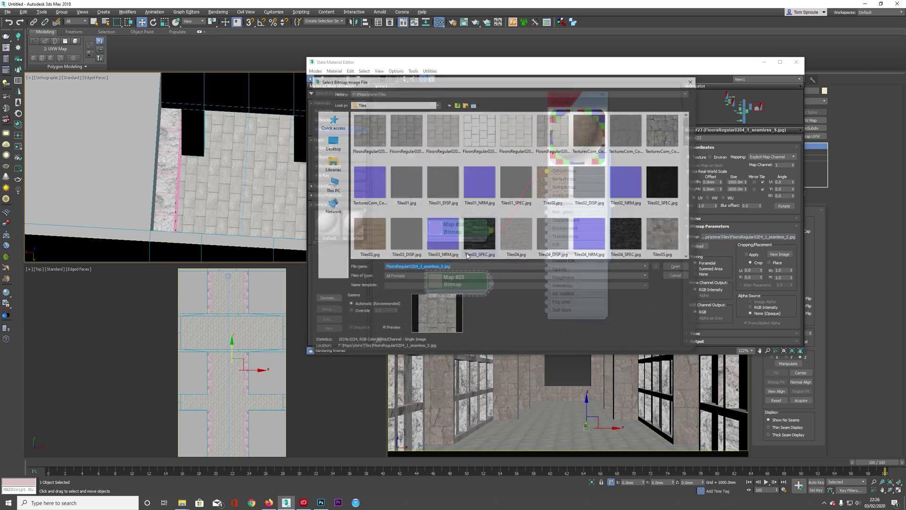
{"action": "left_click", "coordinate": [471, 268]}
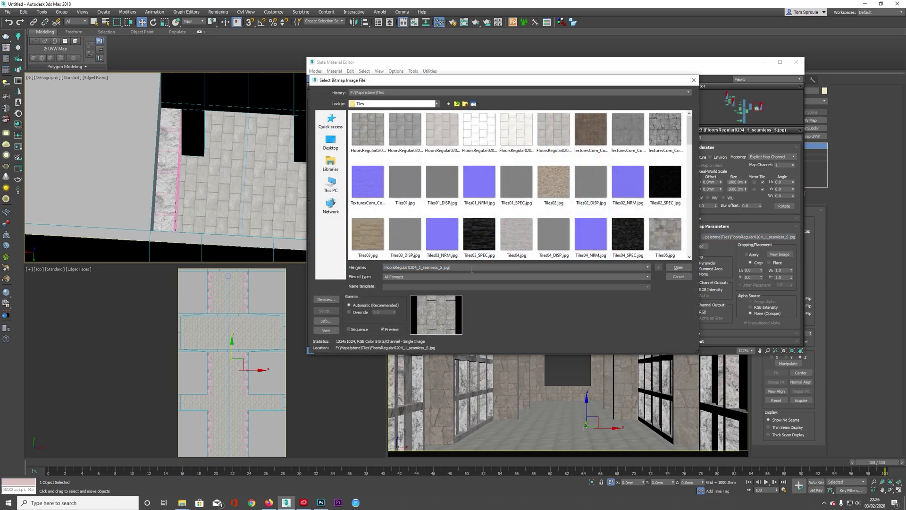
{"action": "key", "text": "BackSpace"}
{"action": "key", "text": "BackSpace"}
{"action": "key", "text": "BackSpace"}
{"action": "key", "text": "BackSpace"}
{"action": "key", "text": "Down"}
{"action": "key", "text": "Down"}
{"action": "key", "text": "Down"}
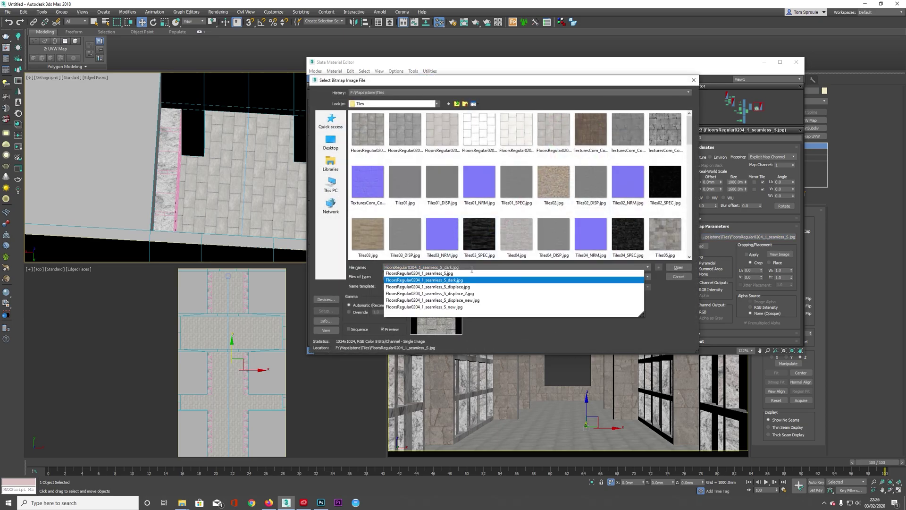
{"action": "key", "text": "Down"}
{"action": "key", "text": "Down"}
{"action": "key", "text": "Return"}
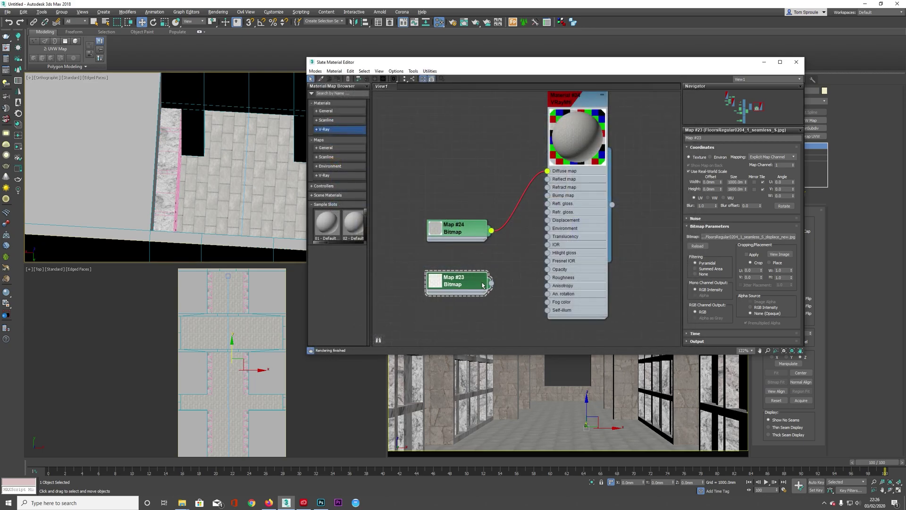
{"action": "left_click_drag", "start_coordinate": [519, 264], "coordinate": [548, 220]}
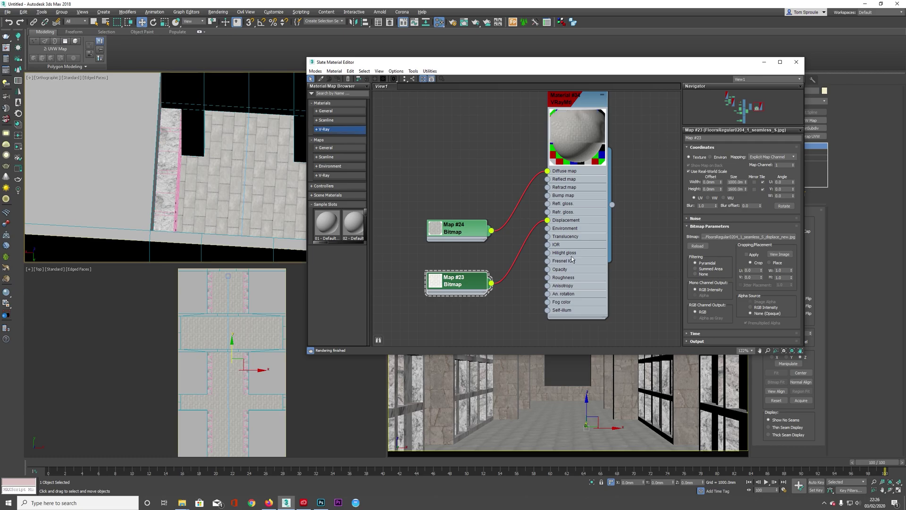
Step: Set the material's Displace amount to 5 and move the diffuse bitmap node up beside the Diffuse map input
{"action": "left_click", "coordinate": [574, 255]}
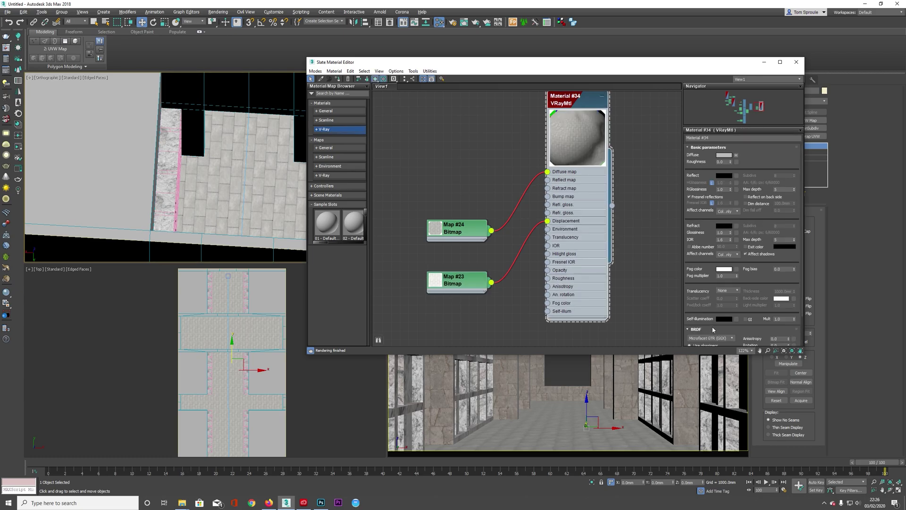
{"action": "scroll", "coordinate": [709, 319], "scroll_direction": "down", "scroll_amount": 3}
{"action": "left_click", "coordinate": [707, 343]}
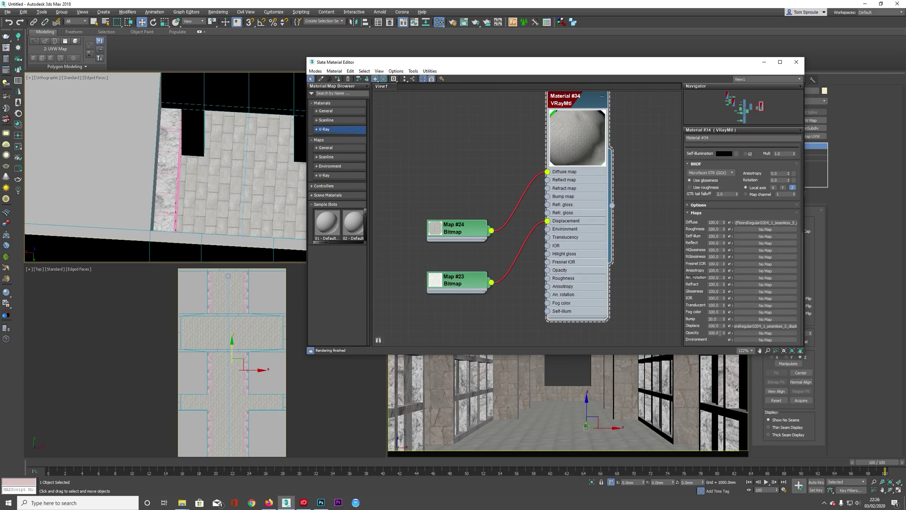
{"action": "double_click", "coordinate": [710, 325]}
{"action": "type", "text": "5"}
{"action": "key", "text": "Return"}
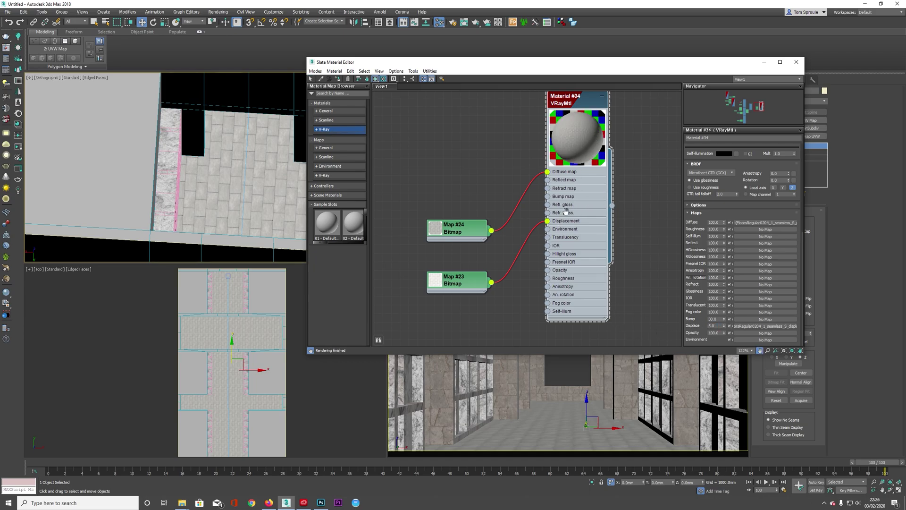
{"action": "middle_click_drag", "start_coordinate": [575, 197], "coordinate": [580, 232]}
{"action": "left_click_drag", "start_coordinate": [480, 260], "coordinate": [480, 192]}
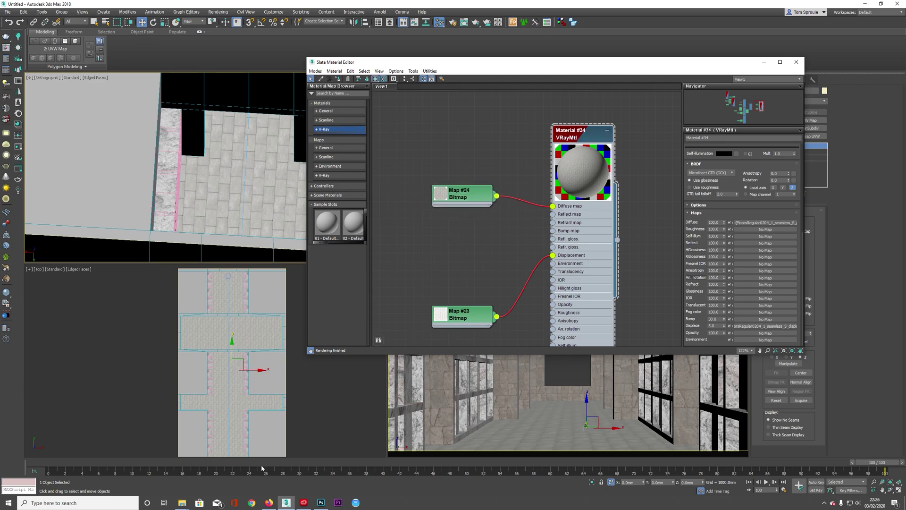
Step: Switch to File Explorer, browse to the Concrete folder under Maps > stone, and preview concrete 2.jpg
{"action": "left_click", "coordinate": [268, 502]}
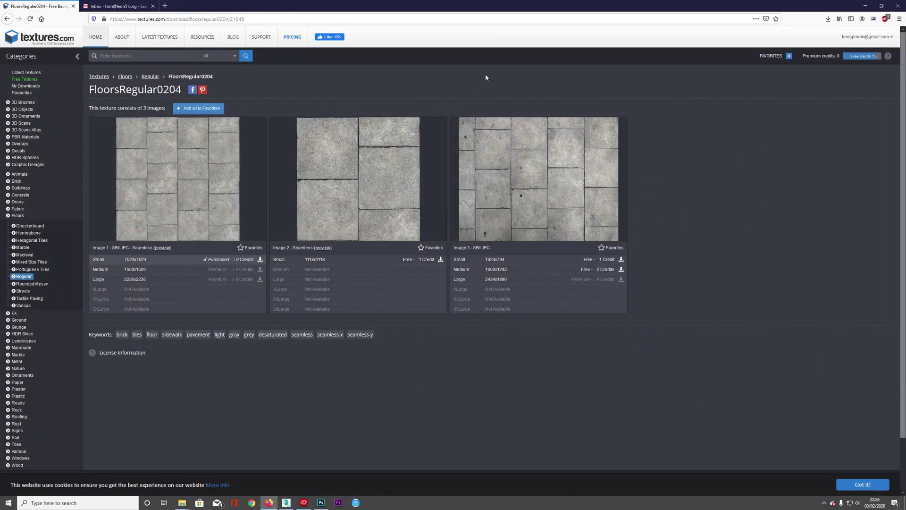
{"action": "left_click", "coordinate": [865, 6]}
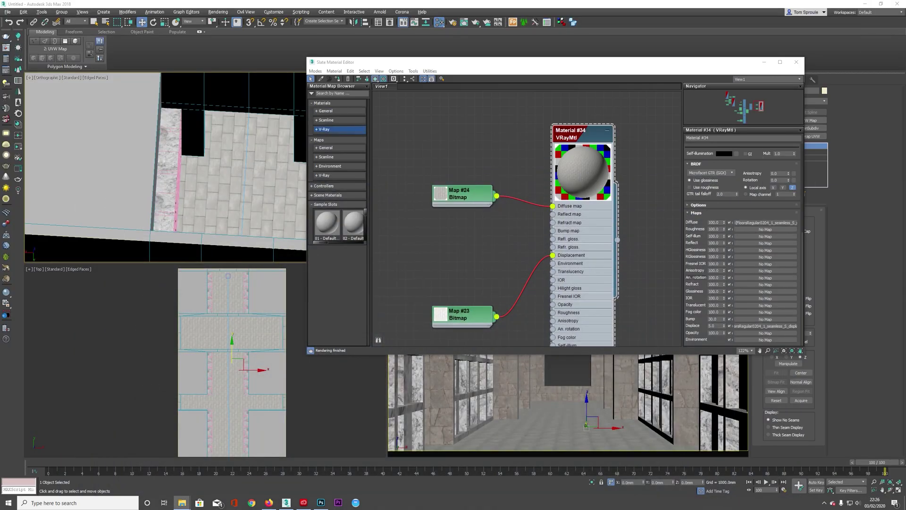
{"action": "key", "text": "alt+Tab"}
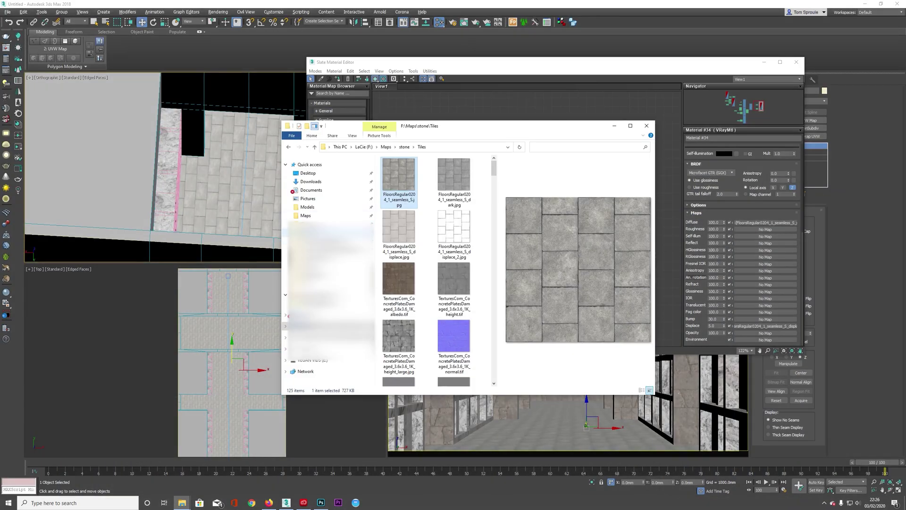
{"action": "left_click", "coordinate": [330, 215]}
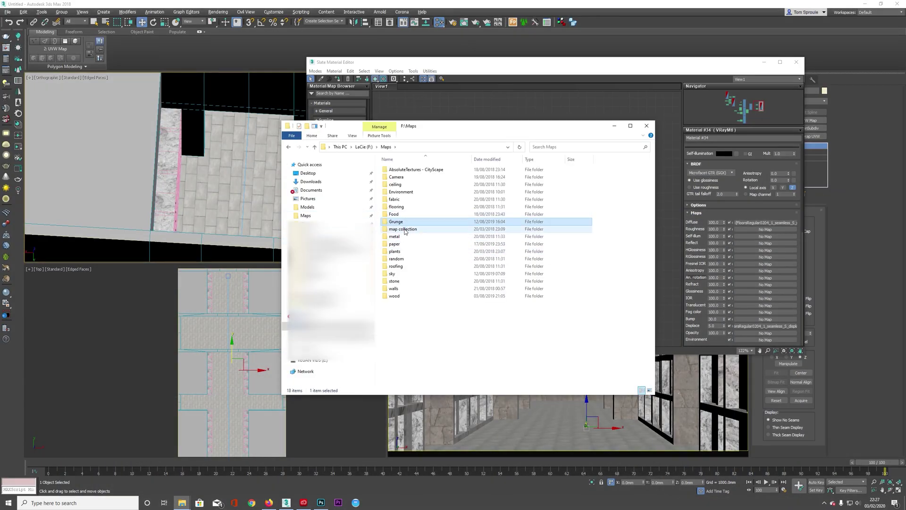
{"action": "double_click", "coordinate": [403, 282]}
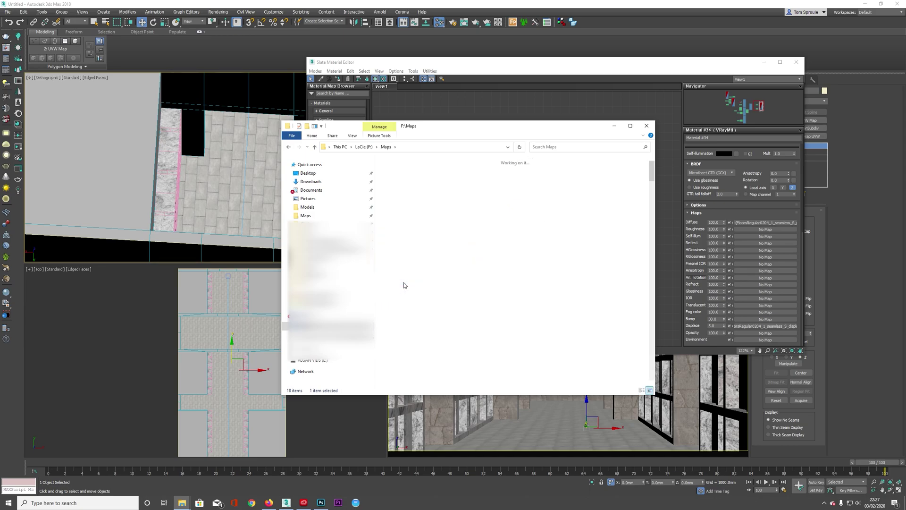
{"action": "double_click", "coordinate": [404, 179]}
{"action": "left_click", "coordinate": [406, 180]}
{"action": "double_click", "coordinate": [406, 181]}
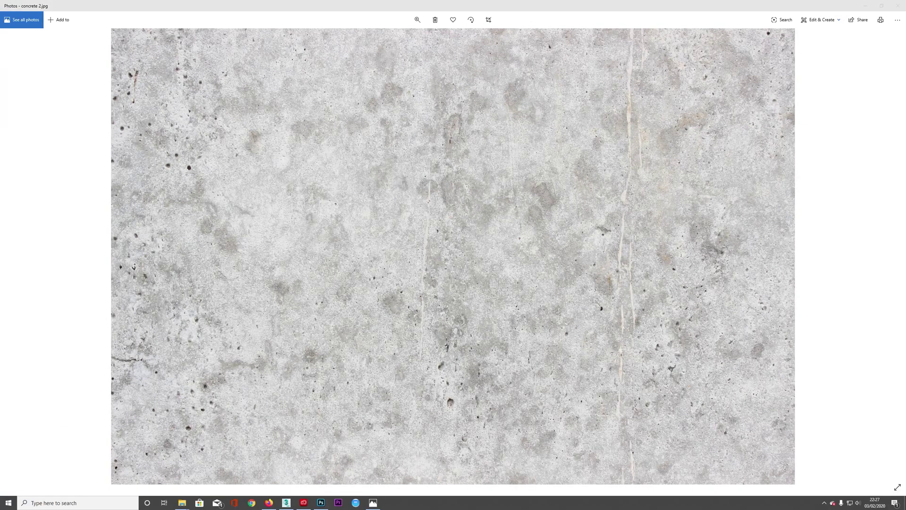
{"action": "left_click", "coordinate": [897, 6]}
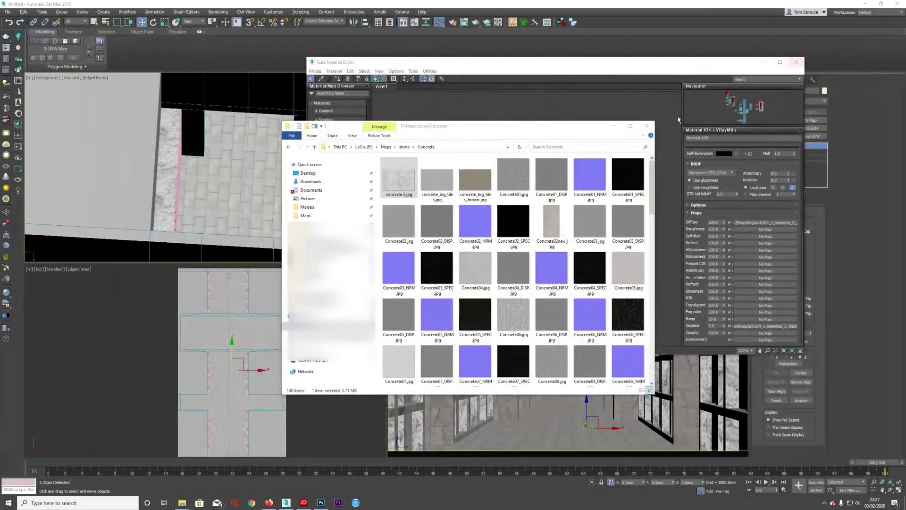
Step: Open concrete 2.jpg in Adobe Photoshop 2020
{"action": "right_click", "coordinate": [405, 181]}
{"action": "mouse_move", "coordinate": [453, 302]}
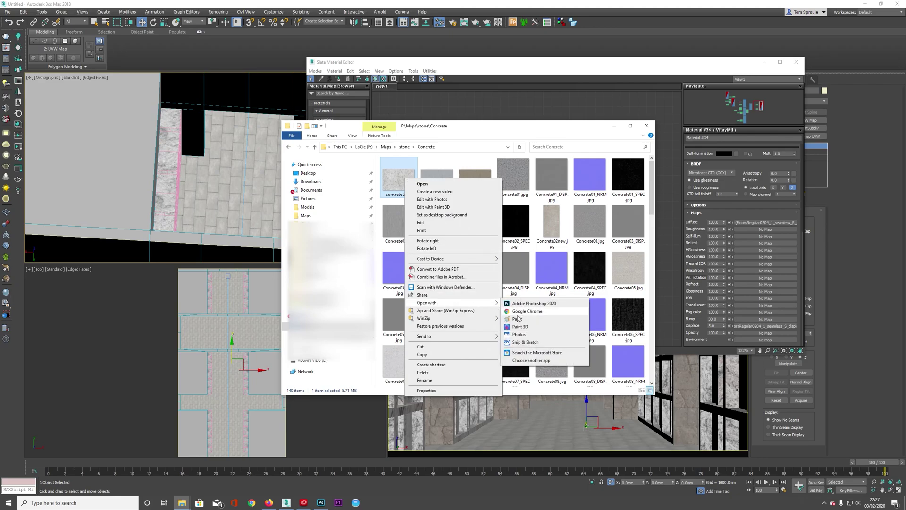
{"action": "left_click", "coordinate": [520, 304]}
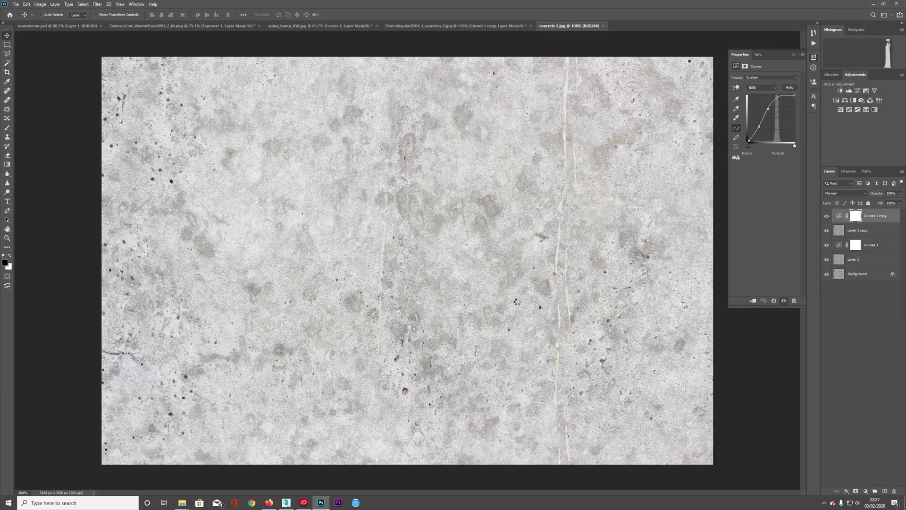
Step: Apply the Offset filter to concrete 2.jpg with 2500 pixels horizontal, 0 vertical and Wrap Around
{"action": "left_click", "coordinate": [105, 4]}
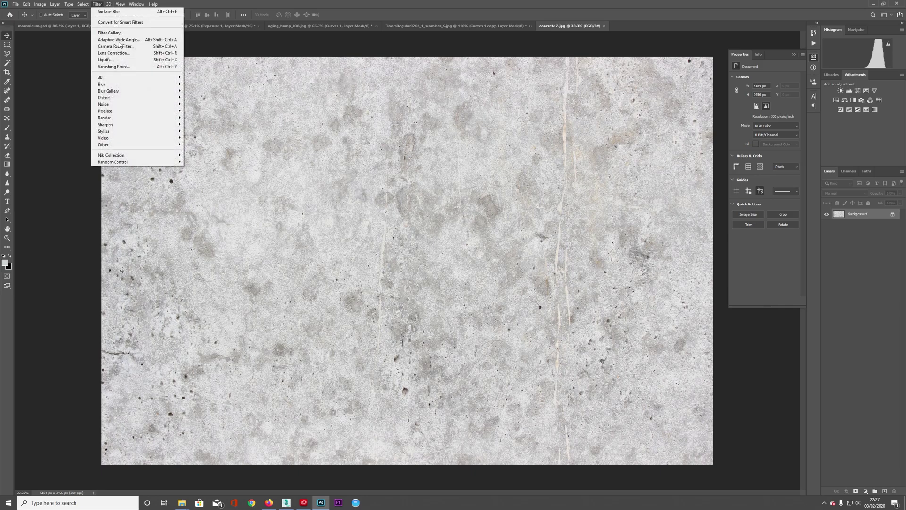
{"action": "mouse_move", "coordinate": [170, 144]}
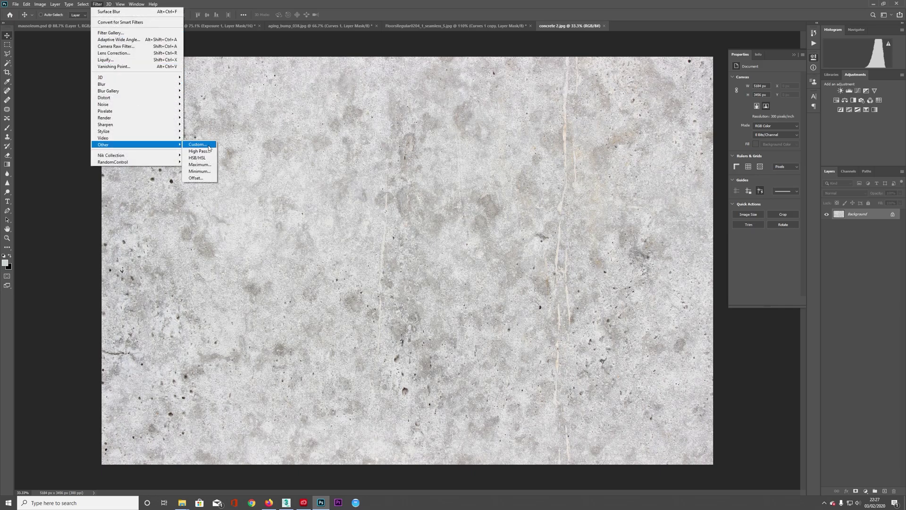
{"action": "left_click", "coordinate": [202, 178]}
{"action": "type", "text": "0"}
{"action": "key", "text": "Tab"}
{"action": "type", "text": "0"}
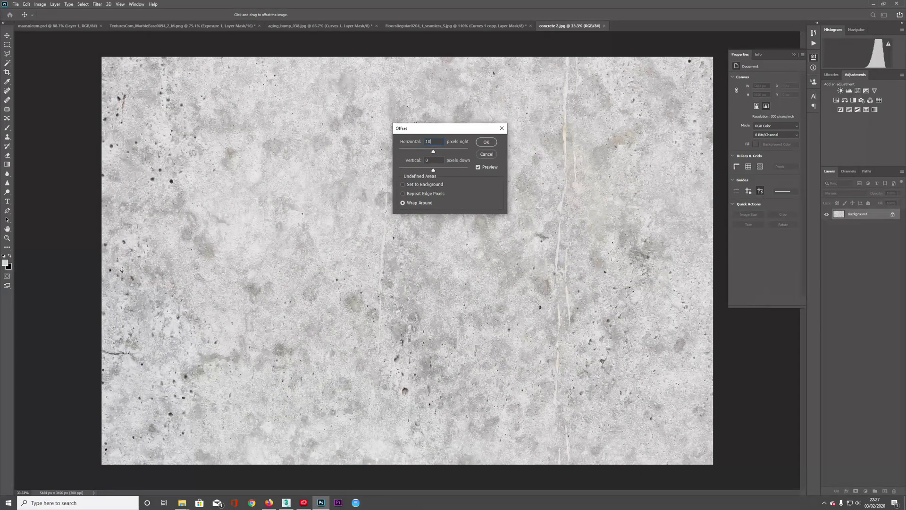
{"action": "type", "text": "100"}
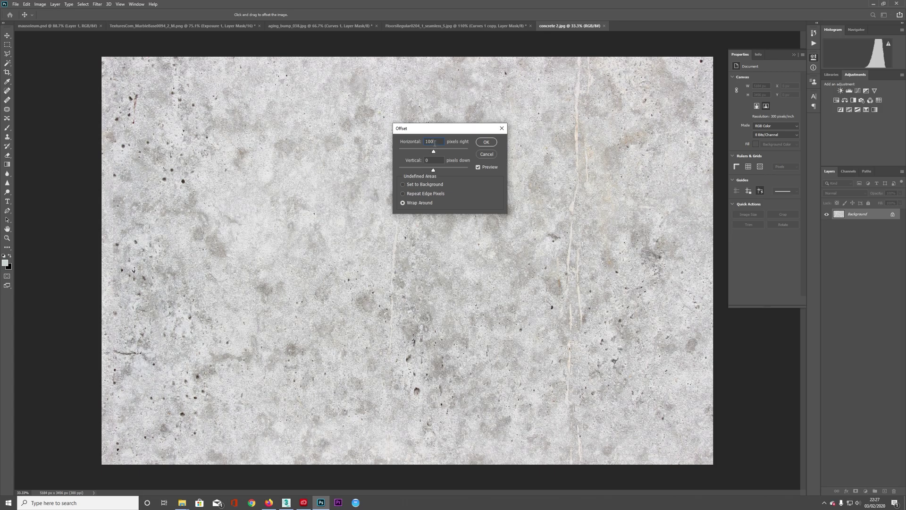
{"action": "type", "text": "0"}
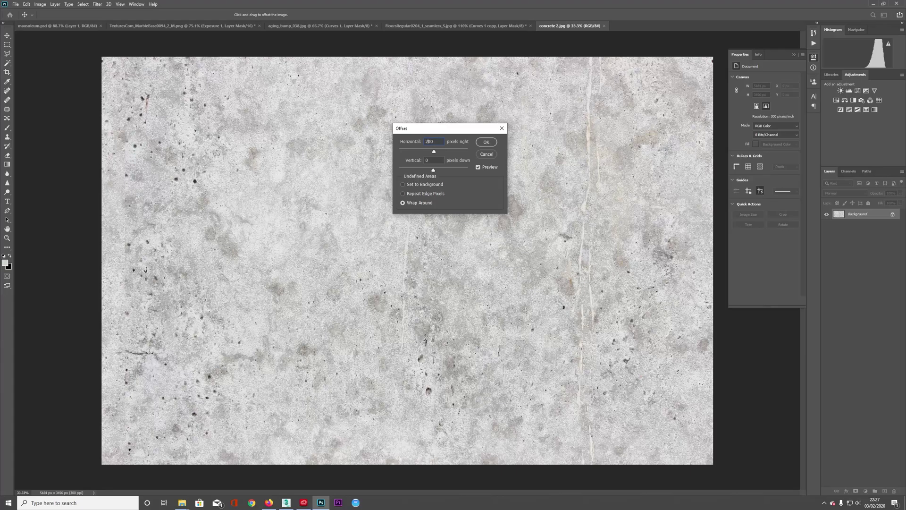
{"action": "type", "text": "0"}
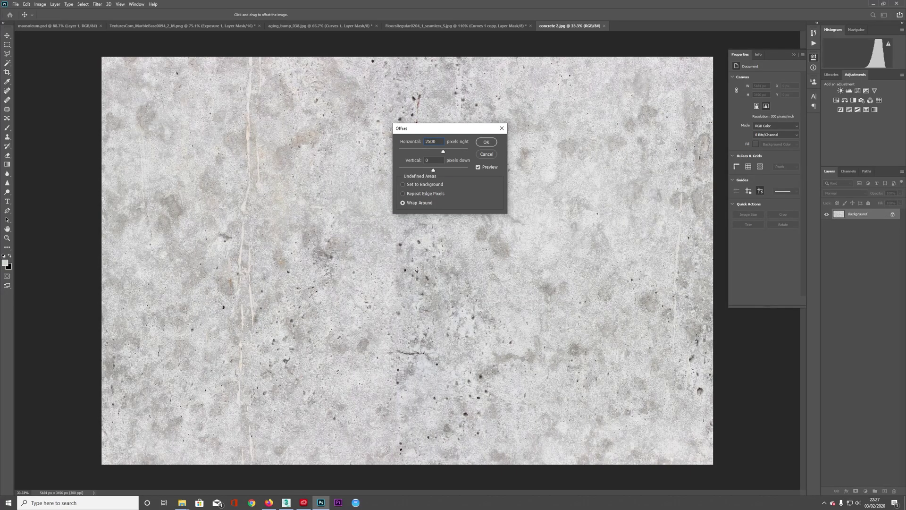
{"action": "key", "text": "Return"}
Step: Paint out the vertical seam near the middle of the image with one straight full-height Spot Healing Brush stroke
{"action": "key", "text": "j"}
{"action": "left_click", "coordinate": [396, 61]}
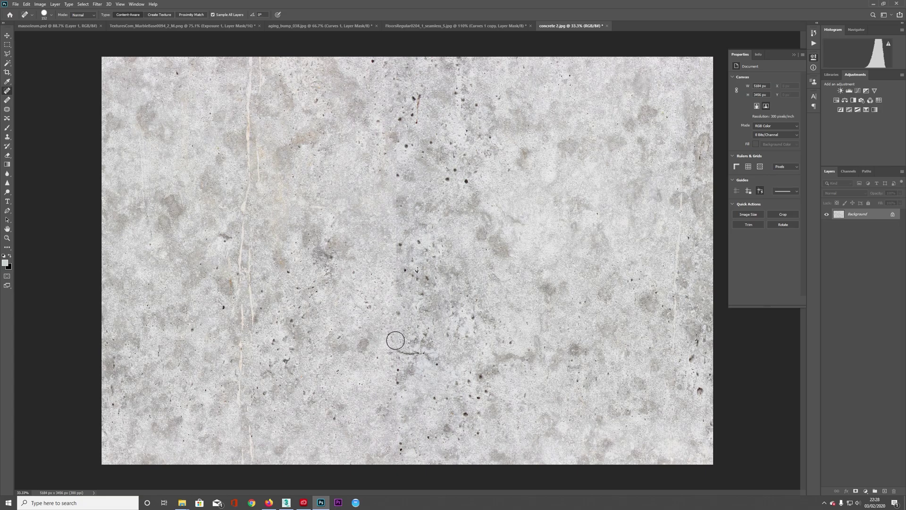
{"action": "left_click", "coordinate": [396, 469], "text": "shift"}
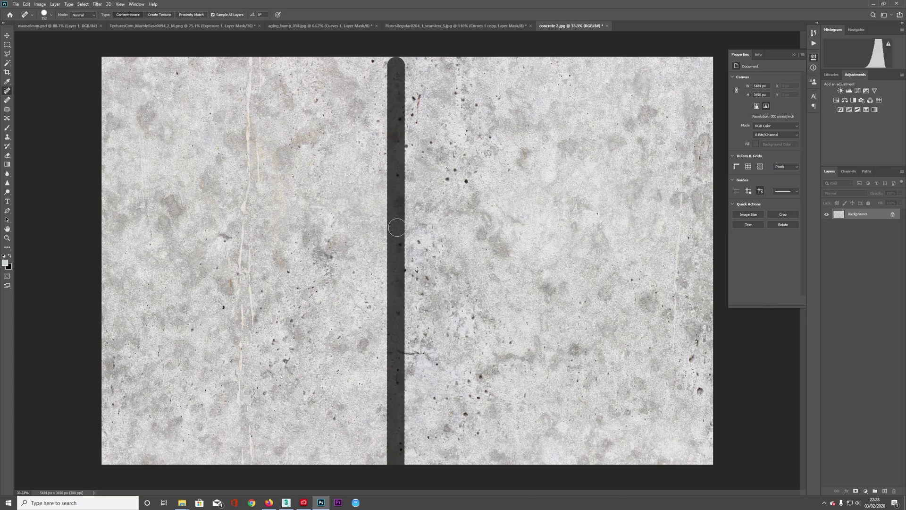
Step: Heal the remaining blemishes and dark spots along the former vertical seam with the Spot Healing Brush
{"action": "scroll", "coordinate": [395, 236], "scroll_direction": "up", "scroll_amount": 1, "text": "alt"}
{"action": "scroll", "coordinate": [395, 237], "scroll_direction": "up", "scroll_amount": 2, "text": "alt"}
{"action": "left_click_drag", "start_coordinate": [392, 301], "coordinate": [396, 331]}
{"action": "left_click", "coordinate": [395, 353]}
{"action": "left_click", "coordinate": [401, 325]}
{"action": "left_click", "coordinate": [402, 306]}
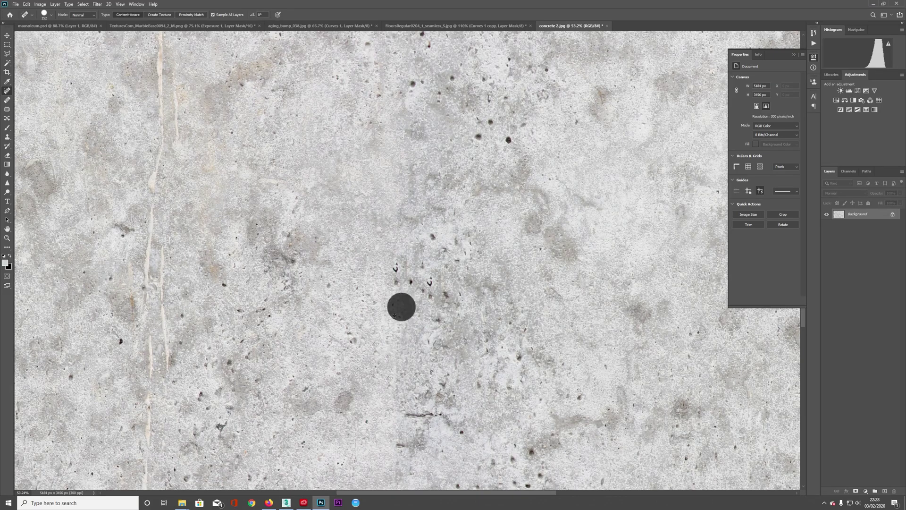
{"action": "left_click", "coordinate": [402, 367]}
{"action": "left_click", "coordinate": [399, 382]}
{"action": "left_click", "coordinate": [405, 349]}
{"action": "left_click", "coordinate": [399, 186]}
{"action": "left_click", "coordinate": [401, 162]}
{"action": "left_click", "coordinate": [420, 132]}
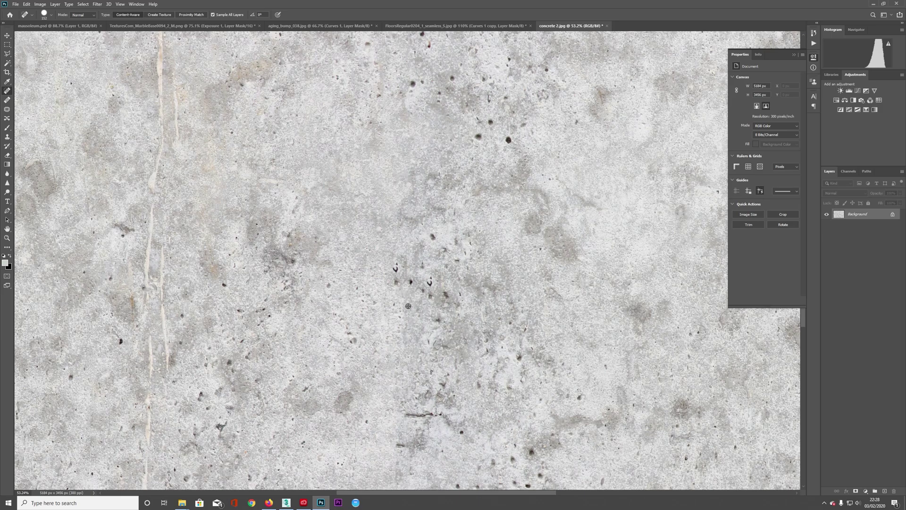
{"action": "scroll", "coordinate": [407, 303], "scroll_direction": "down", "scroll_amount": 5}
{"action": "left_click", "coordinate": [407, 288]}
{"action": "left_click", "coordinate": [413, 345]}
{"action": "left_click", "coordinate": [415, 335]}
{"action": "scroll", "coordinate": [417, 283], "scroll_direction": "up", "scroll_amount": 15}
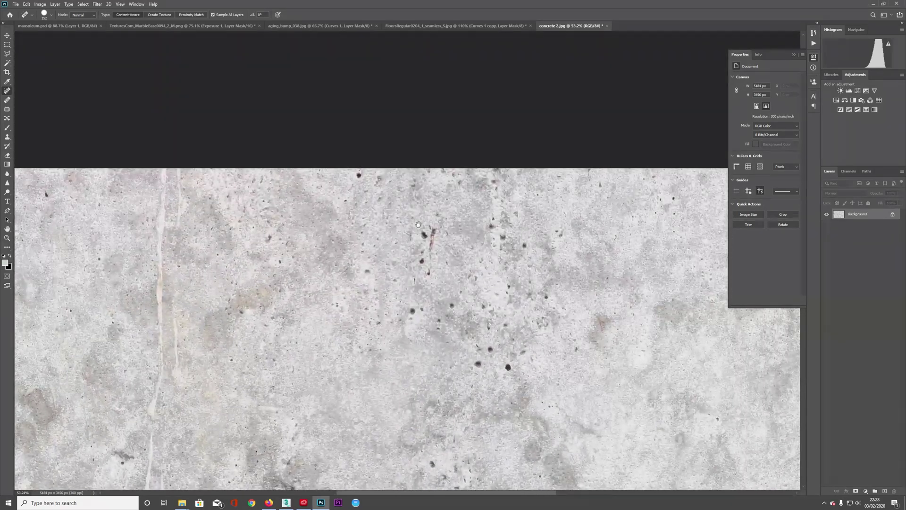
{"action": "scroll", "coordinate": [418, 224], "scroll_direction": "down", "scroll_amount": 3, "text": "alt"}
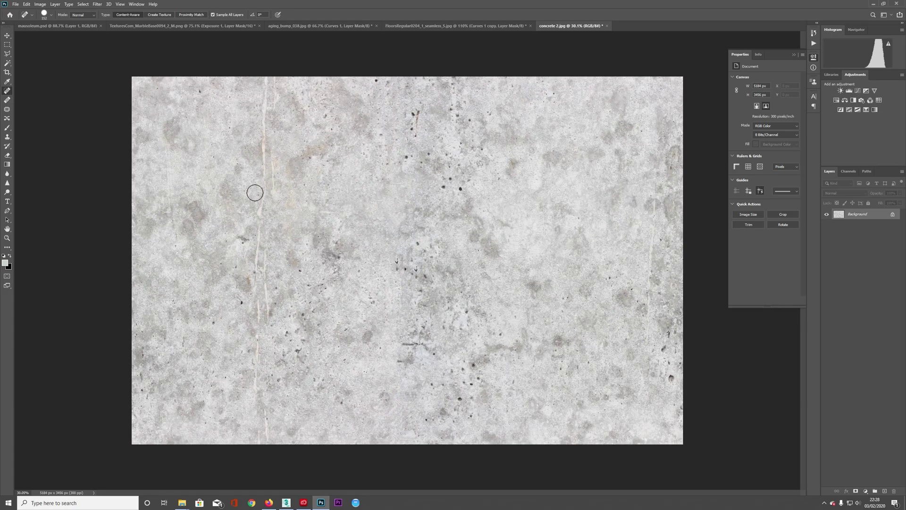
Step: Shift the image back horizontally with an Offset of -2500 pixels
{"action": "left_click", "coordinate": [97, 3]}
{"action": "mouse_move", "coordinate": [125, 145]}
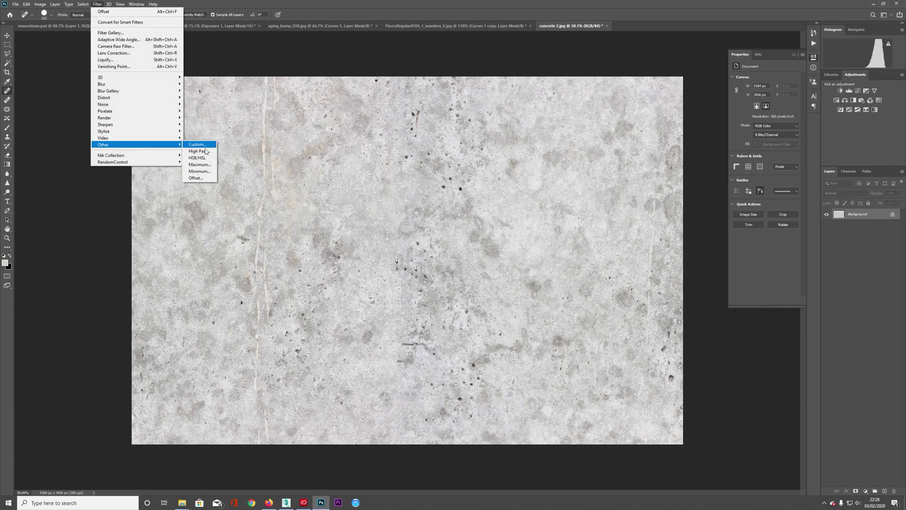
{"action": "left_click", "coordinate": [196, 178]}
{"action": "type", "text": "-240"}
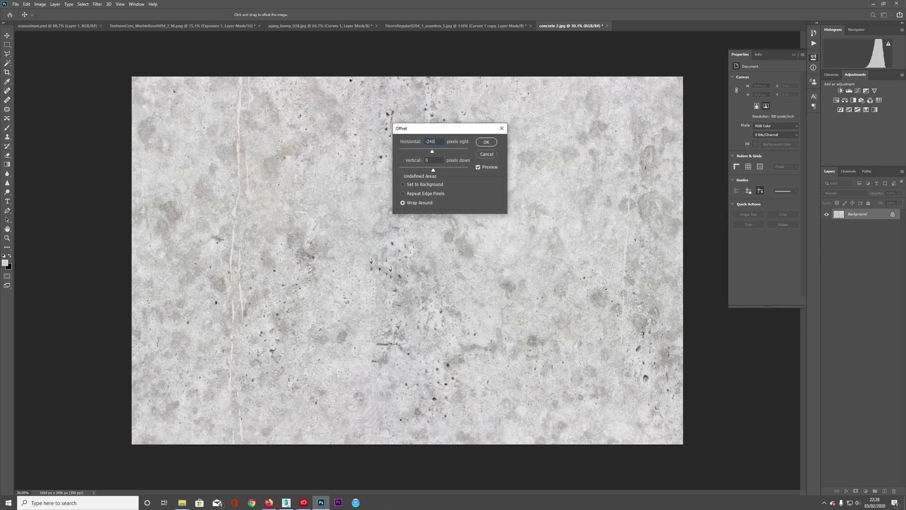
{"action": "key", "text": "BackSpace"}
{"action": "key", "text": "BackSpace"}
{"action": "type", "text": "500"}
{"action": "key", "text": "Return"}
Step: Offset the image by 0 pixels horizontally and 1300 pixels vertically to expose the horizontal seam
{"action": "left_click", "coordinate": [98, 4]}
{"action": "mouse_move", "coordinate": [124, 145]}
{"action": "left_click", "coordinate": [196, 178]}
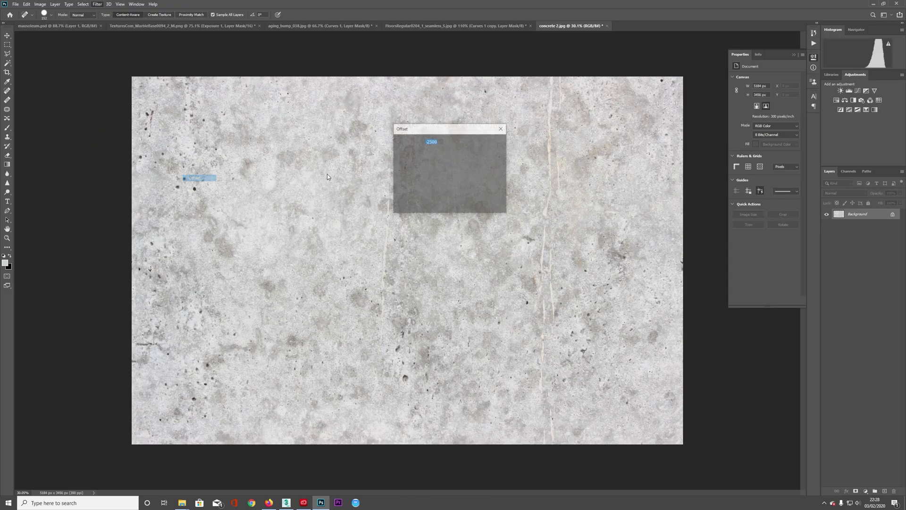
{"action": "type", "text": "0"}
{"action": "key", "text": "Tab"}
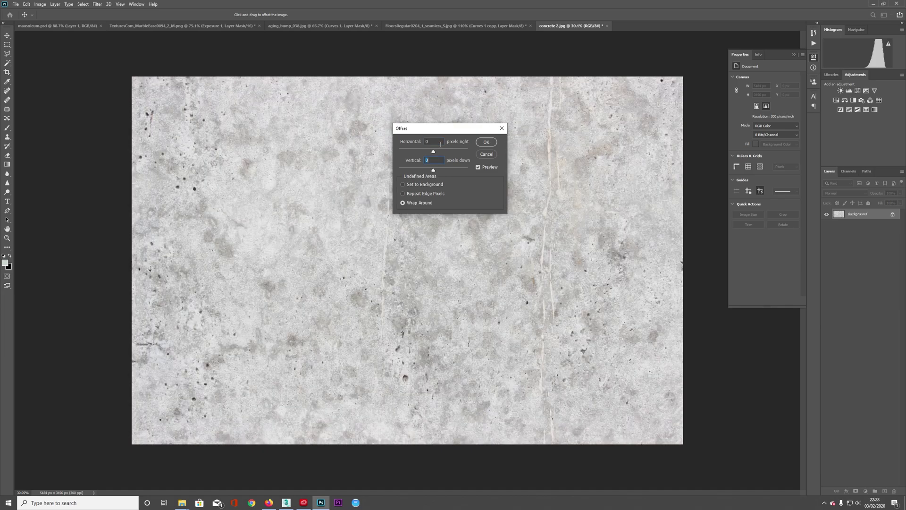
{"action": "type", "text": "1000"}
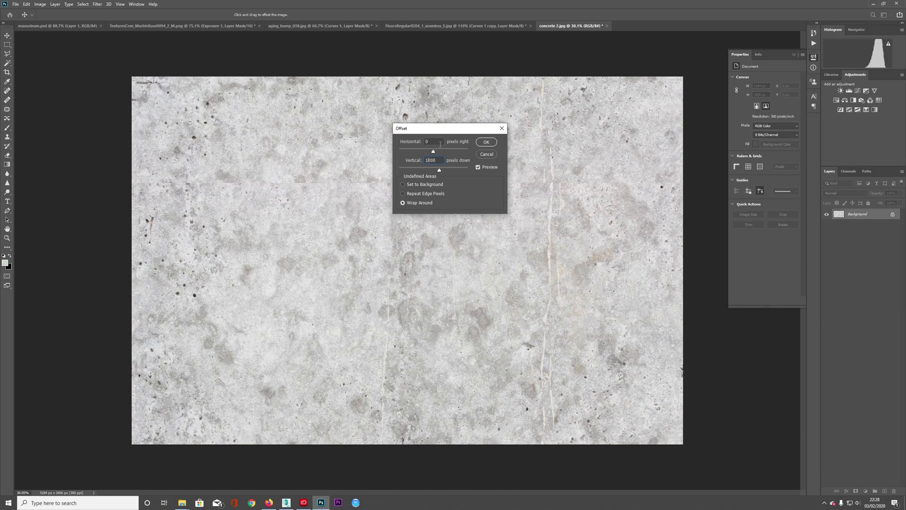
{"action": "key", "text": "Return"}
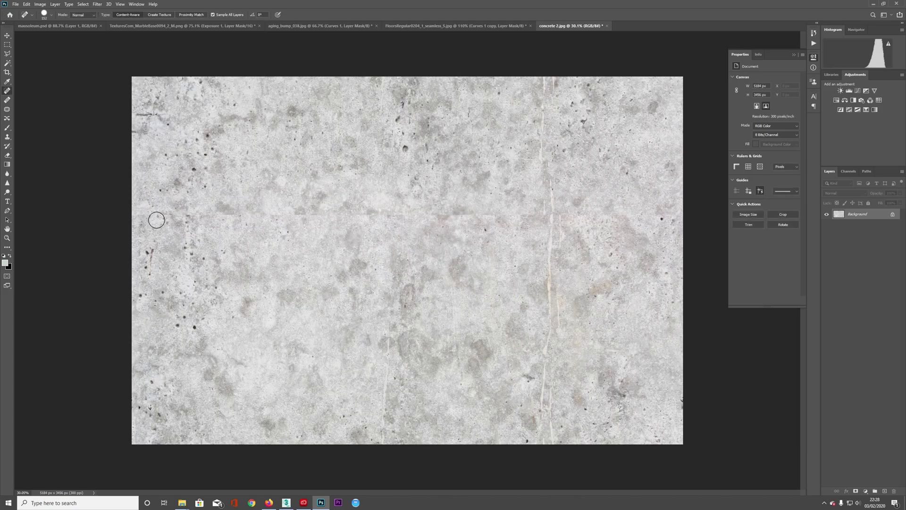
Step: Heal the horizontal seam with a straight full-width Spot Healing Brush stroke and touch up the remaining visible patch
{"action": "left_click", "coordinate": [135, 216]}
{"action": "left_click", "coordinate": [686, 216], "text": "shift"}
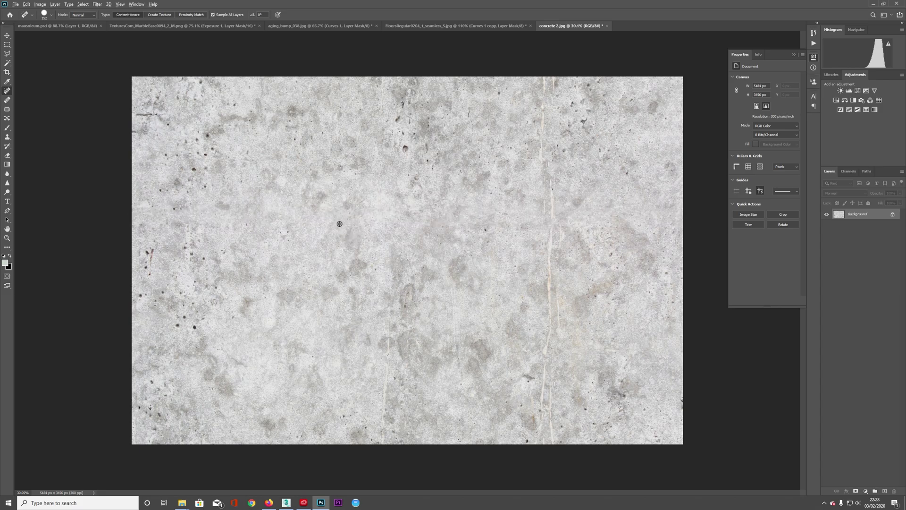
{"action": "scroll", "coordinate": [358, 232], "scroll_direction": "up", "scroll_amount": 2, "text": "alt"}
{"action": "left_click_drag", "start_coordinate": [290, 246], "coordinate": [235, 248]}
{"action": "scroll", "coordinate": [267, 249], "scroll_direction": "down", "scroll_amount": 2, "text": "alt"}
{"action": "scroll", "coordinate": [268, 249], "scroll_direction": "down", "scroll_amount": 7, "text": "alt"}
{"action": "scroll", "coordinate": [396, 246], "scroll_direction": "up", "scroll_amount": 7, "text": "alt"}
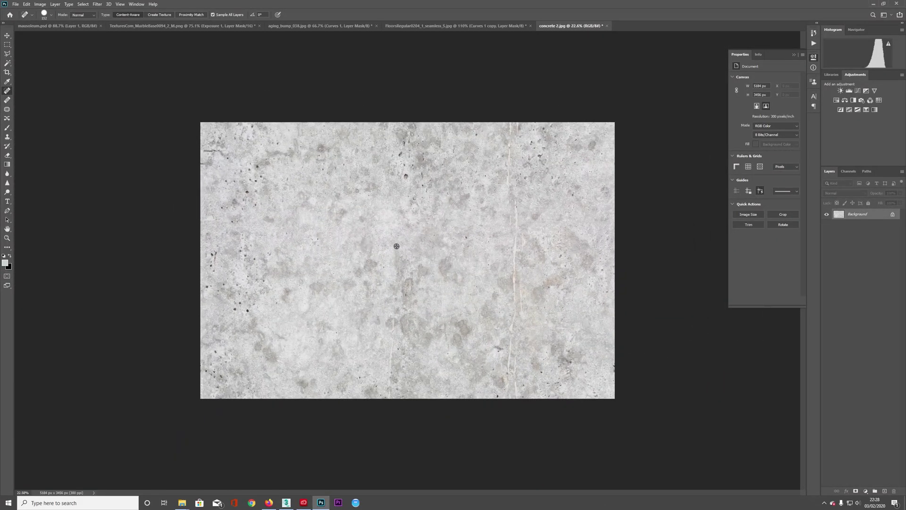
Step: Shift the image back vertically with an Offset of -1300 pixels, keeping the horizontal offset at 0
{"action": "left_click", "coordinate": [97, 4]}
{"action": "mouse_move", "coordinate": [137, 148]}
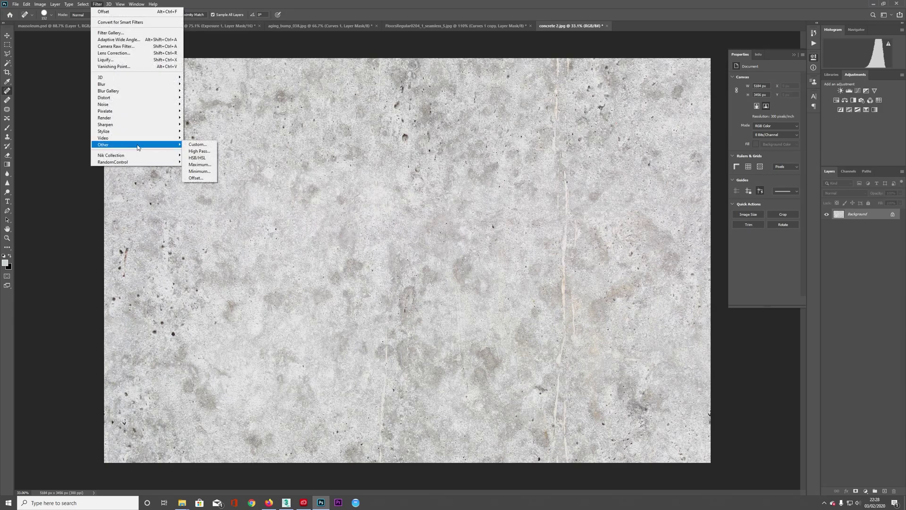
{"action": "left_click", "coordinate": [198, 180]}
{"action": "key", "text": "Tab"}
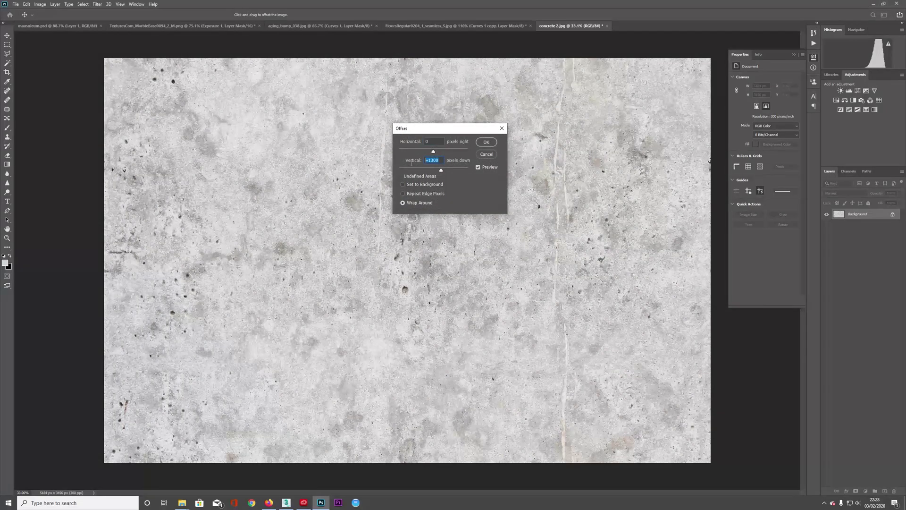
{"action": "type", "text": "-1300"}
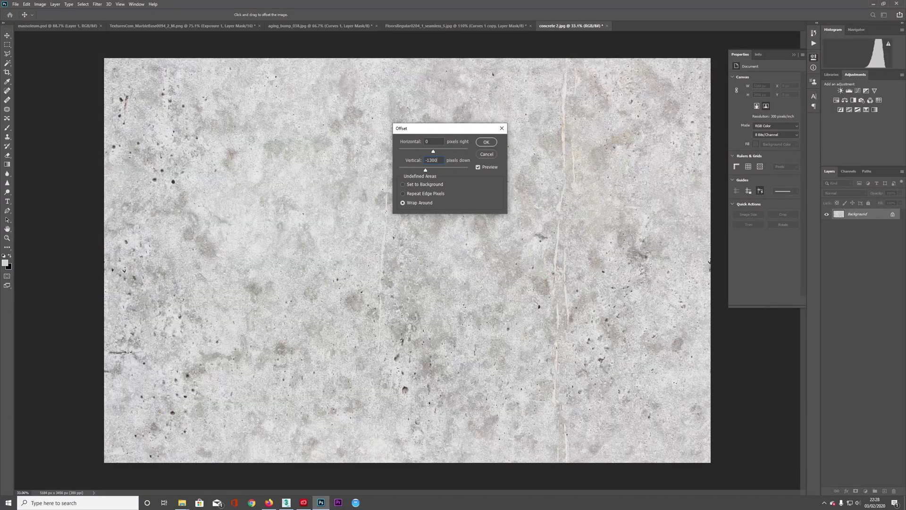
{"action": "key", "text": "Return"}
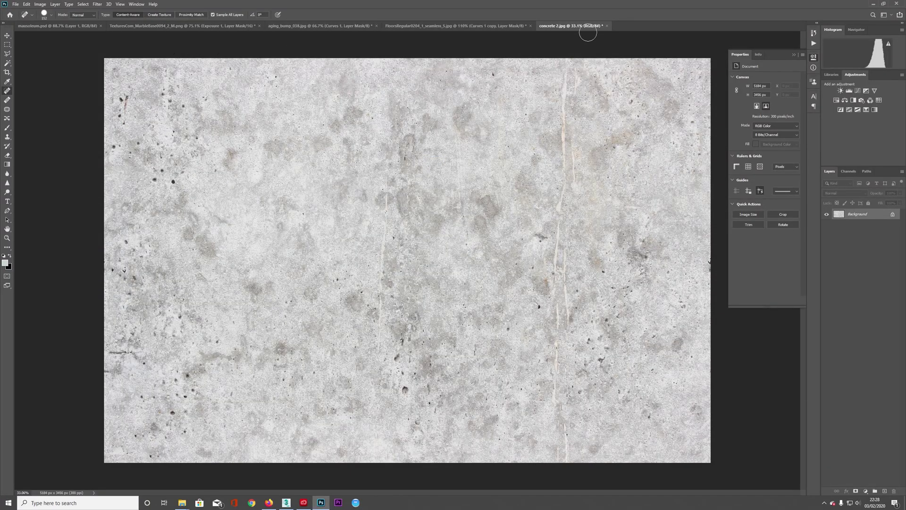
Step: Close concrete 2.jpg and save its changes as a Maximum quality (10) Baseline Standard JPEG
{"action": "left_click", "coordinate": [608, 26]}
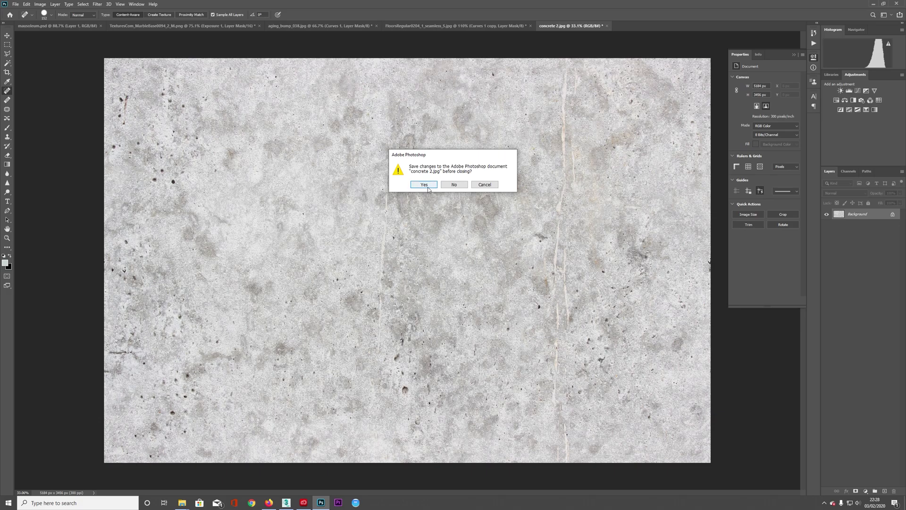
{"action": "left_click", "coordinate": [424, 184]}
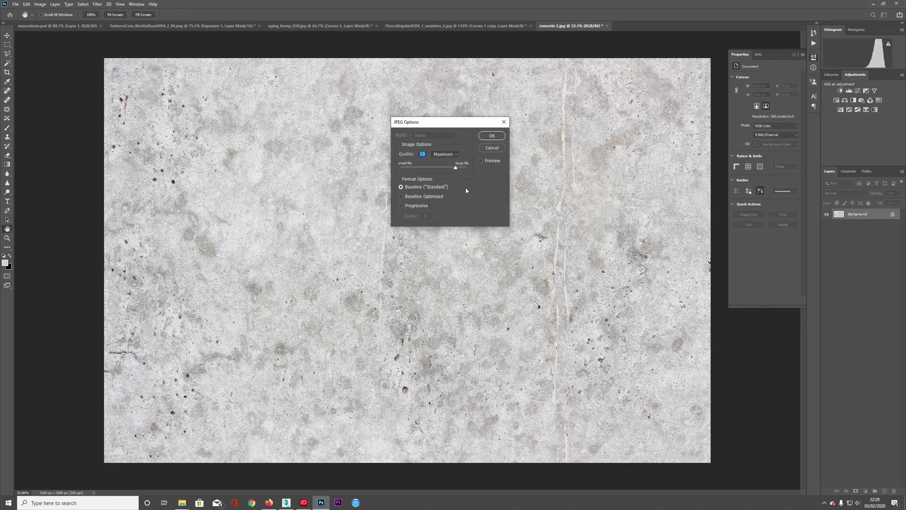
{"action": "left_click", "coordinate": [491, 136]}
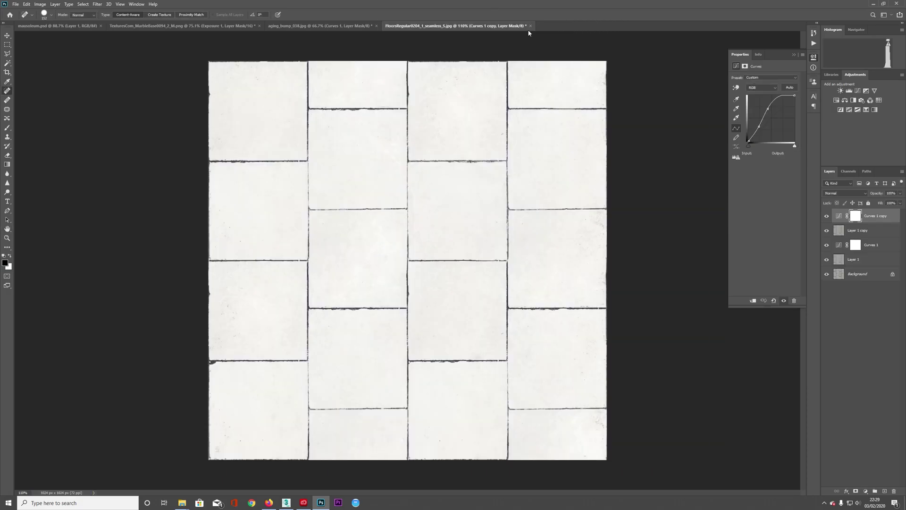
Step: Switch to 3ds Max, add concrete 2.jpg from the Concrete folder as a bitmap node, and place it between the two existing bitmap nodes
{"action": "left_click", "coordinate": [874, 4]}
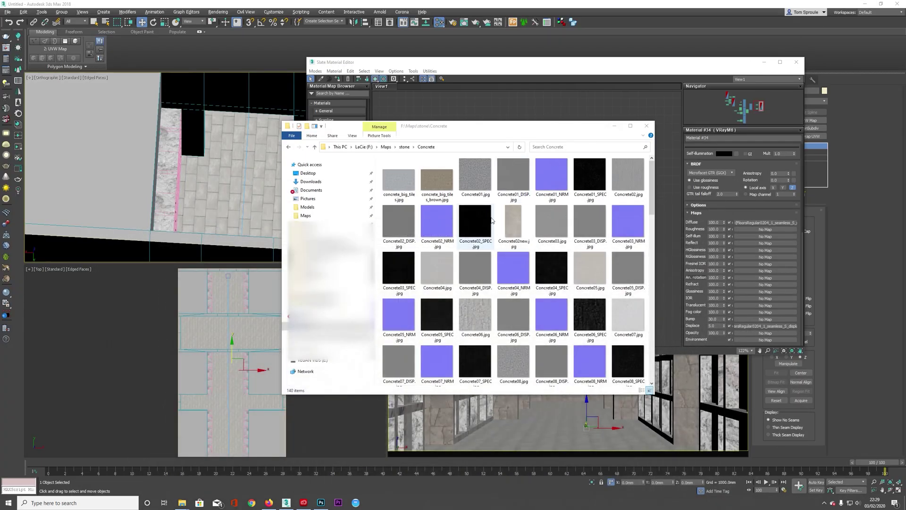
{"action": "left_click", "coordinate": [306, 359]}
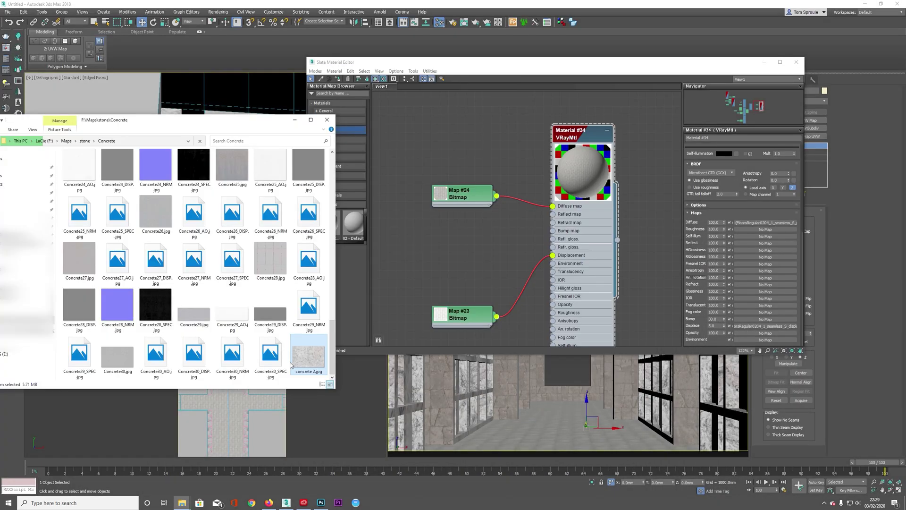
{"action": "left_click_drag", "start_coordinate": [290, 365], "coordinate": [452, 243]}
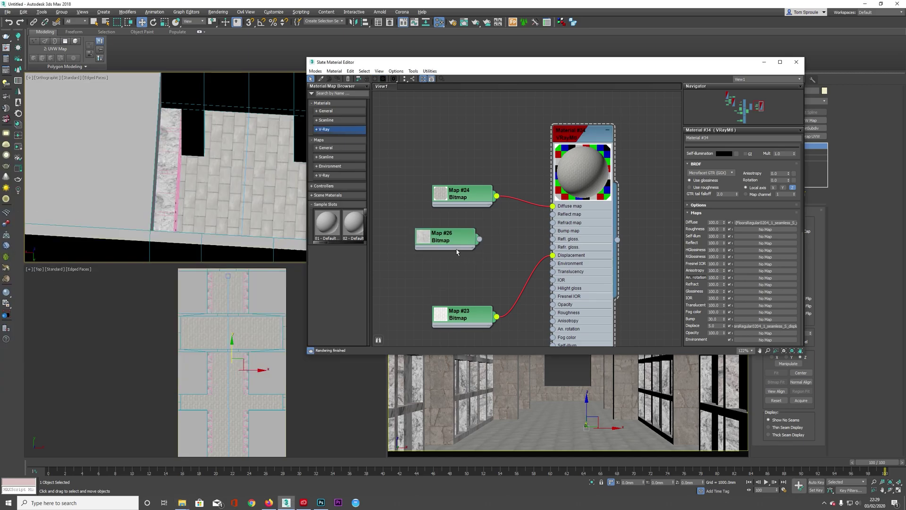
{"action": "scroll", "coordinate": [452, 241], "scroll_direction": "up", "scroll_amount": 3}
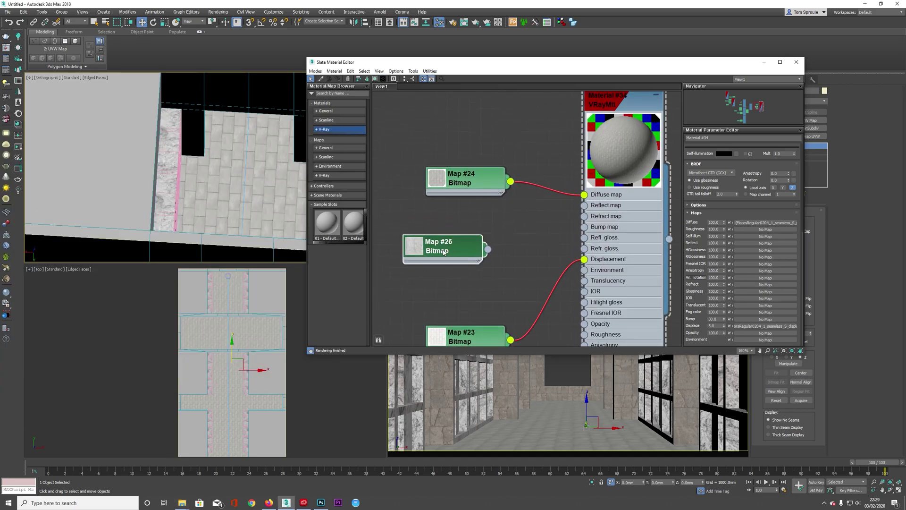
{"action": "left_click", "coordinate": [453, 241]}
{"action": "middle_click_drag", "start_coordinate": [460, 274], "coordinate": [483, 259]}
{"action": "left_click_drag", "start_coordinate": [462, 223], "coordinate": [451, 235]}
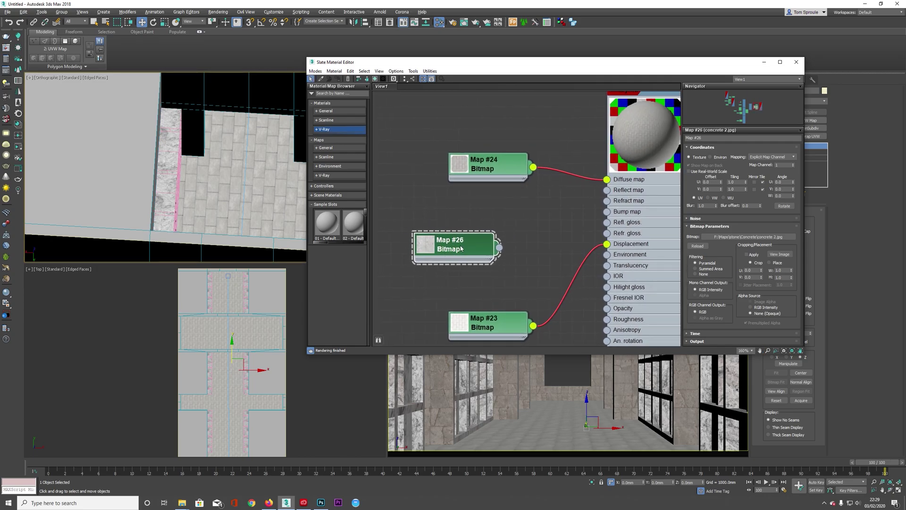
Step: View the full image of the concrete 2.jpg bitmap to examine its edges, and close the preview
{"action": "left_click", "coordinate": [779, 254]}
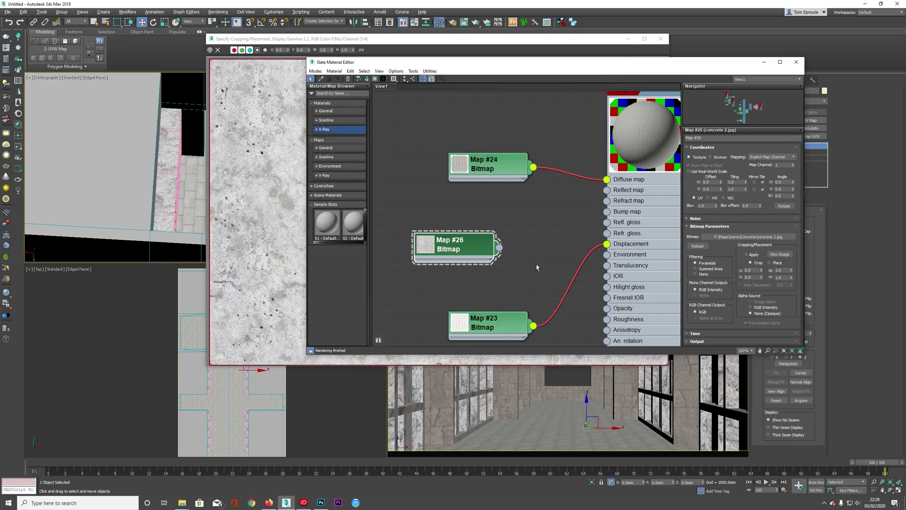
{"action": "left_click", "coordinate": [298, 40]}
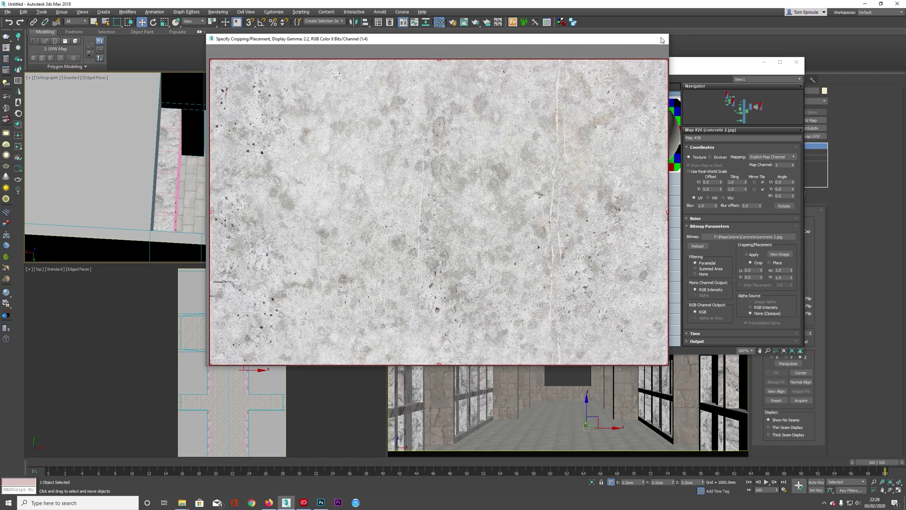
{"action": "left_click", "coordinate": [661, 39]}
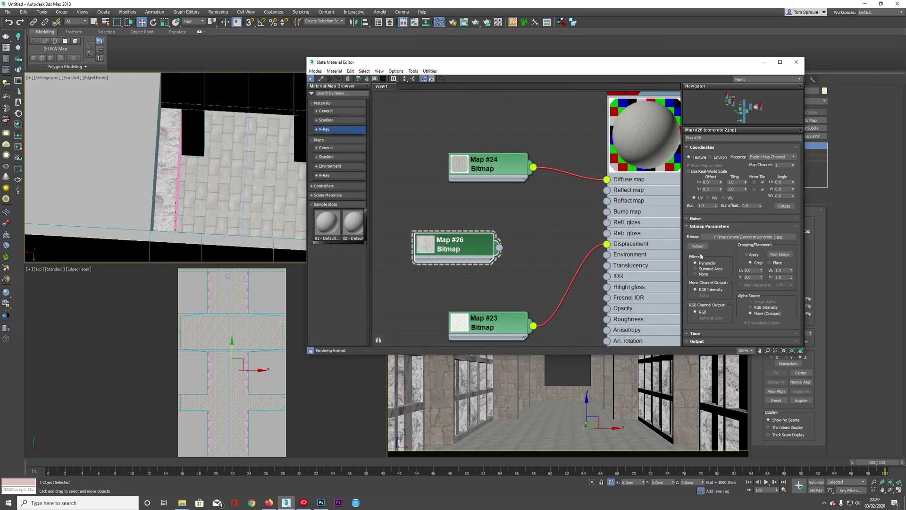
Step: Feed the concrete bitmap into the material's Diffuse map, using real-world scale with width and height of 3000 mm, and check it on the floor
{"action": "left_click_drag", "start_coordinate": [498, 247], "coordinate": [606, 179]}
{"action": "left_click", "coordinate": [689, 171]}
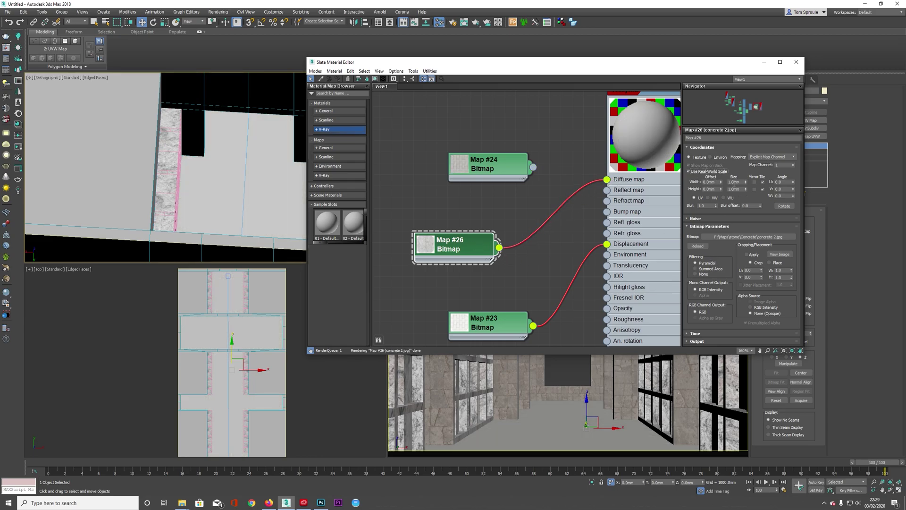
{"action": "left_click_drag", "start_coordinate": [740, 182], "coordinate": [642, 192]}
{"action": "type", "text": "3000"}
{"action": "key", "text": "Tab"}
{"action": "key", "text": "Return"}
{"action": "scroll", "coordinate": [238, 203], "scroll_direction": "down", "scroll_amount": 5}
{"action": "mouse_move", "coordinate": [239, 200]}
{"action": "middle_mouse_down", "text": "alt"}
{"action": "mouse_move", "coordinate": [254, 189]}
{"action": "mouse_move", "coordinate": [233, 205]}
{"action": "middle_mouse_up", "text": "alt"}
{"action": "scroll", "coordinate": [216, 201], "scroll_direction": "up", "scroll_amount": 5}
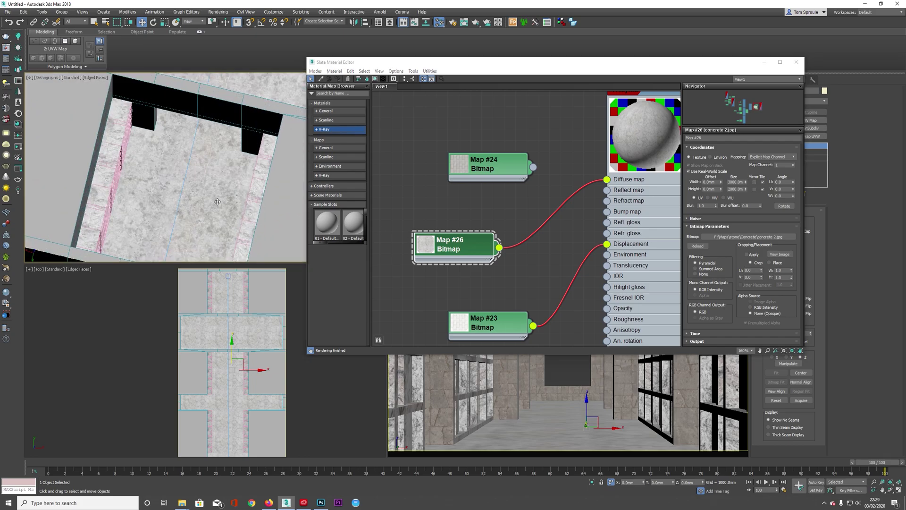
Step: Reconnect the paving bitmap (Map #24) to the Diffuse map and link the concrete bitmap to both Reflect map and Refl. gloss
{"action": "left_click_drag", "start_coordinate": [533, 167], "coordinate": [607, 179]}
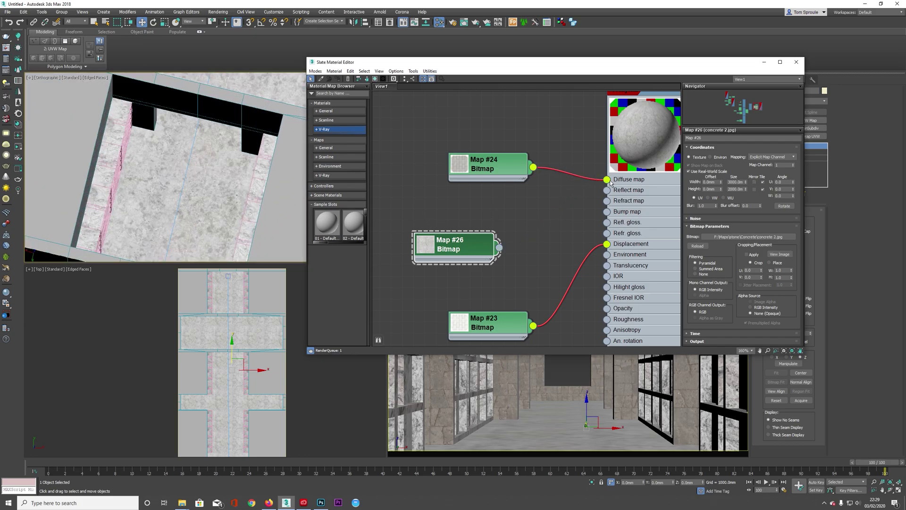
{"action": "left_click_drag", "start_coordinate": [498, 247], "coordinate": [607, 190]}
{"action": "left_click_drag", "start_coordinate": [498, 246], "coordinate": [607, 222]}
Step: Set the floor material's Reflect and RGlossiness map amounts to 20 each
{"action": "left_click", "coordinate": [636, 123]}
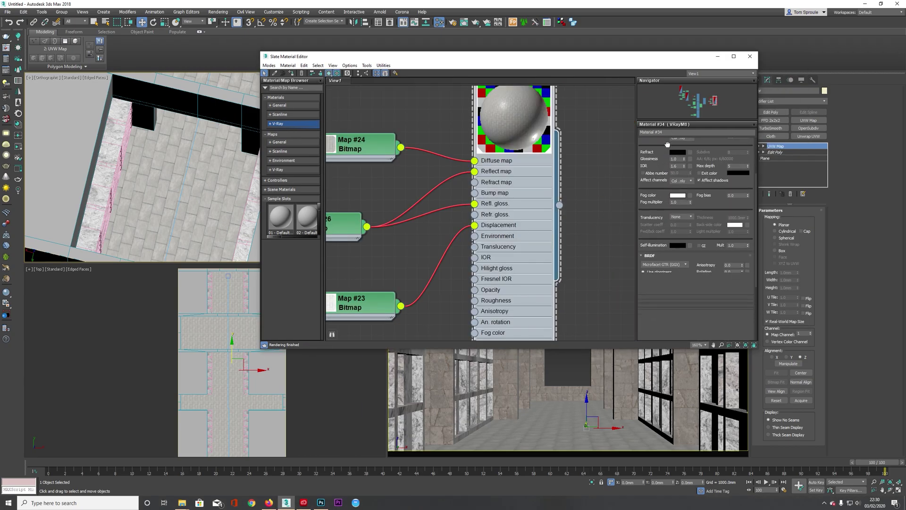
{"action": "scroll", "coordinate": [667, 143], "scroll_direction": "down", "scroll_amount": 5}
{"action": "double_click", "coordinate": [667, 252]}
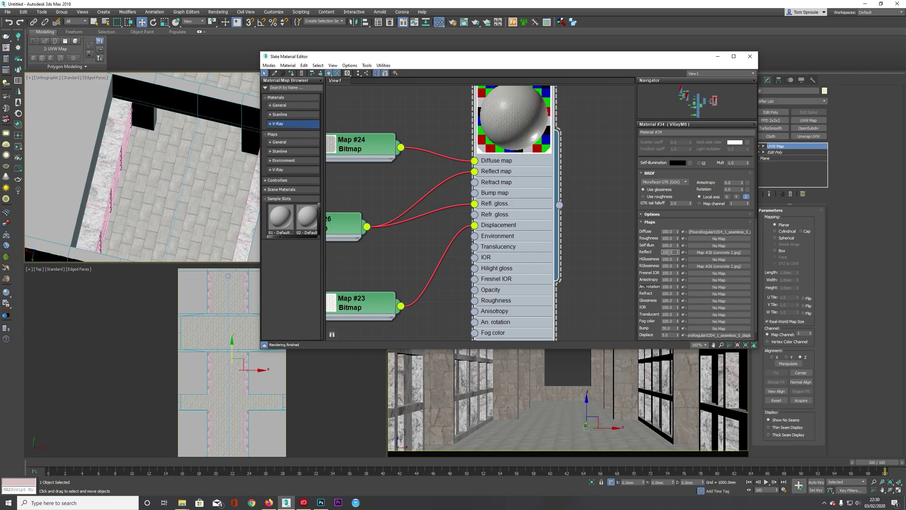
{"action": "type", "text": "20"}
{"action": "key", "text": "Return"}
{"action": "double_click", "coordinate": [667, 265]}
{"action": "type", "text": "20"}
{"action": "key", "text": "Return"}
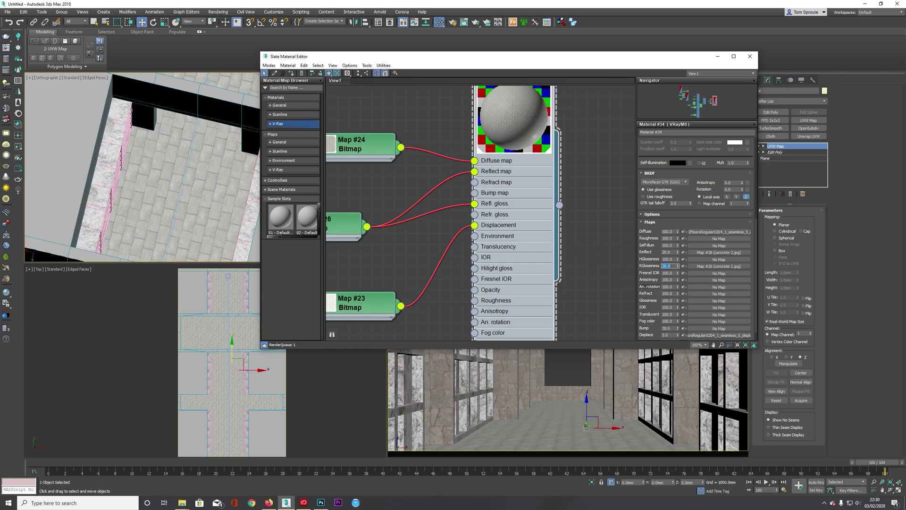
Step: Unlock the floor material's Fresnel IOR and set it to 3
{"action": "middle_click_drag", "start_coordinate": [501, 164], "coordinate": [516, 225]}
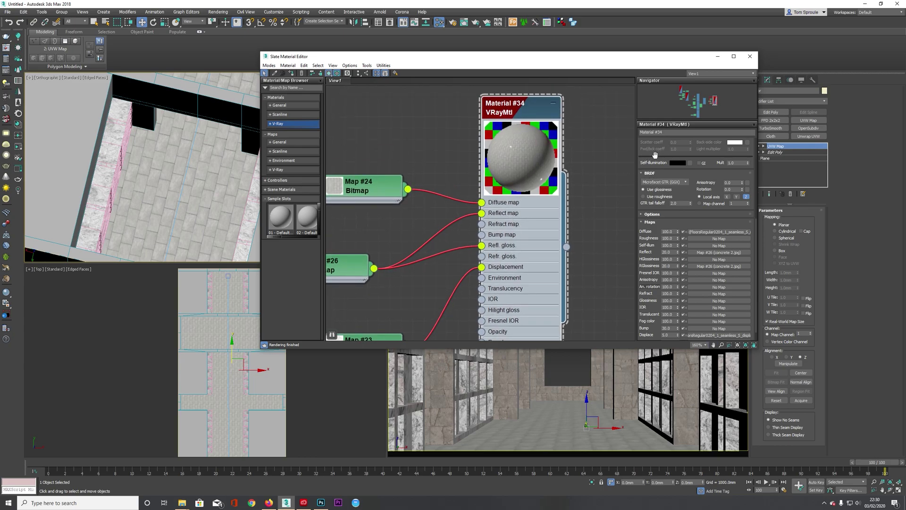
{"action": "left_click_drag", "start_coordinate": [654, 154], "coordinate": [664, 307]}
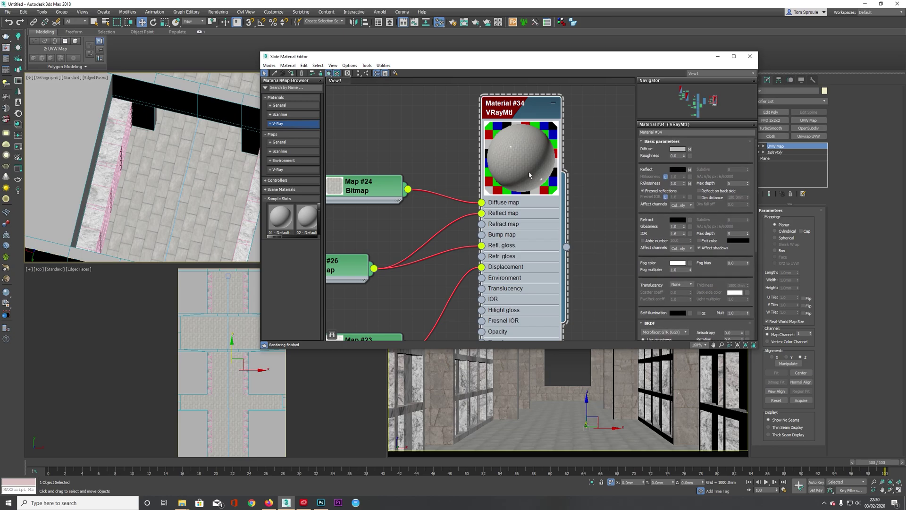
{"action": "left_click", "coordinate": [666, 198]}
{"action": "type", "text": "3"}
{"action": "key", "text": "Return"}
Step: Render the corridor camera view in the V-Ray frame buffer to check the floor reflections, and close the frame buffer
{"action": "left_click", "coordinate": [542, 386]}
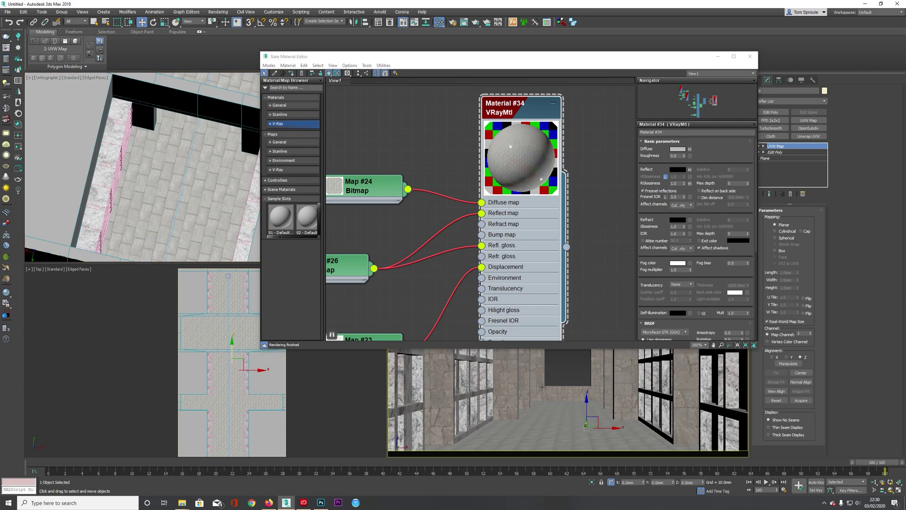
{"action": "left_click", "coordinate": [5, 48]}
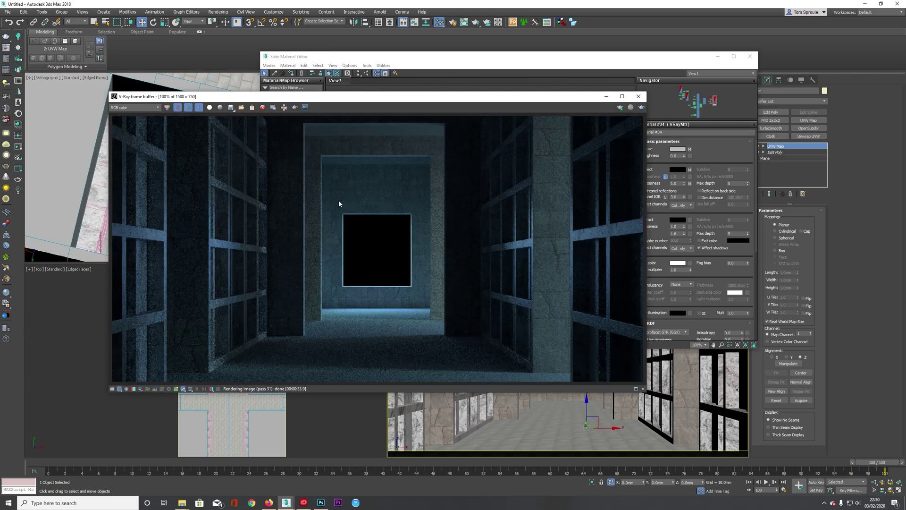
{"action": "left_click", "coordinate": [641, 107]}
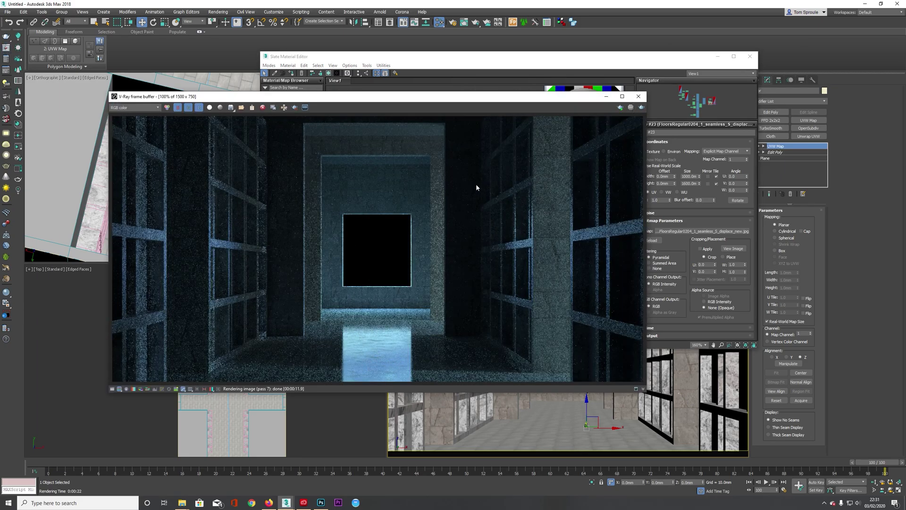
{"action": "left_click", "coordinate": [638, 96]}
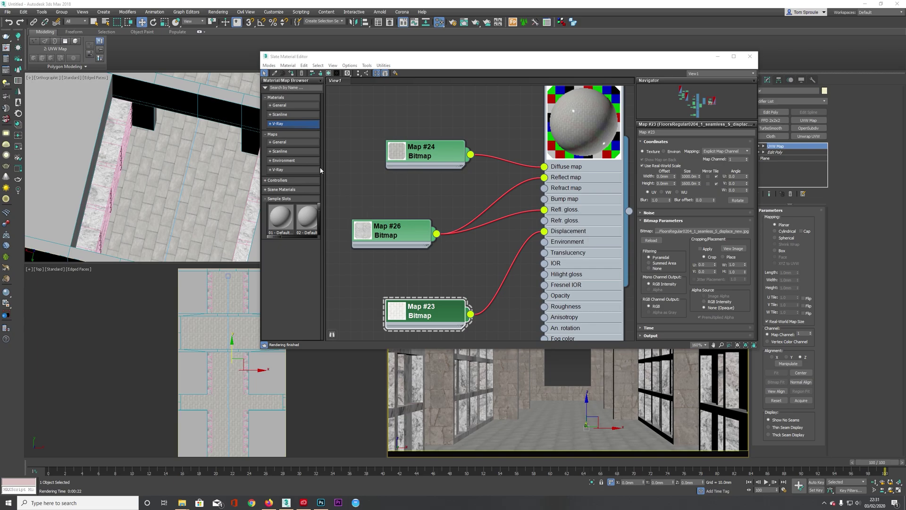
Step: Select the corridor wall object and turn off its VRayDisplacementMod modifier
{"action": "left_click", "coordinate": [442, 380]}
{"action": "left_click_drag", "start_coordinate": [666, 56], "coordinate": [609, 60]}
{"action": "left_click", "coordinate": [756, 146]}
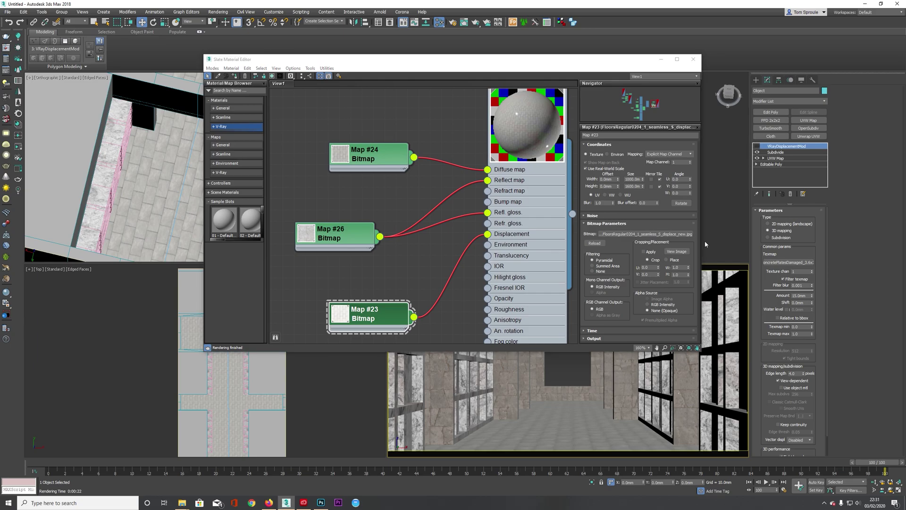
Step: Open Task Manager to check the memory use of the 3ds Max process, and return to the scene
{"action": "right_click", "coordinate": [464, 500]}
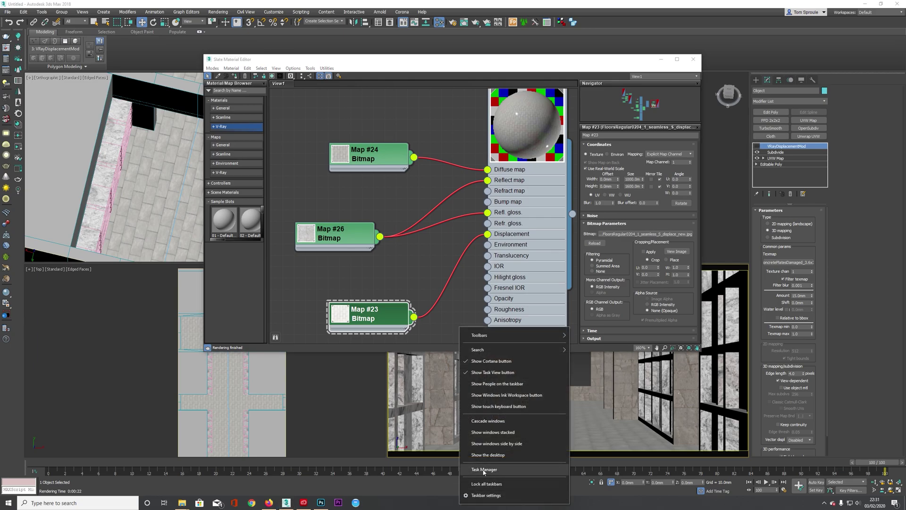
{"action": "left_click", "coordinate": [515, 470]}
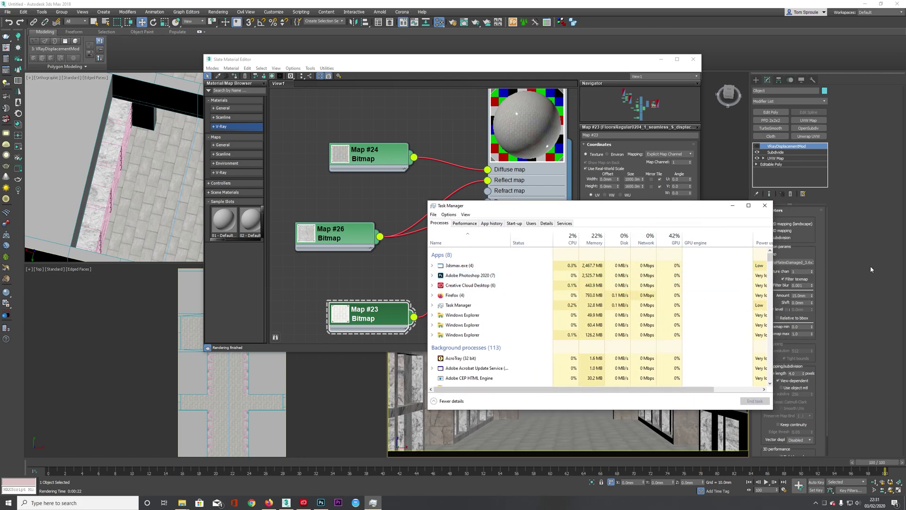
{"action": "mouse_move", "coordinate": [574, 209]}
{"action": "left_mouse_down"}
{"action": "mouse_move", "coordinate": [575, 179]}
{"action": "mouse_move", "coordinate": [573, 199]}
{"action": "left_mouse_up"}
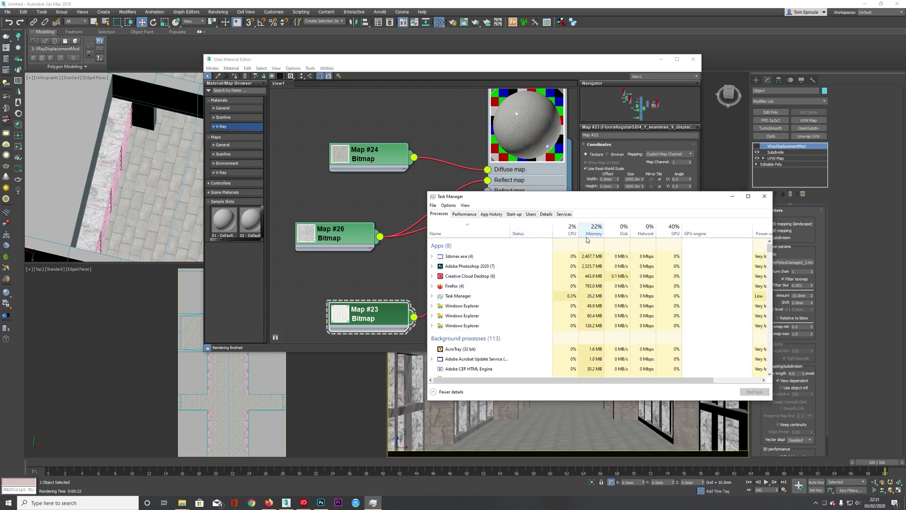
{"action": "left_click", "coordinate": [592, 260]}
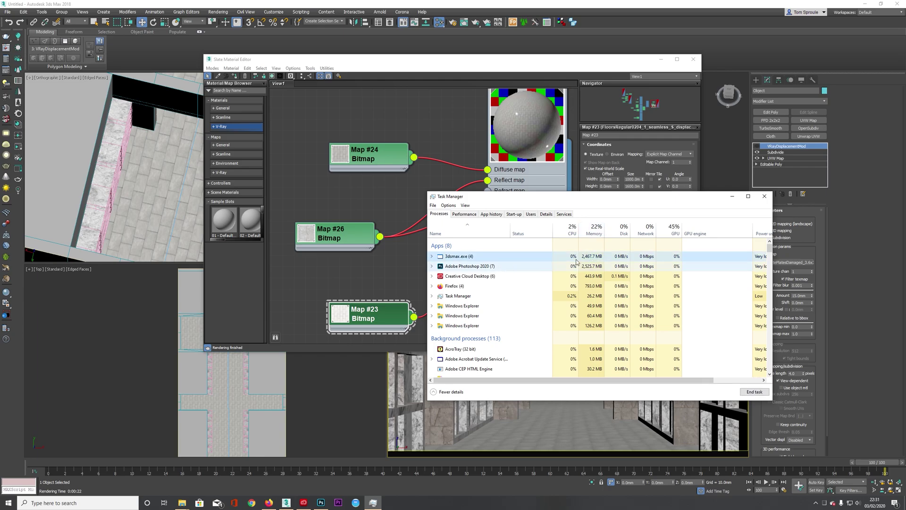
{"action": "left_click", "coordinate": [381, 304]}
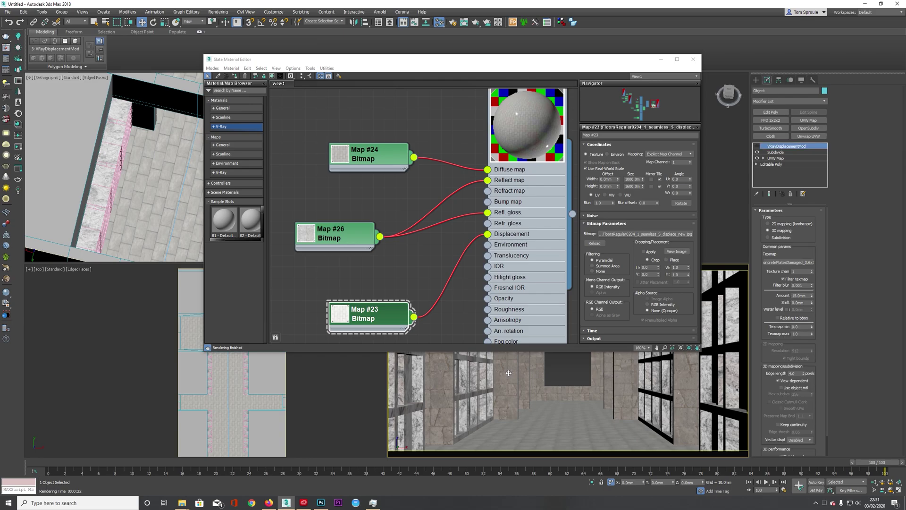
Step: Select the floor object, isolate it to view its full extent, and end the isolation
{"action": "left_click", "coordinate": [586, 440]}
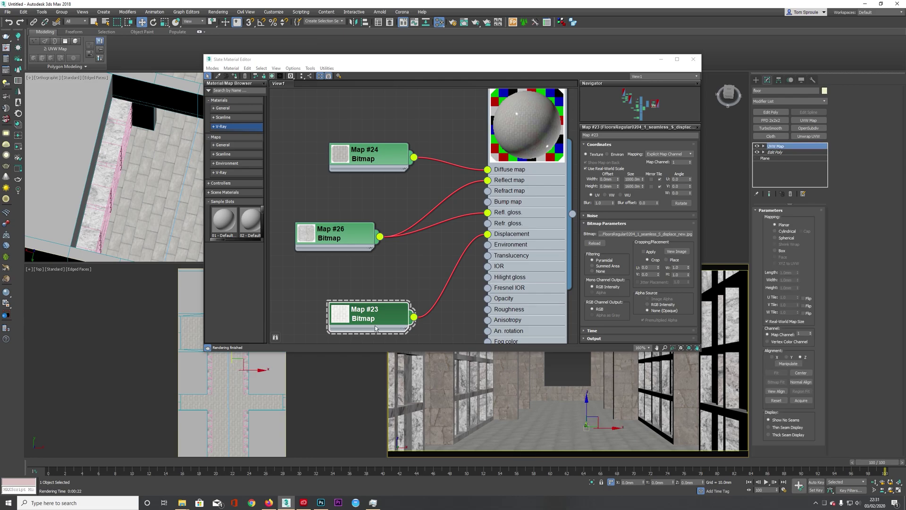
{"action": "scroll", "coordinate": [103, 213], "scroll_direction": "down", "scroll_amount": 5}
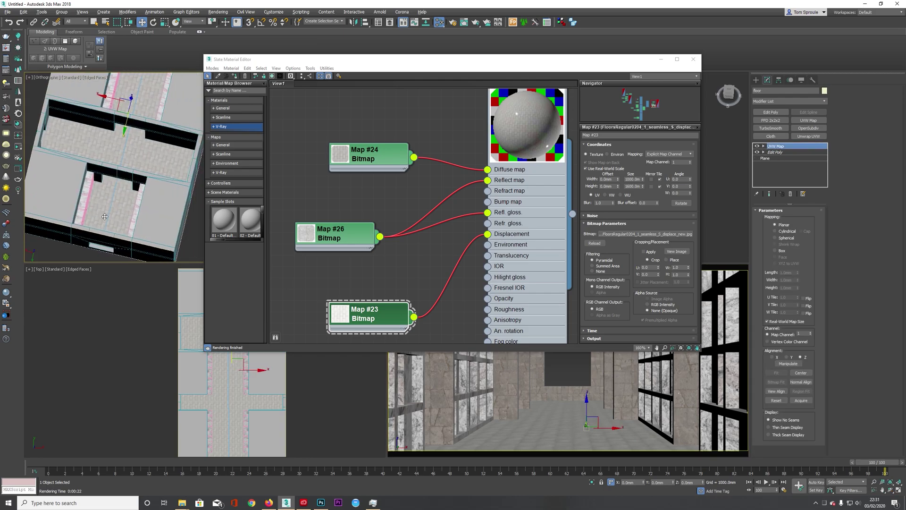
{"action": "key", "text": "alt+q"}
{"action": "middle_click_drag", "start_coordinate": [178, 205], "coordinate": [105, 216]}
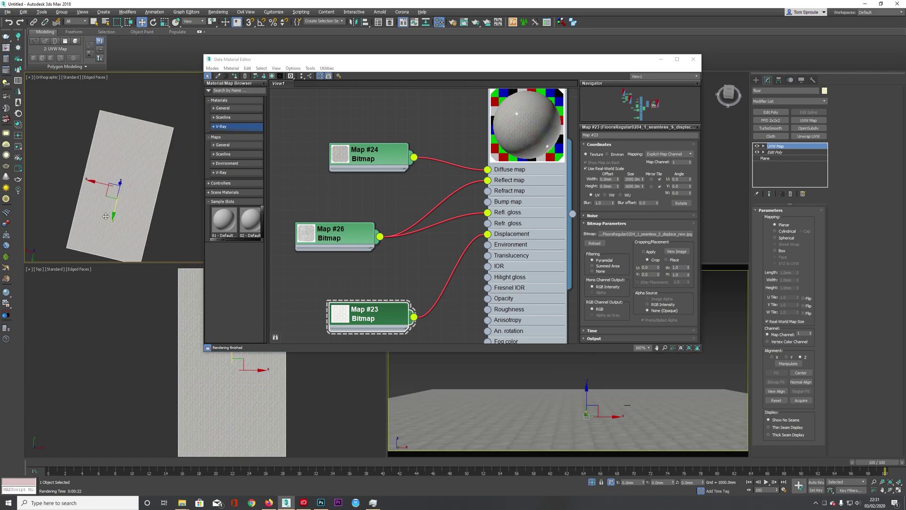
{"action": "left_click", "coordinate": [591, 482]}
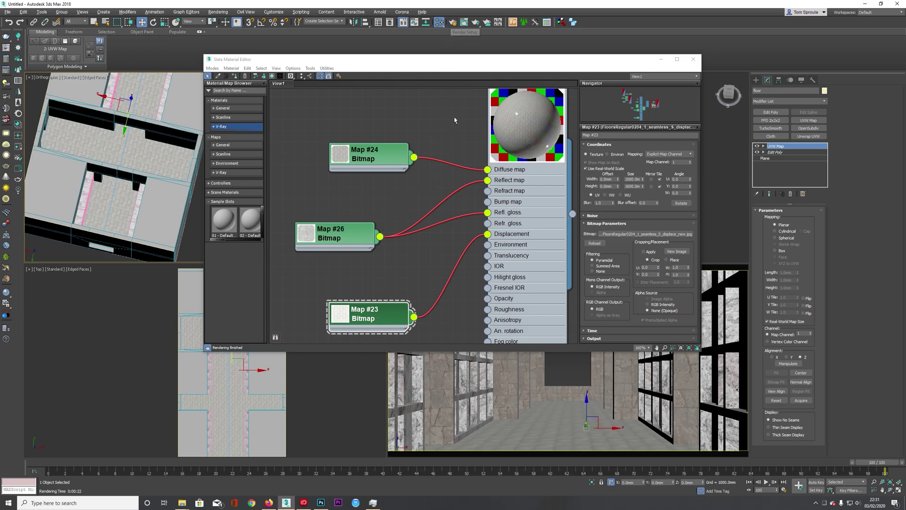
Step: Enable Displacement in V-Ray's Global switches in the render setup and render the camera view again
{"action": "left_click", "coordinate": [452, 23]}
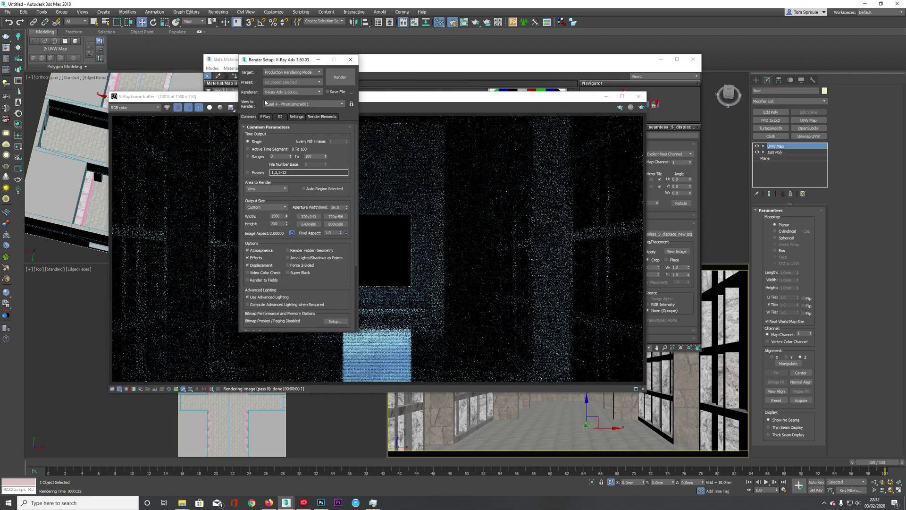
{"action": "left_click", "coordinate": [265, 117]}
{"action": "left_click", "coordinate": [248, 160]}
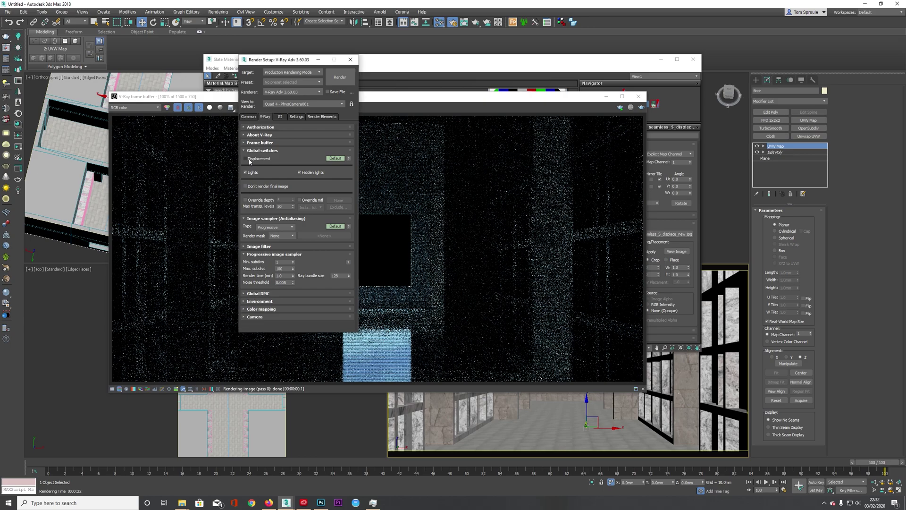
{"action": "left_click", "coordinate": [641, 107]}
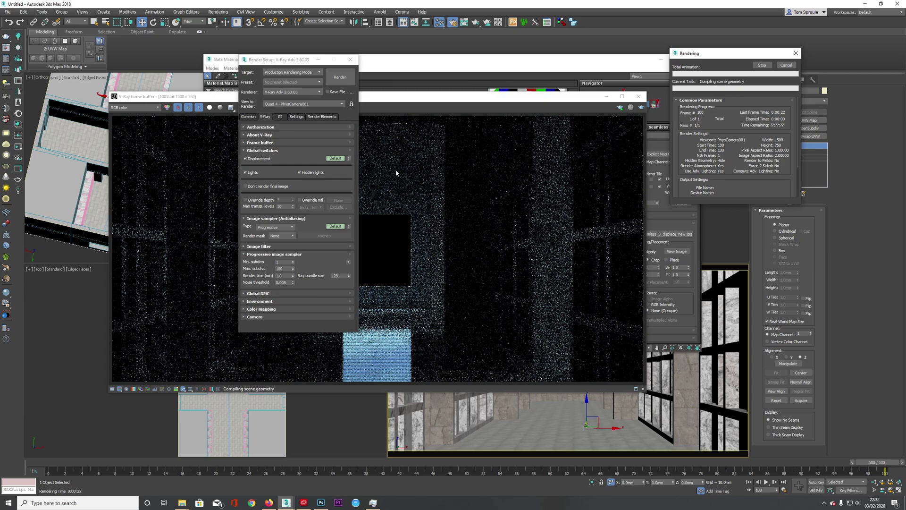
Step: Switch to Task Manager and examine the Memory performance graph beside the running render
{"action": "left_click", "coordinate": [373, 502]}
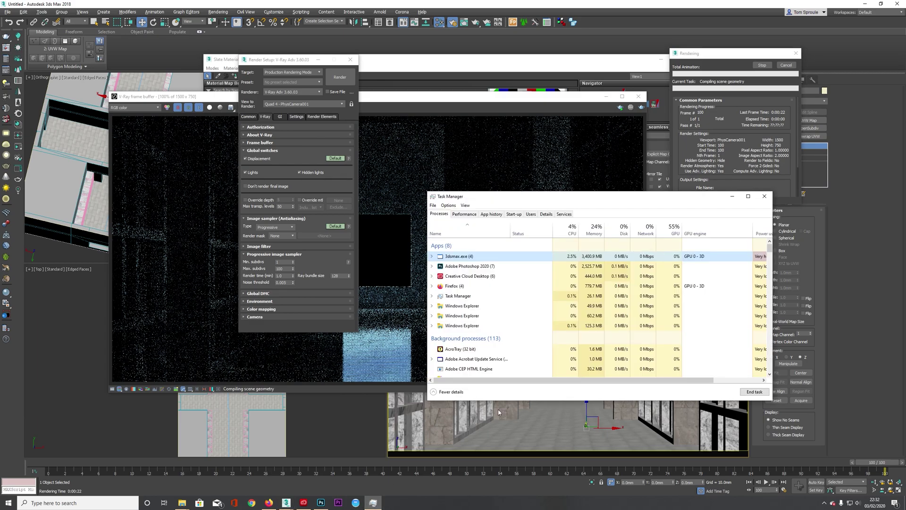
{"action": "left_click", "coordinate": [477, 215]}
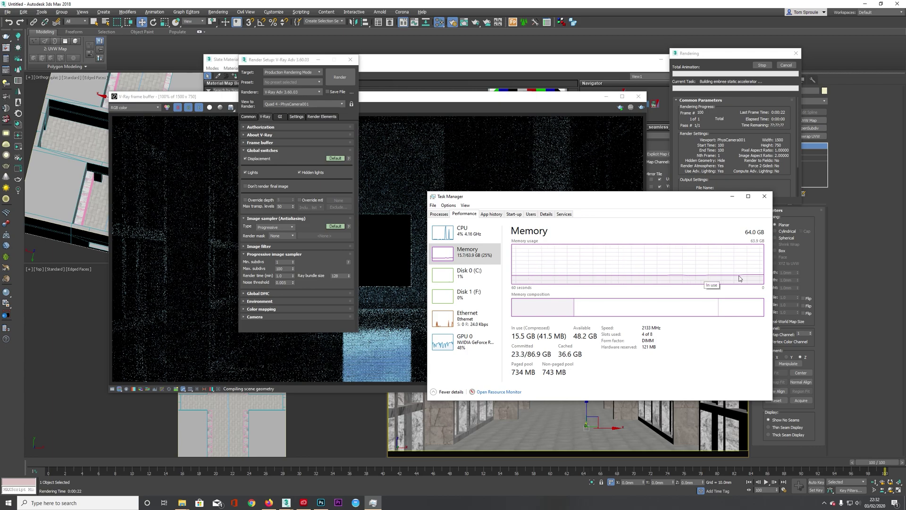
{"action": "left_click_drag", "start_coordinate": [516, 199], "coordinate": [591, 403]}
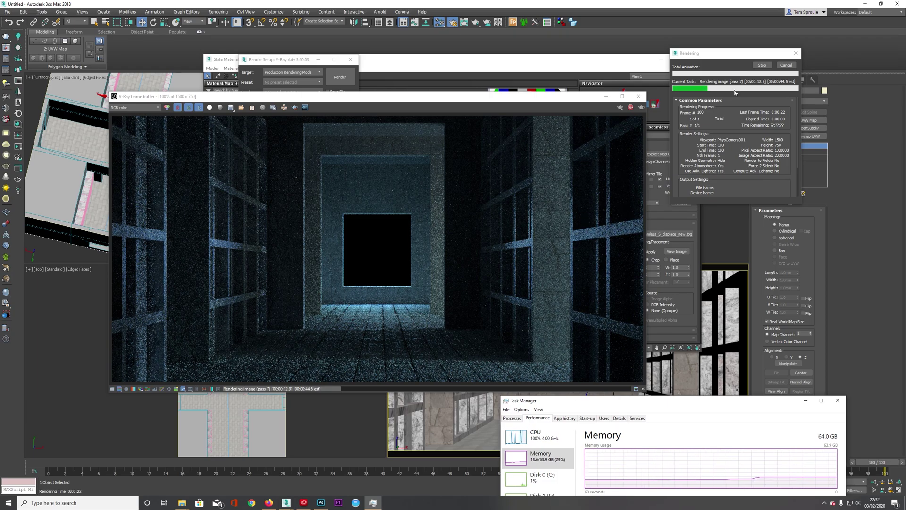
Step: Return to 3ds Max, stop the render, and examine the displaced floor in the frame buffer
{"action": "left_click", "coordinate": [725, 120]}
{"action": "scroll", "coordinate": [426, 365], "scroll_direction": "up", "scroll_amount": 2}
{"action": "scroll", "coordinate": [489, 350], "scroll_direction": "down", "scroll_amount": 2}
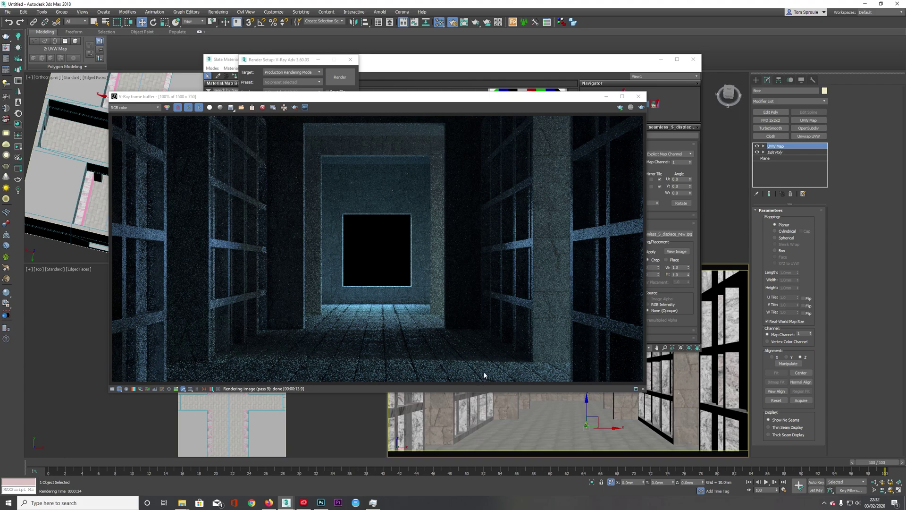
Step: Bring back the Slate Material Editor and examine the displacement bitmap's connection to the floor material
{"action": "key", "text": "m"}
{"action": "key", "text": "m"}
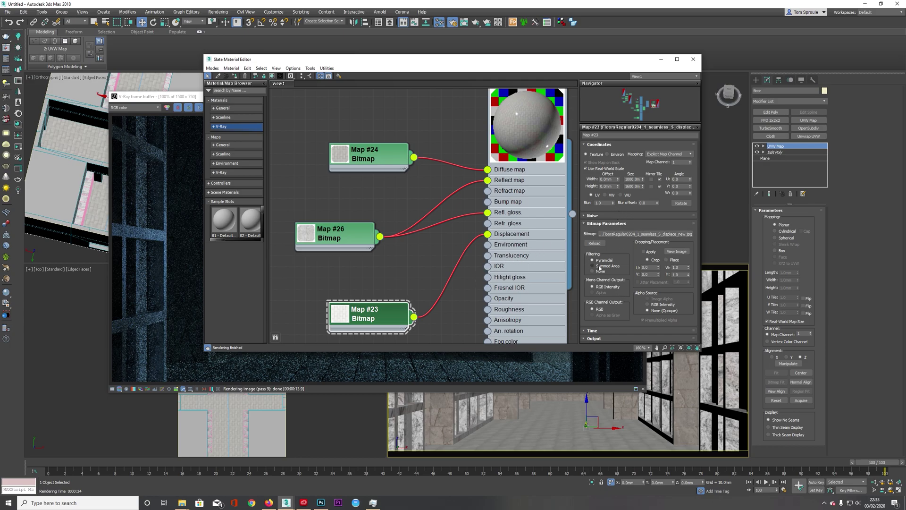
{"action": "middle_click_drag", "start_coordinate": [502, 247], "coordinate": [456, 198]}
{"action": "scroll", "coordinate": [456, 198], "scroll_direction": "down", "scroll_amount": 1}
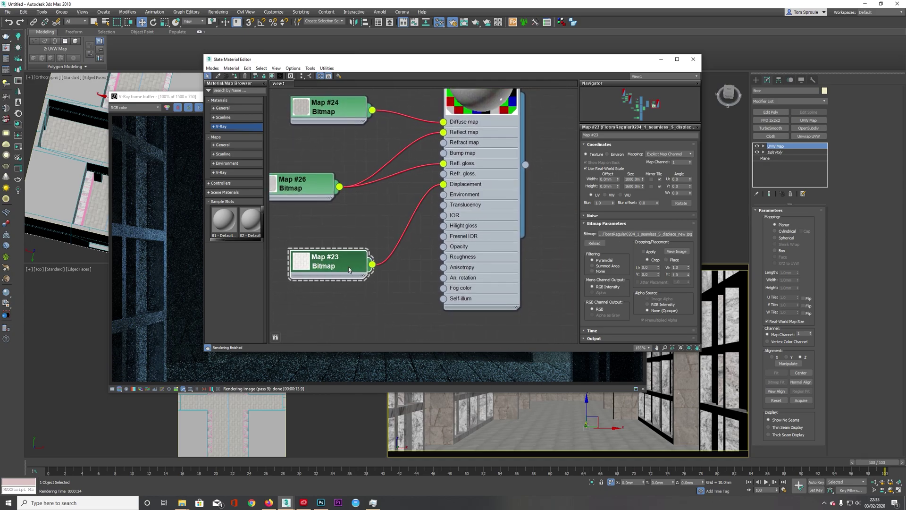
{"action": "left_click", "coordinate": [495, 258]}
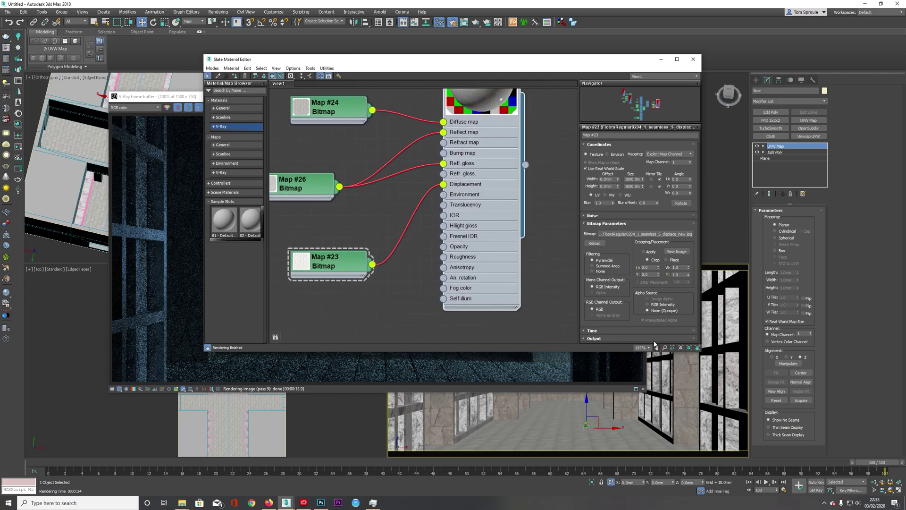
Step: Bring up Task Manager's Memory graph again to review the render's memory use, and move the window off the workspace
{"action": "key", "text": "ctrl+shift+Escape"}
{"action": "left_click_drag", "start_coordinate": [609, 393], "coordinate": [567, 277]}
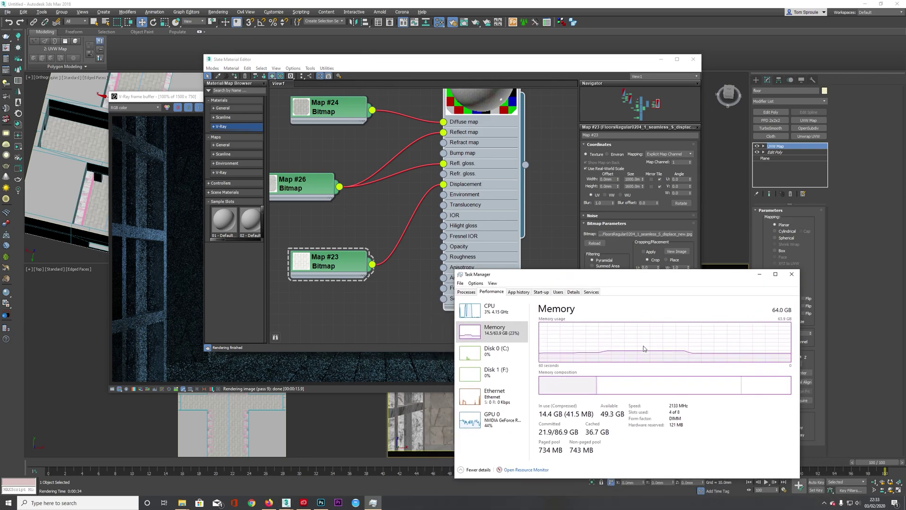
{"action": "left_click_drag", "start_coordinate": [623, 274], "coordinate": [905, 264]}
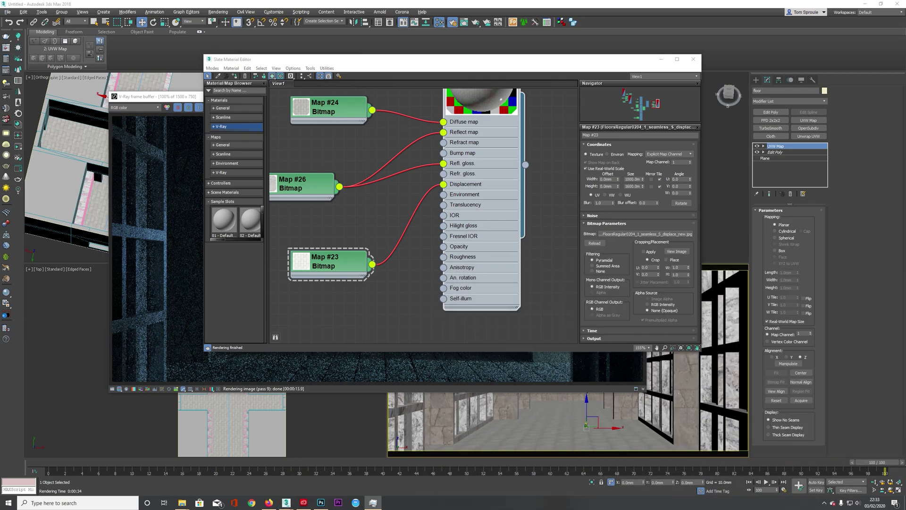
Step: Add a VRayDisplacementMod modifier to the floor with a 5 mm amount and the Use object mtl option turned on
{"action": "left_click", "coordinate": [775, 101]}
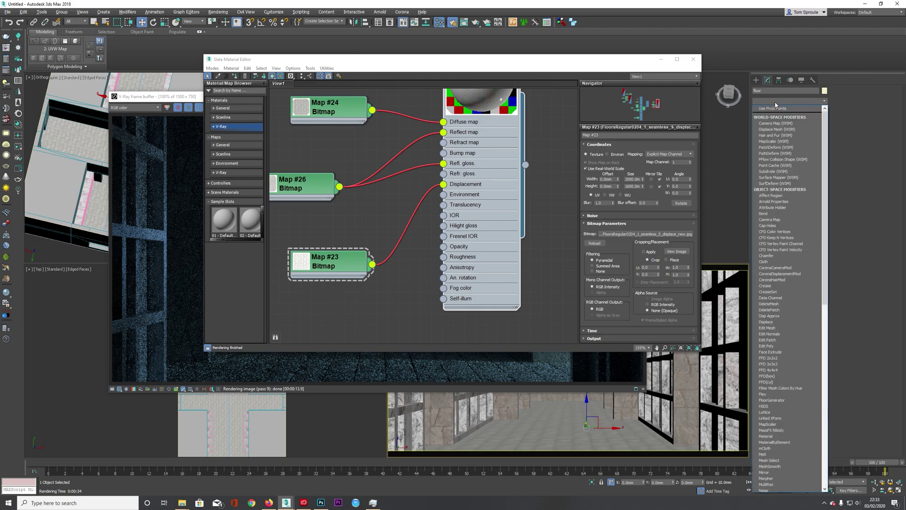
{"action": "type", "text": "vr"}
{"action": "key", "text": "Return"}
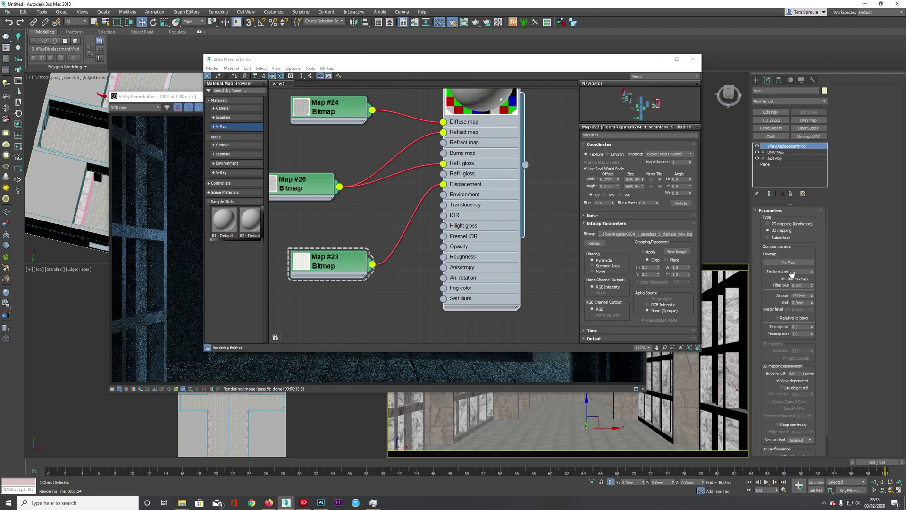
{"action": "double_click", "coordinate": [808, 295]}
{"action": "type", "text": "5"}
{"action": "key", "text": "Tab"}
{"action": "left_click", "coordinate": [784, 388]}
Step: Render the camera view, examine the corridor floor up close in the V-Ray frame buffer, and close the frame buffer
{"action": "key", "text": "shift+q"}
{"action": "left_click_drag", "start_coordinate": [905, 231], "coordinate": [708, 225]}
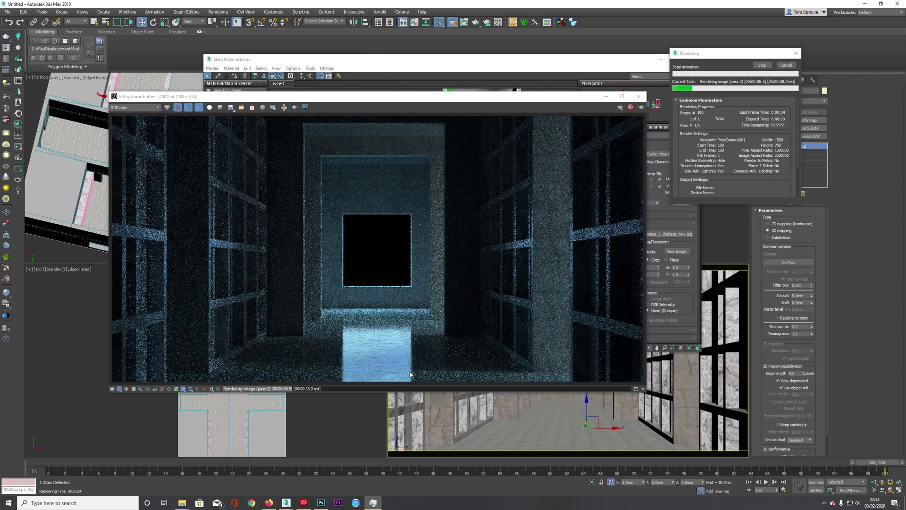
{"action": "scroll", "coordinate": [410, 374], "scroll_direction": "up", "scroll_amount": 1}
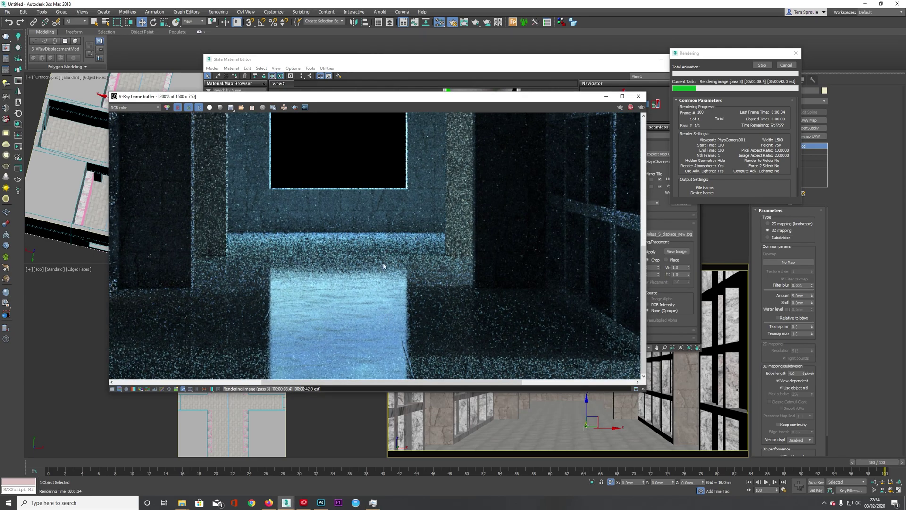
{"action": "scroll", "coordinate": [384, 260], "scroll_direction": "up", "scroll_amount": 1}
{"action": "scroll", "coordinate": [420, 333], "scroll_direction": "down", "scroll_amount": 1}
{"action": "middle_click_drag", "start_coordinate": [420, 333], "coordinate": [442, 209]}
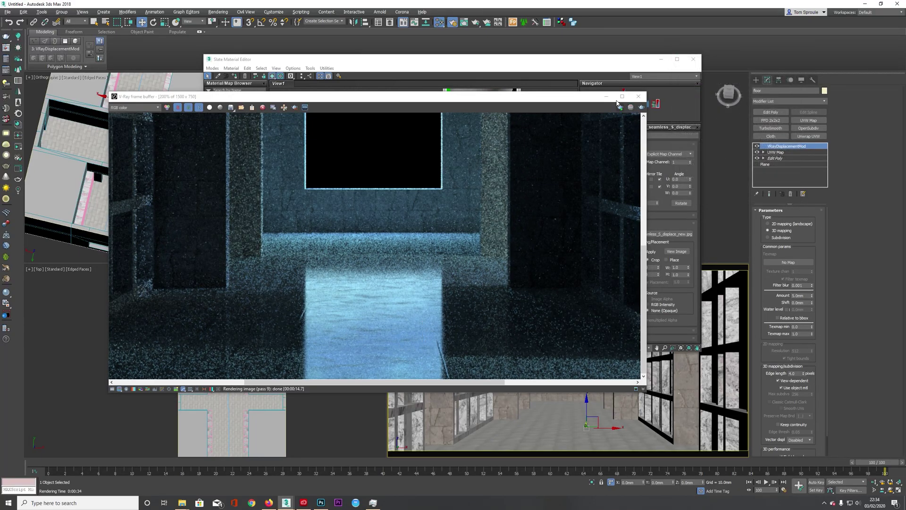
{"action": "left_click", "coordinate": [638, 96]}
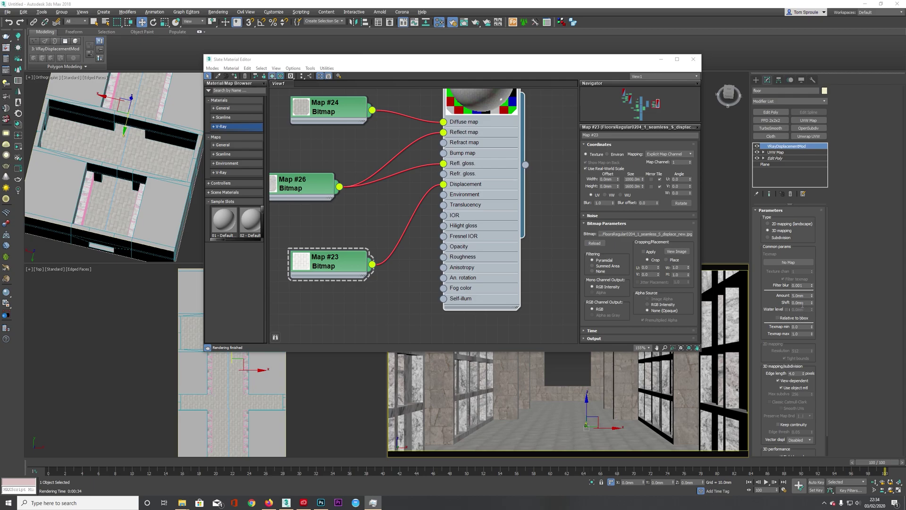
Step: Set the displacement modifier's amount to 10 mm, render again, and inspect the floor across the frame
{"action": "type", "text": "10"}
{"action": "key", "text": "Return"}
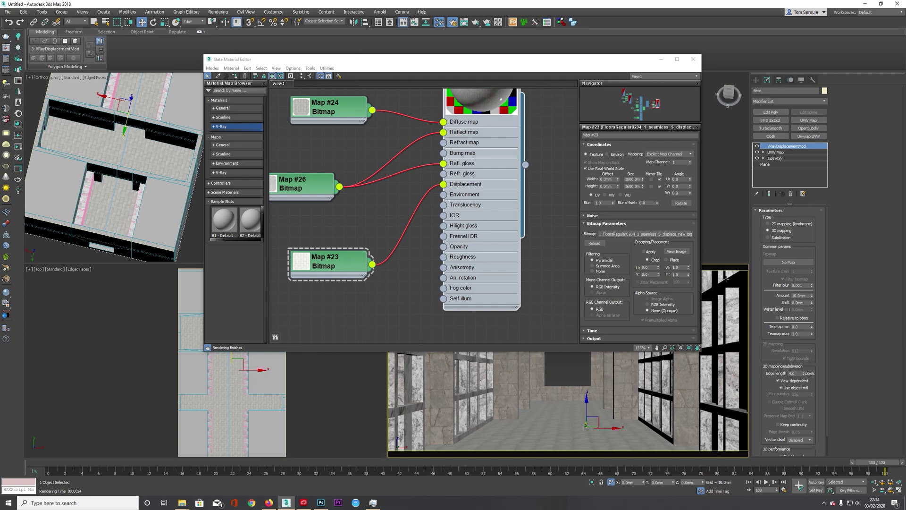
{"action": "key", "text": "shift+q"}
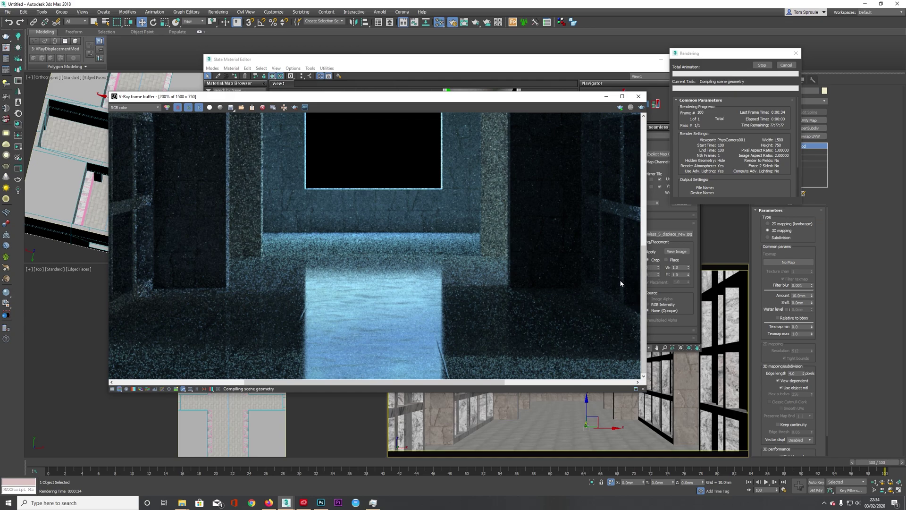
{"action": "mouse_move", "coordinate": [452, 290]}
{"action": "middle_mouse_down"}
{"action": "mouse_move", "coordinate": [479, 288]}
{"action": "mouse_move", "coordinate": [438, 289]}
{"action": "middle_mouse_up"}
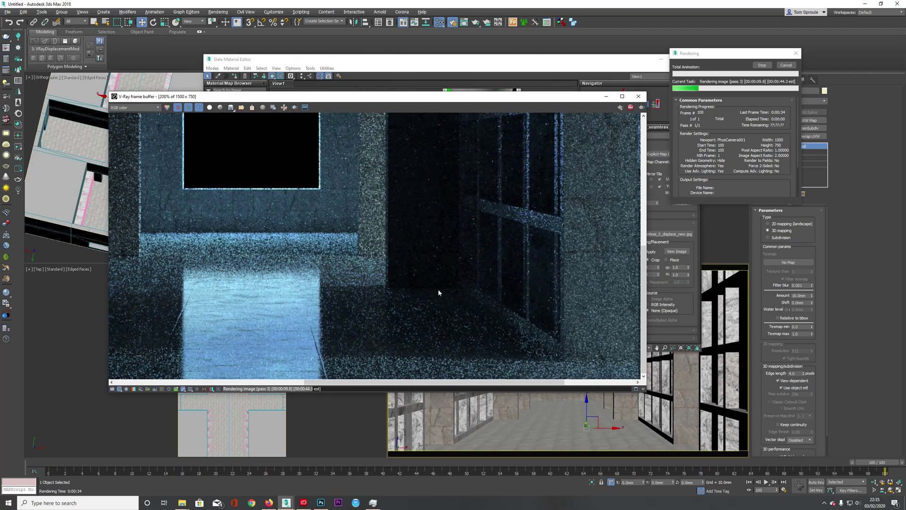
{"action": "middle_click_drag", "start_coordinate": [439, 289], "coordinate": [418, 290]}
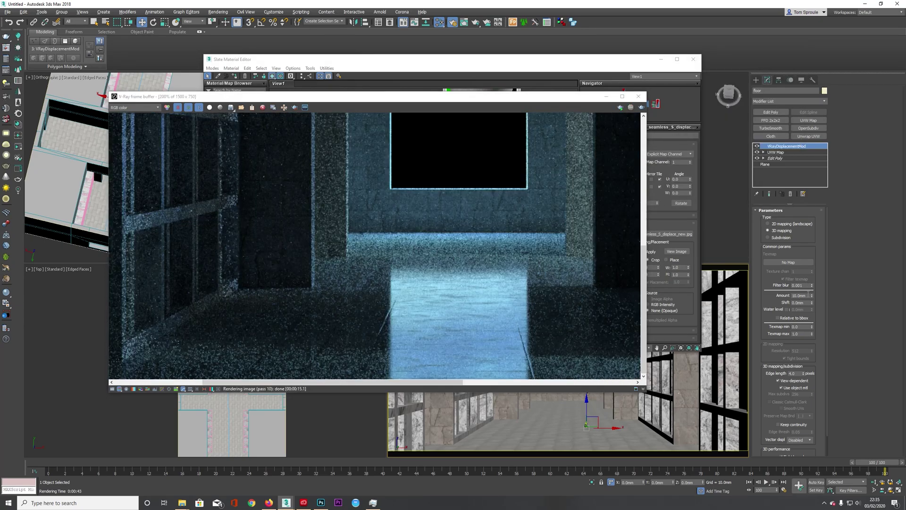
Step: Set the floor's displacement modifier amount to 20 mm
{"action": "double_click", "coordinate": [808, 294]}
{"action": "type", "text": "2"}
{"action": "key", "text": "Return"}
{"action": "left_click_drag", "start_coordinate": [808, 296], "coordinate": [768, 297]}
Step: Disconnect bitmap Map #23 from the floor material's Displacement, turn off Use object mtl, and instance the bitmap into the displacement modifier's texmap
{"action": "left_click", "coordinate": [509, 72]}
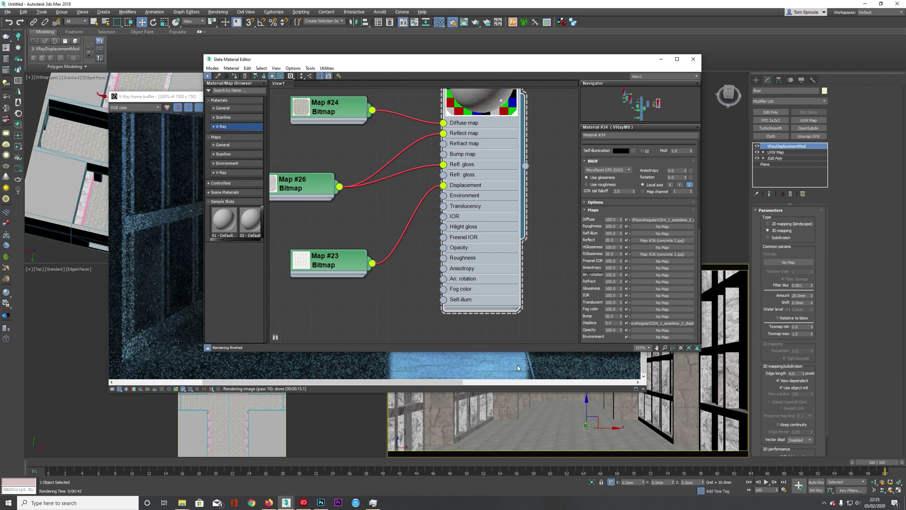
{"action": "left_click_drag", "start_coordinate": [444, 185], "coordinate": [411, 213]}
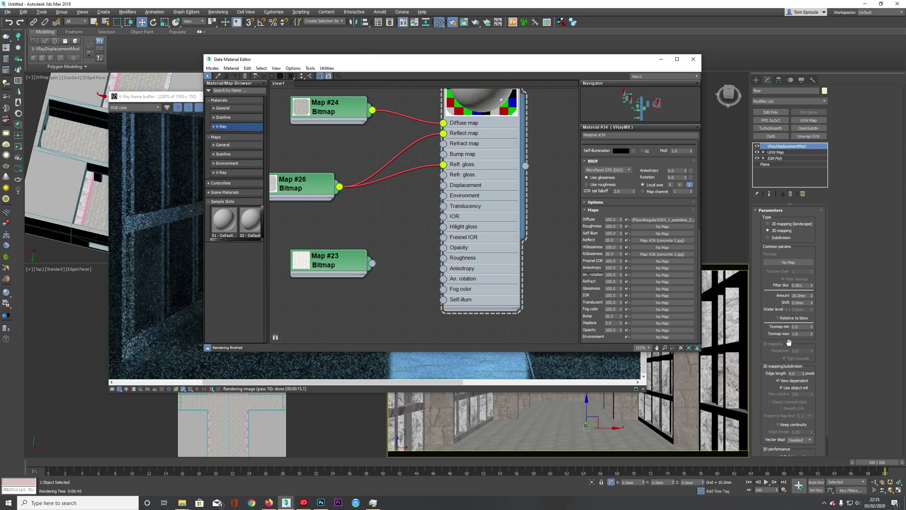
{"action": "left_click", "coordinate": [781, 387]}
{"action": "left_click_drag", "start_coordinate": [372, 263], "coordinate": [784, 263]}
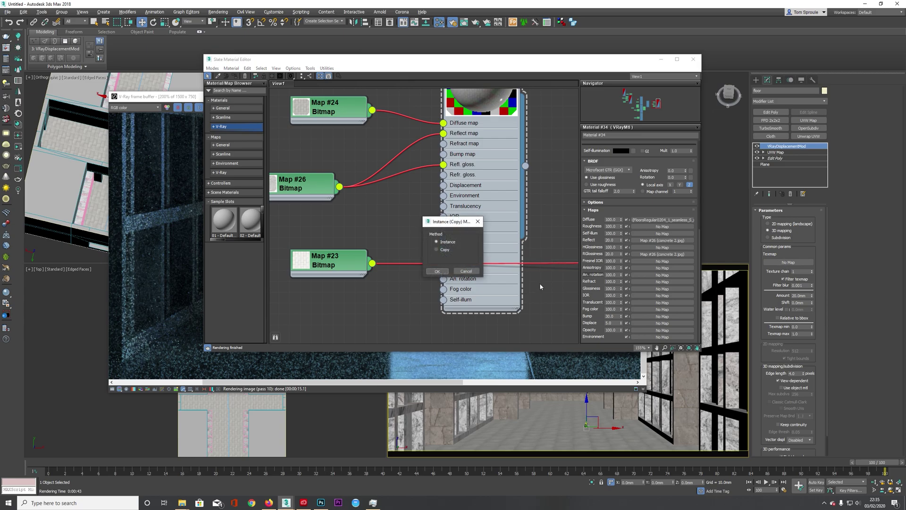
{"action": "left_click", "coordinate": [439, 272]}
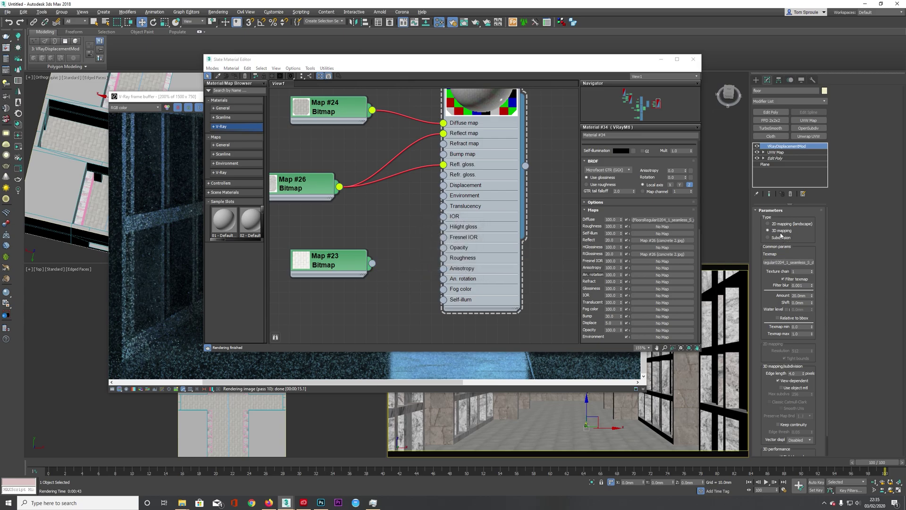
Step: Set the displacement amount to 10 mm and render the corridor with the texmap assigned
{"action": "double_click", "coordinate": [808, 295]}
{"action": "type", "text": "10"}
{"action": "key", "text": "Return"}
{"action": "key", "text": "shift+q"}
Step: Bring up Task Manager beside the render and examine its Memory graph while the scene geometry compiles
{"action": "left_click", "coordinate": [372, 502]}
{"action": "left_click_drag", "start_coordinate": [663, 250], "coordinate": [149, 232]}
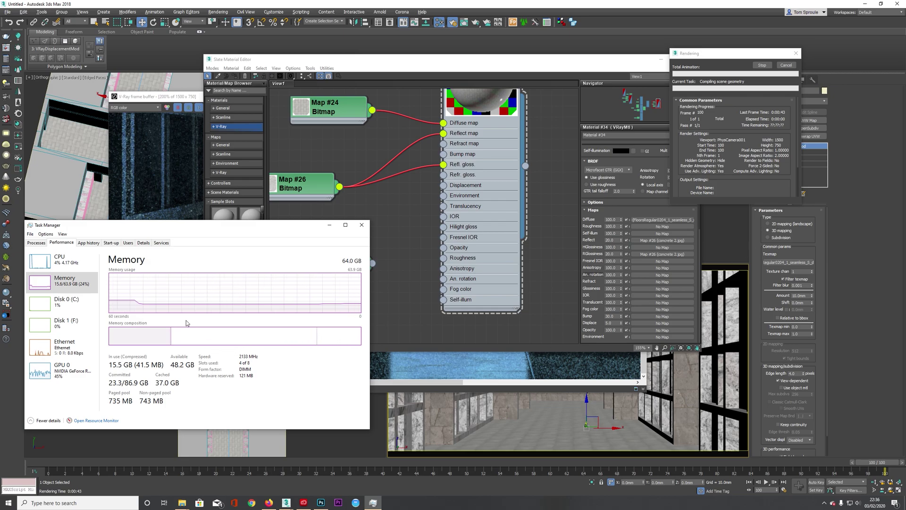
{"action": "mouse_move", "coordinate": [288, 341]}
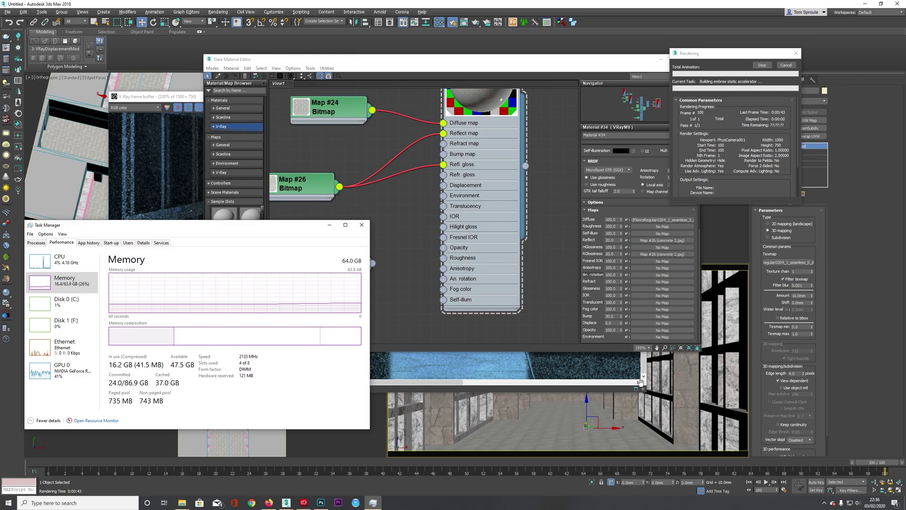
Step: Examine the displaced floor tiles up close in the frame buffer, and check Task Manager's Memory graph again
{"action": "double_click", "coordinate": [560, 310]}
{"action": "scroll", "coordinate": [406, 364], "scroll_direction": "up", "scroll_amount": 1}
{"action": "middle_click_drag", "start_coordinate": [365, 345], "coordinate": [446, 327]}
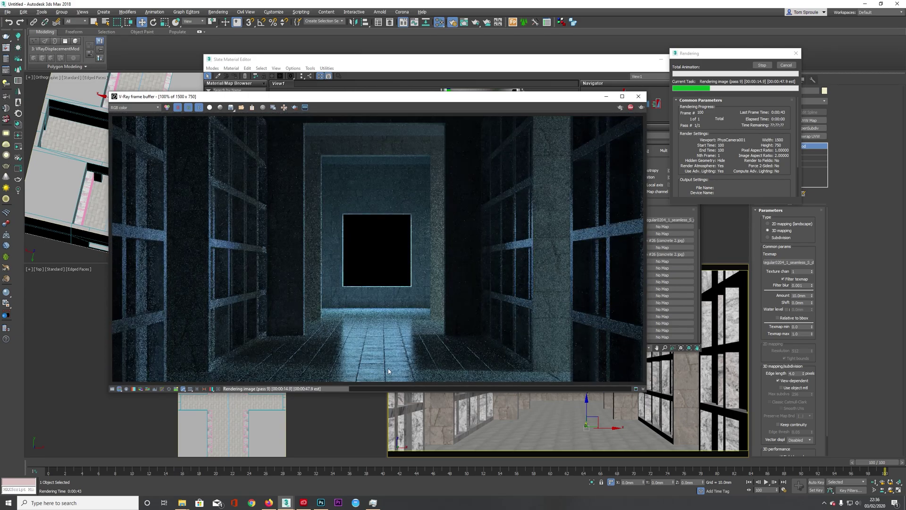
{"action": "scroll", "coordinate": [391, 368], "scroll_direction": "up", "scroll_amount": 1}
{"action": "middle_click_drag", "start_coordinate": [391, 367], "coordinate": [448, 342]}
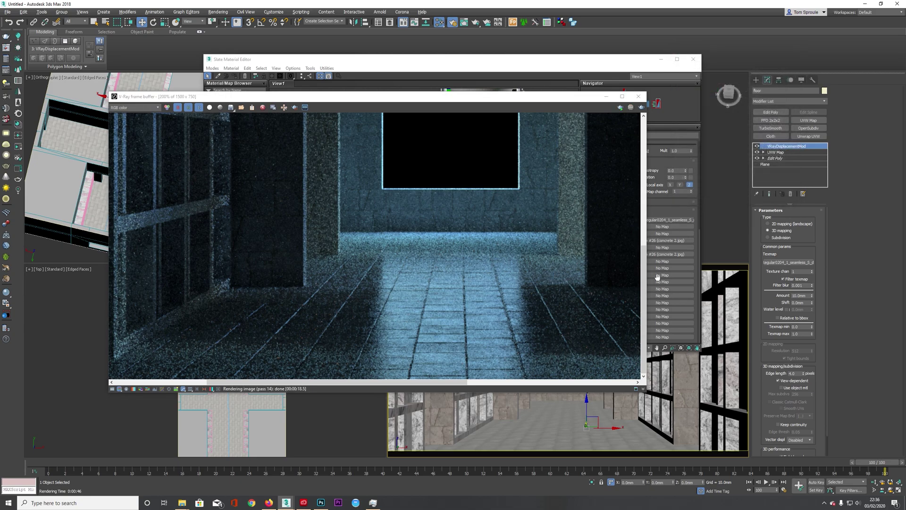
{"action": "key", "text": "ctrl+shift+Escape"}
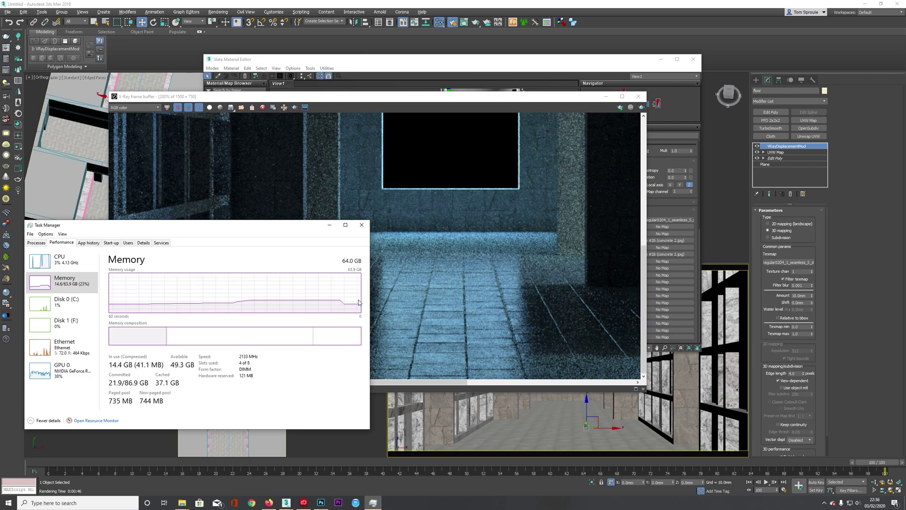
Step: Switch the displacement type to 2D mapping (landscape), set the amount to 5 mm, and start a render
{"action": "left_click", "coordinate": [768, 224]}
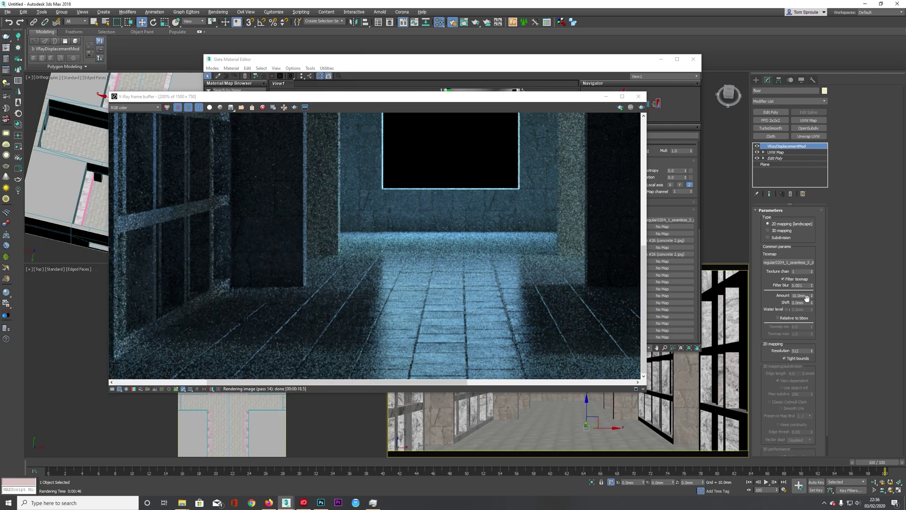
{"action": "left_click", "coordinate": [807, 296]}
{"action": "type", "text": "5"}
{"action": "key", "text": "Tab"}
{"action": "left_click", "coordinate": [642, 108]}
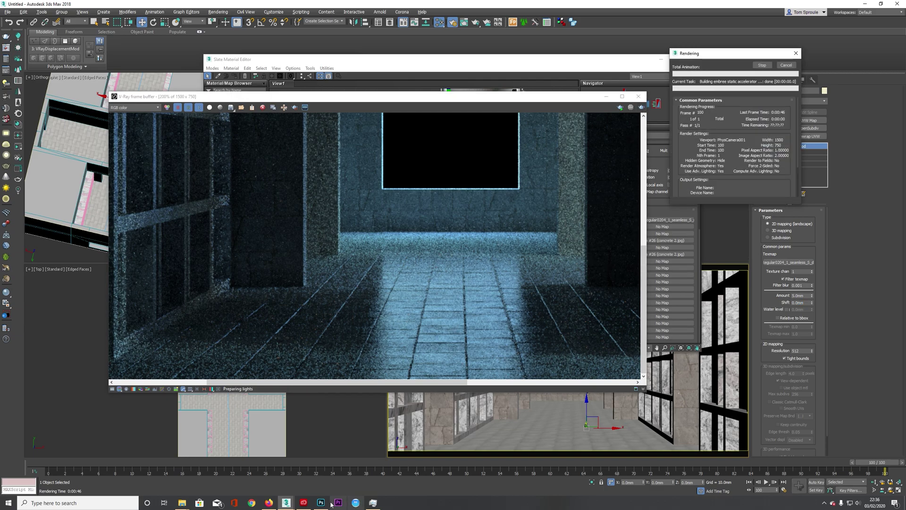
Step: Check the memory use of the 2D-mapped render in Task Manager, and examine the floor in the frame buffer
{"action": "left_click", "coordinate": [373, 502]}
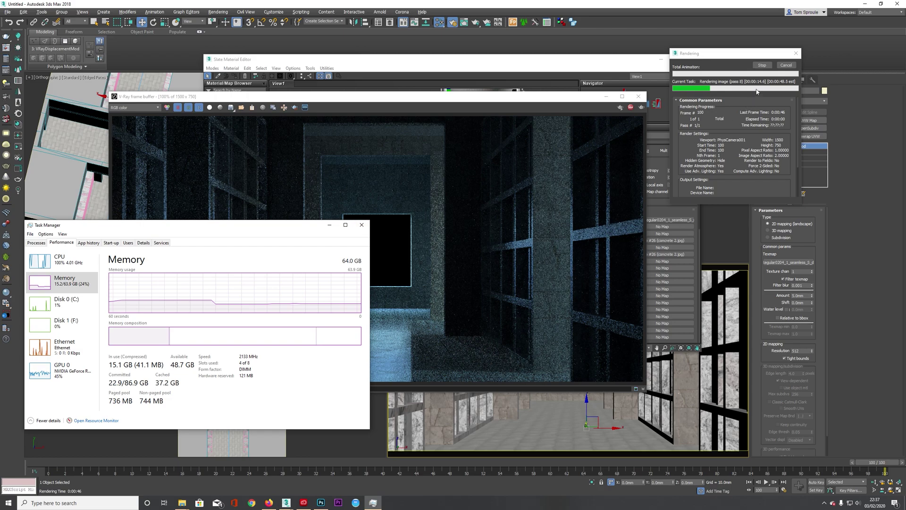
{"action": "left_click", "coordinate": [707, 150]}
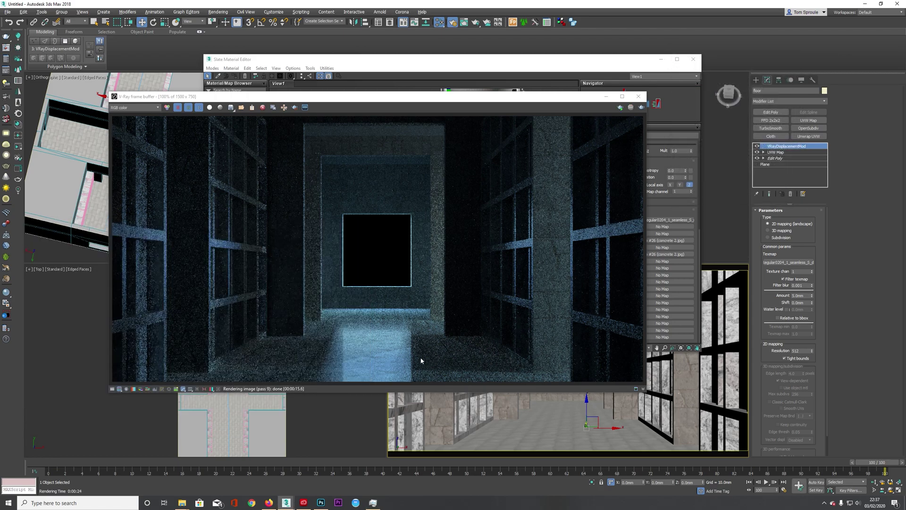
{"action": "scroll", "coordinate": [420, 326], "scroll_direction": "up", "scroll_amount": 4}
{"action": "scroll", "coordinate": [420, 326], "scroll_direction": "down", "scroll_amount": 4}
Step: Raise the 2D displacement amount to 100 mm, render, and inspect its effect on the floor
{"action": "double_click", "coordinate": [805, 295]}
{"action": "type", "text": "100"}
{"action": "key", "text": "Return"}
{"action": "key", "text": "shift+q"}
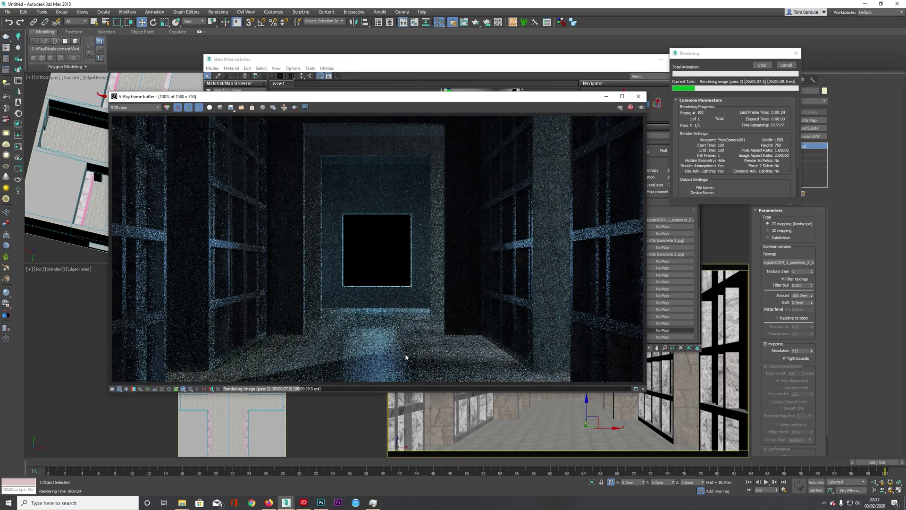
{"action": "scroll", "coordinate": [444, 363], "scroll_direction": "up", "scroll_amount": 3}
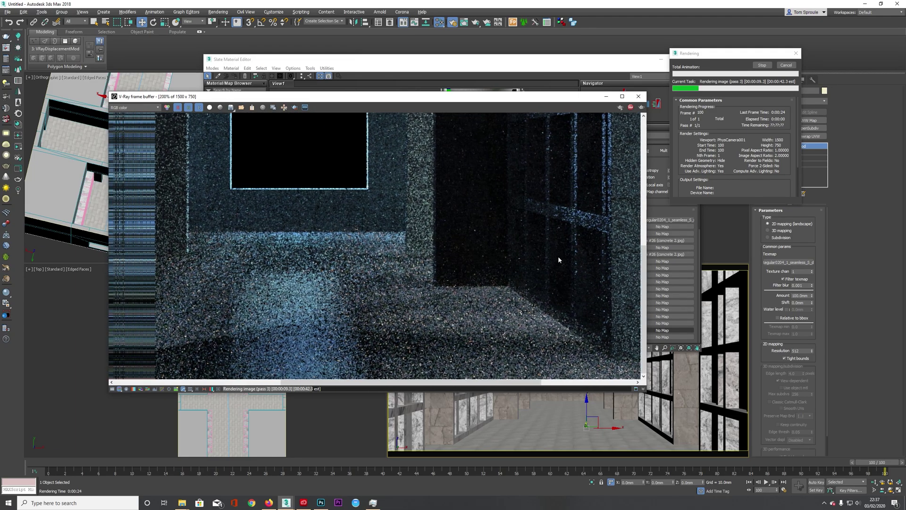
{"action": "scroll", "coordinate": [477, 323], "scroll_direction": "down", "scroll_amount": 3}
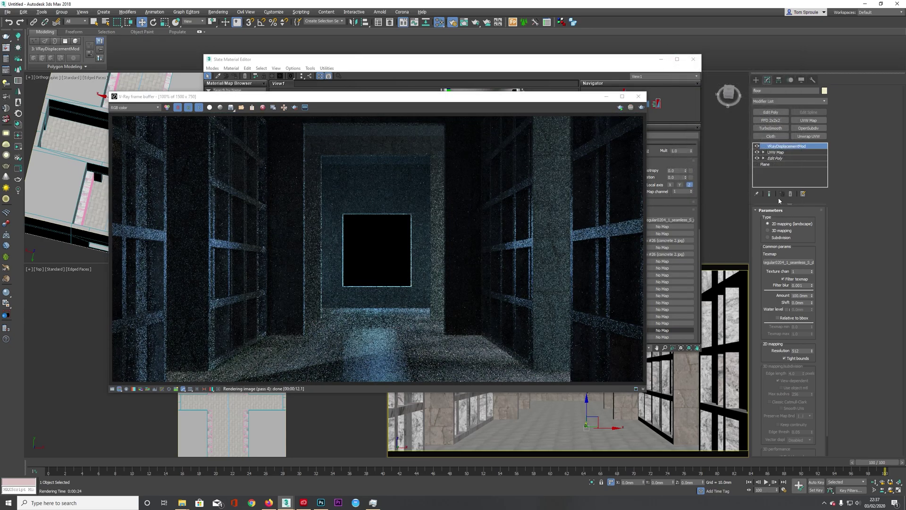
Step: Return the displacement type to 3D mapping, set the amount to 5 mm and the shift to 1 mm, and render
{"action": "left_click", "coordinate": [778, 230]}
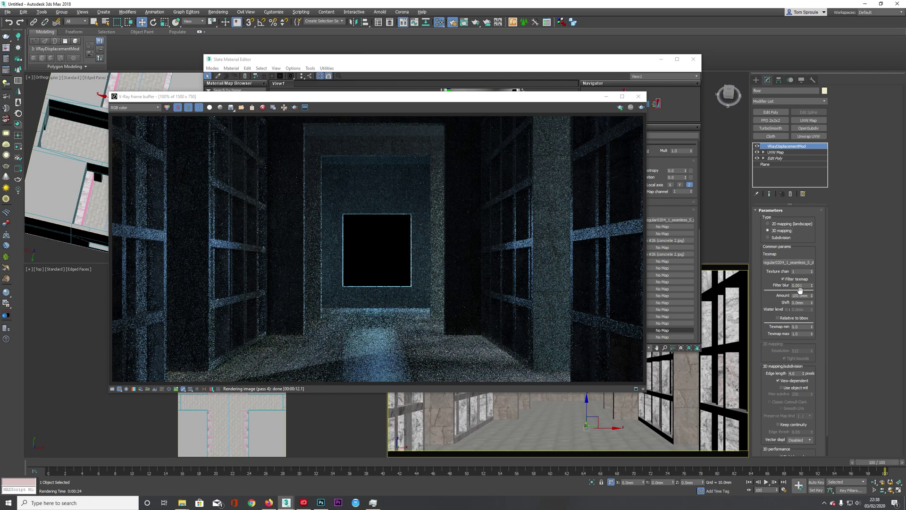
{"action": "left_click", "coordinate": [806, 295]}
{"action": "type", "text": "5"}
{"action": "key", "text": "Tab"}
{"action": "type", "text": "1"}
{"action": "key", "text": "Return"}
{"action": "key", "text": "shift+q"}
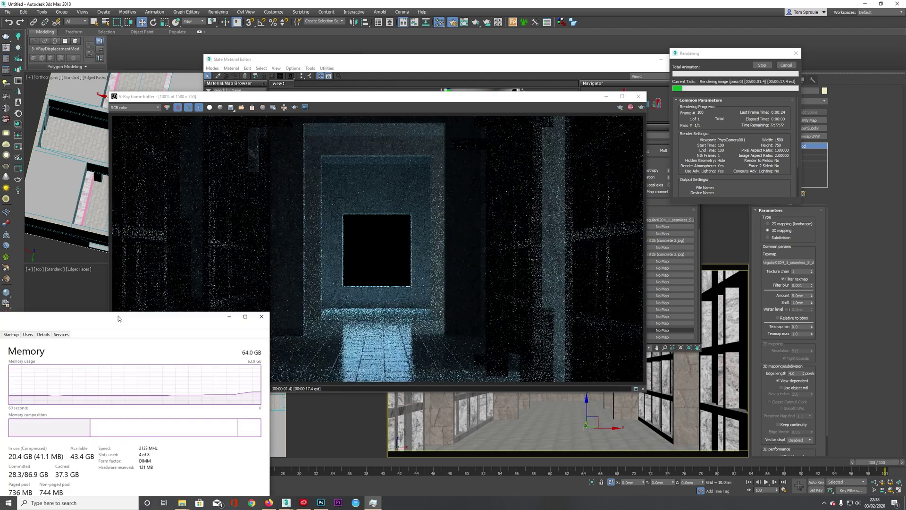
Step: Place Task Manager's Memory graph beside the running render and examine the floor tiles both up close and at full view
{"action": "left_click_drag", "start_coordinate": [118, 318], "coordinate": [156, 244]}
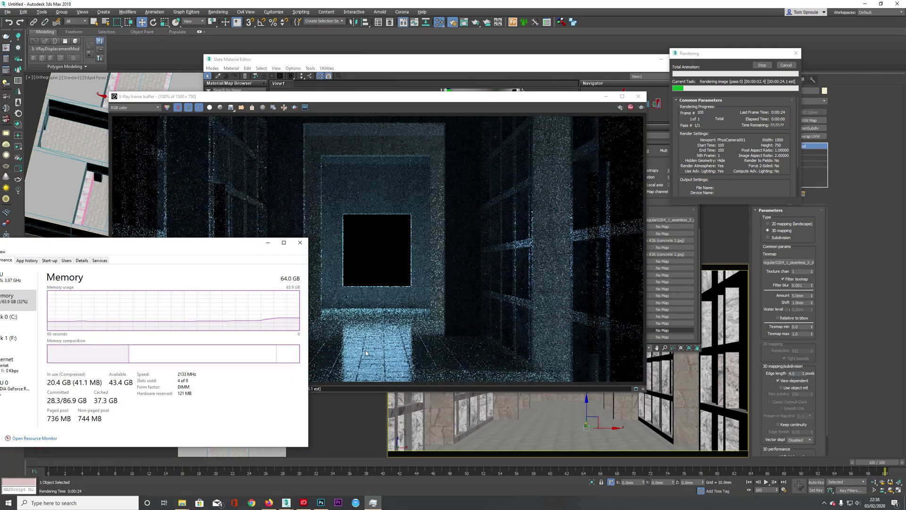
{"action": "scroll", "coordinate": [386, 345], "scroll_direction": "up", "scroll_amount": 1}
{"action": "scroll", "coordinate": [398, 349], "scroll_direction": "down", "scroll_amount": 1}
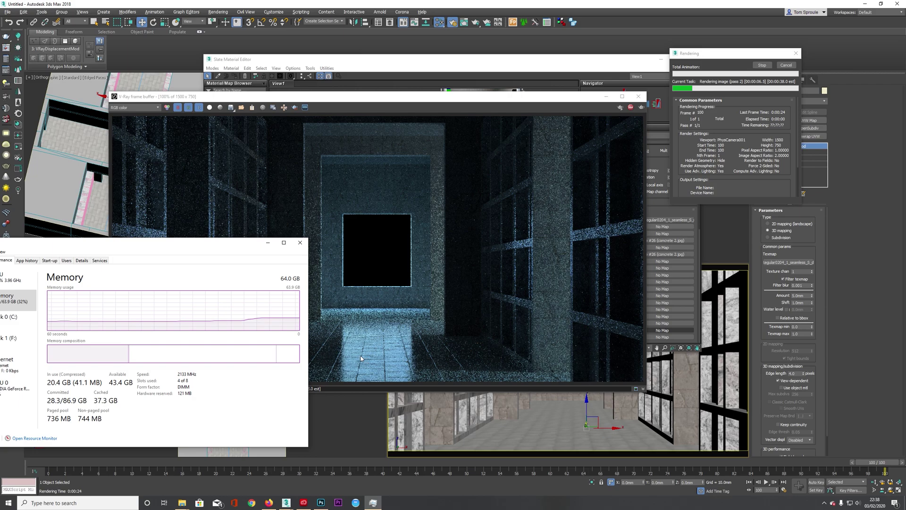
{"action": "scroll", "coordinate": [390, 360], "scroll_direction": "up", "scroll_amount": 1}
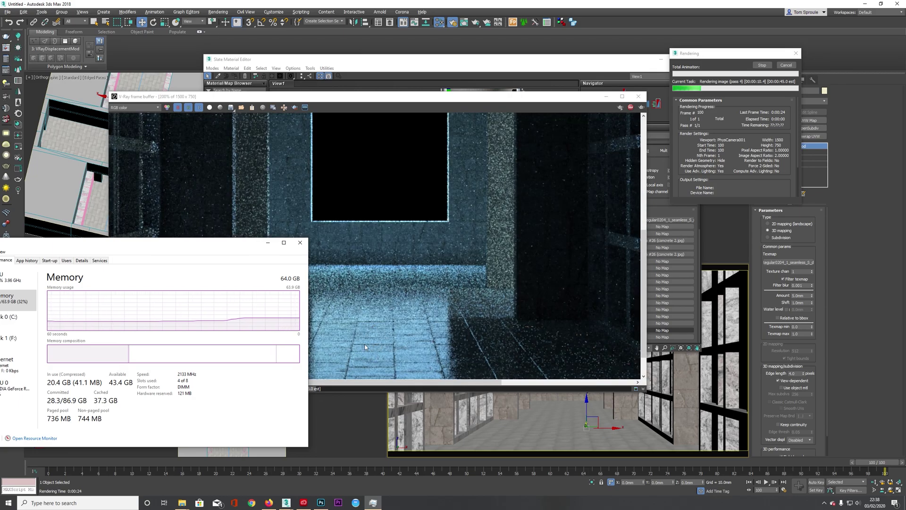
{"action": "scroll", "coordinate": [381, 352], "scroll_direction": "down", "scroll_amount": 1}
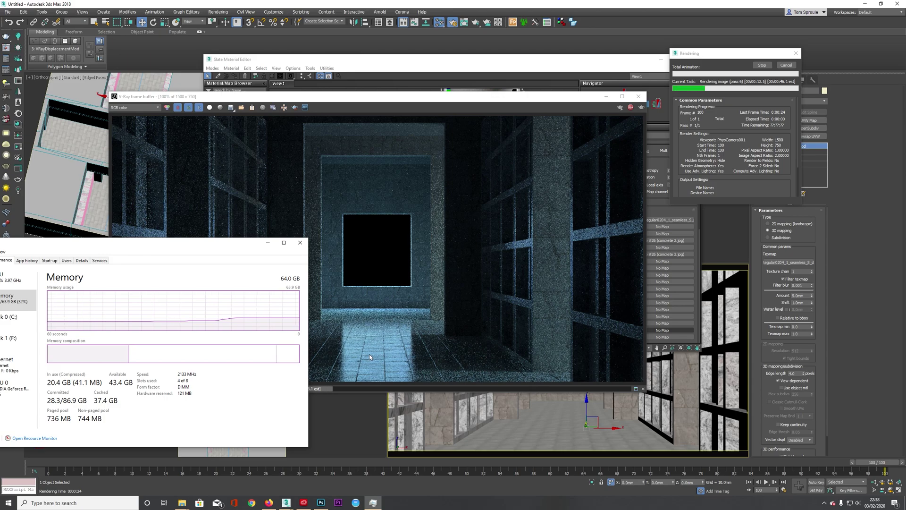
{"action": "scroll", "coordinate": [384, 358], "scroll_direction": "up", "scroll_amount": 1}
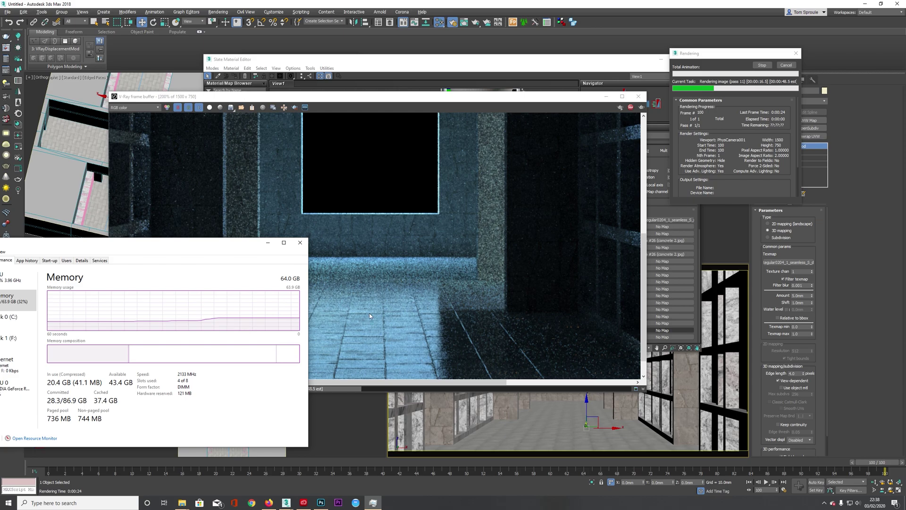
{"action": "scroll", "coordinate": [400, 351], "scroll_direction": "down", "scroll_amount": 1}
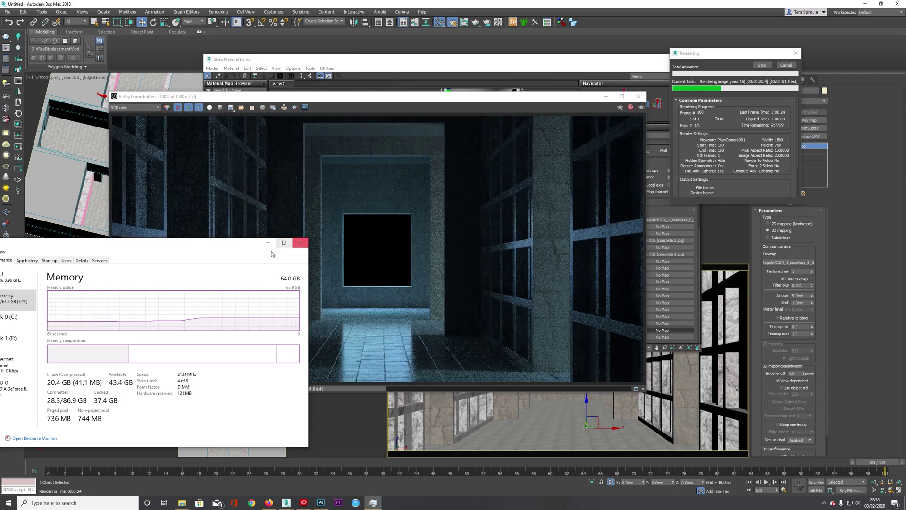
Step: Switch to Photoshop to examine the floor reflections in the mausoleum.psd reference image, and return to 3ds Max
{"action": "left_click", "coordinate": [321, 503]}
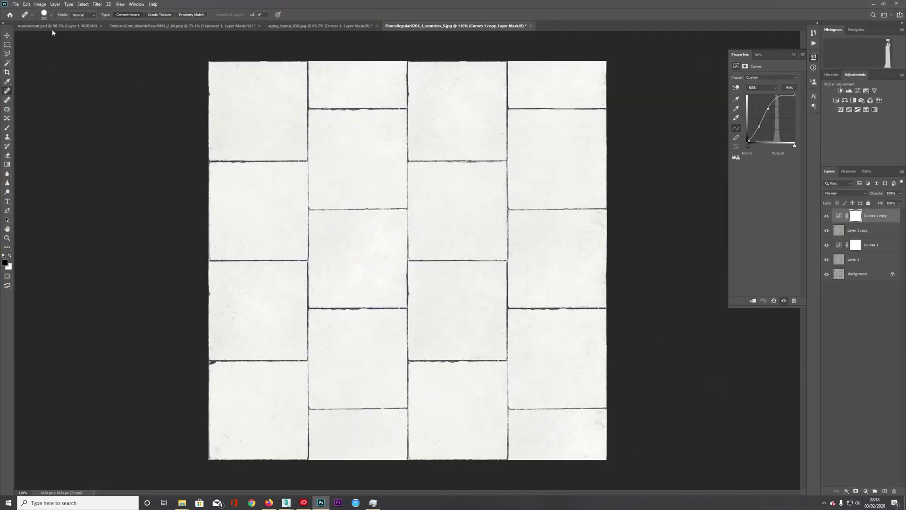
{"action": "left_click", "coordinate": [54, 26]}
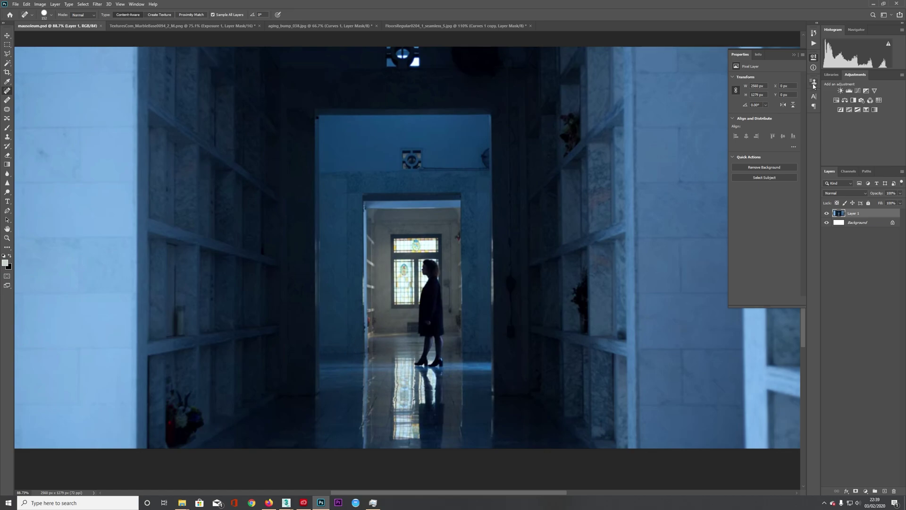
{"action": "left_click", "coordinate": [874, 4]}
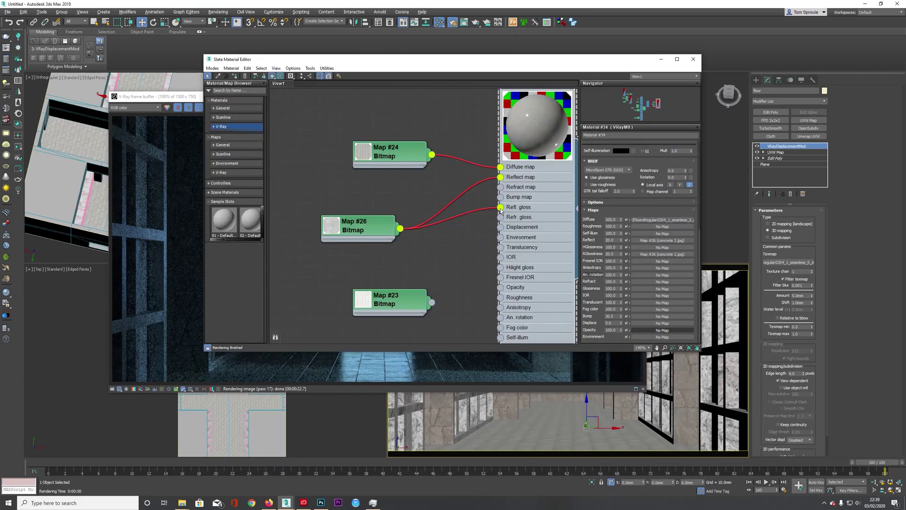
Step: Disconnect the concrete bitmap from the floor material's reflection glossiness and render the corridor to check the floor
{"action": "left_click_drag", "start_coordinate": [501, 208], "coordinate": [443, 256]}
{"action": "scroll", "coordinate": [609, 190], "scroll_direction": "up", "scroll_amount": 5}
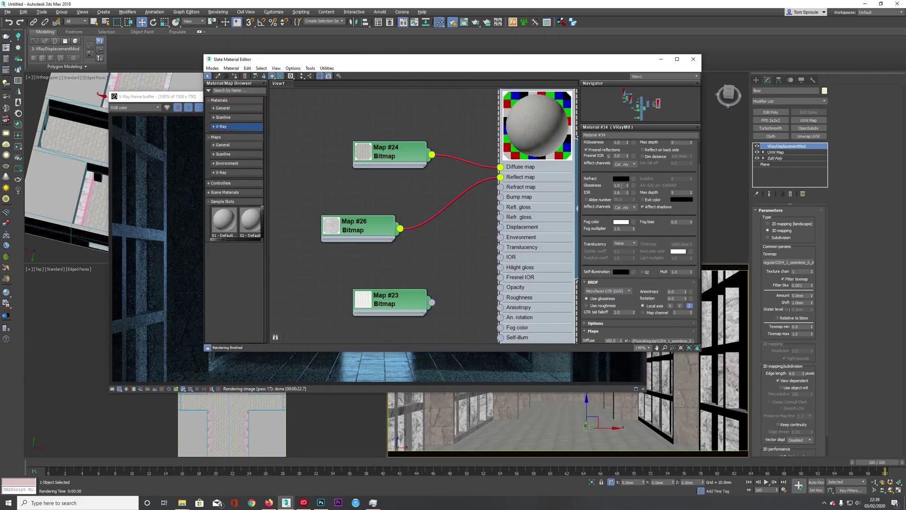
{"action": "scroll", "coordinate": [609, 164], "scroll_direction": "up", "scroll_amount": 2}
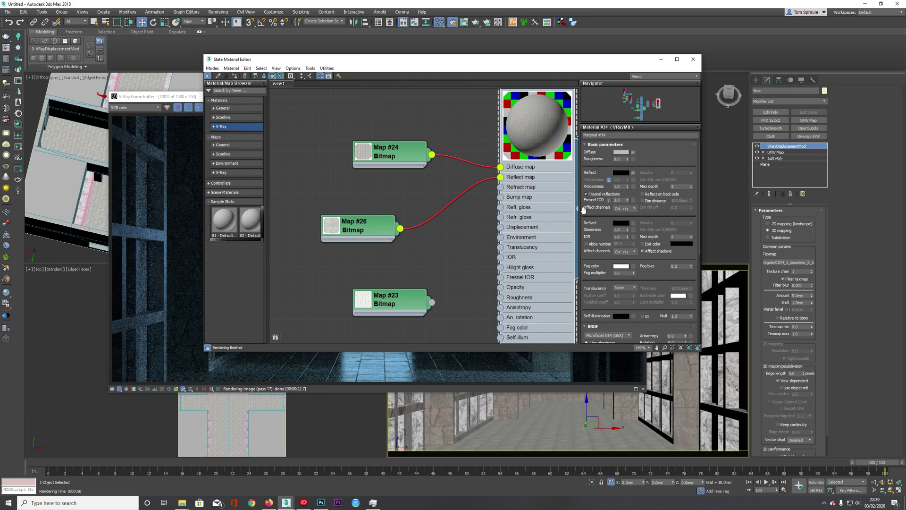
{"action": "left_click", "coordinate": [184, 102]}
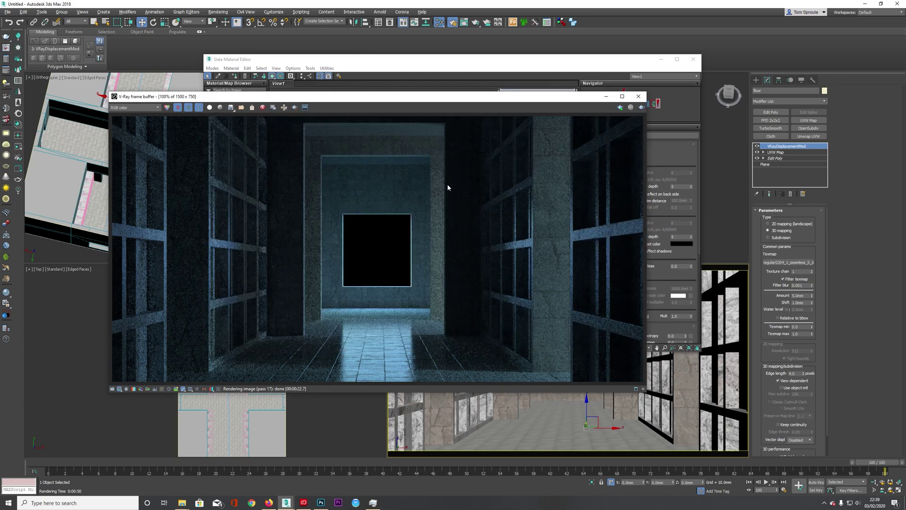
{"action": "left_click", "coordinate": [641, 108]}
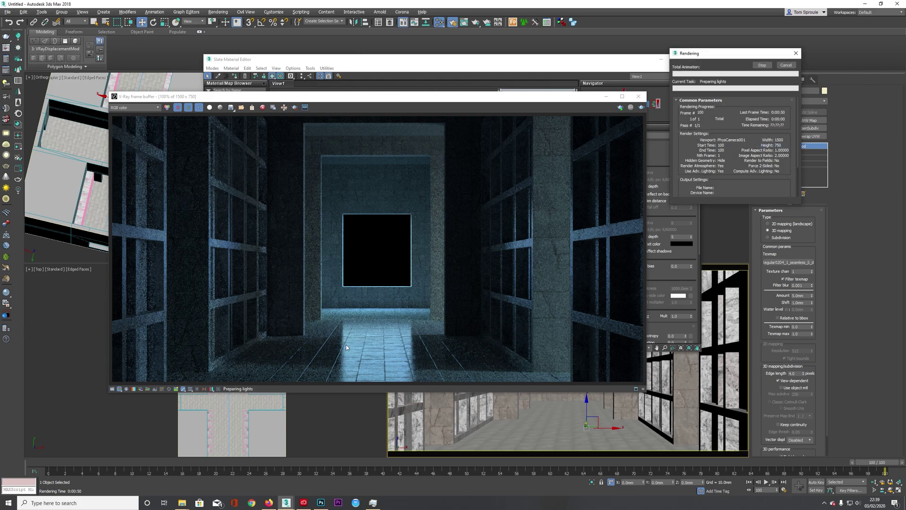
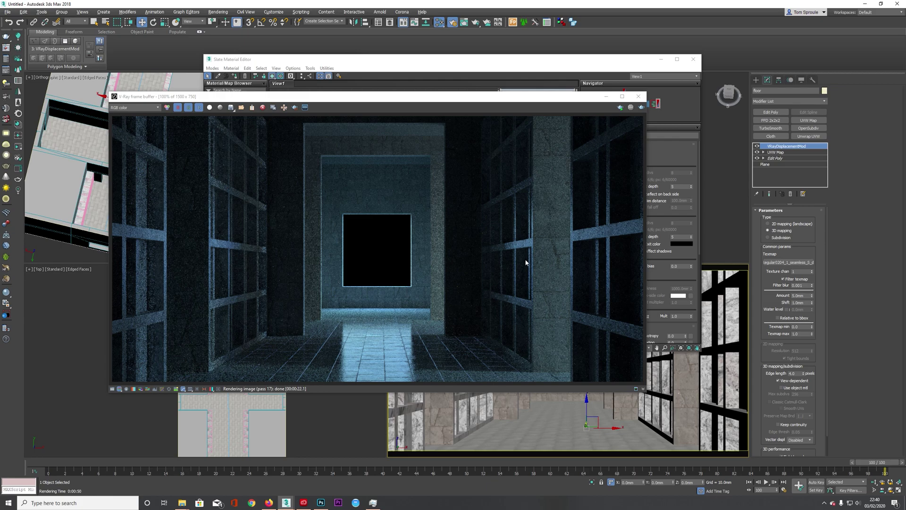
{"action": "left_click", "coordinate": [639, 97]}
Step: Detach the concrete bitmap from the floor material's Reflect map and set the reflection colour to pure white
{"action": "left_click_drag", "start_coordinate": [501, 178], "coordinate": [511, 198]}
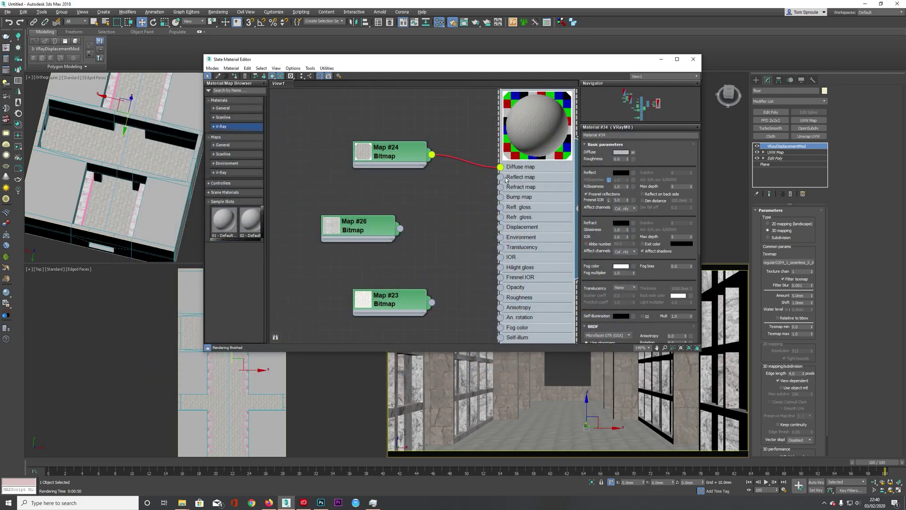
{"action": "left_click", "coordinate": [621, 172]}
{"action": "left_click_drag", "start_coordinate": [254, 81], "coordinate": [323, 91]}
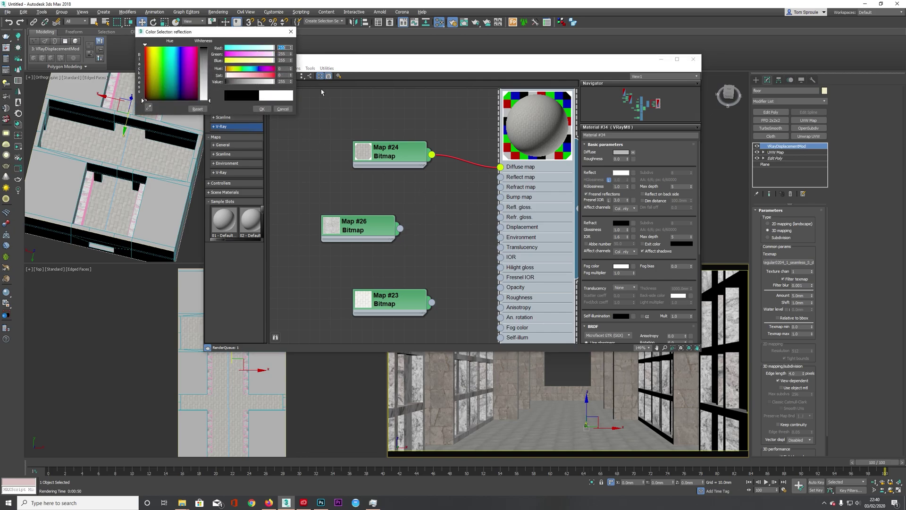
{"action": "left_click", "coordinate": [260, 108]}
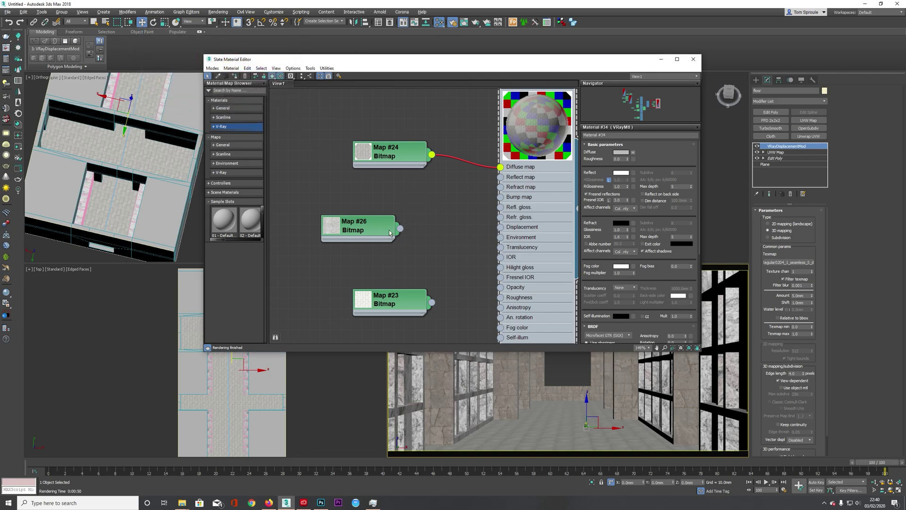
Step: Reconnect the concrete bitmap, Map #26, to the floor material's Reflect map and tidy its node position
{"action": "left_click_drag", "start_coordinate": [428, 211], "coordinate": [501, 177]}
{"action": "left_click_drag", "start_coordinate": [400, 229], "coordinate": [468, 224]}
{"action": "left_click_drag", "start_coordinate": [500, 177], "coordinate": [461, 186]}
{"action": "left_click_drag", "start_coordinate": [400, 229], "coordinate": [501, 180]}
{"action": "left_click_drag", "start_coordinate": [378, 229], "coordinate": [378, 218]}
Step: Render the camera view, examine the reflections on the floor tiles, and return to the floor material's settings
{"action": "scroll", "coordinate": [603, 204], "scroll_direction": "down", "scroll_amount": 2}
{"action": "left_click_drag", "start_coordinate": [603, 204], "coordinate": [596, 255]}
{"action": "key", "text": "shift+q"}
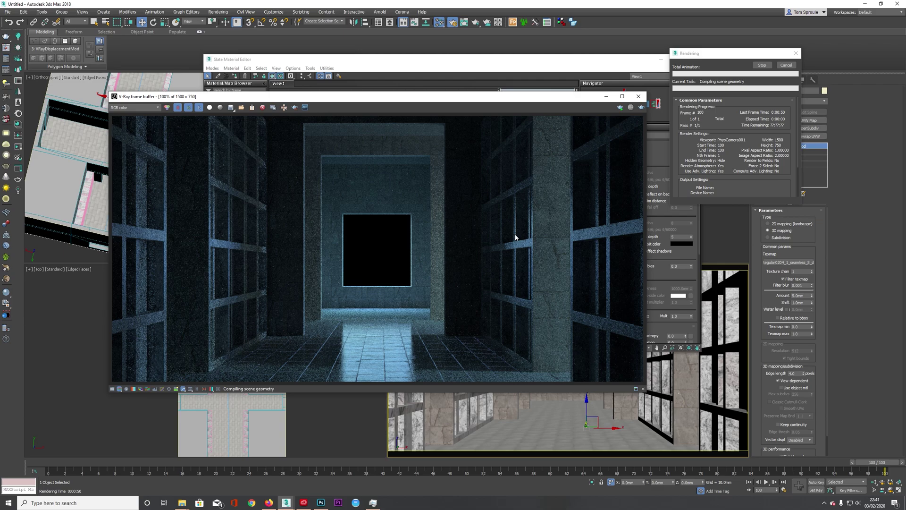
{"action": "left_click_drag", "start_coordinate": [415, 97], "coordinate": [408, 320]}
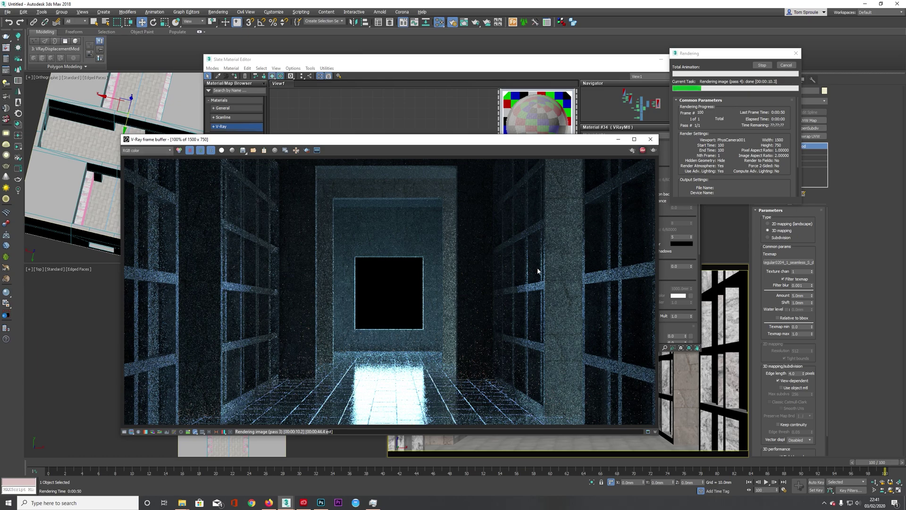
{"action": "left_click", "coordinate": [469, 70]}
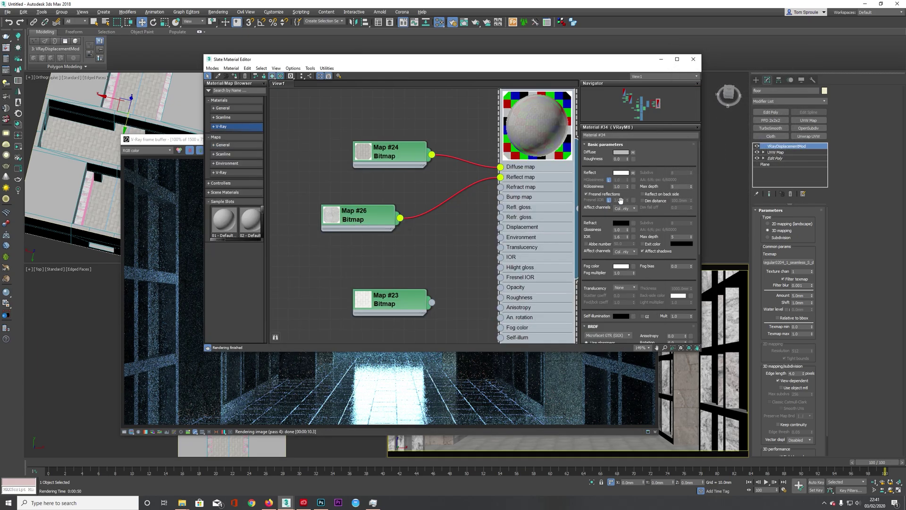
Step: Unlock the floor material's Fresnel IOR, set it to 2.0, and check the mausoleum reference image in Photoshop
{"action": "left_click", "coordinate": [609, 201]}
{"action": "left_click", "coordinate": [320, 502]}
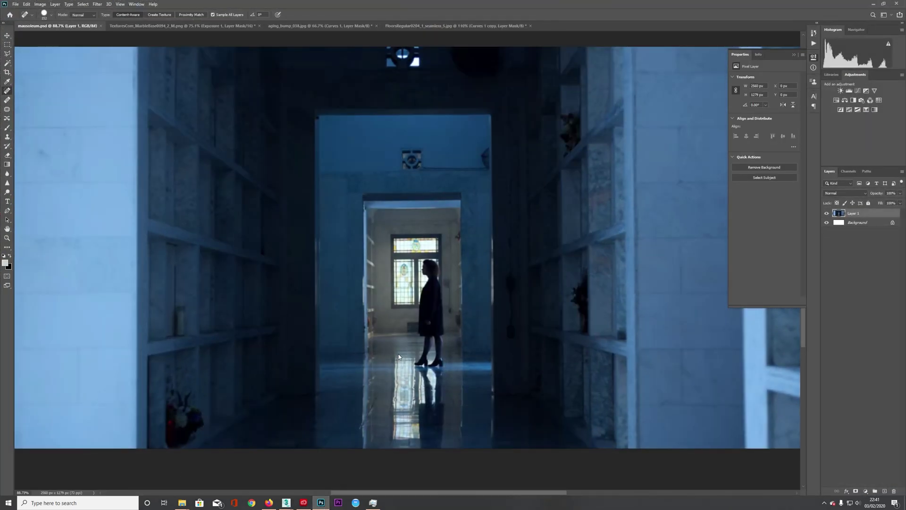
{"action": "left_click", "coordinate": [872, 4]}
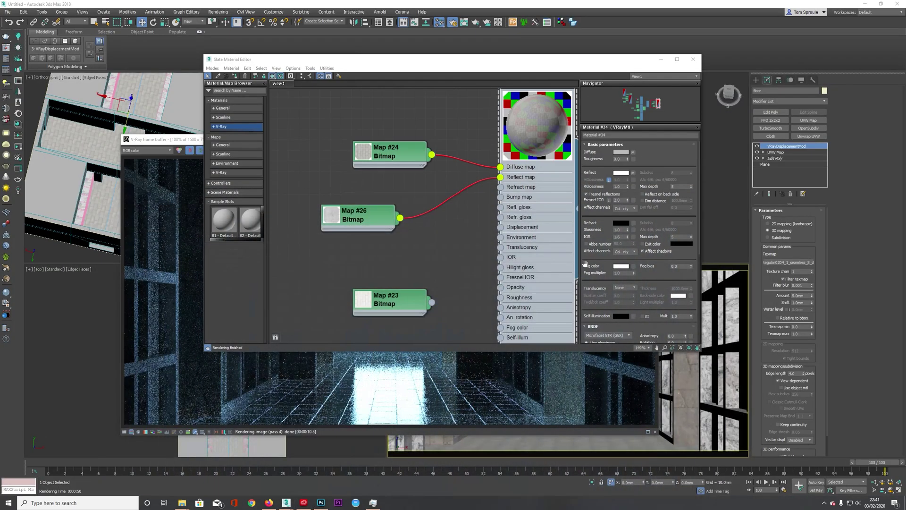
Step: Add a Noise map to the node graph near the floor material's bitmap nodes
{"action": "left_click", "coordinate": [378, 217]}
{"action": "mouse_move", "coordinate": [305, 273]}
{"action": "middle_mouse_down"}
{"action": "mouse_move", "coordinate": [347, 281]}
{"action": "mouse_move", "coordinate": [308, 285]}
{"action": "middle_mouse_up"}
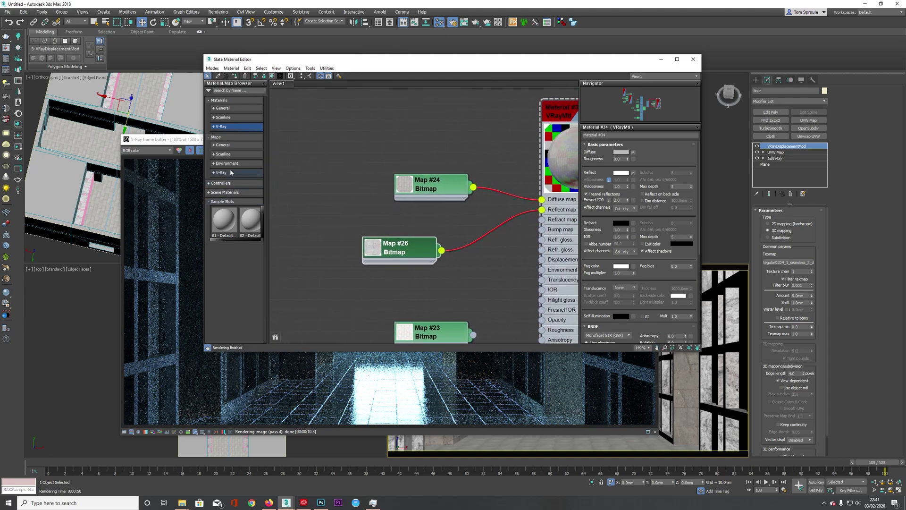
{"action": "left_click", "coordinate": [223, 146]}
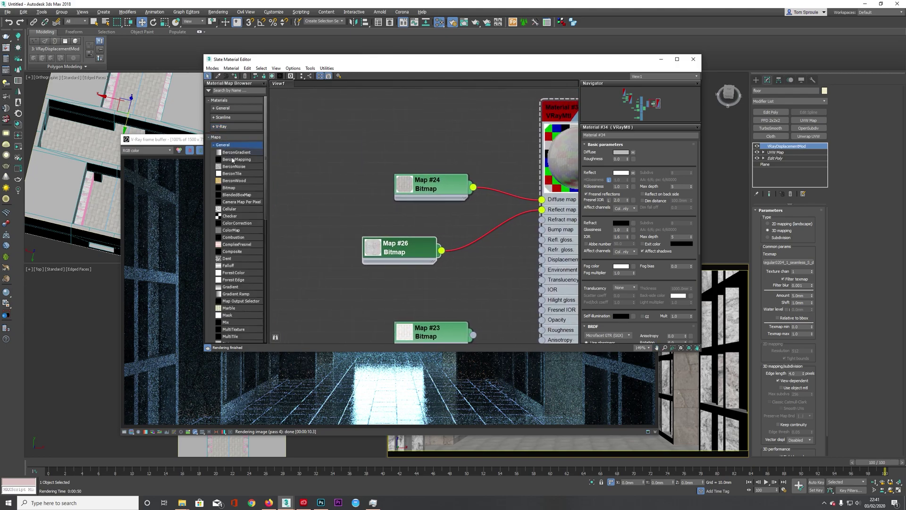
{"action": "scroll", "coordinate": [234, 283], "scroll_direction": "down", "scroll_amount": 5}
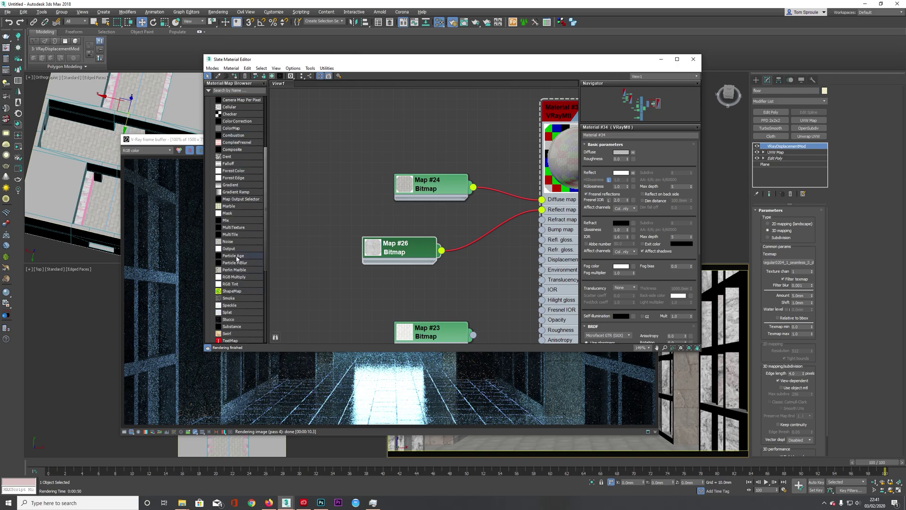
{"action": "double_click", "coordinate": [234, 243]}
{"action": "left_click_drag", "start_coordinate": [419, 213], "coordinate": [333, 308]}
Step: Assign the Noise map as an instance to the texmap of the floor's VRayDisplacementMod
{"action": "middle_click_drag", "start_coordinate": [415, 259], "coordinate": [359, 213]}
{"action": "left_click_drag", "start_coordinate": [322, 268], "coordinate": [787, 263]}
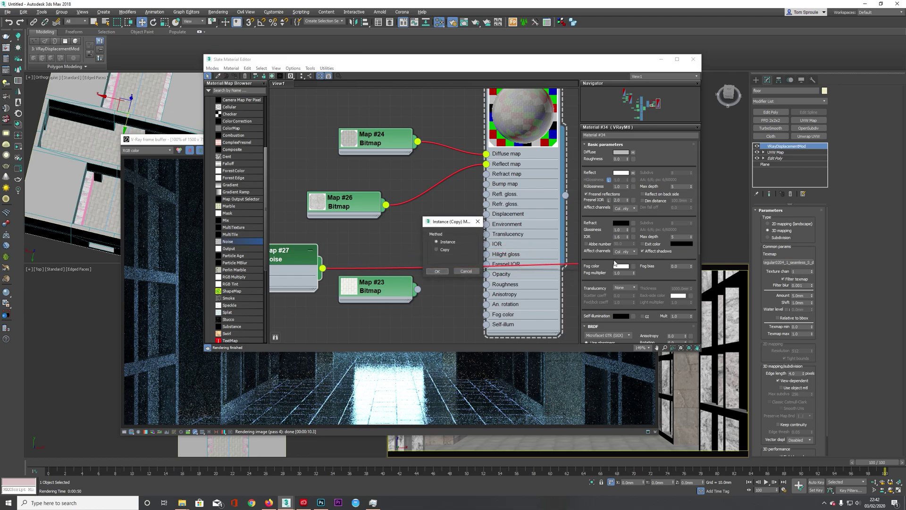
{"action": "left_click", "coordinate": [438, 270]}
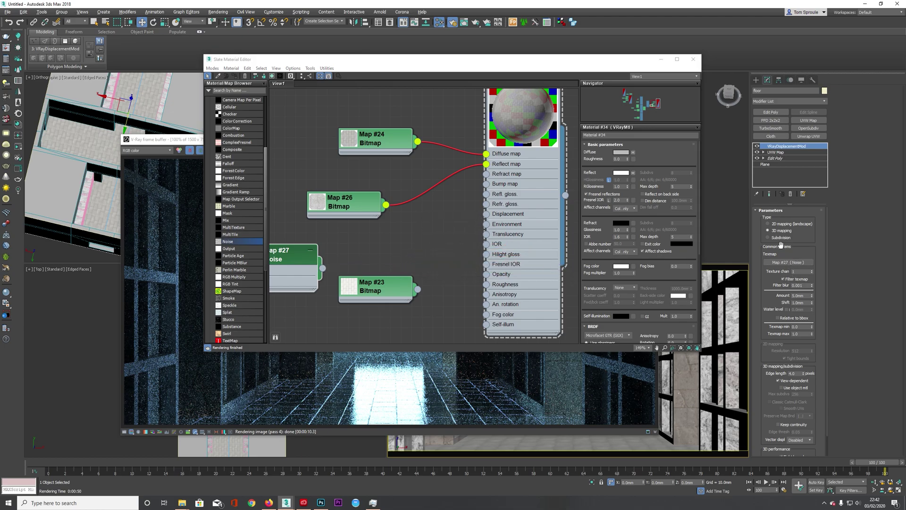
Step: Arrange the Noise node above the unconnected bitmap node and open the Noise map's parameters
{"action": "left_click_drag", "start_coordinate": [314, 256], "coordinate": [419, 246]}
{"action": "double_click", "coordinate": [363, 253]}
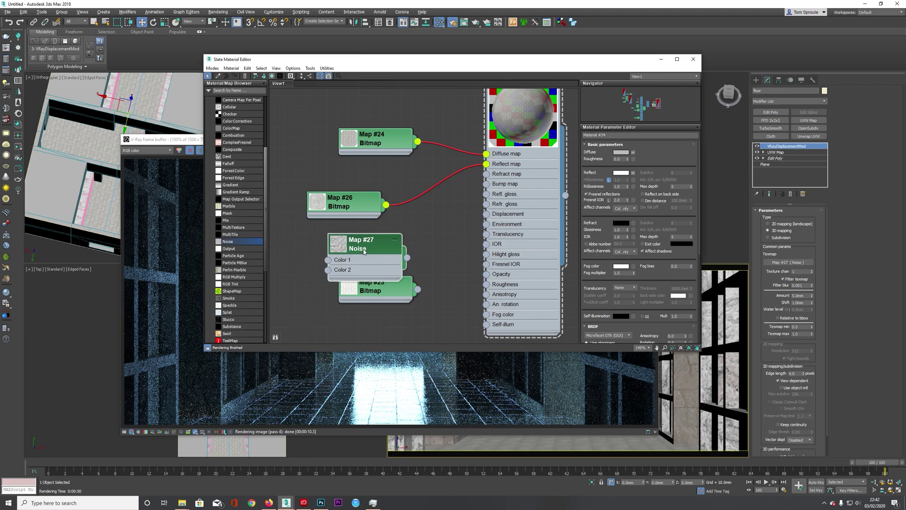
{"action": "left_click_drag", "start_coordinate": [377, 285], "coordinate": [356, 306]}
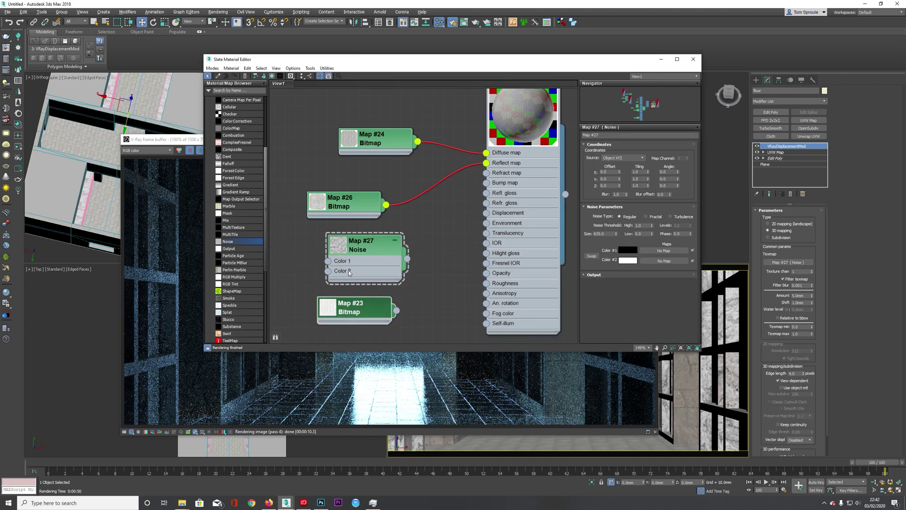
{"action": "left_click", "coordinate": [364, 252]}
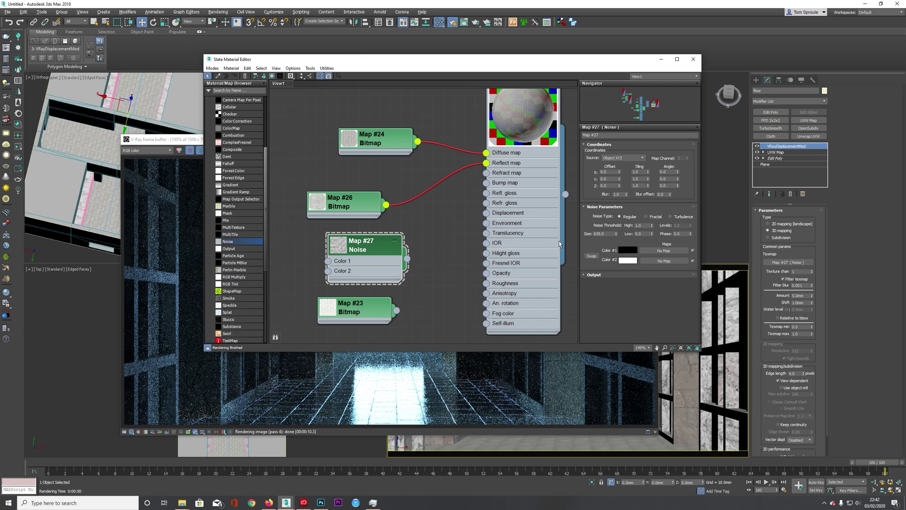
Step: Set the noise threshold to 0.7 high and 0.3 low, and enlarge the Noise node's preview
{"action": "left_click", "coordinate": [646, 225]}
{"action": "key", "text": "Tab"}
{"action": "key", "text": "shift+Tab"}
{"action": "key", "text": "Tab"}
{"action": "key", "text": "BackSpace"}
{"action": "type", "text": "0.7"}
{"action": "key", "text": "Tab"}
{"action": "key", "text": "Tab"}
{"action": "double_click", "coordinate": [338, 245]}
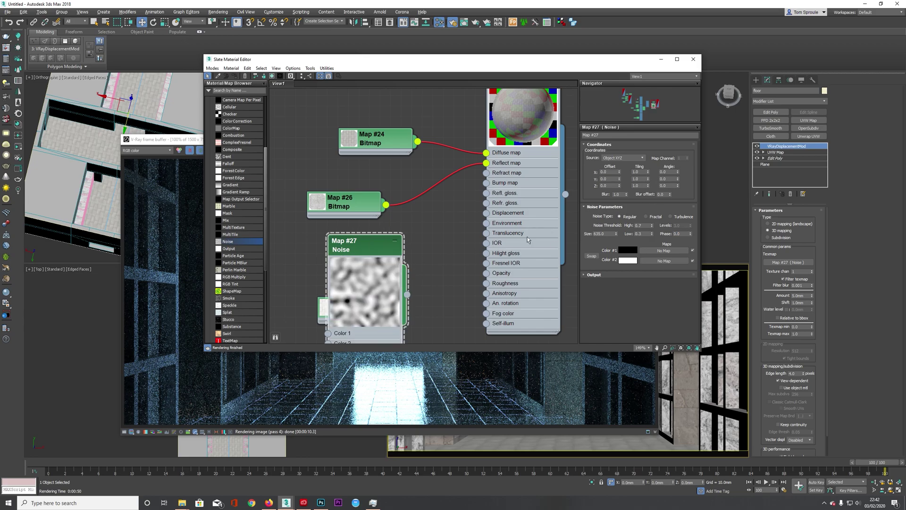
Step: Change the noise type to Fractal with 7 levels
{"action": "left_click", "coordinate": [646, 216]}
{"action": "left_click", "coordinate": [682, 225]}
{"action": "type", "text": "7"}
{"action": "key", "text": "Tab"}
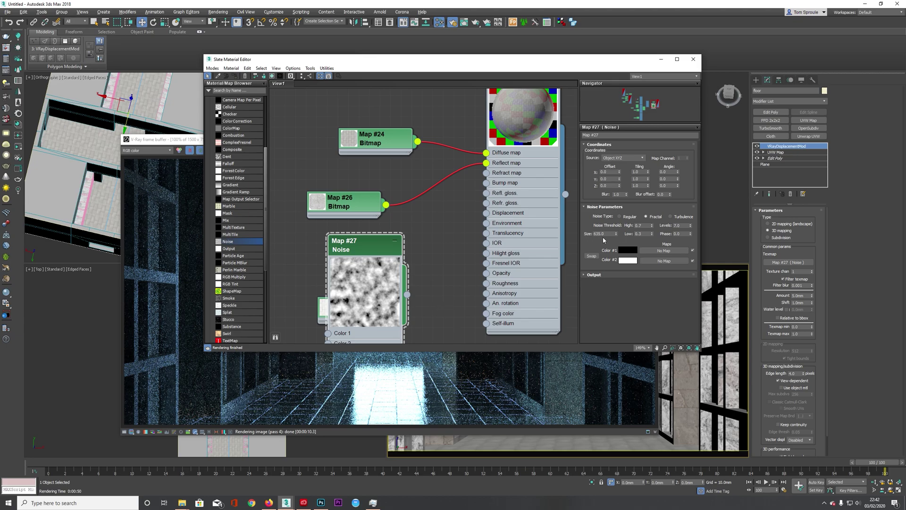
Step: Render the camera view with the noise displacement while monitoring memory usage in Task Manager
{"action": "left_click", "coordinate": [388, 383]}
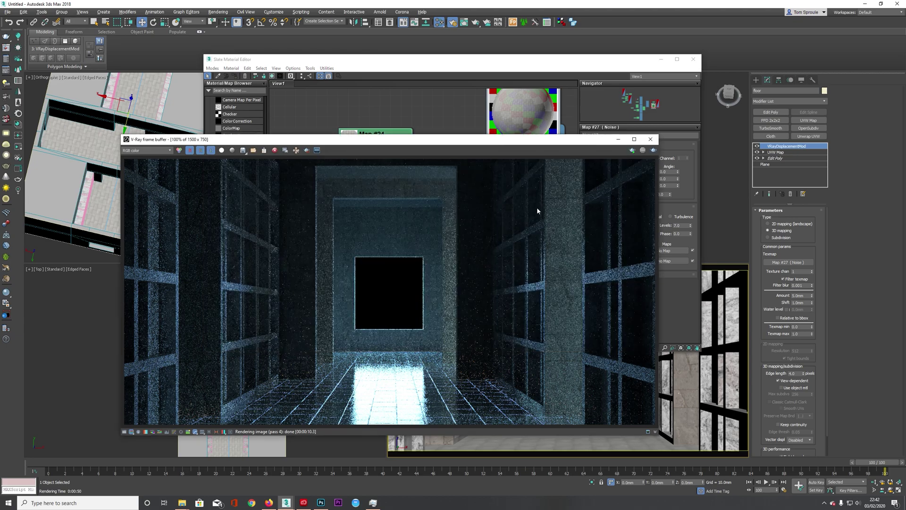
{"action": "key", "text": "shift+q"}
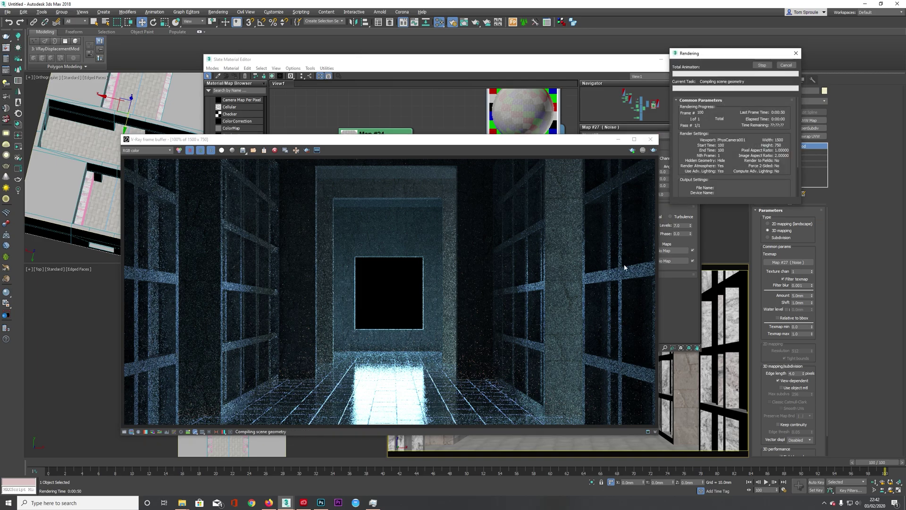
{"action": "key", "text": "ctrl+shift+Escape"}
{"action": "left_click_drag", "start_coordinate": [142, 229], "coordinate": [732, 231]}
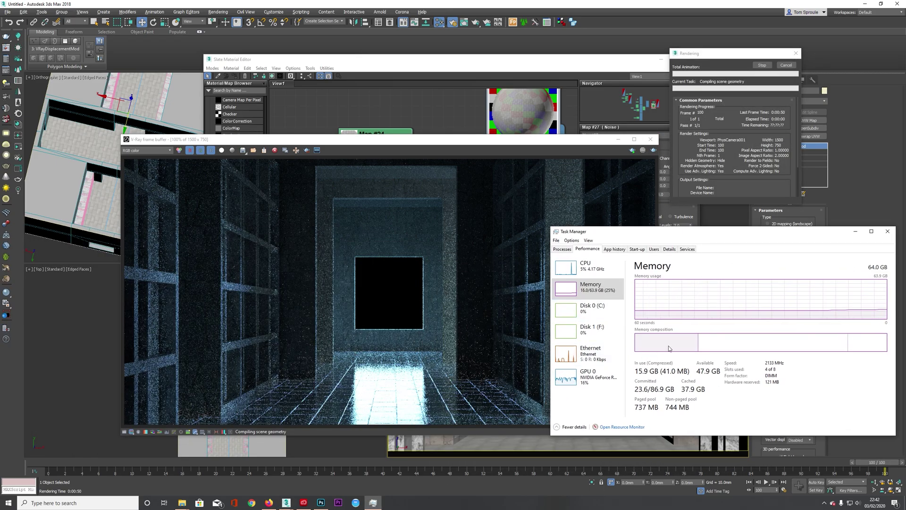
{"action": "left_click_drag", "start_coordinate": [756, 235], "coordinate": [768, 256]}
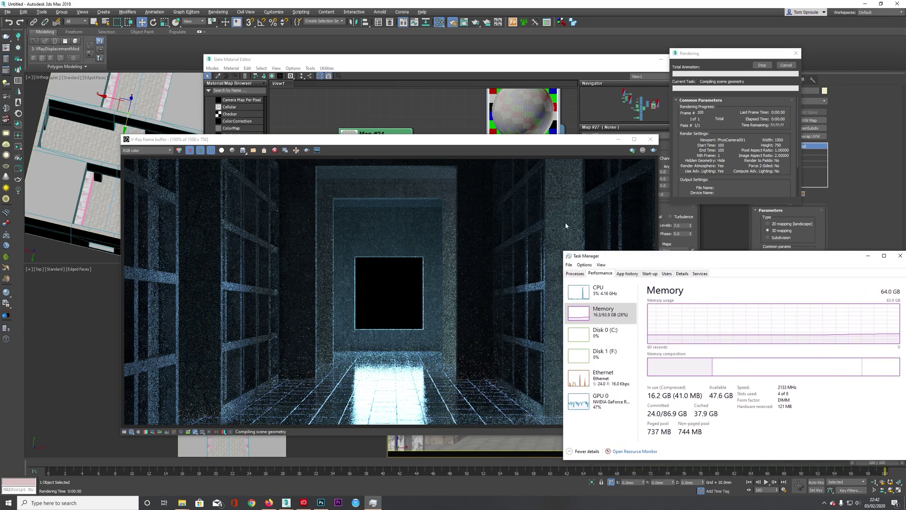
{"action": "left_click_drag", "start_coordinate": [703, 260], "coordinate": [700, 231]}
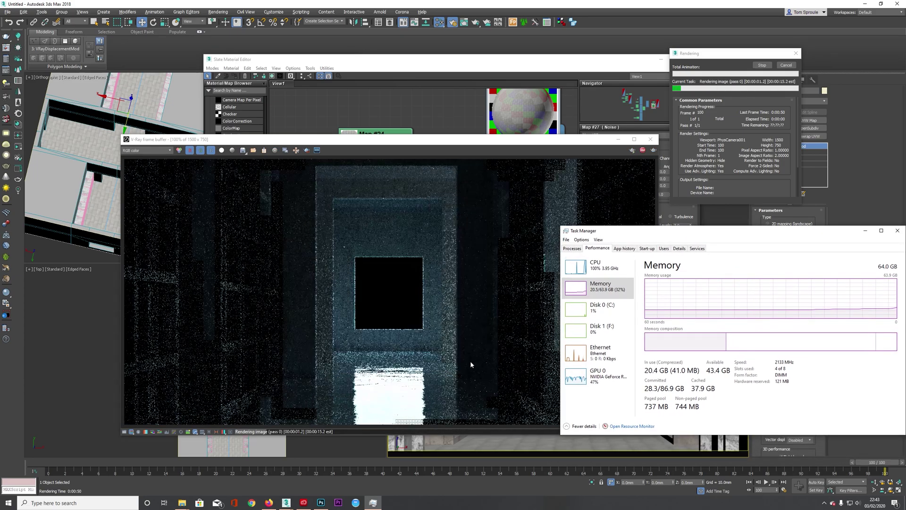
Step: Compare the floor reflection with the mausoleum reference in Photoshop and stop the running render
{"action": "left_click", "coordinate": [320, 503]}
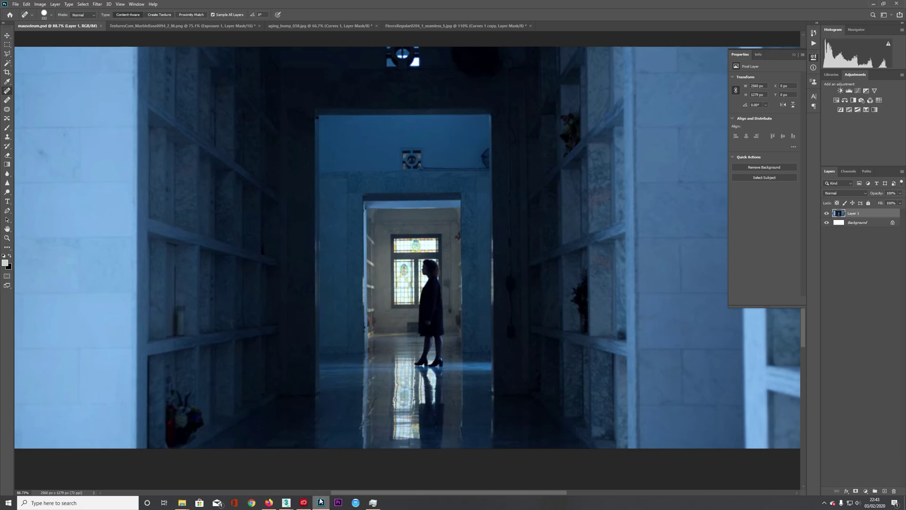
{"action": "left_click", "coordinate": [320, 502]}
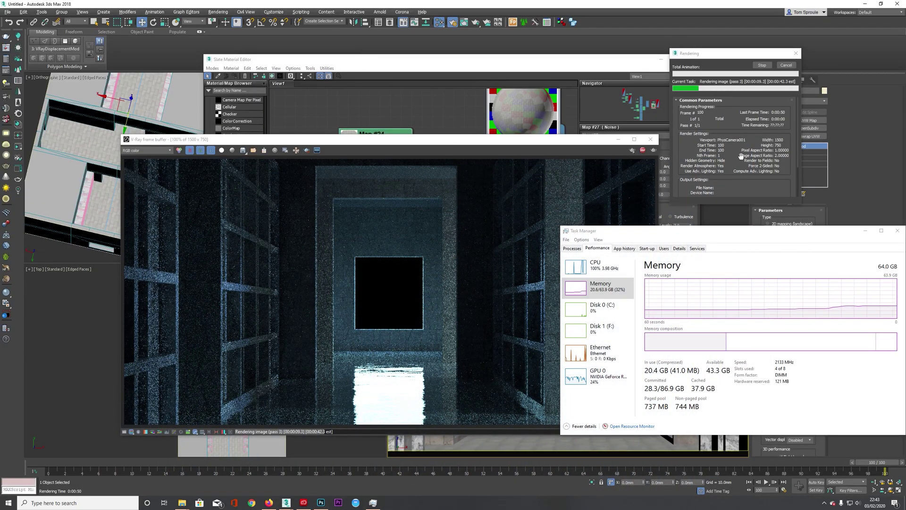
{"action": "left_click", "coordinate": [761, 66]}
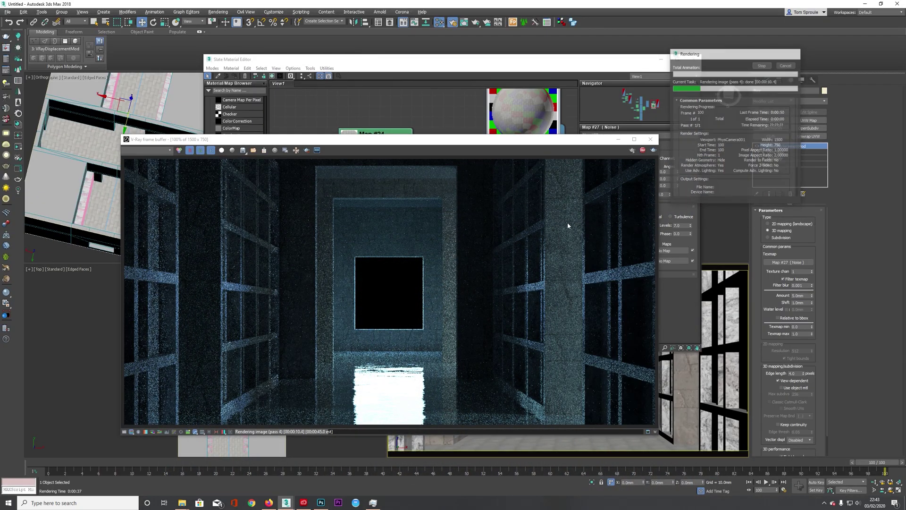
Step: Set the Noise map's size to 2000
{"action": "left_click", "coordinate": [460, 63]}
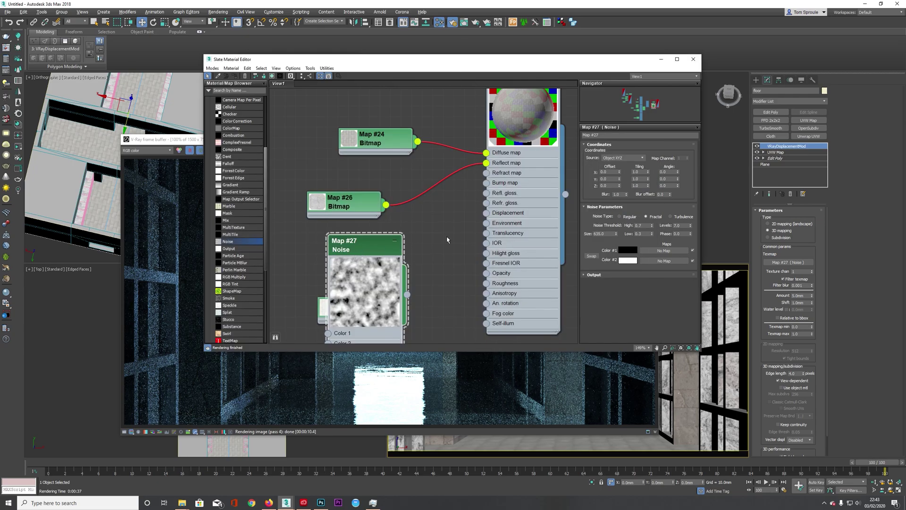
{"action": "double_click", "coordinate": [602, 234]}
{"action": "key", "text": "Return"}
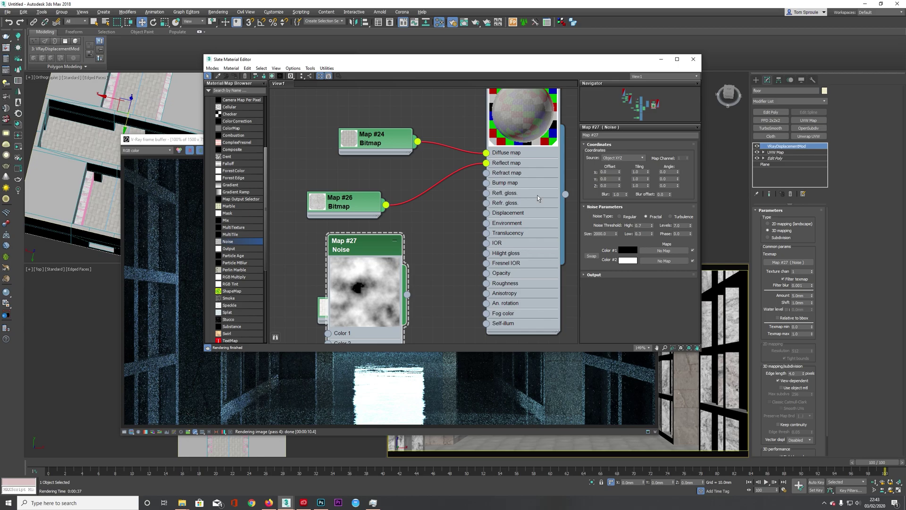
Step: Add a Subdivide modifier above the floor's UVW Map and set its size to 100 mm
{"action": "left_click", "coordinate": [815, 152]}
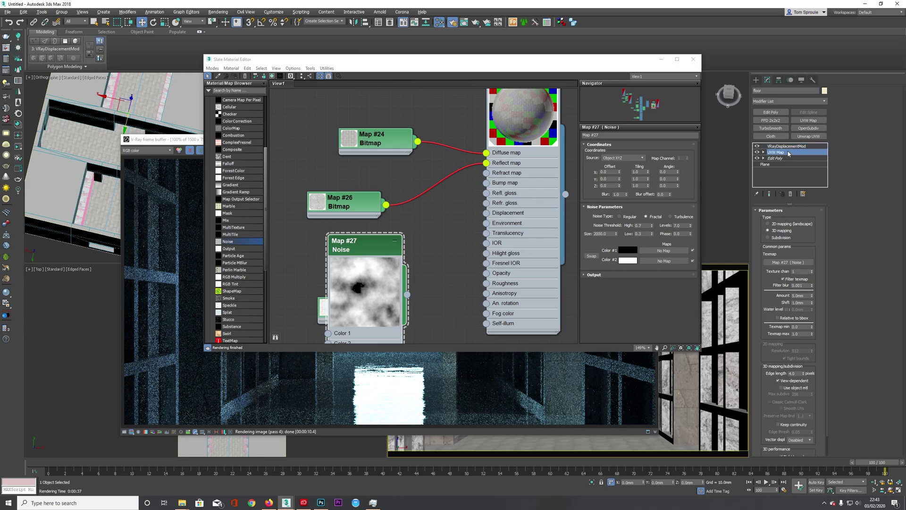
{"action": "left_click", "coordinate": [774, 101]}
{"action": "key", "text": "s"}
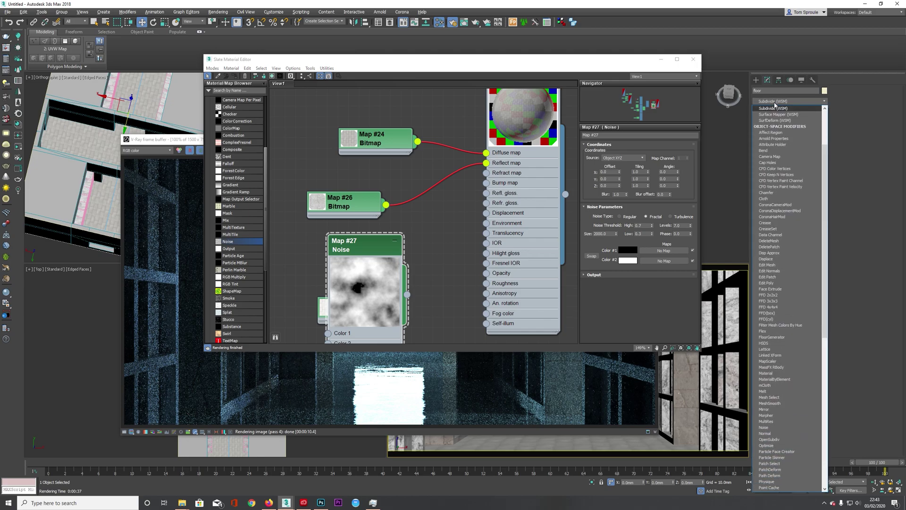
{"action": "type", "text": "sub"}
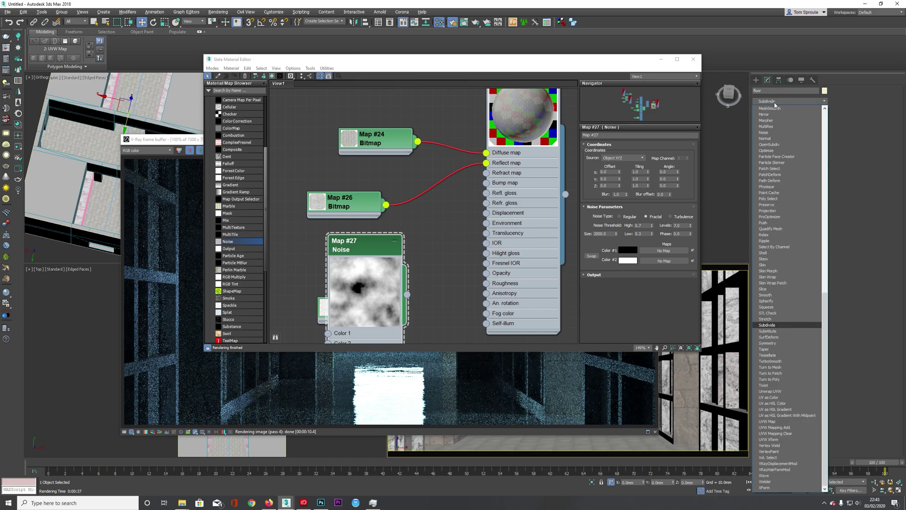
{"action": "key", "text": "Return"}
{"action": "left_click", "coordinate": [794, 220]}
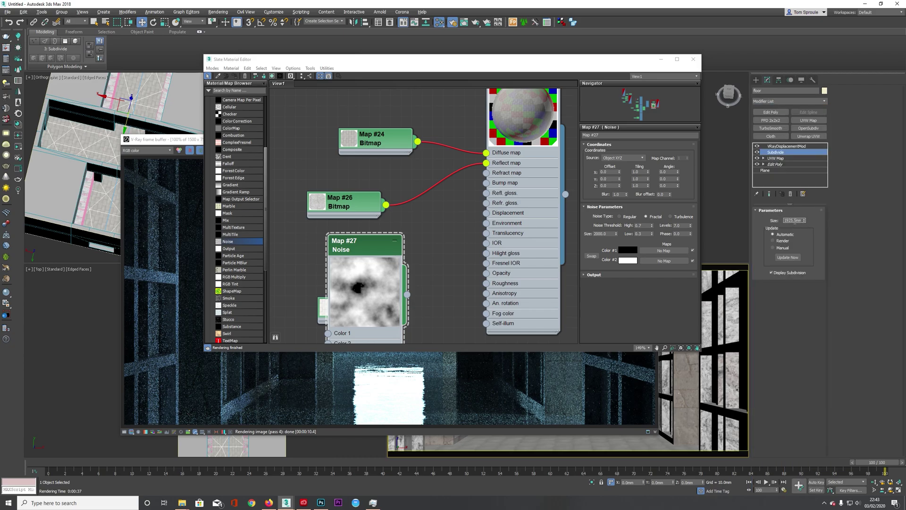
{"action": "type", "text": "150"}
{"action": "key", "text": "Return"}
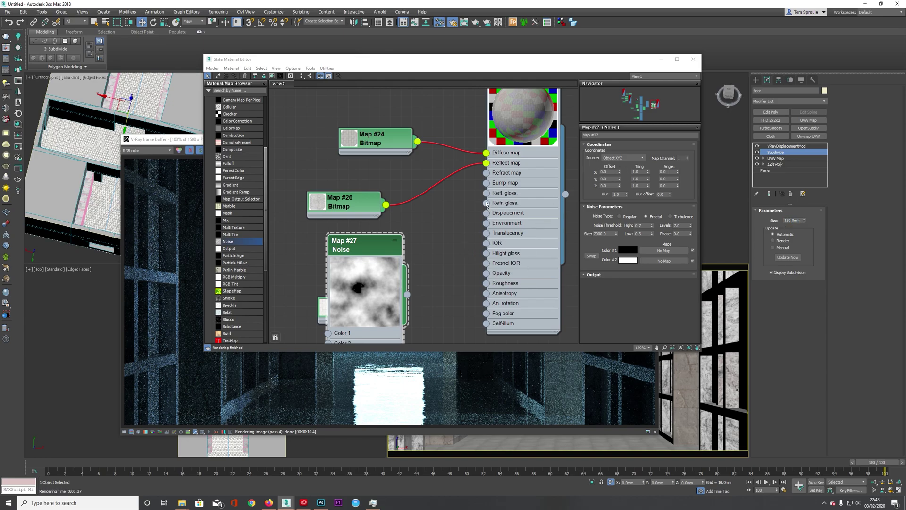
Step: Render the camera view with the subdivided floor, check memory usage in Task Manager, and stop the render
{"action": "key", "text": "shift+q"}
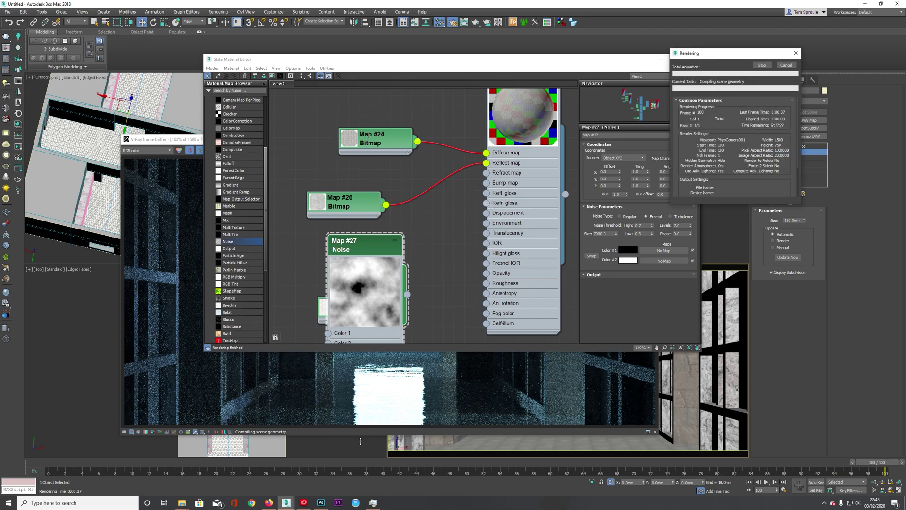
{"action": "left_click", "coordinate": [374, 502]}
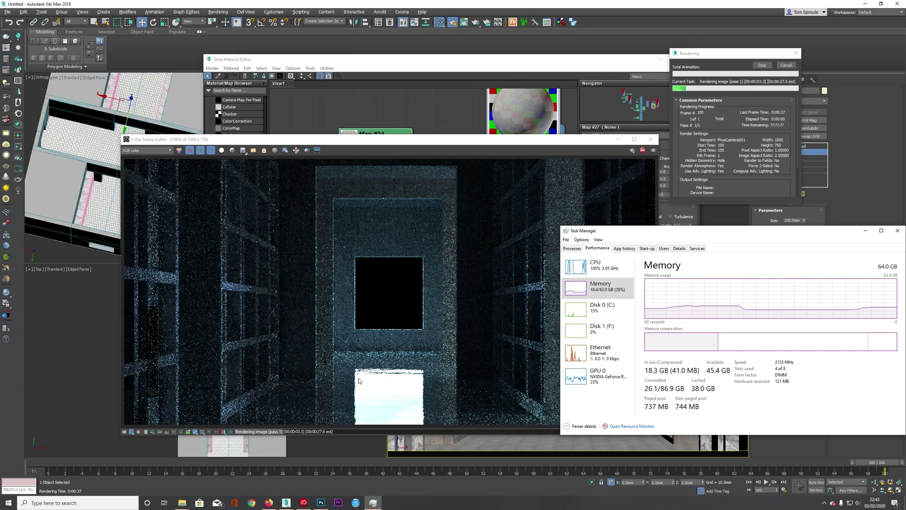
{"action": "left_click_drag", "start_coordinate": [731, 235], "coordinate": [669, 256]}
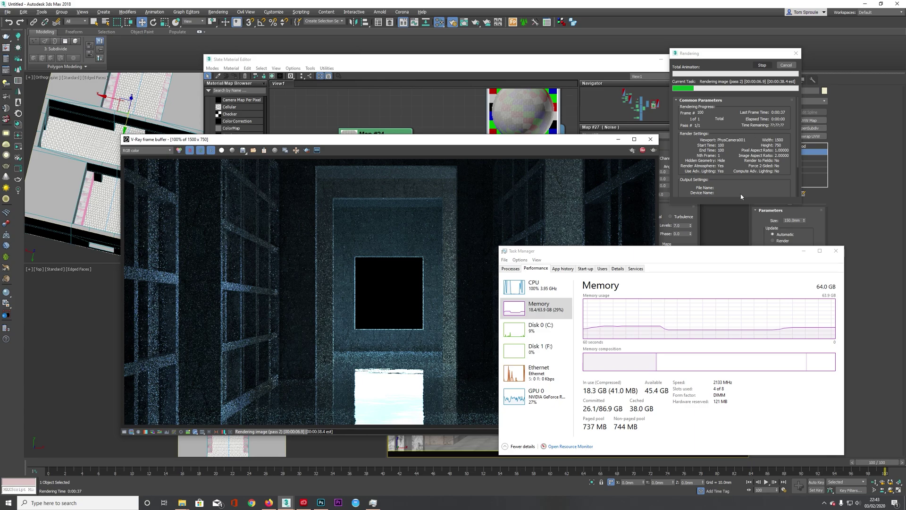
{"action": "left_click", "coordinate": [631, 310]}
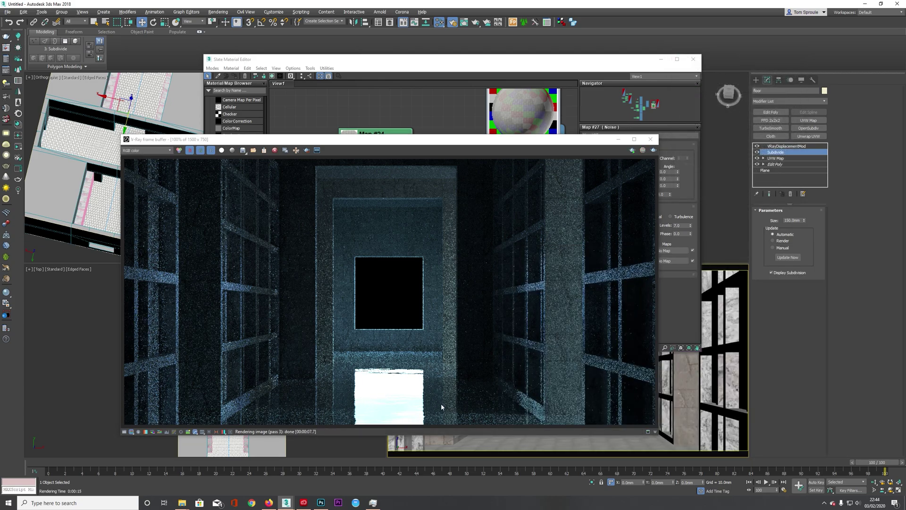
Step: Set the Noise map's size to 1000 and its noise type to Regular
{"action": "left_click", "coordinate": [507, 110]}
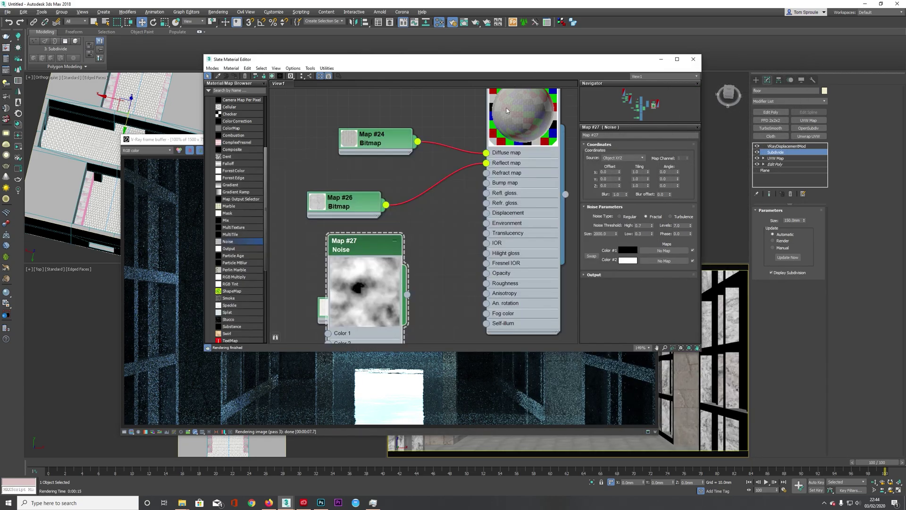
{"action": "double_click", "coordinate": [606, 234]}
{"action": "type", "text": "1000"}
{"action": "key", "text": "Return"}
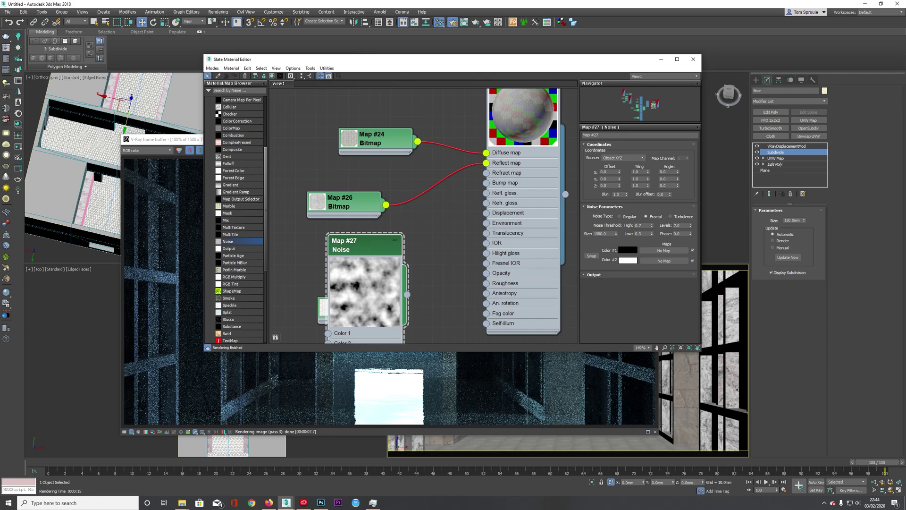
{"action": "left_click", "coordinate": [629, 217]}
Step: Render the camera view again and bring up the mausoleum reference in Photoshop for comparison
{"action": "key", "text": "shift+q"}
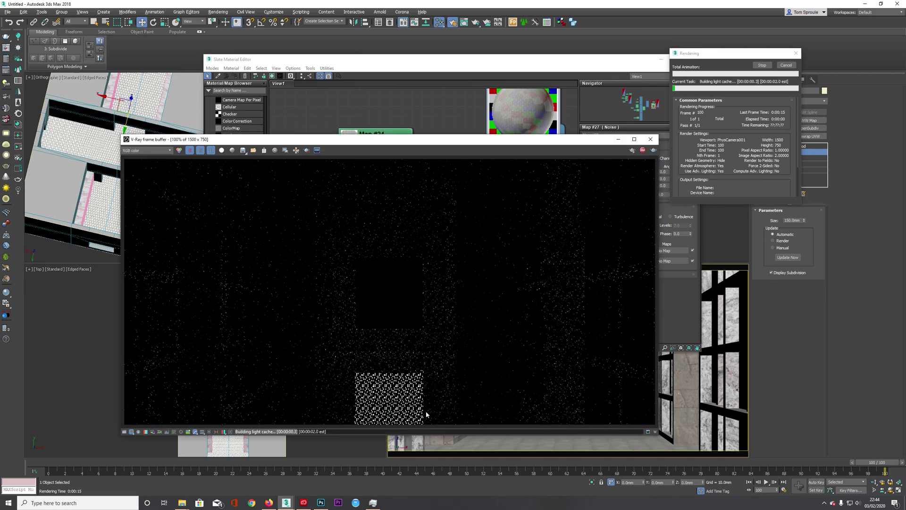
{"action": "left_click", "coordinate": [326, 502]}
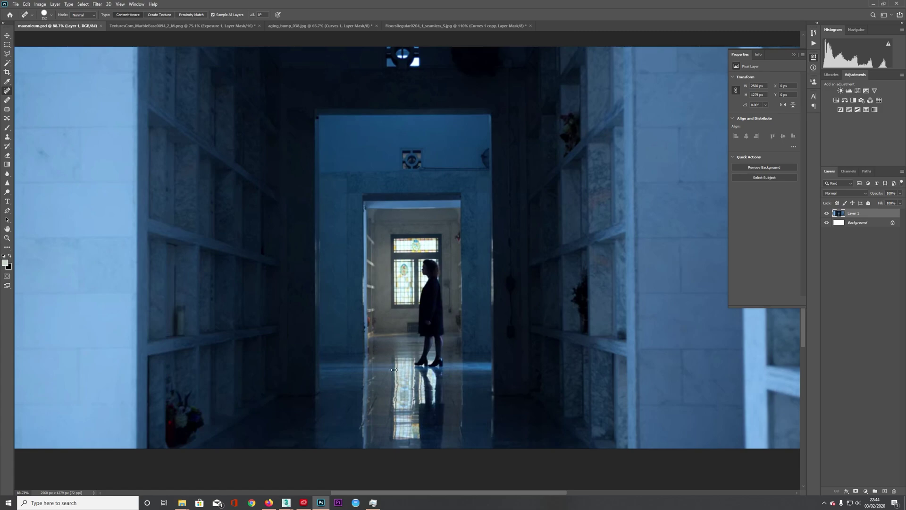
Step: Return to 3ds Max, stop the render, and set the Noise map to Fractal with its levels at 2
{"action": "left_click", "coordinate": [873, 4]}
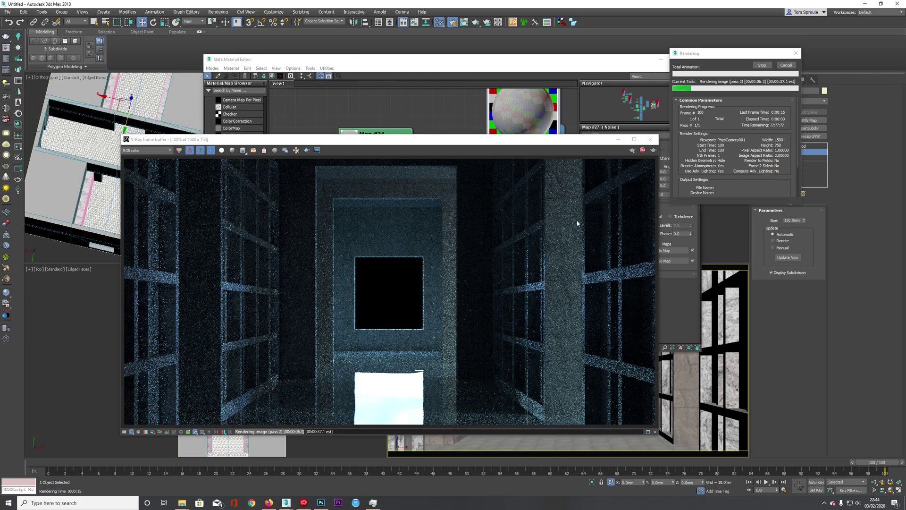
{"action": "left_click", "coordinate": [642, 150]}
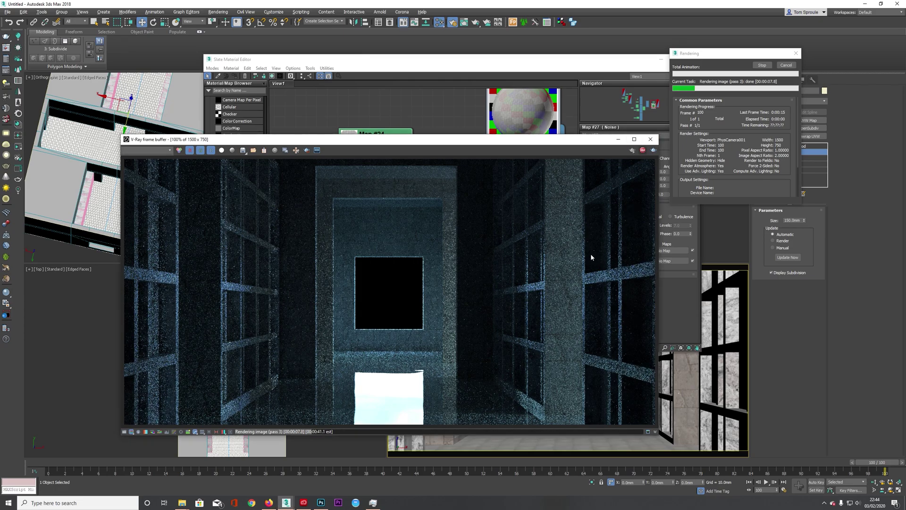
{"action": "left_click", "coordinate": [501, 74]}
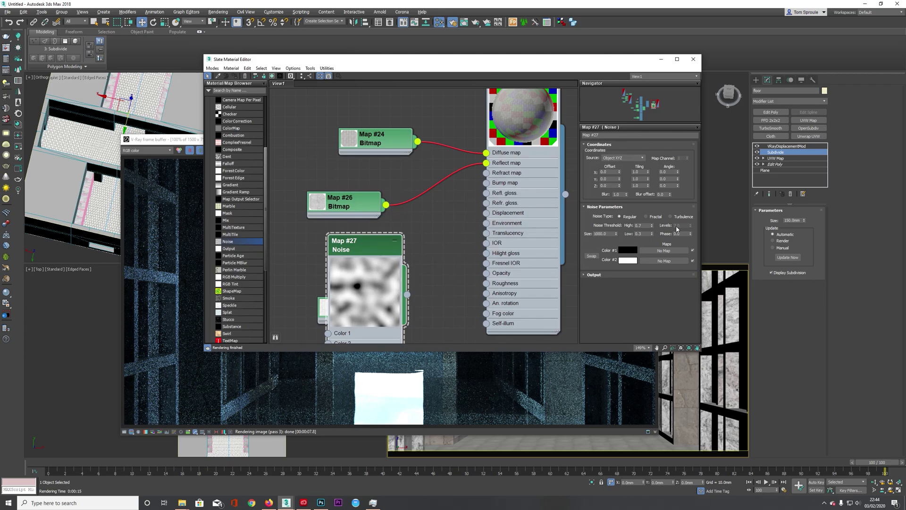
{"action": "left_click", "coordinate": [646, 217]}
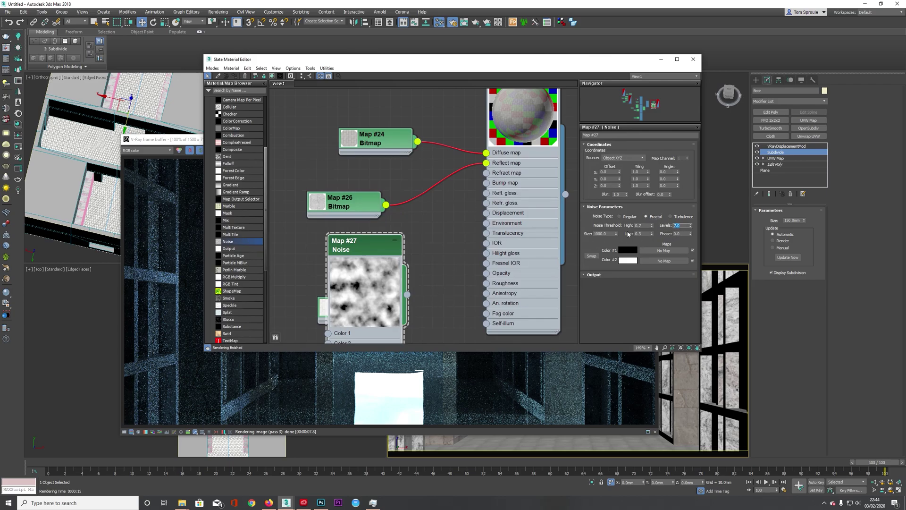
{"action": "type", "text": "3"}
{"action": "key", "text": "Tab"}
{"action": "double_click", "coordinate": [683, 225]}
{"action": "type", "text": "2"}
{"action": "key", "text": "Tab"}
{"action": "left_click", "coordinate": [624, 219]}
{"action": "left_click", "coordinate": [648, 218]}
Step: Render the camera view with the fractal noise, check memory usage in Task Manager, and stop the render
{"action": "left_click", "coordinate": [497, 361]}
{"action": "left_click", "coordinate": [653, 150]}
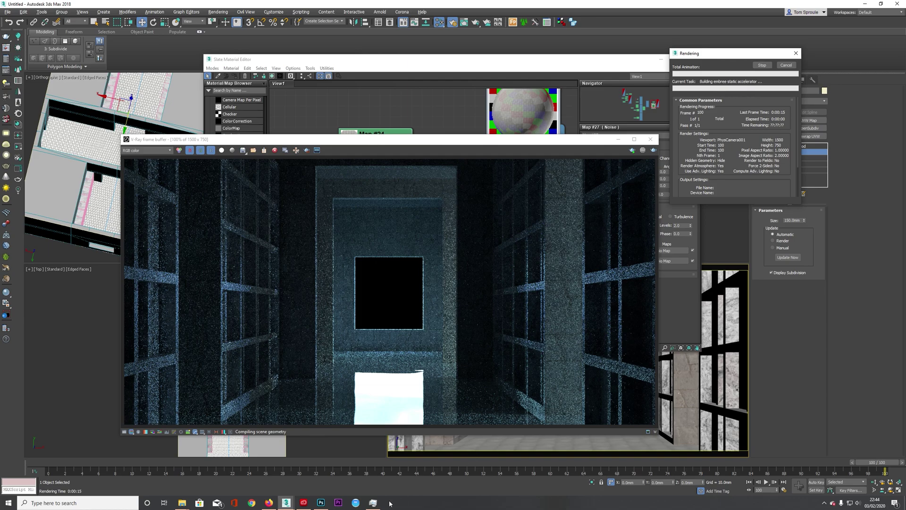
{"action": "left_click", "coordinate": [373, 503]}
{"action": "left_click", "coordinate": [804, 251]}
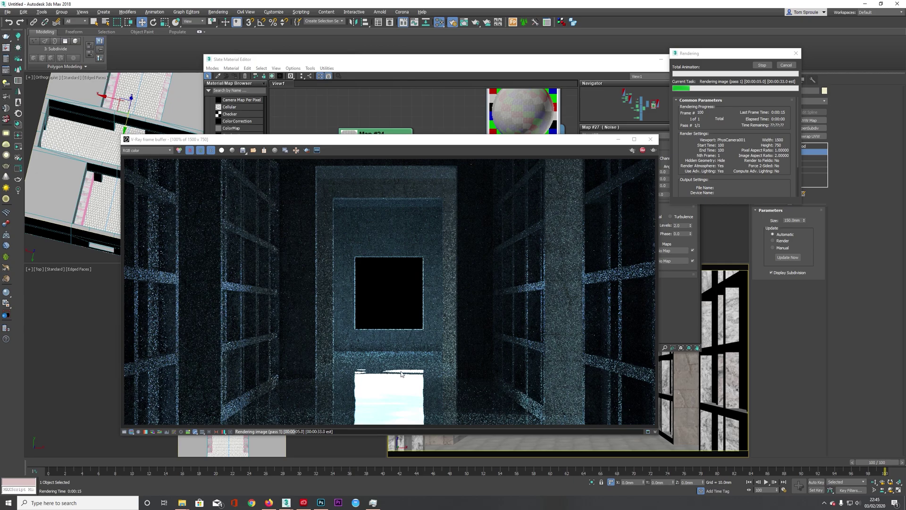
{"action": "left_click", "coordinate": [642, 150]}
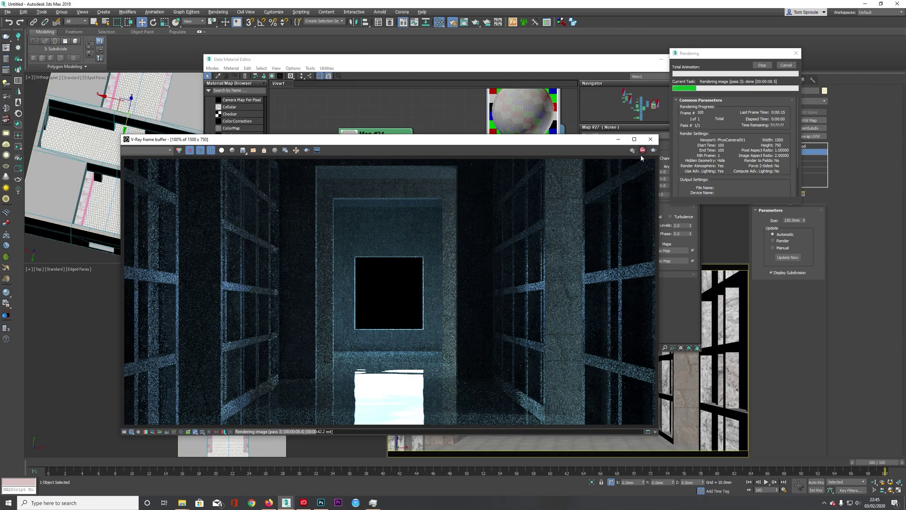
Step: Add a Mix map, wiring the tile displacement bitmap into Color 1 and the Noise map into Color 2
{"action": "left_click", "coordinate": [651, 141]}
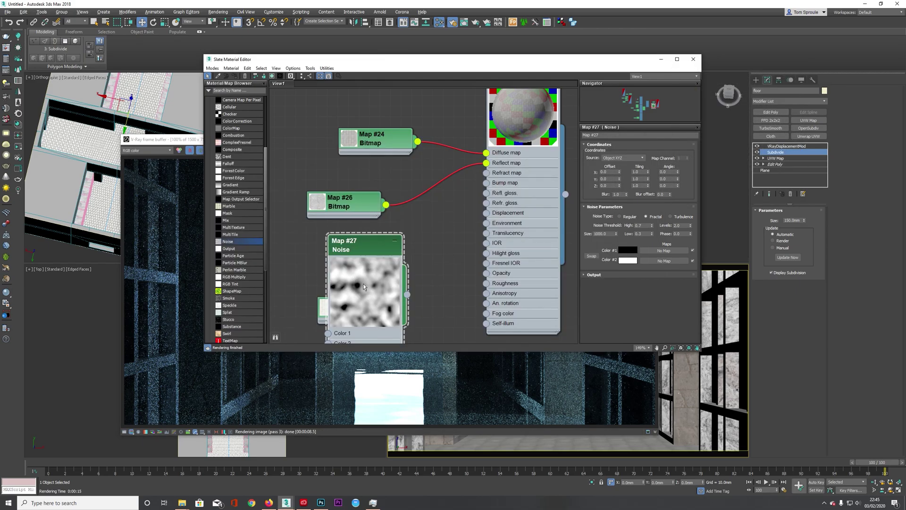
{"action": "scroll", "coordinate": [375, 256], "scroll_direction": "down", "scroll_amount": 1}
{"action": "middle_click_drag", "start_coordinate": [375, 257], "coordinate": [421, 263]}
{"action": "left_click_drag", "start_coordinate": [229, 220], "coordinate": [466, 254]}
{"action": "left_click_drag", "start_coordinate": [419, 287], "coordinate": [366, 261]}
{"action": "double_click", "coordinate": [324, 275]}
{"action": "left_click_drag", "start_coordinate": [401, 316], "coordinate": [452, 290]}
{"action": "left_click_drag", "start_coordinate": [384, 255], "coordinate": [426, 293]}
{"action": "left_click_drag", "start_coordinate": [354, 243], "coordinate": [337, 281]}
Step: Set the Mix map's mix amount to 50
{"action": "left_click", "coordinate": [460, 270]}
{"action": "left_click", "coordinate": [626, 181]}
{"action": "type", "text": "50"}
{"action": "key", "text": "Return"}
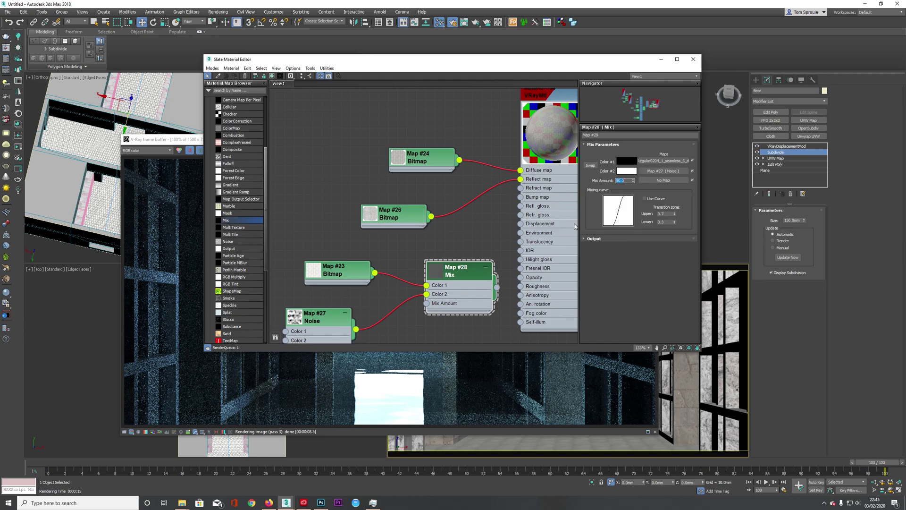
{"action": "left_click_drag", "start_coordinate": [633, 180], "coordinate": [630, 302]}
{"action": "left_click_drag", "start_coordinate": [633, 180], "coordinate": [535, 219]}
{"action": "type", "text": "50"}
{"action": "key", "text": "Return"}
Step: Assign the Mix map as the texmap of the floor's VRayDisplacementMod and render the camera view
{"action": "left_click_drag", "start_coordinate": [462, 280], "coordinate": [680, 236]}
{"action": "left_click", "coordinate": [790, 147]}
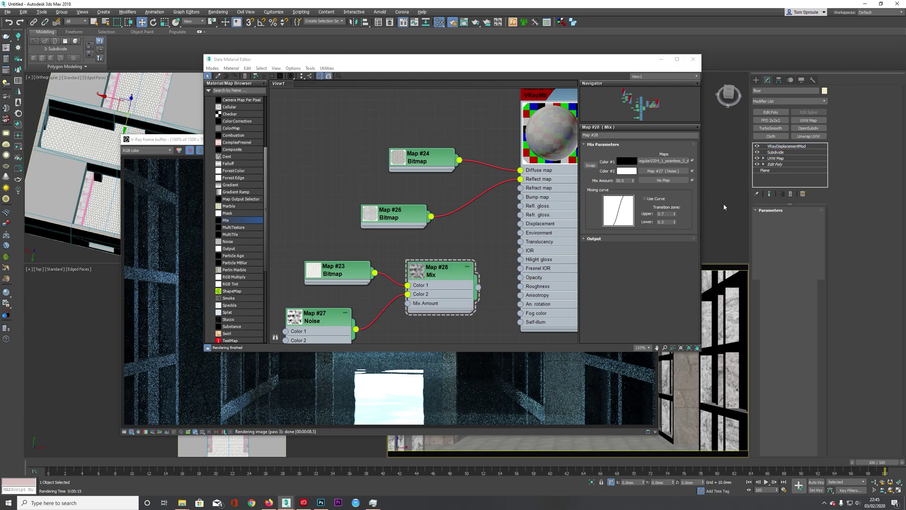
{"action": "left_click_drag", "start_coordinate": [477, 288], "coordinate": [788, 263]}
{"action": "left_click", "coordinate": [438, 270]}
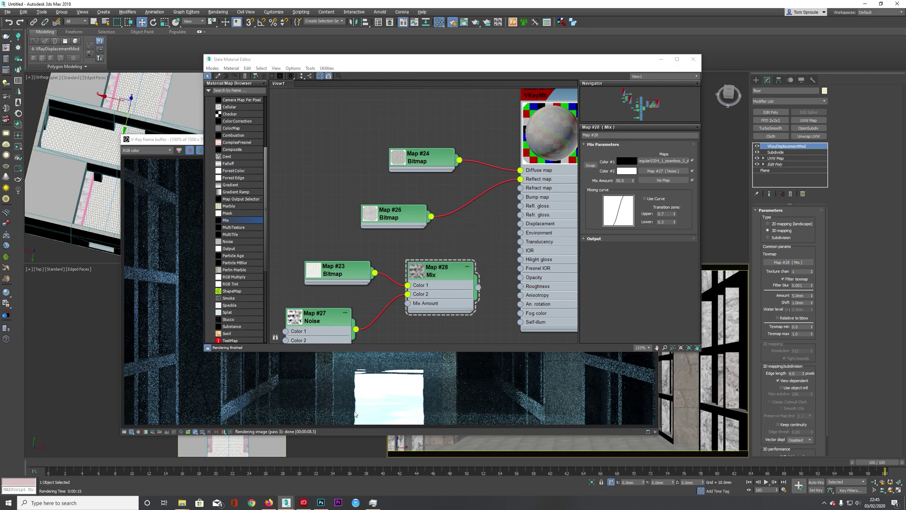
{"action": "left_click", "coordinate": [200, 156]}
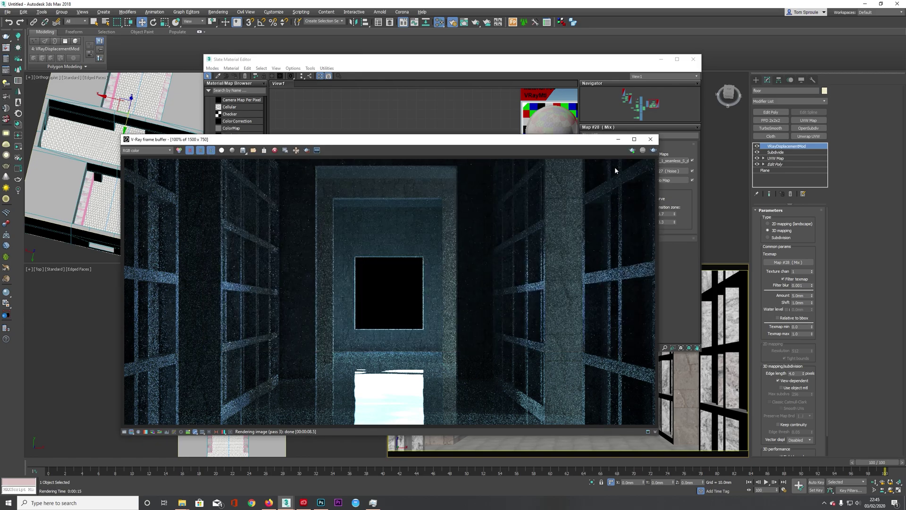
{"action": "left_click", "coordinate": [654, 150]}
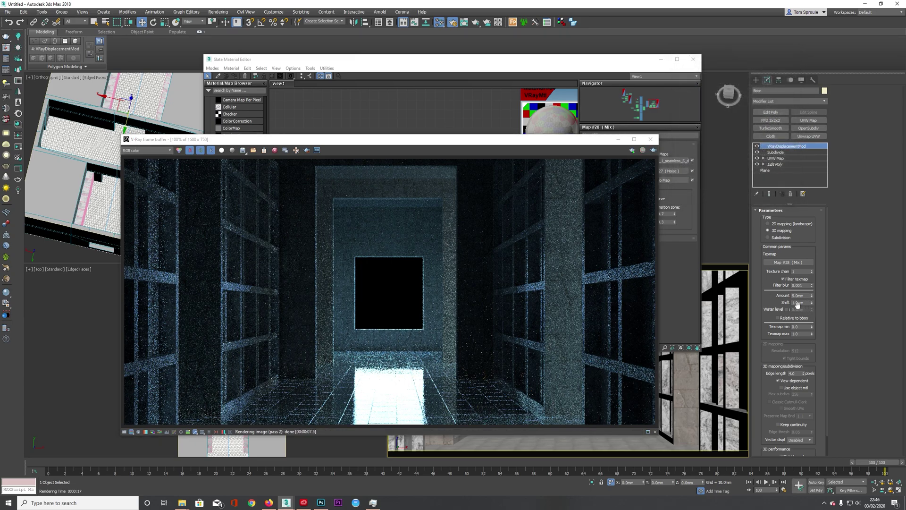
Step: Set the floor's displacement amount to 10 mm, render the camera view again, and stop the render
{"action": "left_click_drag", "start_coordinate": [805, 296], "coordinate": [775, 306]}
{"action": "type", "text": "10"}
{"action": "key", "text": "Return"}
{"action": "key", "text": "shift+q"}
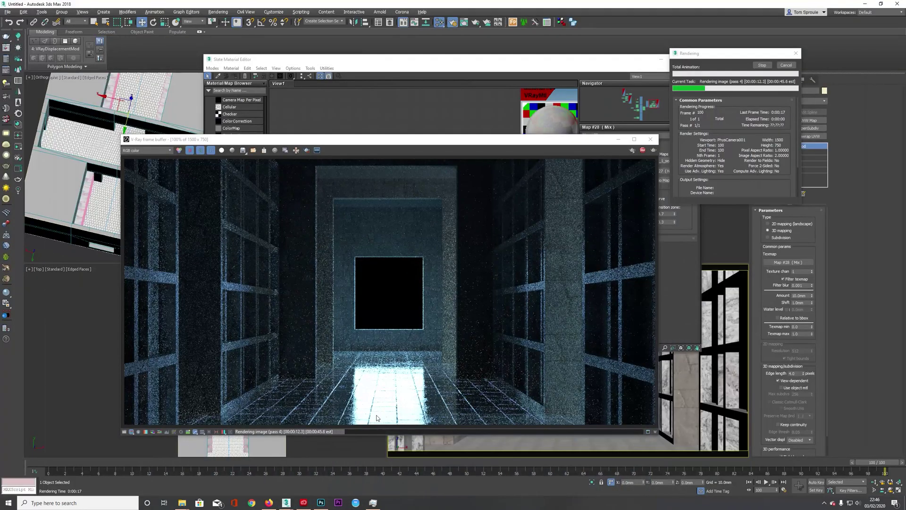
{"action": "left_click", "coordinate": [642, 150]}
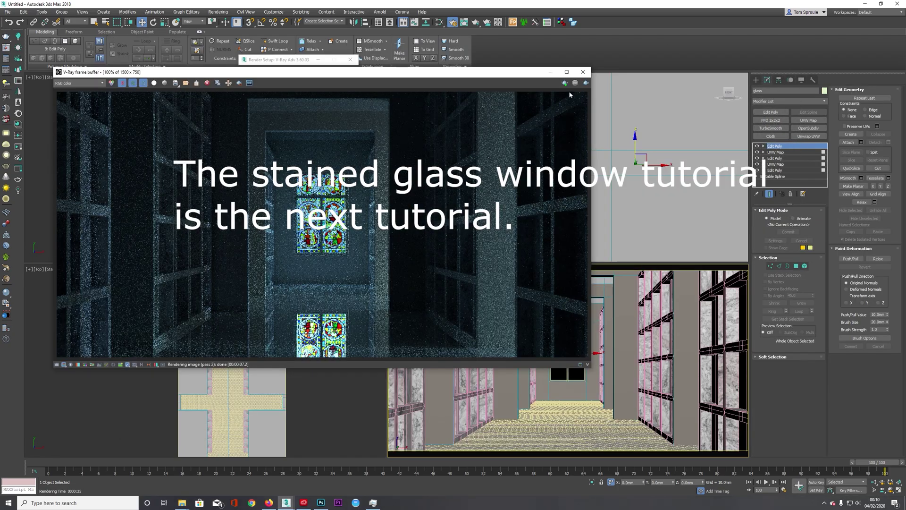
Step: Enable Displacement in V-Ray's global switches and render the camera view with the stained glass window
{"action": "left_click_drag", "start_coordinate": [358, 72], "coordinate": [341, 179]}
{"action": "left_click", "coordinate": [278, 116]}
{"action": "left_click", "coordinate": [264, 116]}
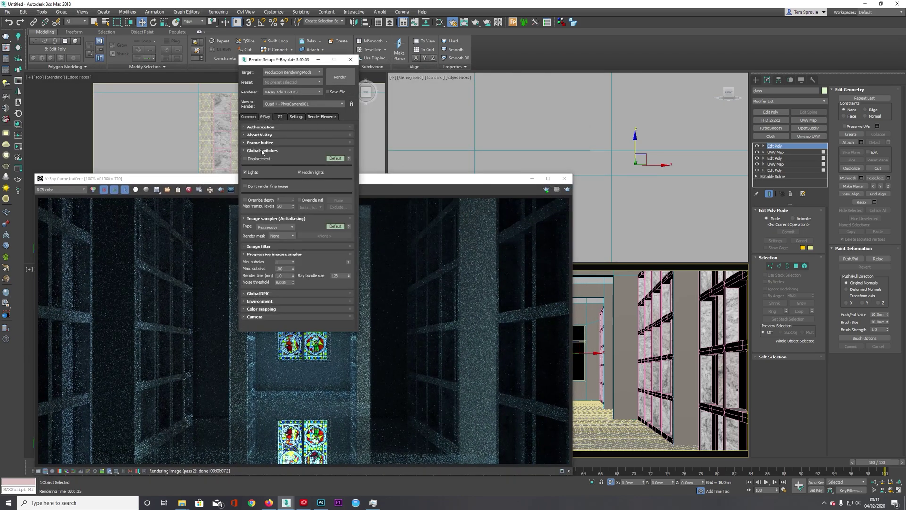
{"action": "left_click_drag", "start_coordinate": [448, 179], "coordinate": [501, 59]}
{"action": "left_click", "coordinate": [619, 70]}
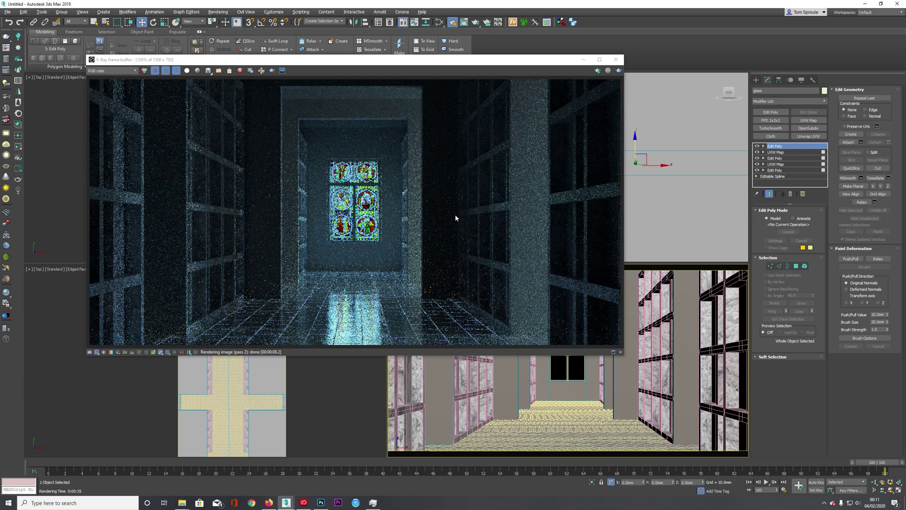
Step: Set the render multiplier of the VRayHDRI map to 10 in the Slate Material Editor
{"action": "key", "text": "m"}
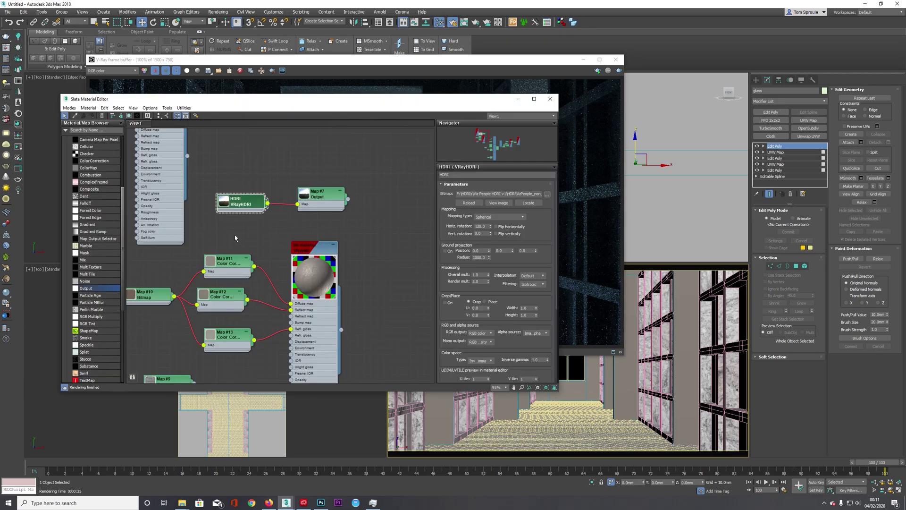
{"action": "left_click", "coordinate": [484, 282]}
{"action": "type", "text": "10"}
{"action": "key", "text": "Return"}
Step: Render the camera view with the stronger HDRI and compare it with the mausoleum reference in Photoshop
{"action": "left_click", "coordinate": [465, 71]}
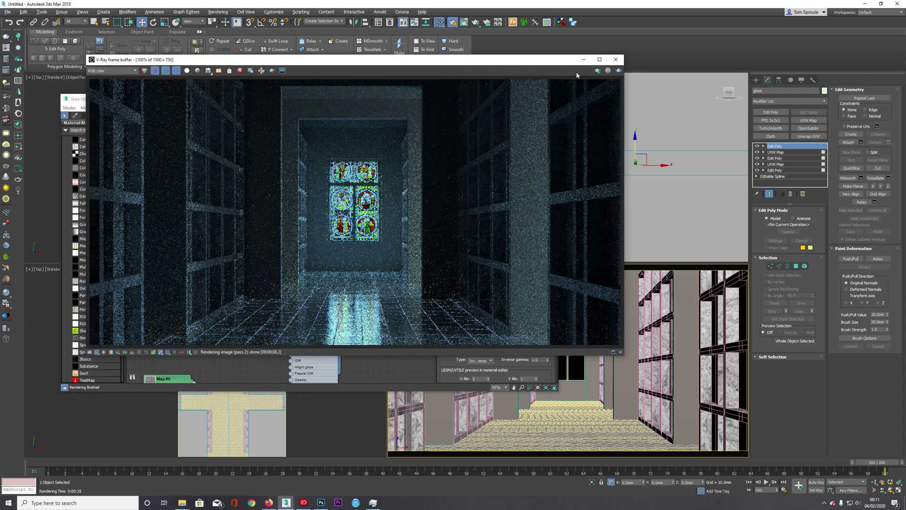
{"action": "left_click", "coordinate": [619, 70]}
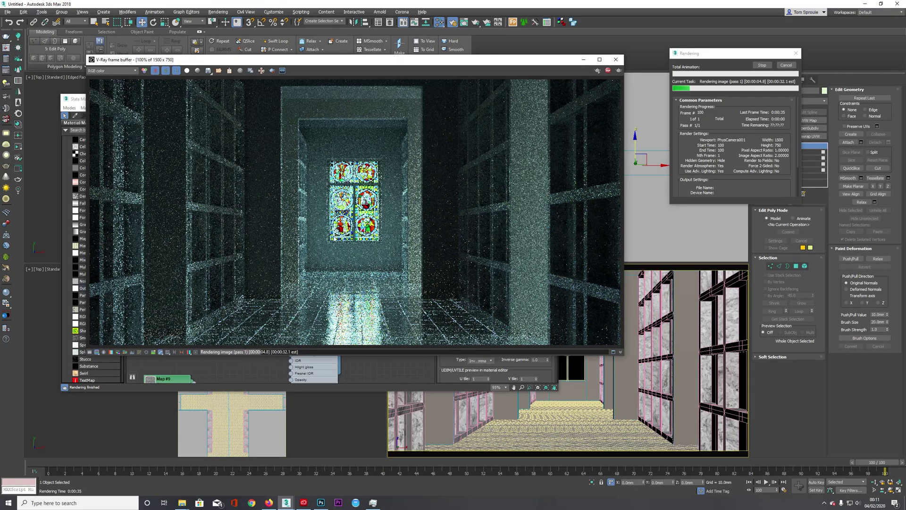
{"action": "left_click", "coordinate": [319, 503]}
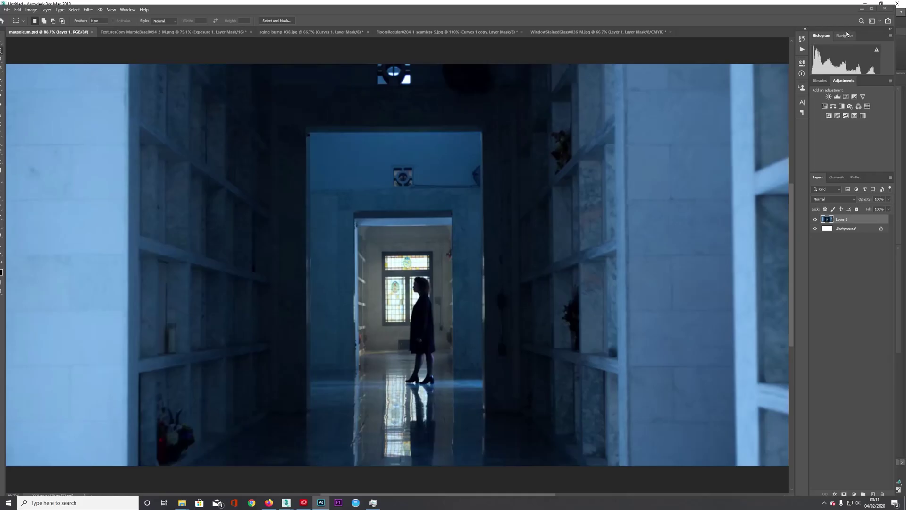
{"action": "left_click_drag", "start_coordinate": [823, 10], "coordinate": [824, 52]}
{"action": "left_click", "coordinate": [856, 55]}
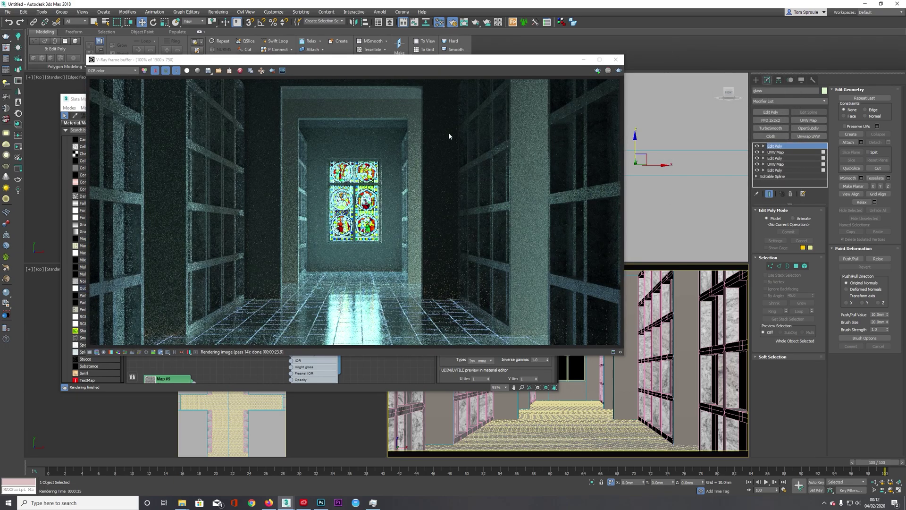
Step: Edit the VRayHDRI map's render multiplier again and close the Slate Material Editor
{"action": "left_click_drag", "start_coordinate": [404, 66], "coordinate": [419, 120]}
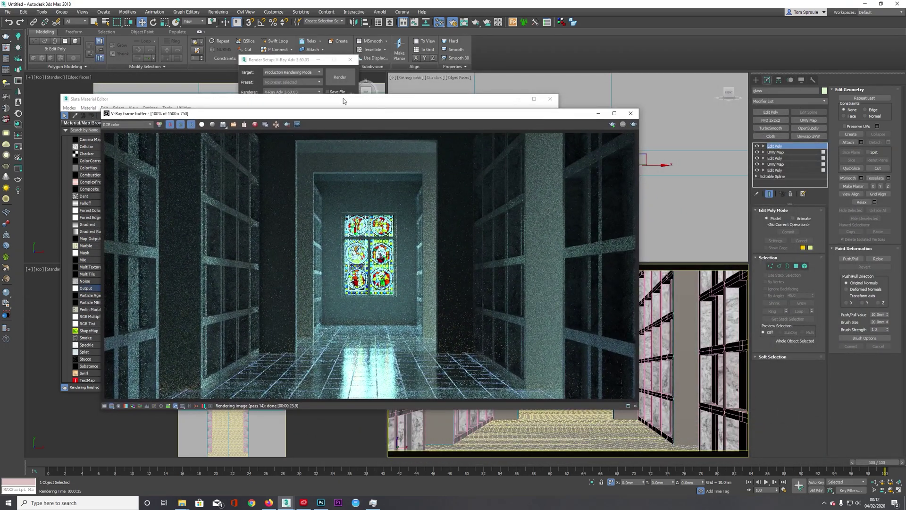
{"action": "left_click", "coordinate": [344, 99]}
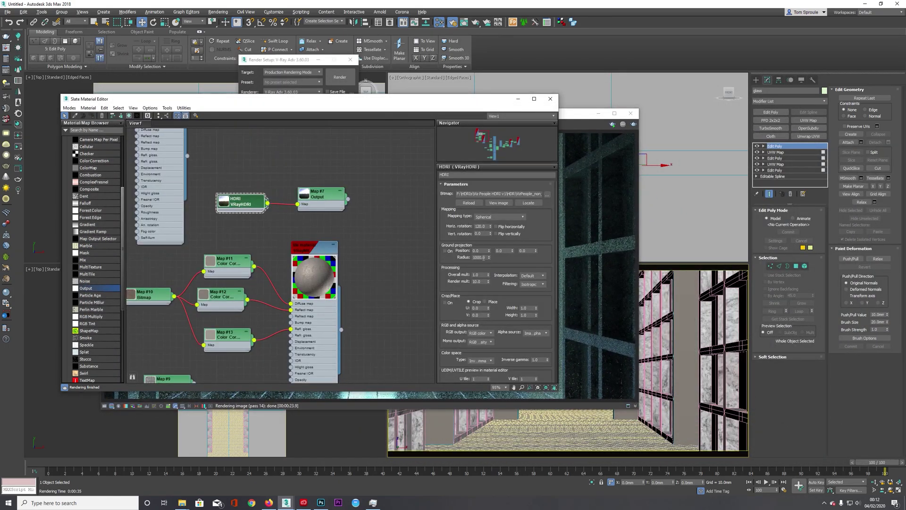
{"action": "double_click", "coordinate": [482, 281]}
{"action": "key", "text": "Return"}
{"action": "mouse_move", "coordinate": [399, 104]}
{"action": "left_mouse_down"}
{"action": "mouse_move", "coordinate": [395, 138]}
{"action": "mouse_move", "coordinate": [398, 104]}
{"action": "left_mouse_up"}
{"action": "left_click", "coordinate": [550, 99]}
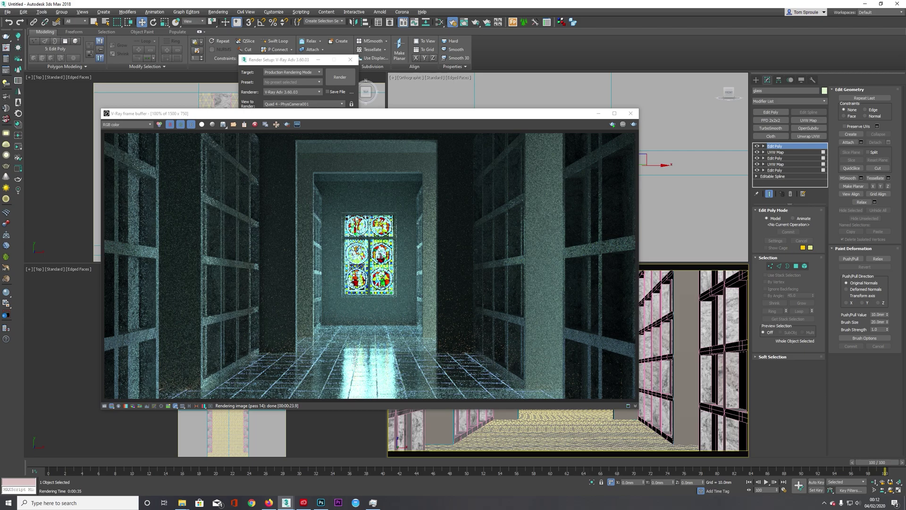
Step: Recheck the mausoleum reference in Photoshop and mark a render region over the front of the floor in 3ds Max
{"action": "left_click", "coordinate": [321, 503]}
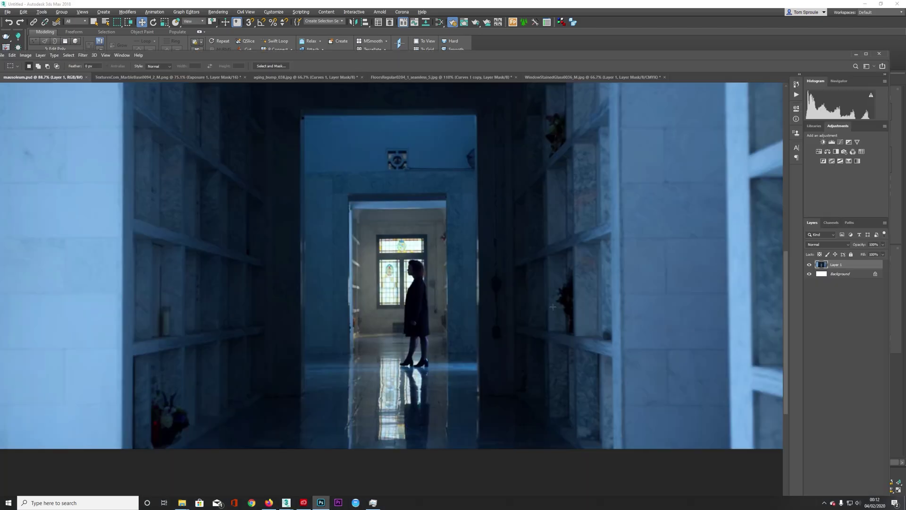
{"action": "left_click", "coordinate": [855, 53]}
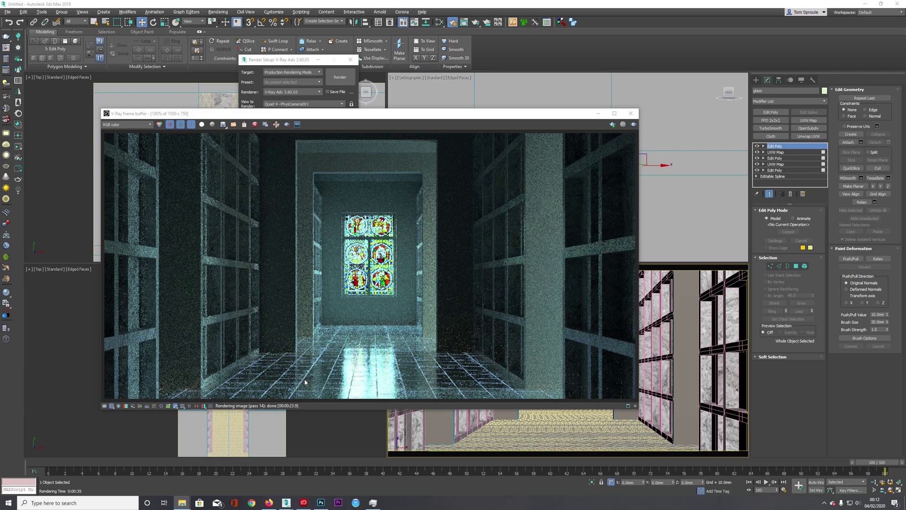
{"action": "left_click", "coordinate": [286, 124]}
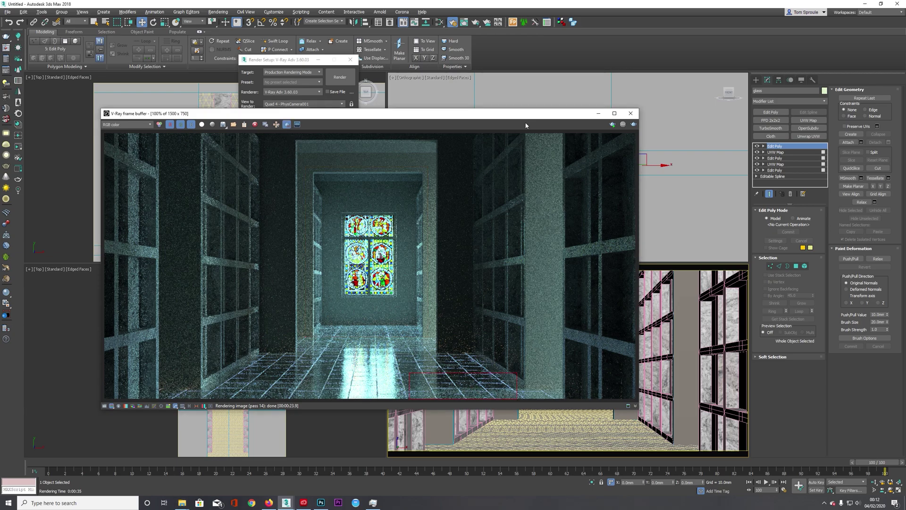
Step: In Photoshop, steepen the topmost Curves adjustment of FloorsRegular0204_1_seamless_S.jpg to turn the tiles pure white against near-black grout lines
{"action": "key", "text": "m"}
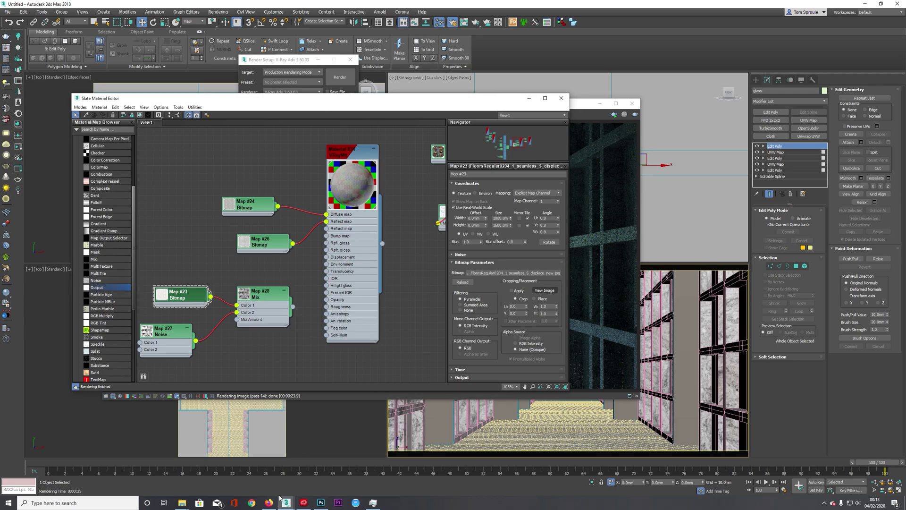
{"action": "left_click", "coordinate": [321, 502]}
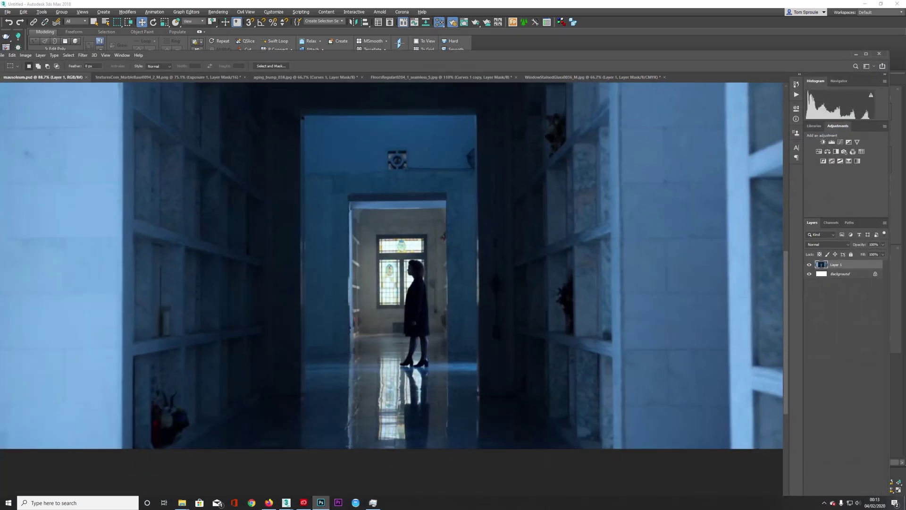
{"action": "left_click", "coordinate": [293, 77]}
{"action": "left_click", "coordinate": [401, 77]}
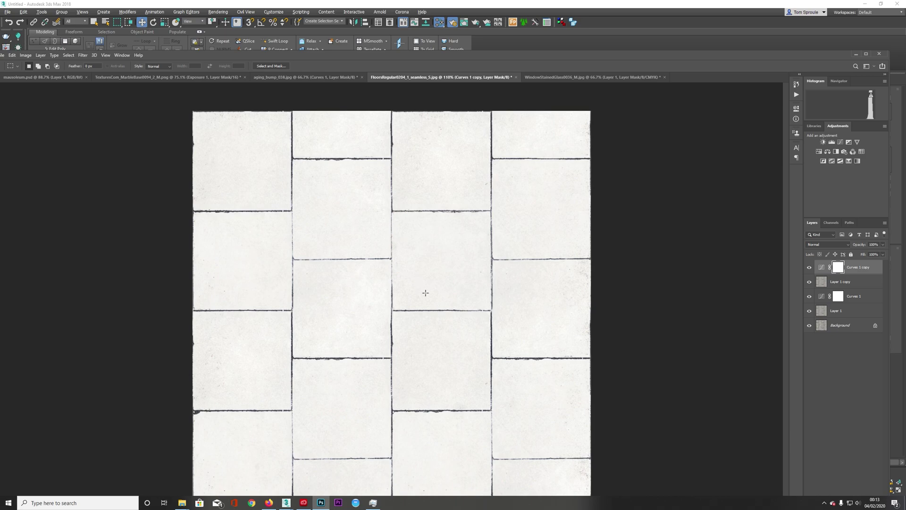
{"action": "scroll", "coordinate": [431, 348], "scroll_direction": "up", "scroll_amount": 8, "text": "alt"}
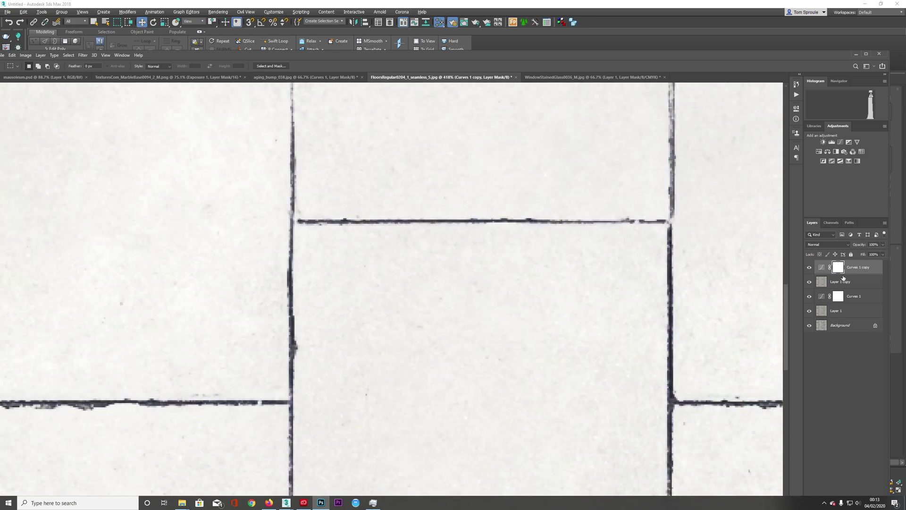
{"action": "double_click", "coordinate": [822, 268]}
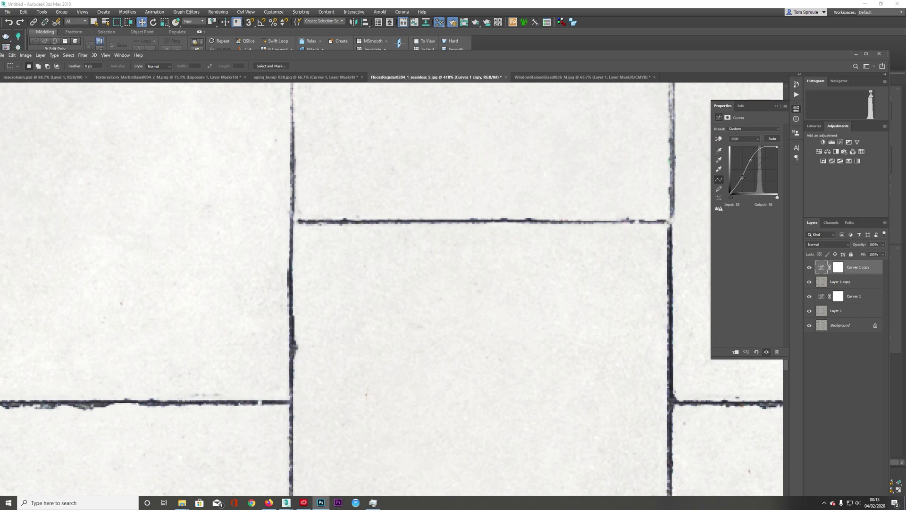
{"action": "left_click_drag", "start_coordinate": [742, 178], "coordinate": [744, 180]}
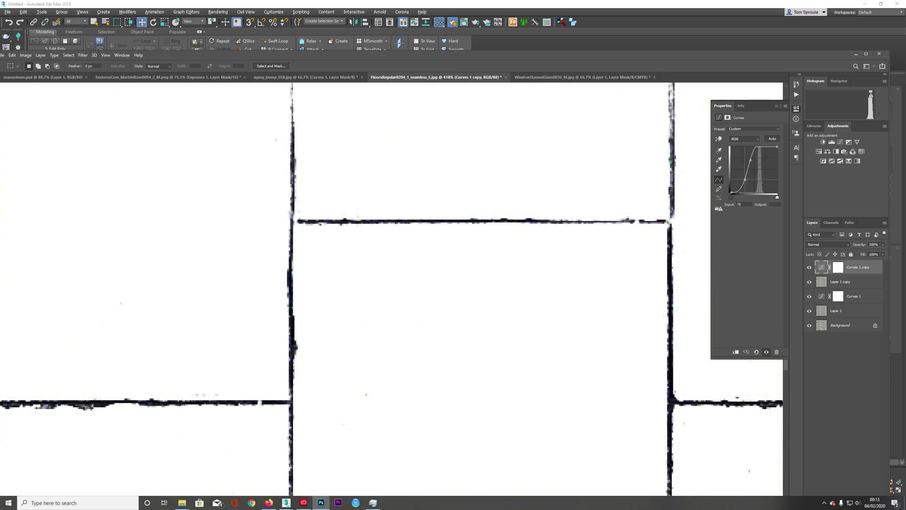
{"action": "scroll", "coordinate": [572, 226], "scroll_direction": "down", "scroll_amount": 4, "text": "alt"}
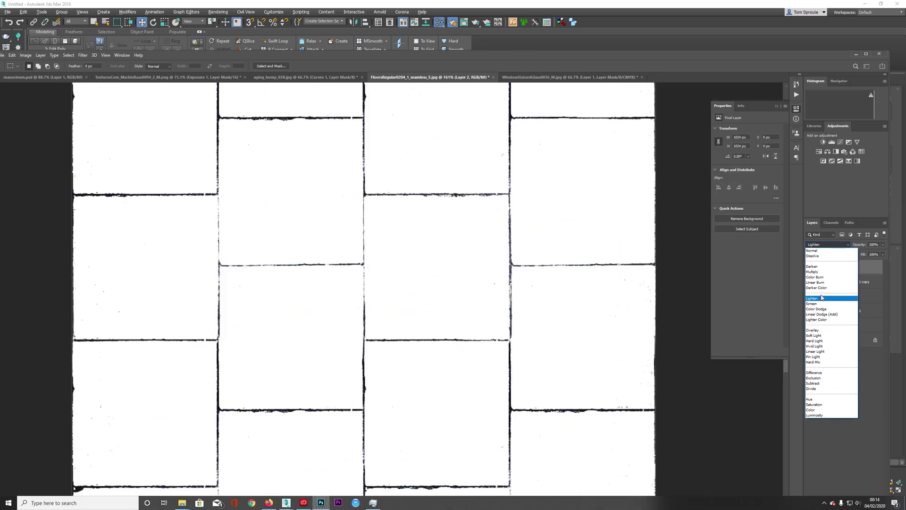
Step: Set the blend mode of Layer 2 to Multiply and maximize the Photoshop window
{"action": "left_click", "coordinate": [812, 272]}
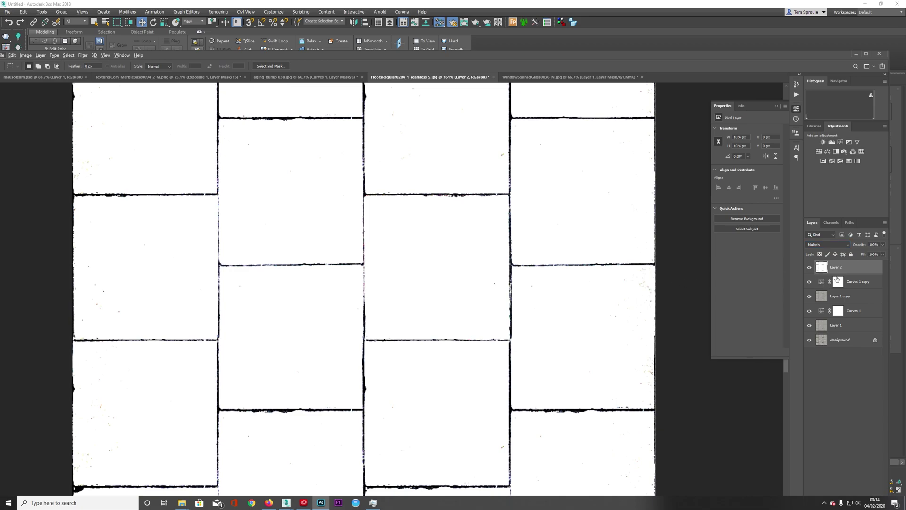
{"action": "scroll", "coordinate": [582, 290], "scroll_direction": "up", "scroll_amount": 2, "text": "alt"}
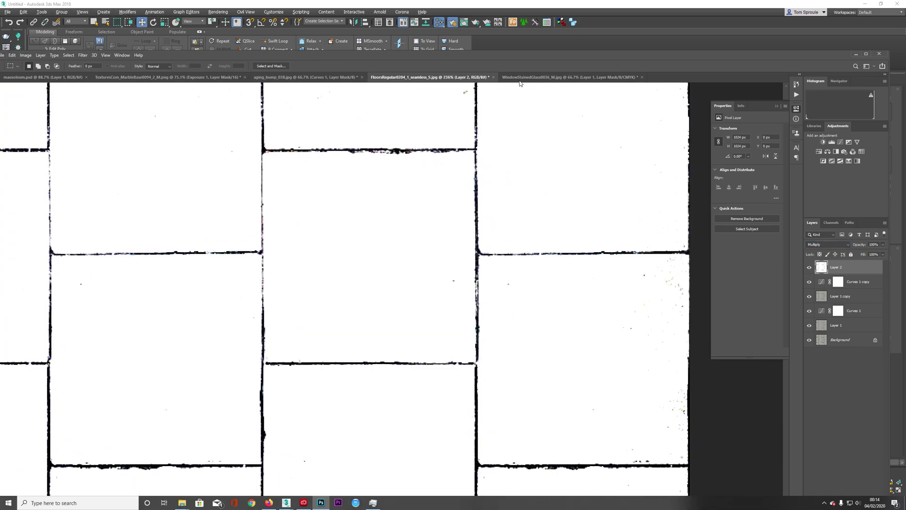
{"action": "left_click", "coordinate": [866, 53]}
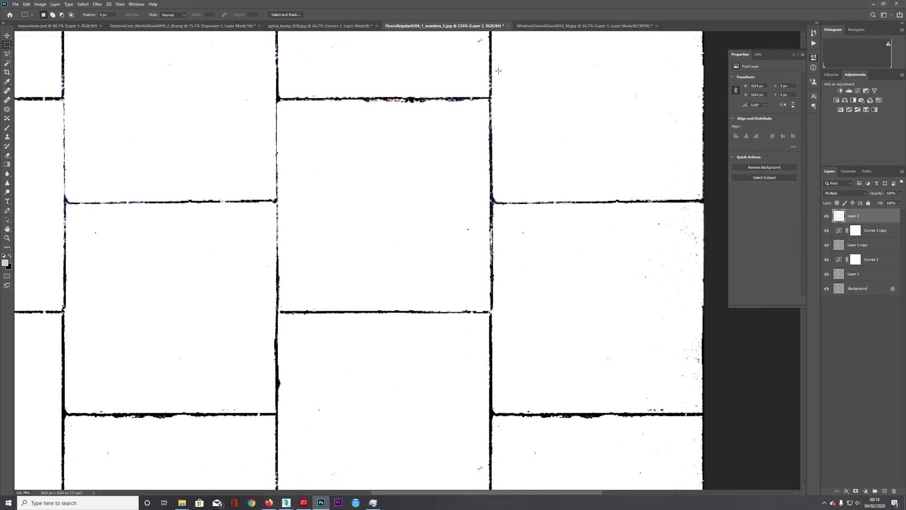
Step: Soften Layer 2 with a Gaussian Blur of 2 pixels radius
{"action": "left_click", "coordinate": [97, 4]}
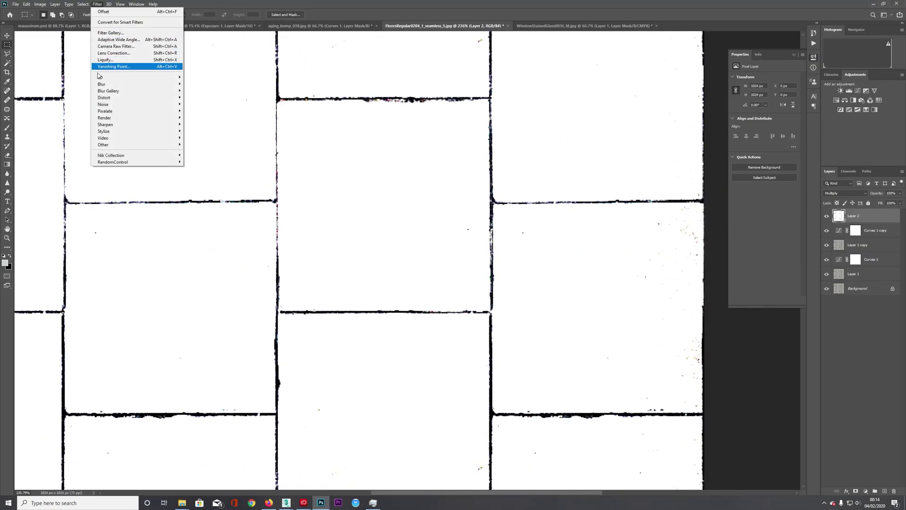
{"action": "mouse_move", "coordinate": [179, 85]}
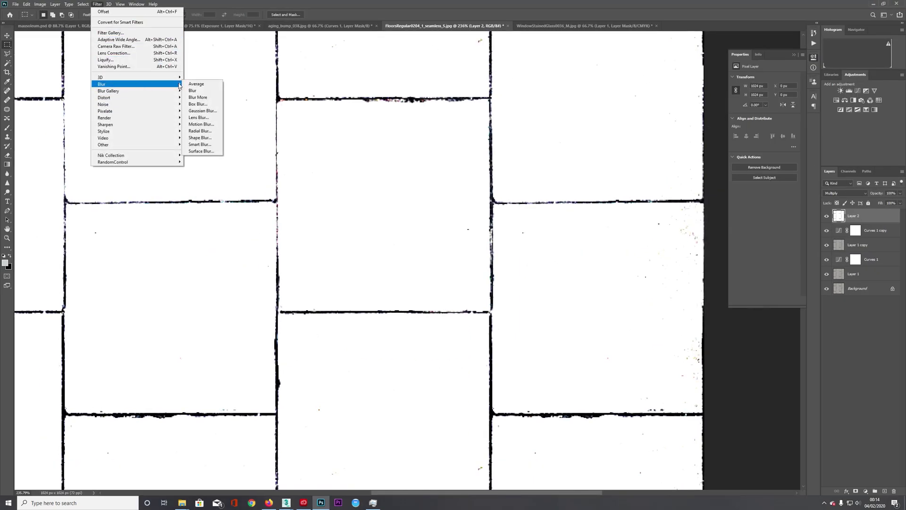
{"action": "left_click", "coordinate": [202, 110]}
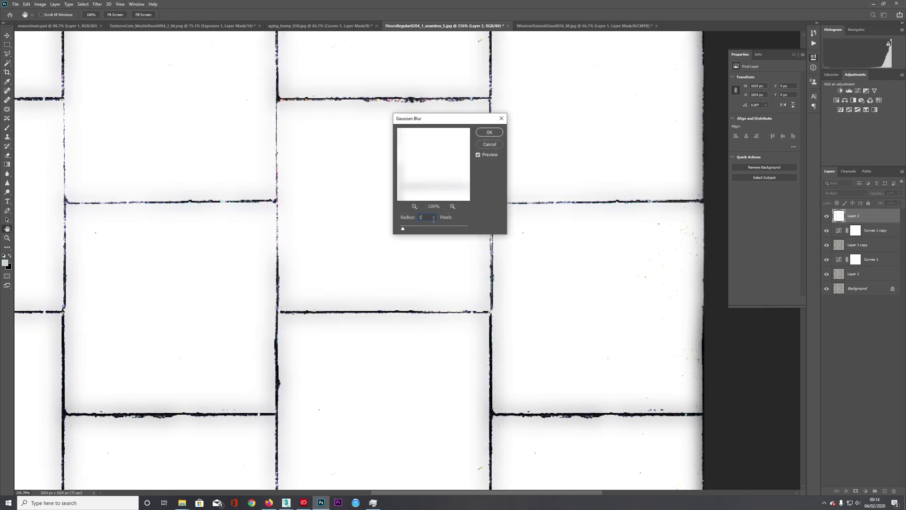
{"action": "type", "text": "1"}
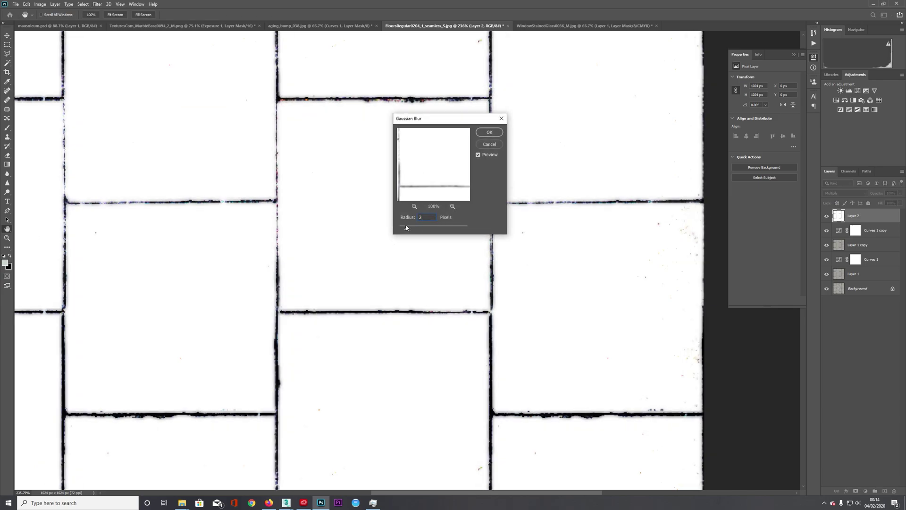
{"action": "type", "text": "1"}
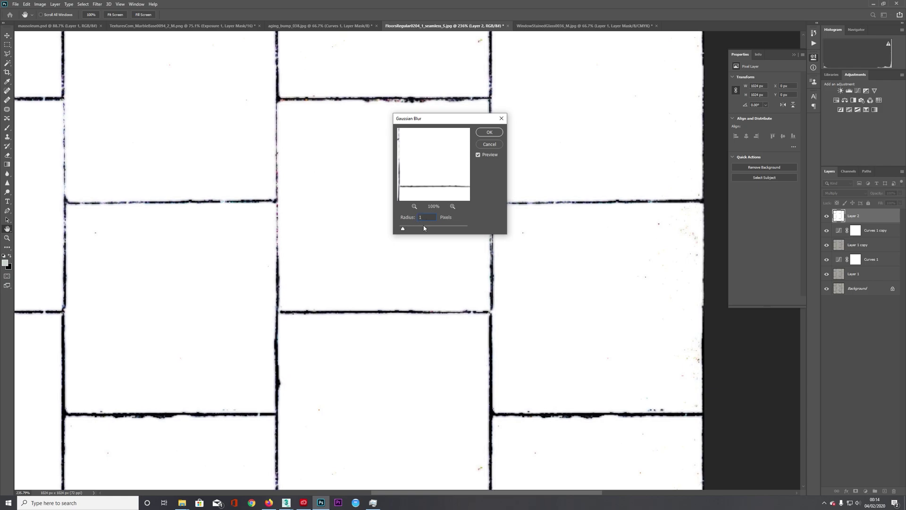
{"action": "type", "text": "2"}
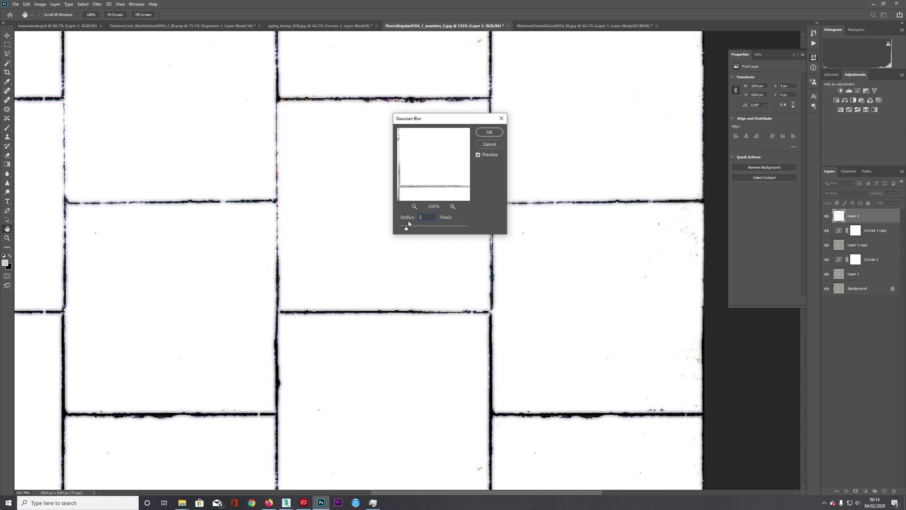
{"action": "left_click", "coordinate": [490, 135]}
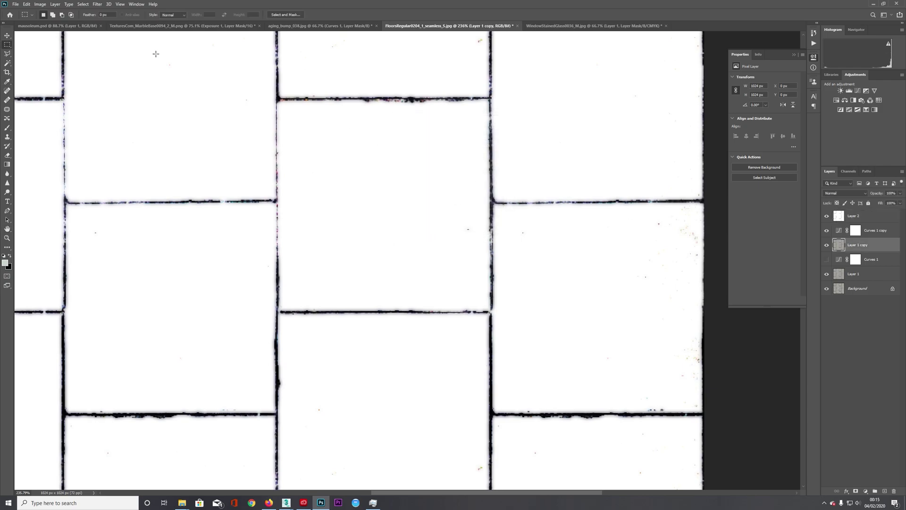
Step: Apply a Gaussian Blur of 2 pixels radius to Layer 1 copy to soften the underlying grout lines
{"action": "left_click", "coordinate": [97, 4]}
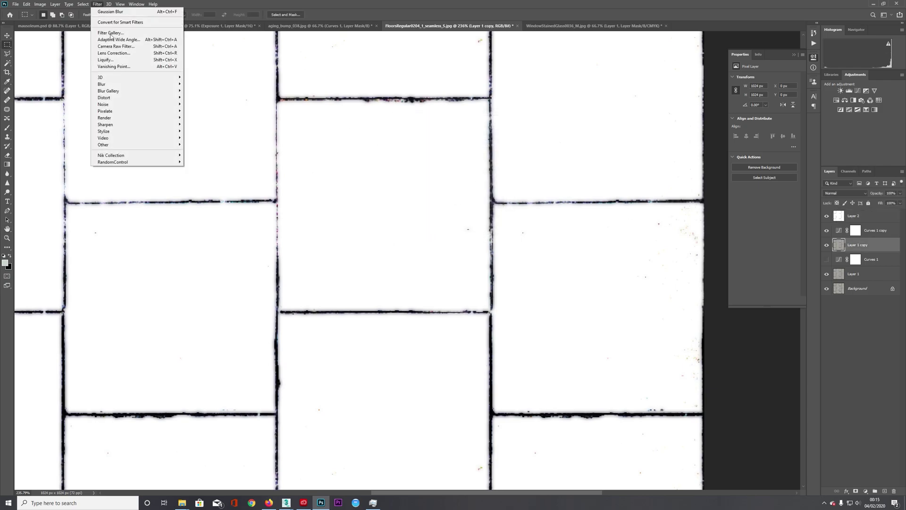
{"action": "mouse_move", "coordinate": [153, 85]}
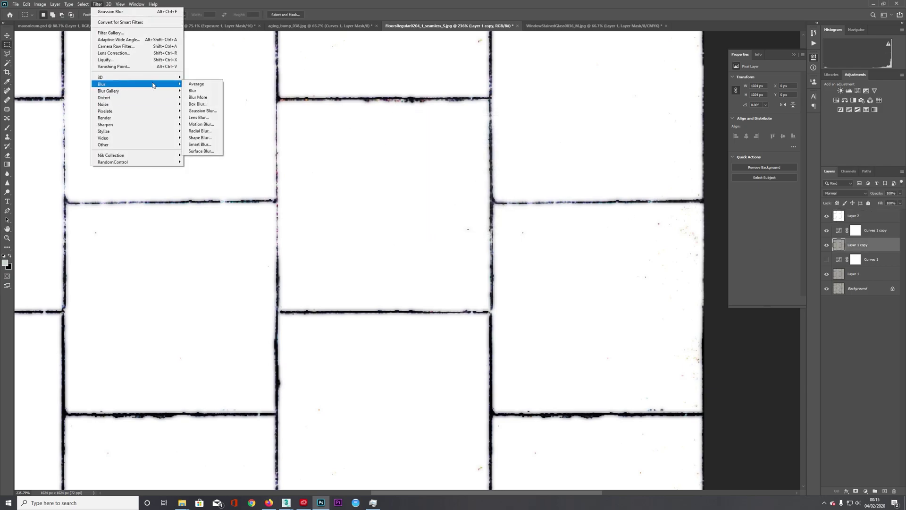
{"action": "left_click", "coordinate": [203, 111]}
{"action": "type", "text": "1"}
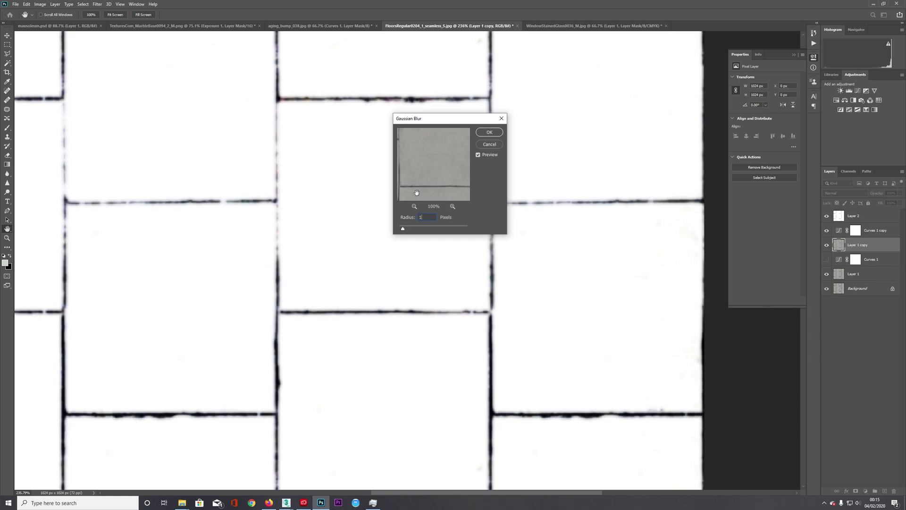
{"action": "left_click_drag", "start_coordinate": [414, 218], "coordinate": [389, 220]}
{"action": "type", "text": "2"}
{"action": "key", "text": "Tab"}
{"action": "left_click", "coordinate": [490, 134]}
{"action": "scroll", "coordinate": [420, 208], "scroll_direction": "down", "scroll_amount": 3, "text": "alt"}
{"action": "scroll", "coordinate": [421, 209], "scroll_direction": "up", "scroll_amount": 2, "text": "alt"}
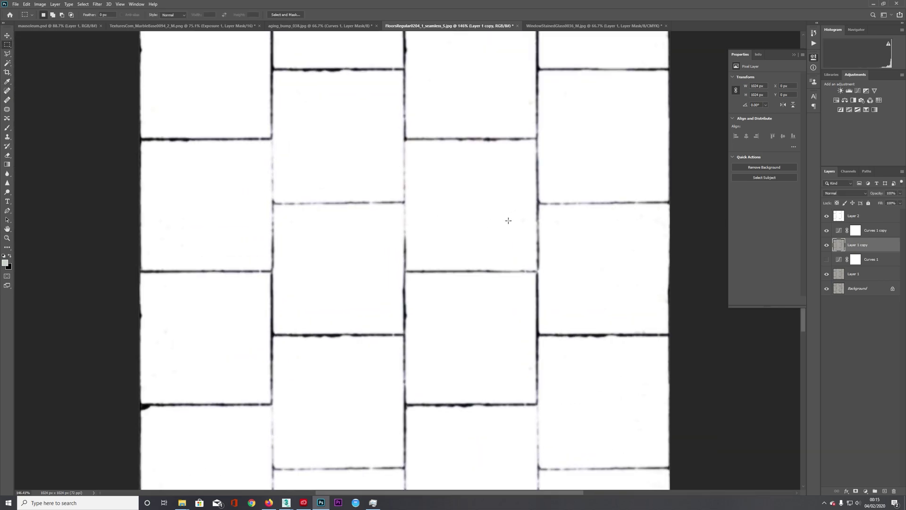
Step: Compare the tiles with Layer 2 hidden and shown, and duplicate Layer 2 once to strengthen the grout lines
{"action": "left_click", "coordinate": [826, 217]}
{"action": "left_click", "coordinate": [825, 216]}
{"action": "left_click", "coordinate": [826, 217]}
{"action": "left_click", "coordinate": [825, 216]}
{"action": "left_click", "coordinate": [857, 217]}
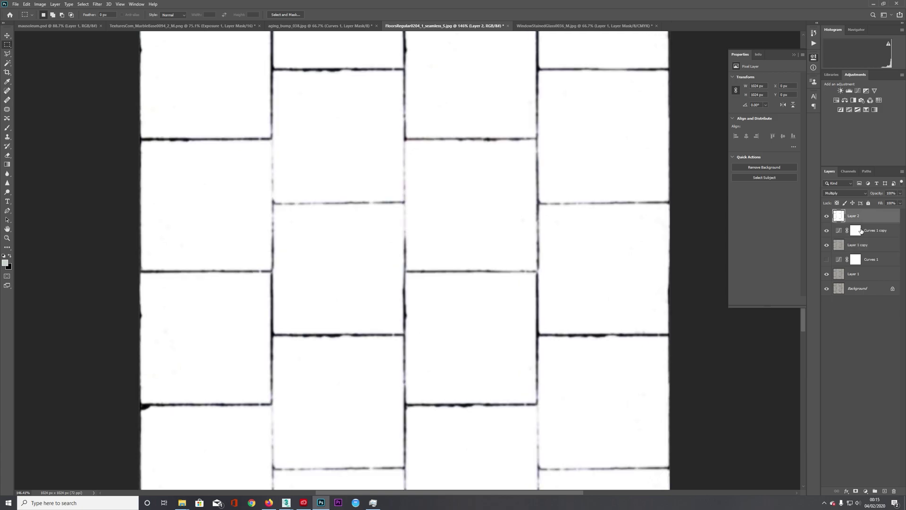
{"action": "key", "text": "ctrl+j"}
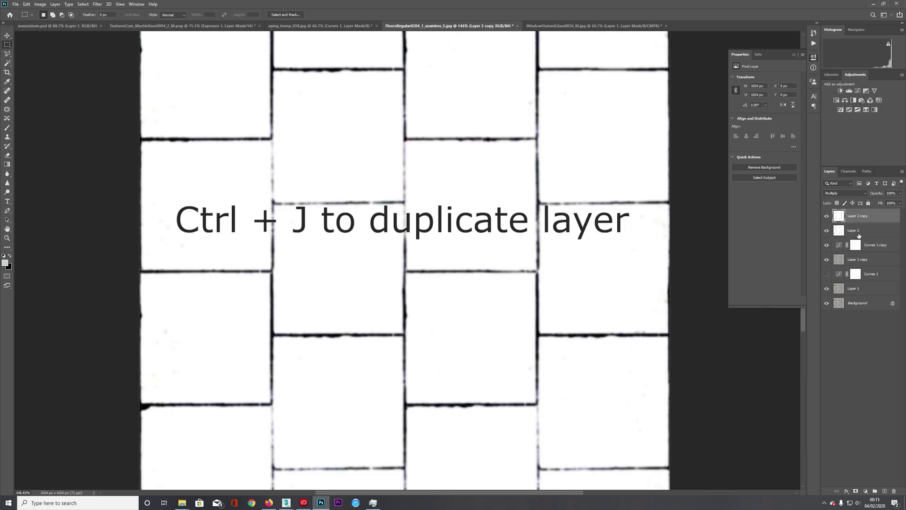
{"action": "key", "text": "ctrl+j"}
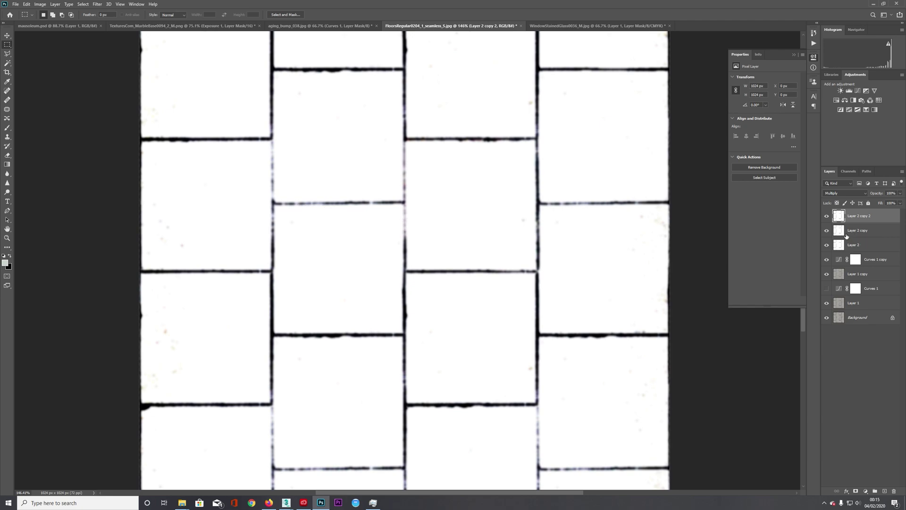
{"action": "key", "text": "ctrl+z"}
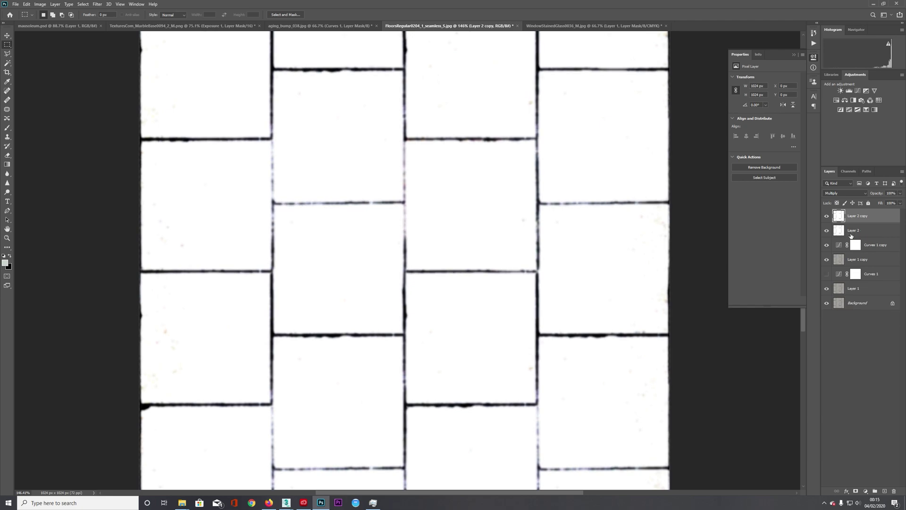
{"action": "scroll", "coordinate": [528, 243], "scroll_direction": "down", "scroll_amount": 3, "text": "alt"}
{"action": "scroll", "coordinate": [510, 243], "scroll_direction": "up", "scroll_amount": 4, "text": "alt"}
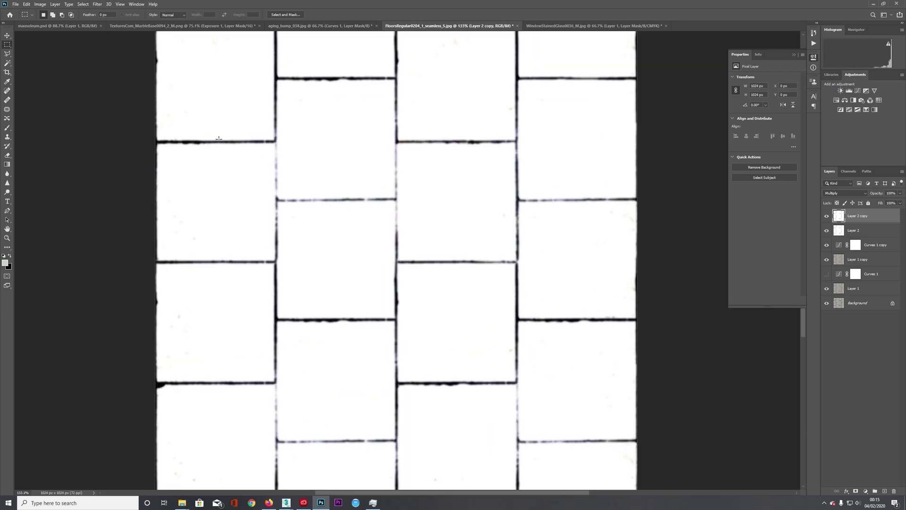
Step: Save the image as the JPEG FloorsRegular0204_1_seamless_S_displace_new.jpg in the Tiles folder, overwriting the existing file, at quality 10
{"action": "left_click", "coordinate": [15, 4]}
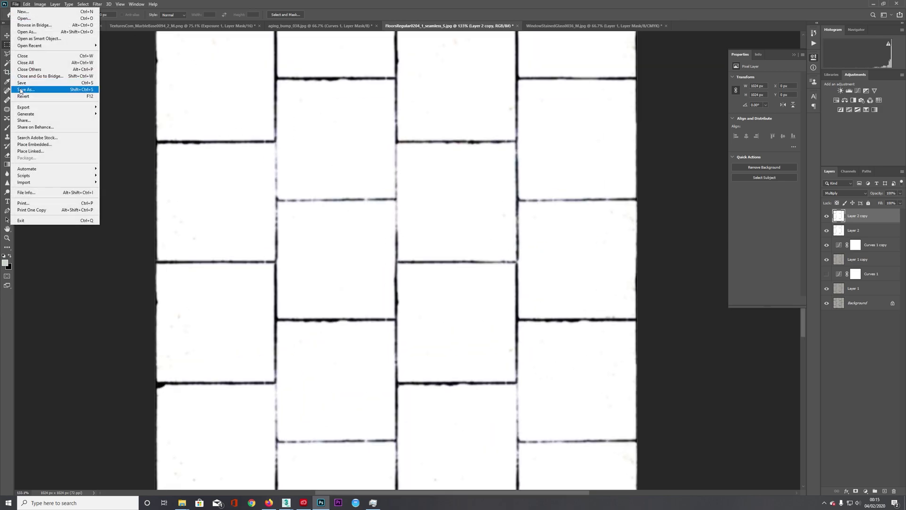
{"action": "left_click", "coordinate": [24, 90]}
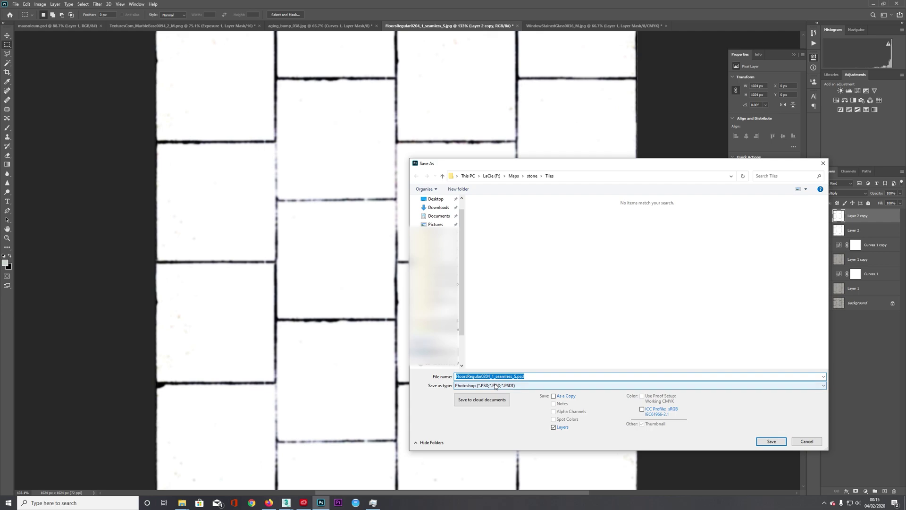
{"action": "left_click", "coordinate": [488, 385]}
{"action": "left_click", "coordinate": [477, 440]}
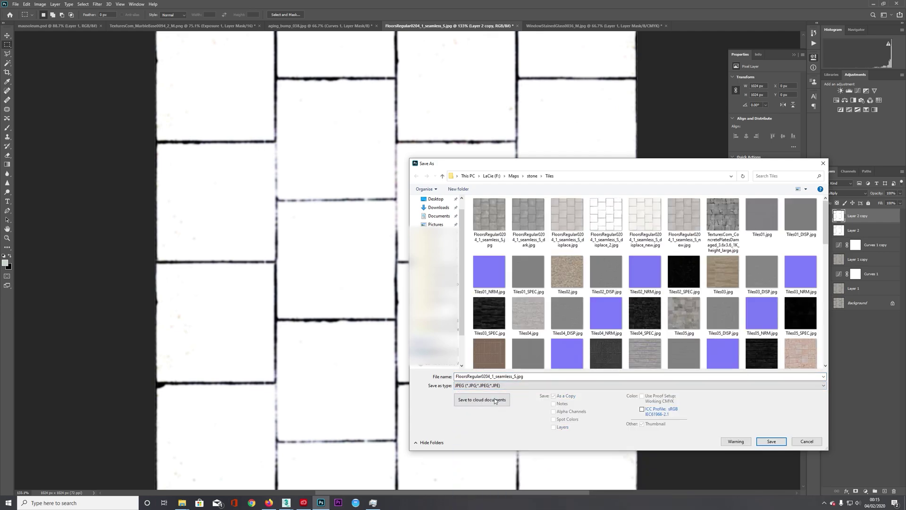
{"action": "left_click", "coordinate": [533, 377]}
{"action": "left_click_drag", "start_coordinate": [514, 377], "coordinate": [628, 389]}
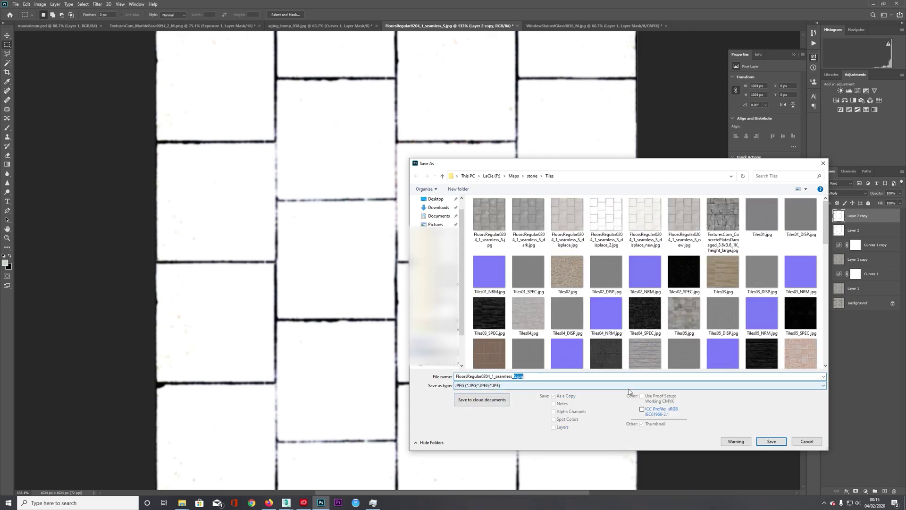
{"action": "key", "text": "BackSpace"}
{"action": "key", "text": "Down"}
{"action": "key", "text": "Down"}
{"action": "key", "text": "Down"}
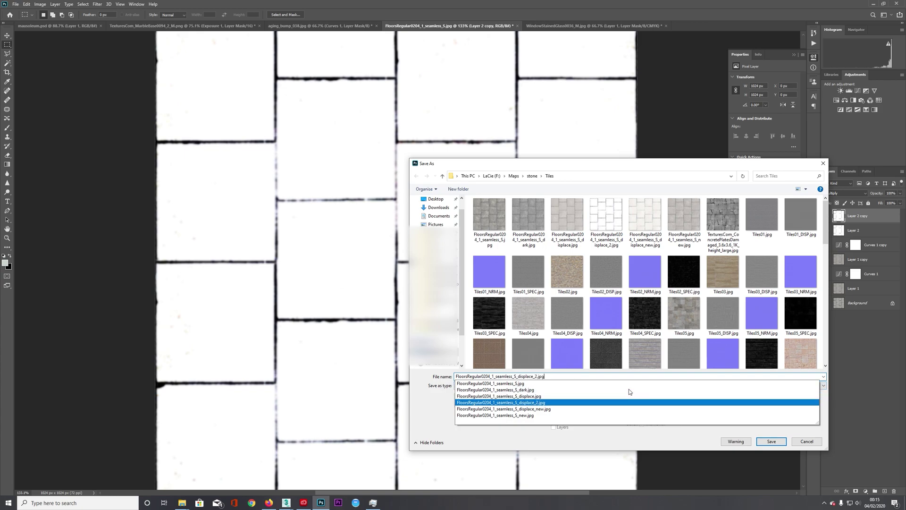
{"action": "key", "text": "Return"}
{"action": "key", "text": "Left"}
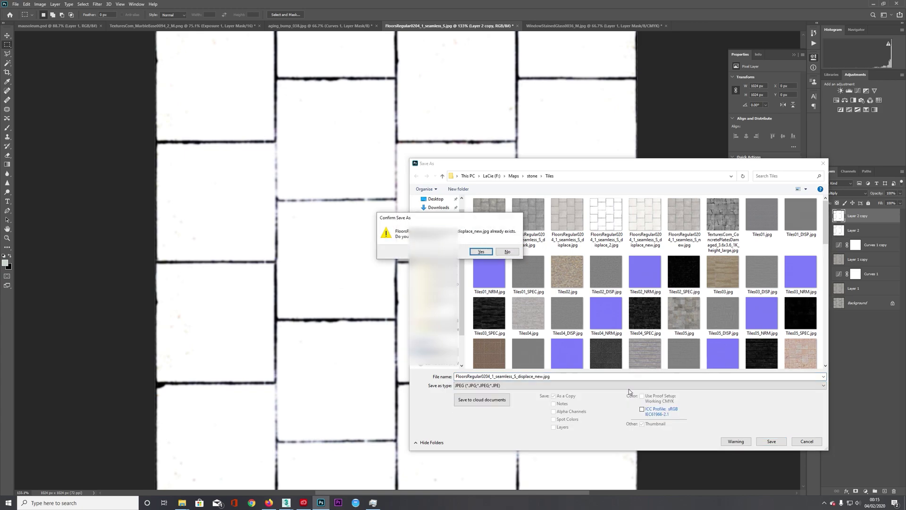
{"action": "key", "text": "Return"}
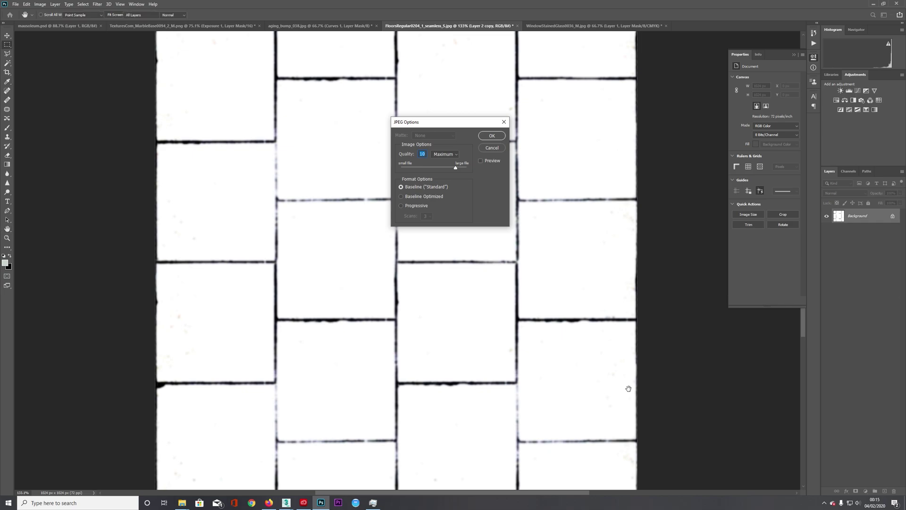
{"action": "key", "text": "Return"}
Step: Return to 3ds Max and load FloorsRegular0204_1_seamless_S_displace_new.jpg into the Map #23 Bitmap that feeds the floor's Mix map
{"action": "left_click", "coordinate": [872, 4]}
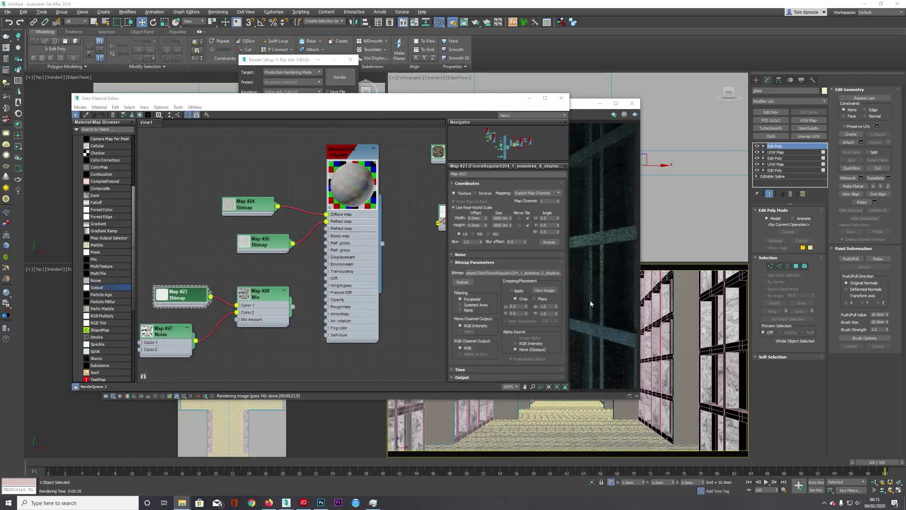
{"action": "left_click", "coordinate": [193, 299]}
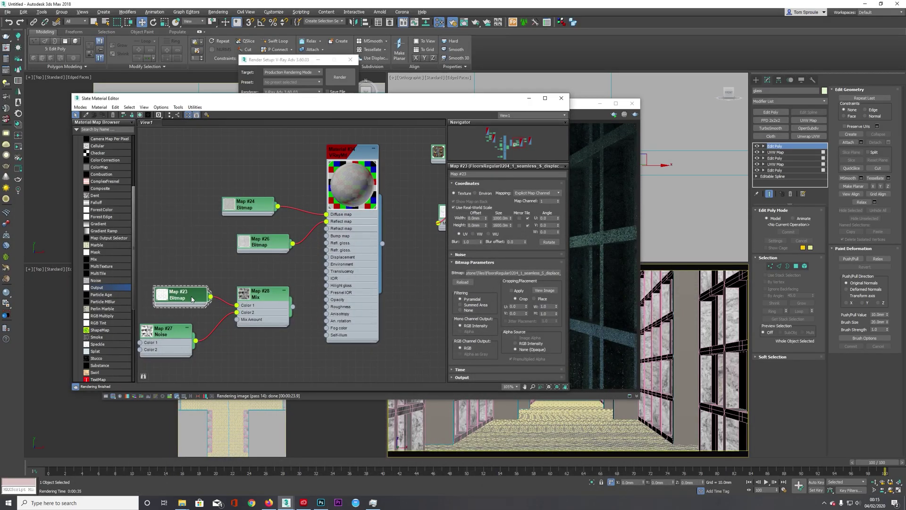
{"action": "left_click", "coordinate": [529, 274]}
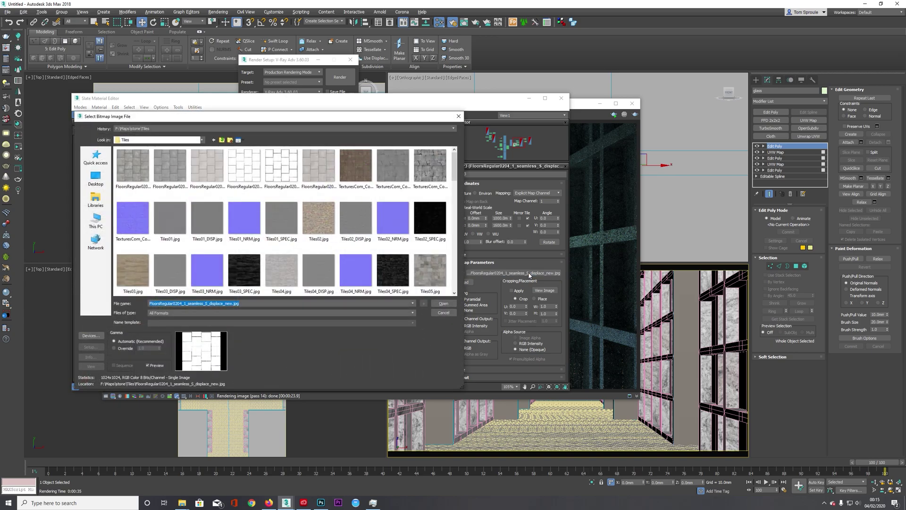
{"action": "left_click", "coordinate": [443, 304]}
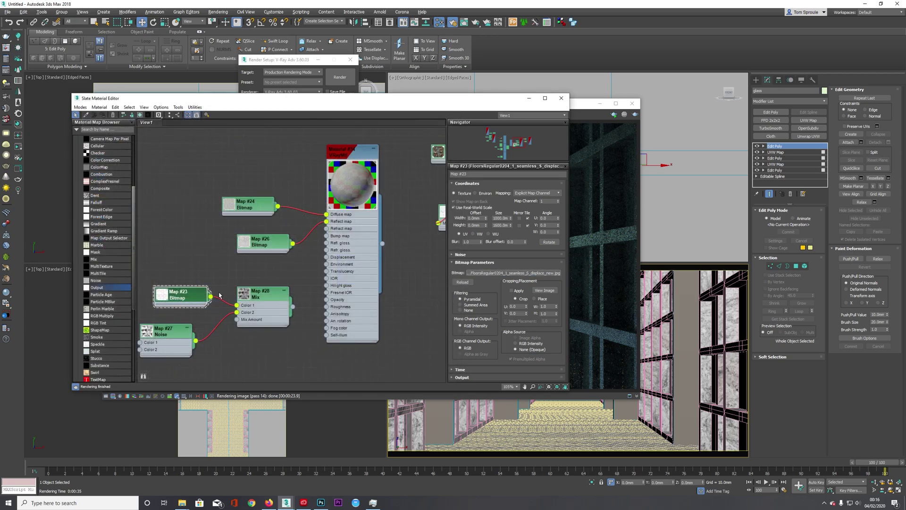
{"action": "left_click", "coordinate": [270, 303]}
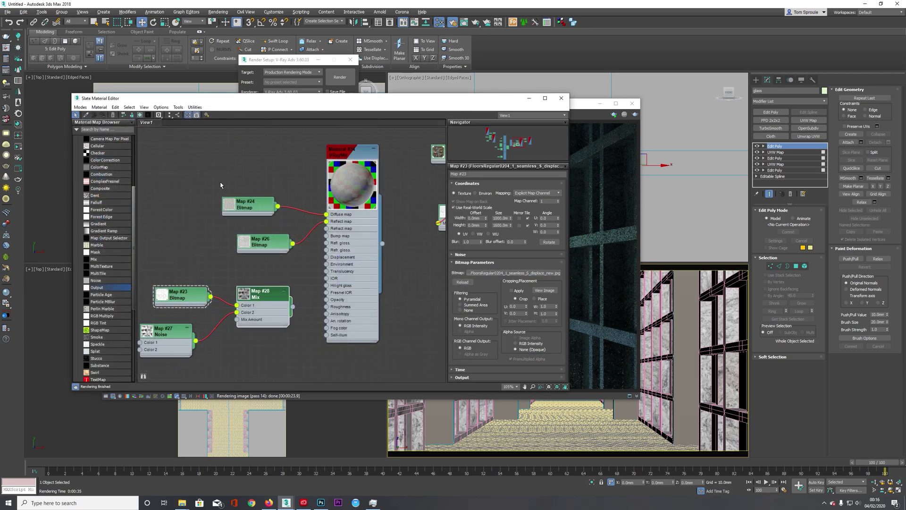
Step: Render the marked floor region in the V-Ray frame buffer, and redraw the region across the window's reflection on the front floor
{"action": "left_click", "coordinate": [7, 49]}
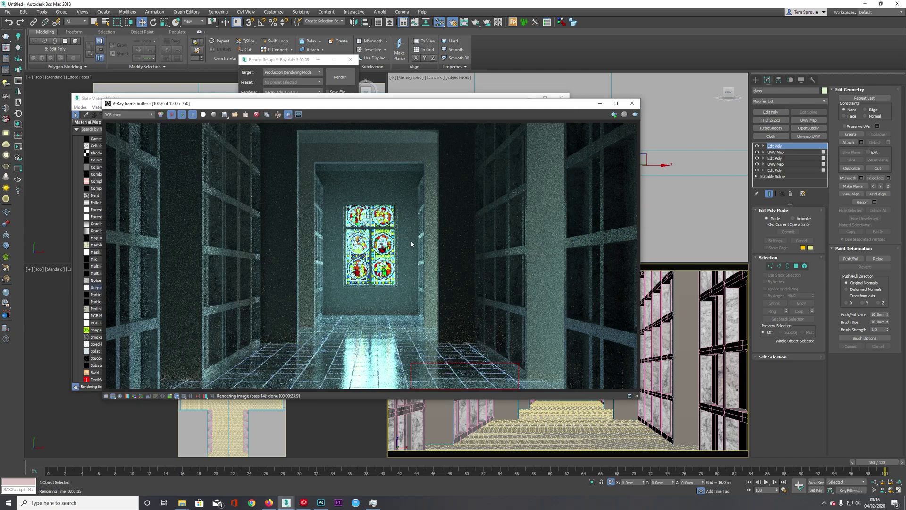
{"action": "left_click", "coordinate": [634, 115]}
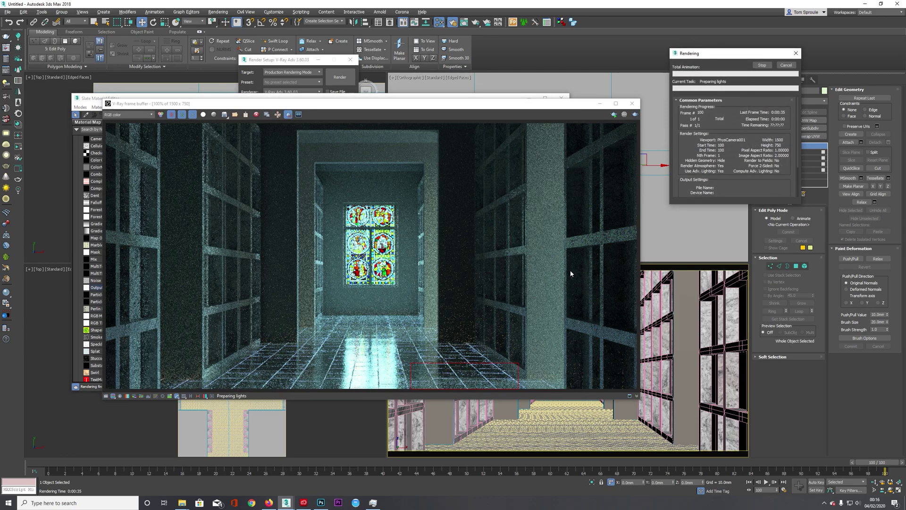
{"action": "scroll", "coordinate": [491, 370], "scroll_direction": "up", "scroll_amount": 1}
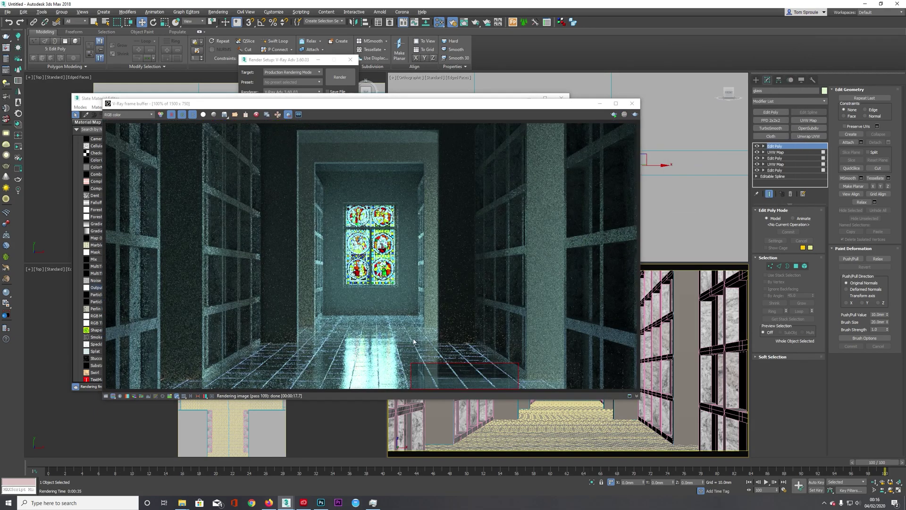
{"action": "left_click_drag", "start_coordinate": [320, 364], "coordinate": [461, 389]}
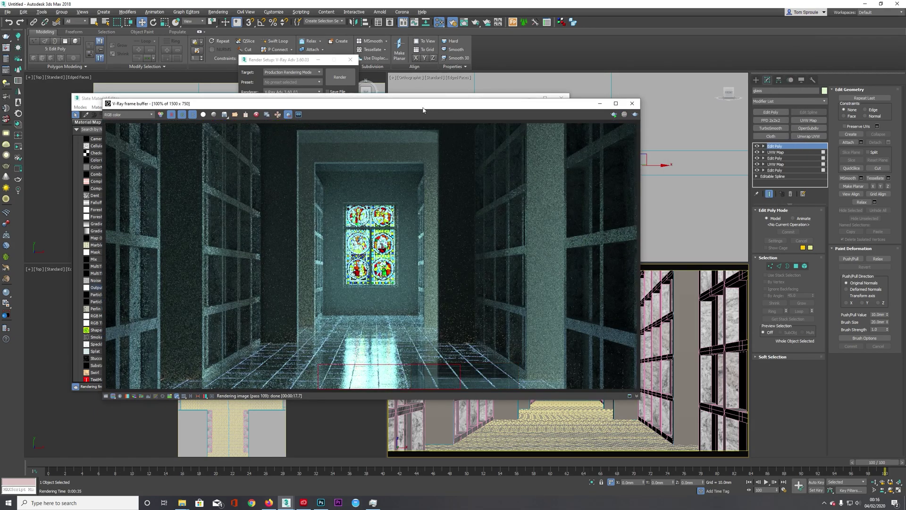
Step: Inspect the tile joints in the rendered floor region at close range and move the frame buffer clear of the material editor
{"action": "scroll", "coordinate": [443, 356], "scroll_direction": "up", "scroll_amount": 2}
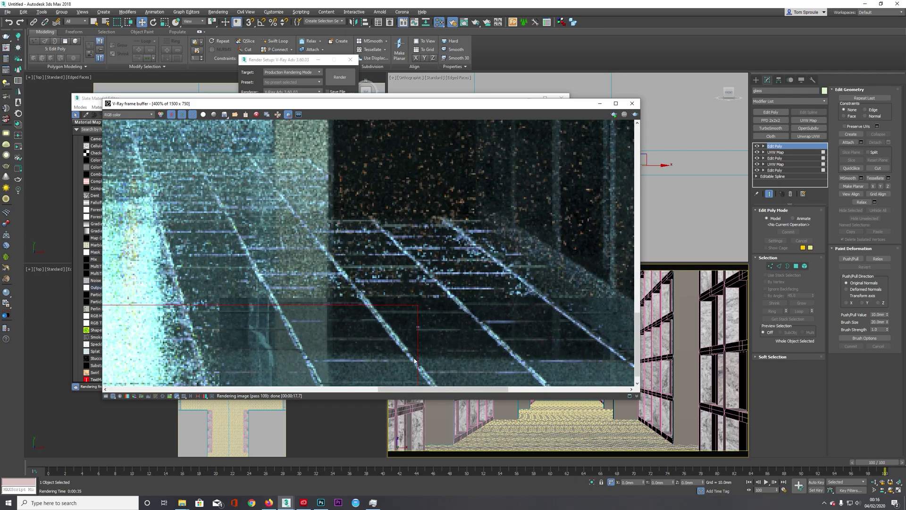
{"action": "scroll", "coordinate": [392, 330], "scroll_direction": "down", "scroll_amount": 2}
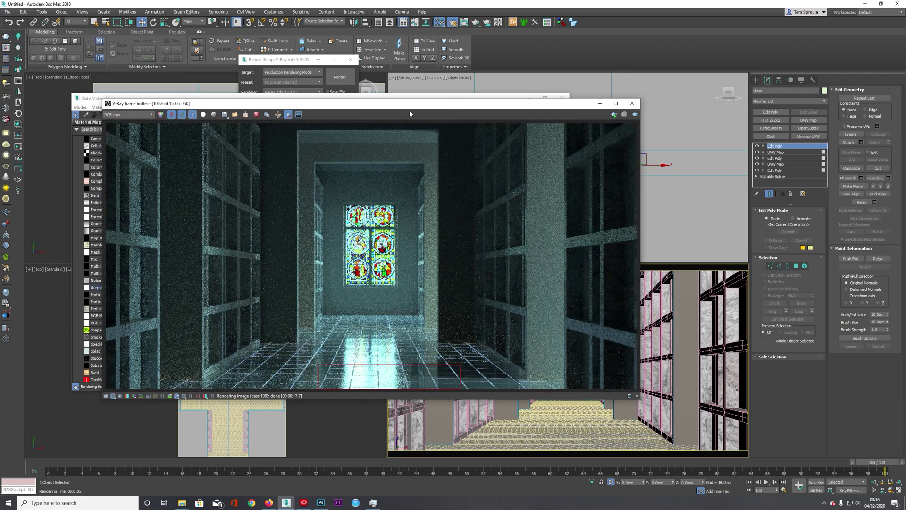
{"action": "left_click_drag", "start_coordinate": [392, 103], "coordinate": [390, 205]}
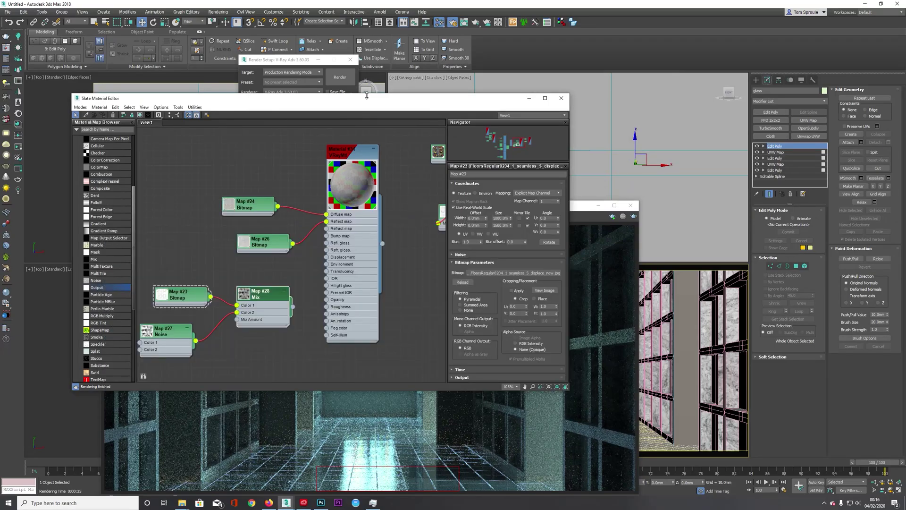
Step: View the tile image in the Map #24 Bitmap and reduce its real-world width
{"action": "left_click", "coordinate": [250, 212]}
{"action": "left_click", "coordinate": [537, 291]}
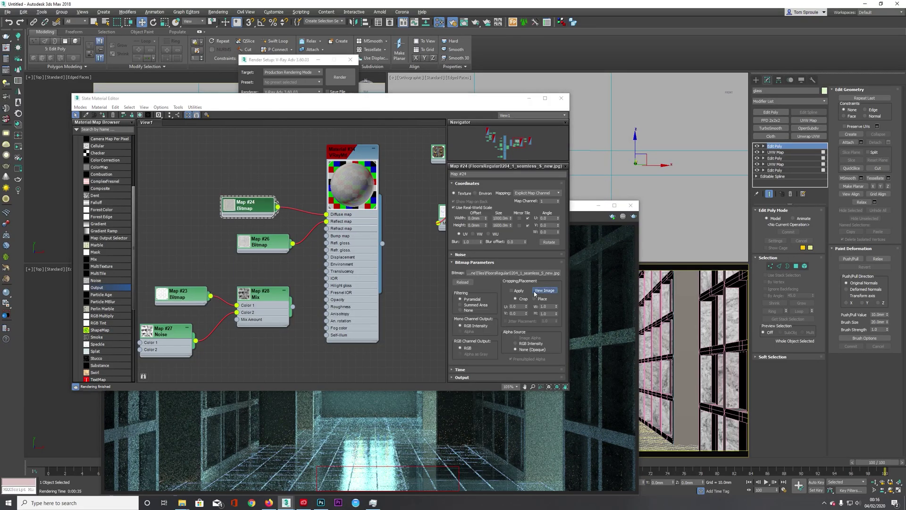
{"action": "left_click", "coordinate": [598, 150]}
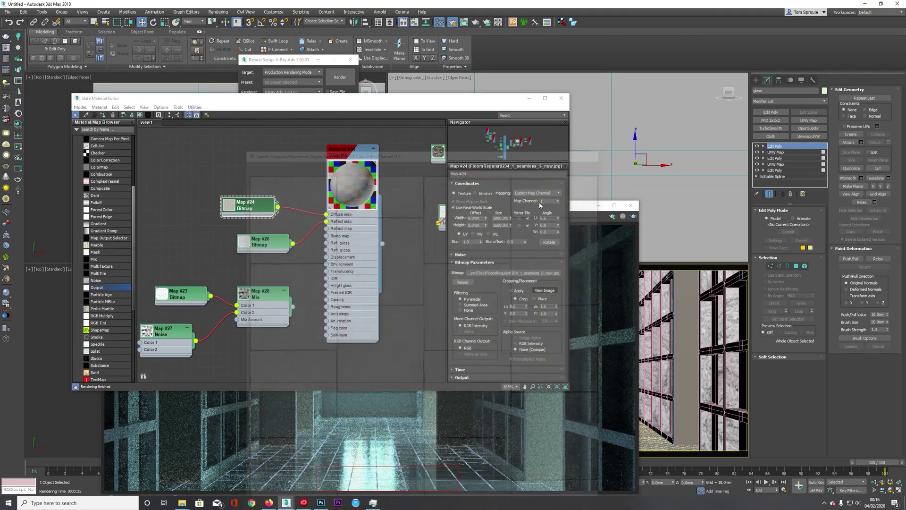
{"action": "double_click", "coordinate": [499, 219]}
{"action": "type", "text": "900"}
{"action": "key", "text": "Return"}
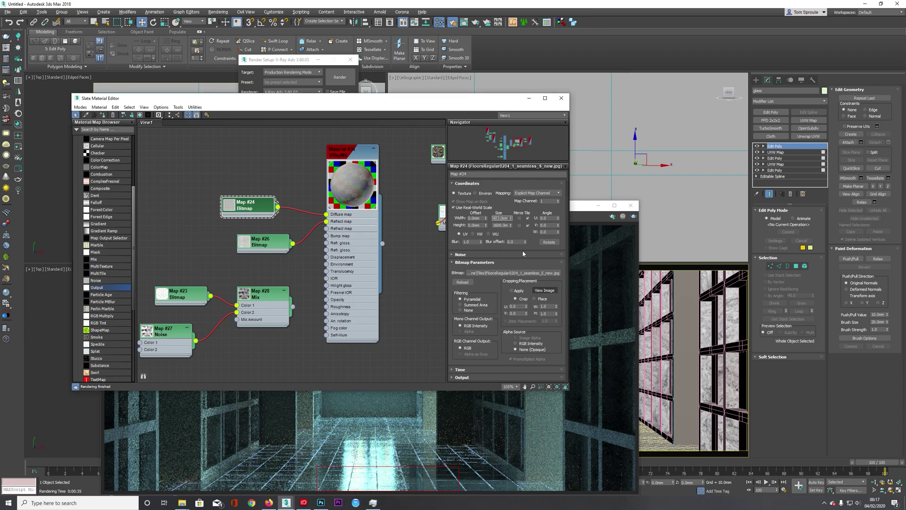
{"action": "type", "text": "5"}
{"action": "key", "text": "Return"}
Step: Set the real-world width of the Map #23 displacement Bitmap to 850 mm and render the marked floor region again
{"action": "double_click", "coordinate": [267, 245]}
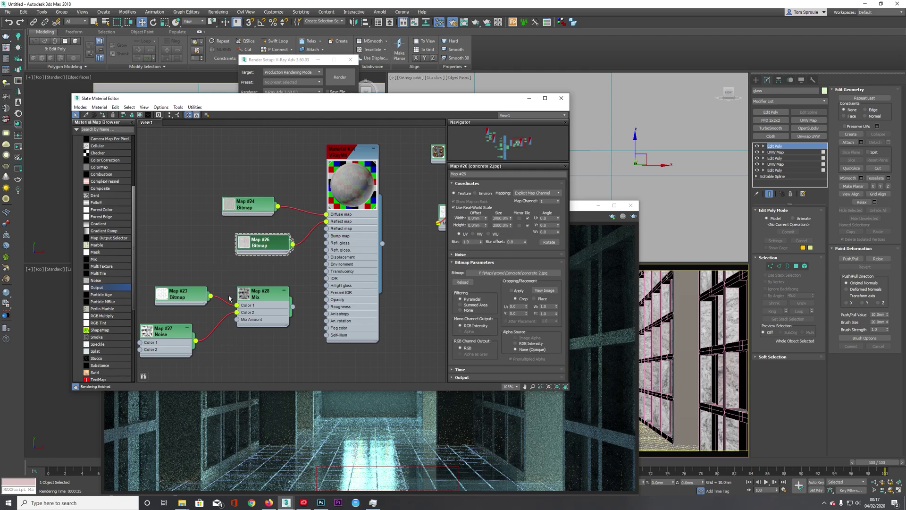
{"action": "double_click", "coordinate": [209, 295]}
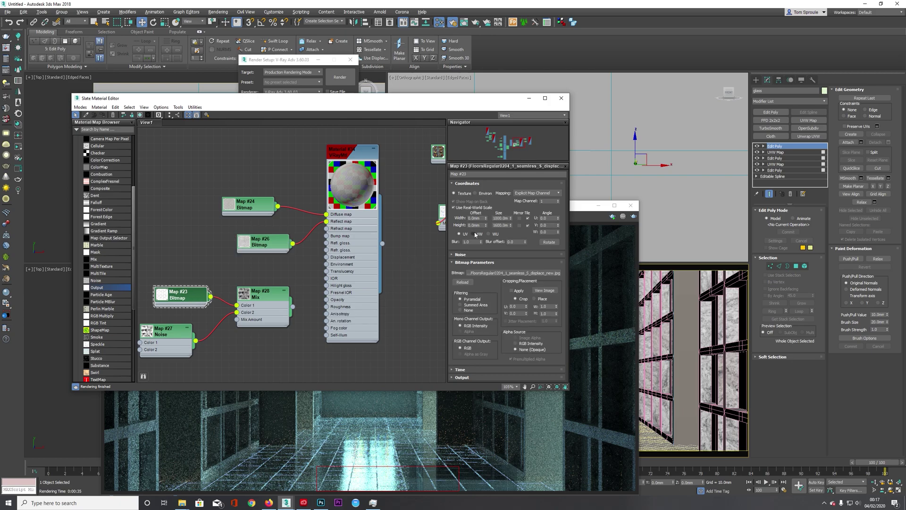
{"action": "double_click", "coordinate": [499, 218]}
{"action": "type", "text": "850"}
{"action": "key", "text": "Return"}
{"action": "left_click", "coordinate": [332, 441]}
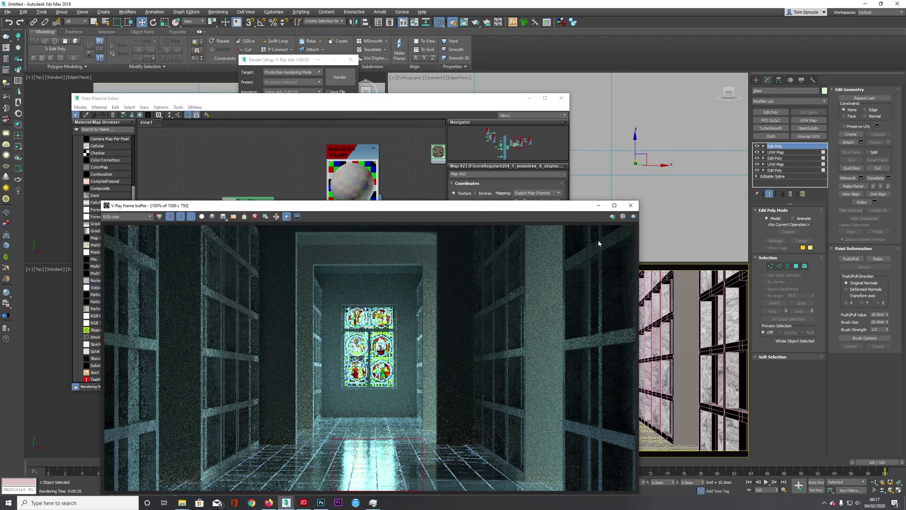
{"action": "left_click", "coordinate": [633, 216]}
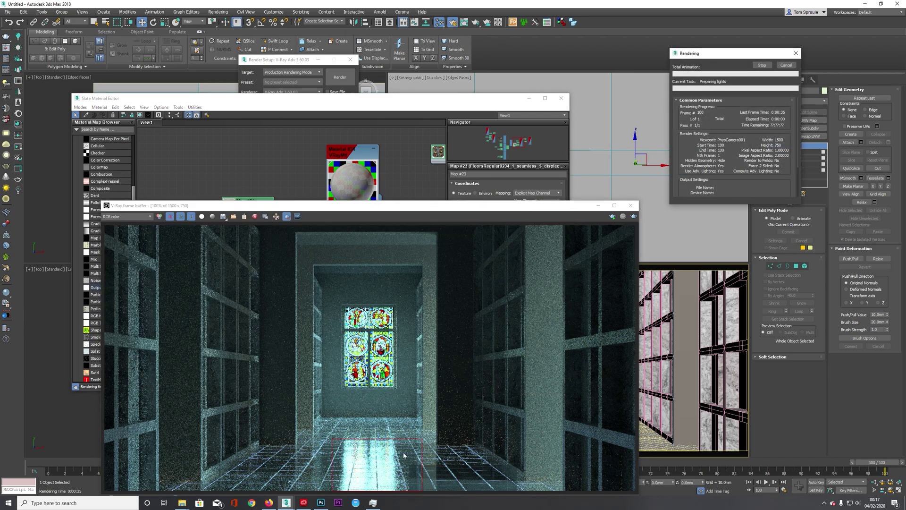
Step: Switch to Photoshop to study the reference photo in mausoleum.psd, return to 3ds Max and close the frame buffer
{"action": "left_click", "coordinate": [321, 503]}
{"action": "left_click", "coordinate": [320, 503]}
{"action": "left_click", "coordinate": [320, 503]}
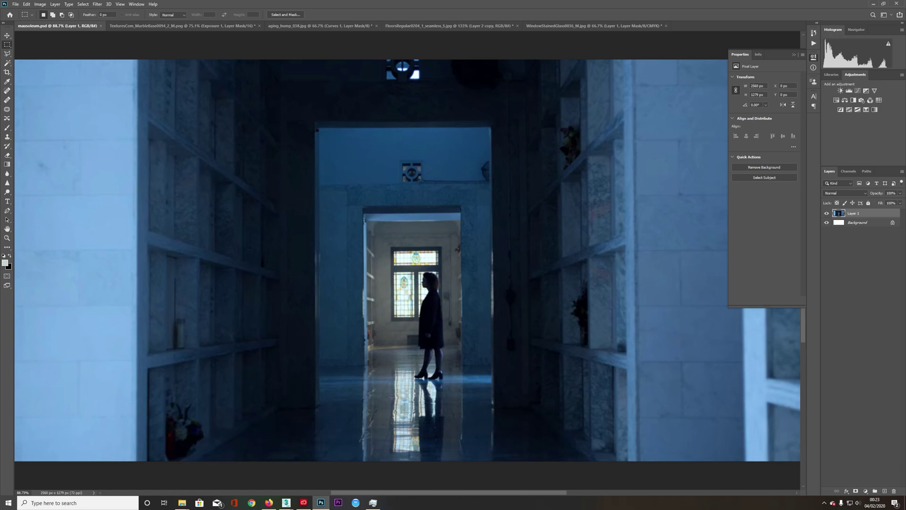
{"action": "left_click", "coordinate": [873, 5]}
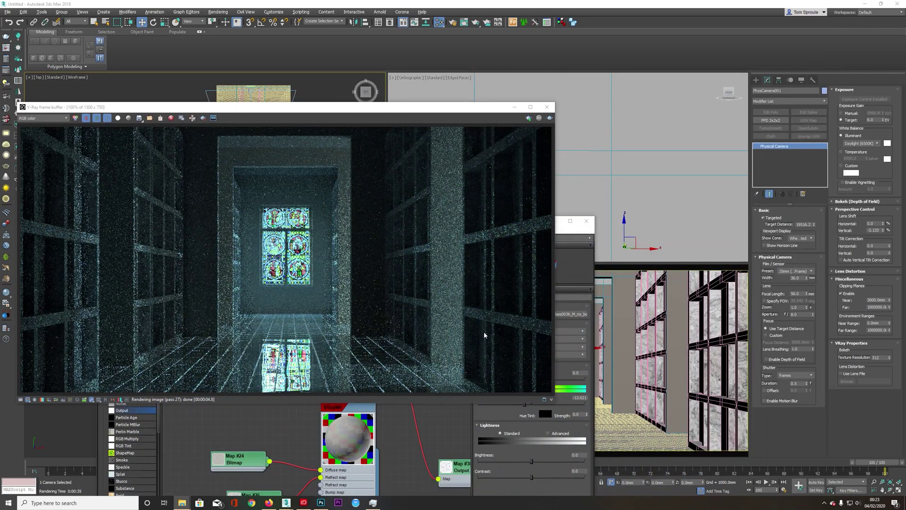
{"action": "left_click", "coordinate": [547, 107]}
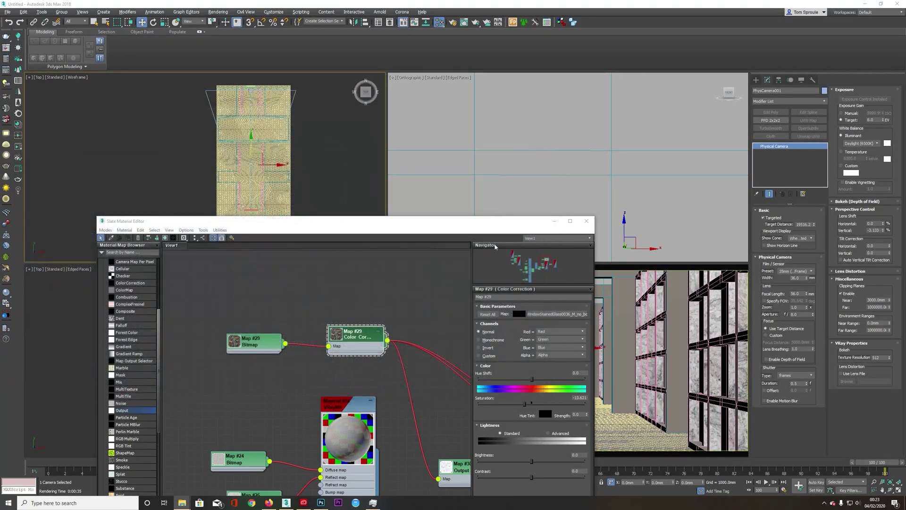
Step: Open the floor's VRayMtl, Material #34, and view the concrete 2.jpg image in the Map #26 Bitmap
{"action": "scroll", "coordinate": [354, 325], "scroll_direction": "down", "scroll_amount": 1}
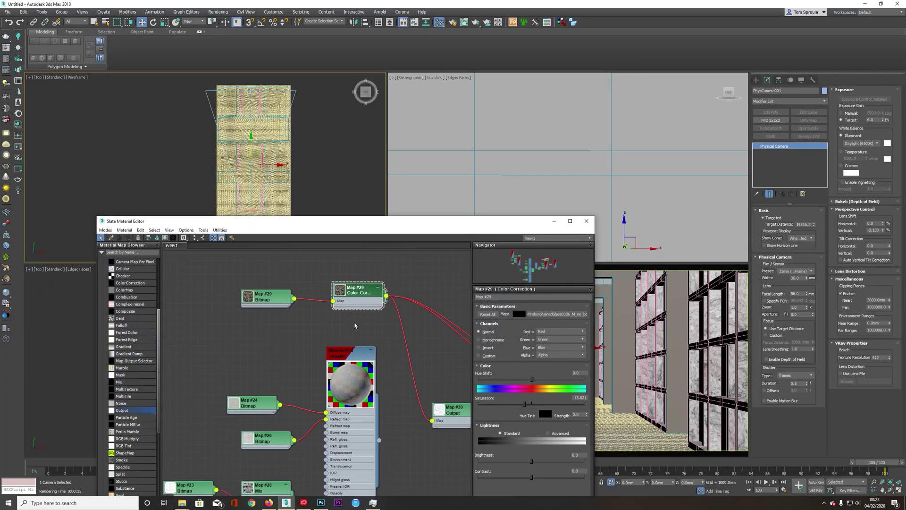
{"action": "scroll", "coordinate": [307, 378], "scroll_direction": "down", "scroll_amount": 1}
{"action": "double_click", "coordinate": [332, 330]}
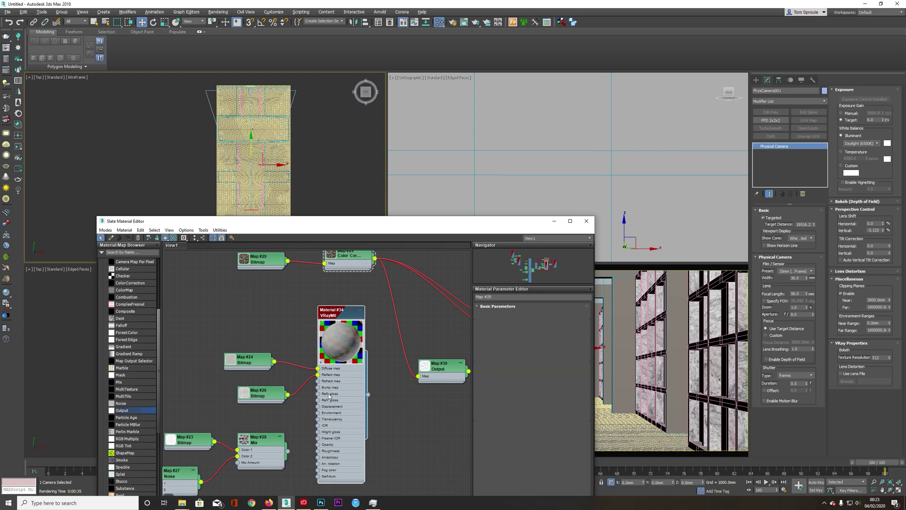
{"action": "left_click", "coordinate": [510, 348]}
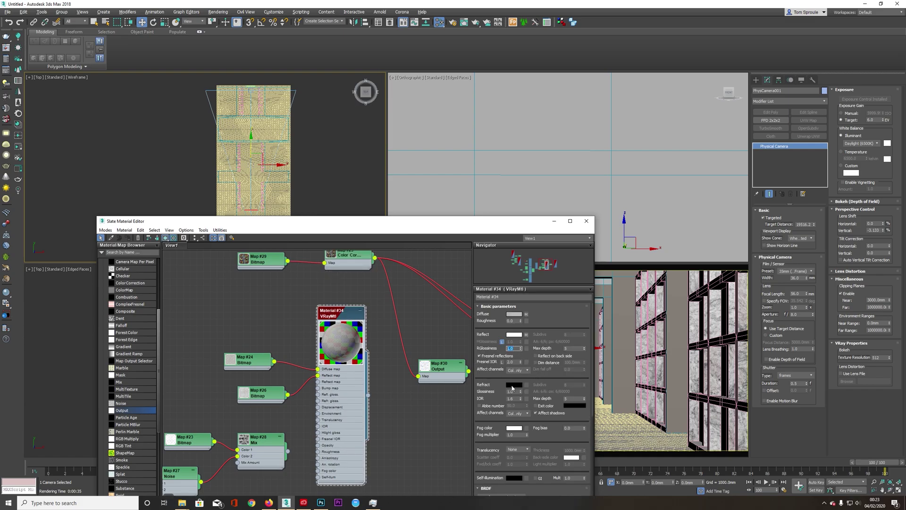
{"action": "scroll", "coordinate": [292, 417], "scroll_direction": "up", "scroll_amount": 2}
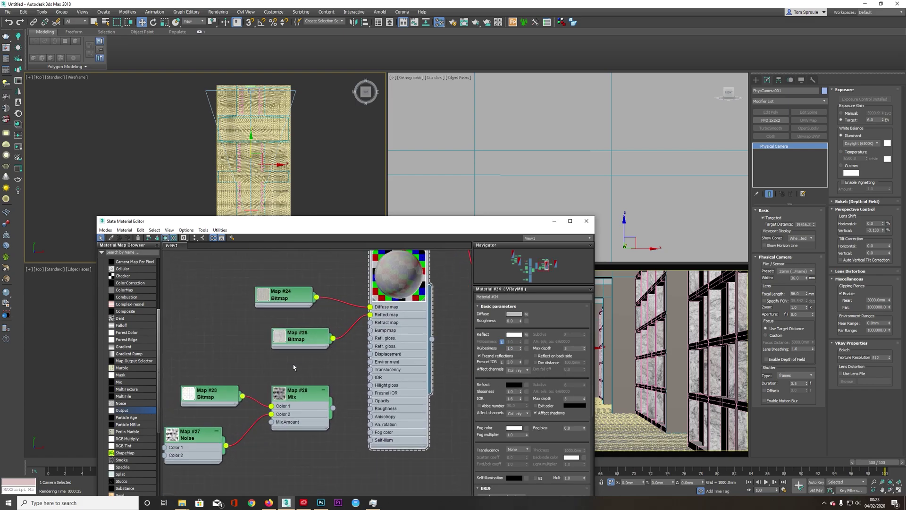
{"action": "double_click", "coordinate": [298, 336]}
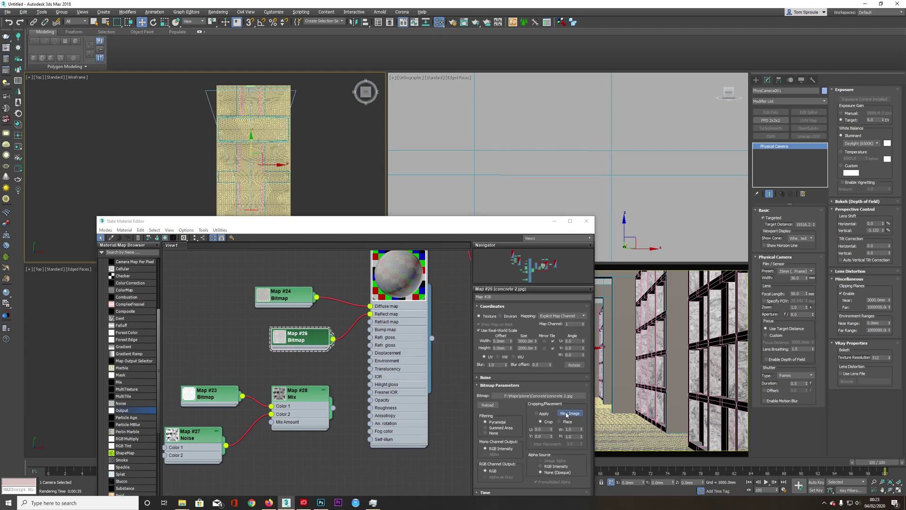
{"action": "left_click", "coordinate": [568, 414]}
{"action": "left_click", "coordinate": [695, 150]}
Step: Connect Map #26 to the reflection glossiness input of Material #34 and set the RGlossiness map amount to 10
{"action": "left_click_drag", "start_coordinate": [334, 339], "coordinate": [387, 337]}
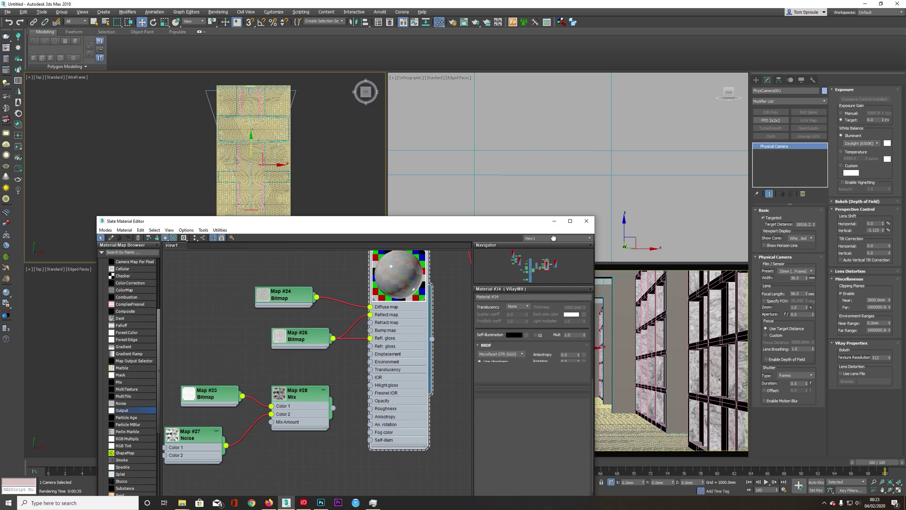
{"action": "left_click_drag", "start_coordinate": [508, 417], "coordinate": [450, 418]}
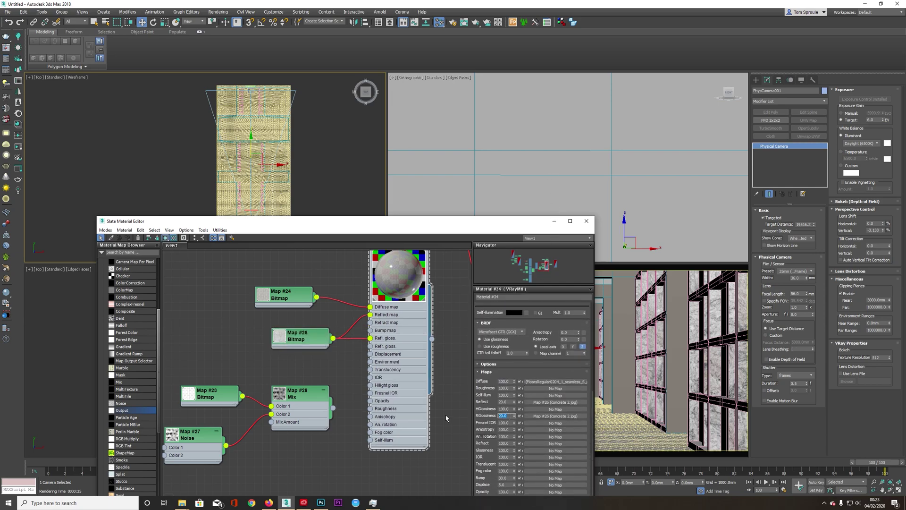
{"action": "type", "text": "10"}
{"action": "key", "text": "Return"}
Step: Set the reflection glossiness of Material #34 to 0.95 and close the Slate Material Editor
{"action": "scroll", "coordinate": [547, 312], "scroll_direction": "up", "scroll_amount": 5}
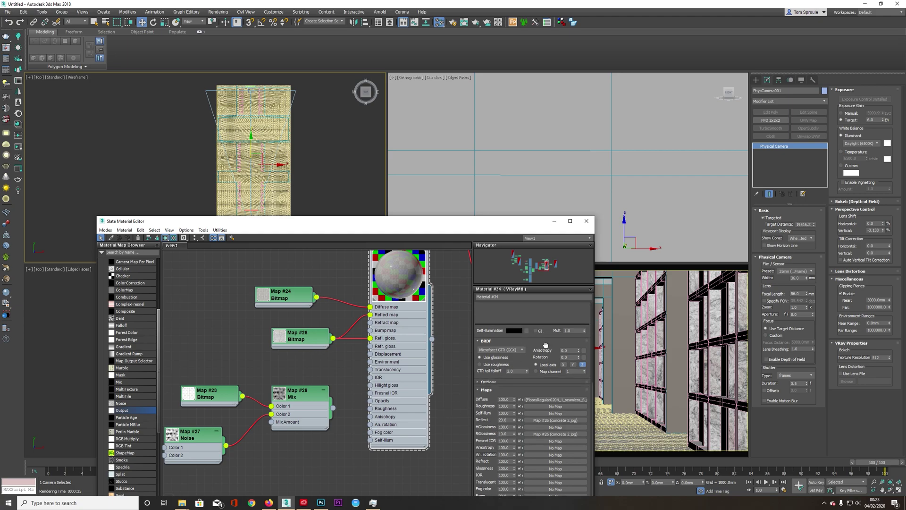
{"action": "left_click_drag", "start_coordinate": [516, 348], "coordinate": [434, 360]}
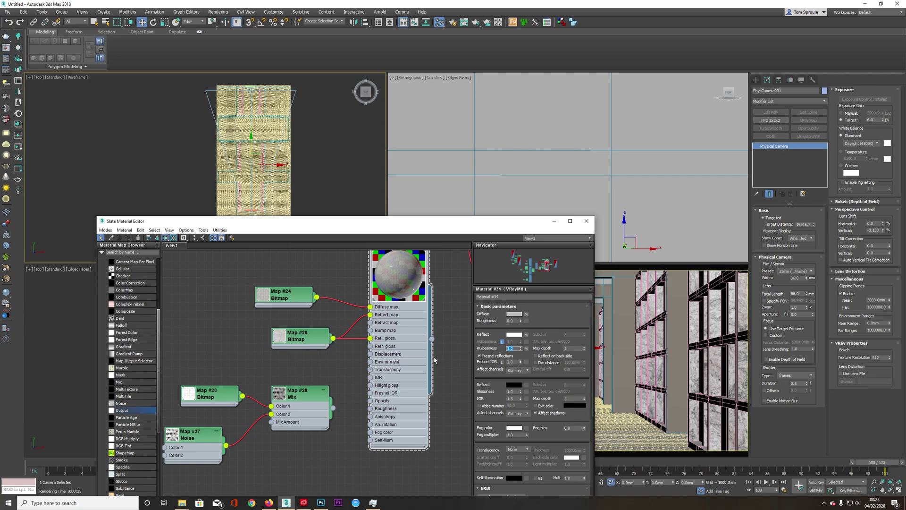
{"action": "type", "text": "0.95"}
{"action": "key", "text": "Return"}
{"action": "left_click_drag", "start_coordinate": [527, 223], "coordinate": [503, 204]}
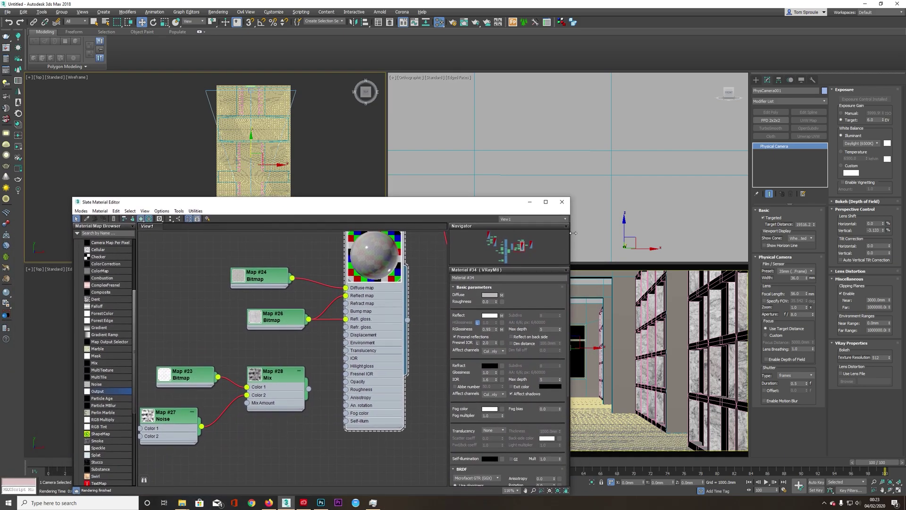
{"action": "left_click", "coordinate": [562, 203]}
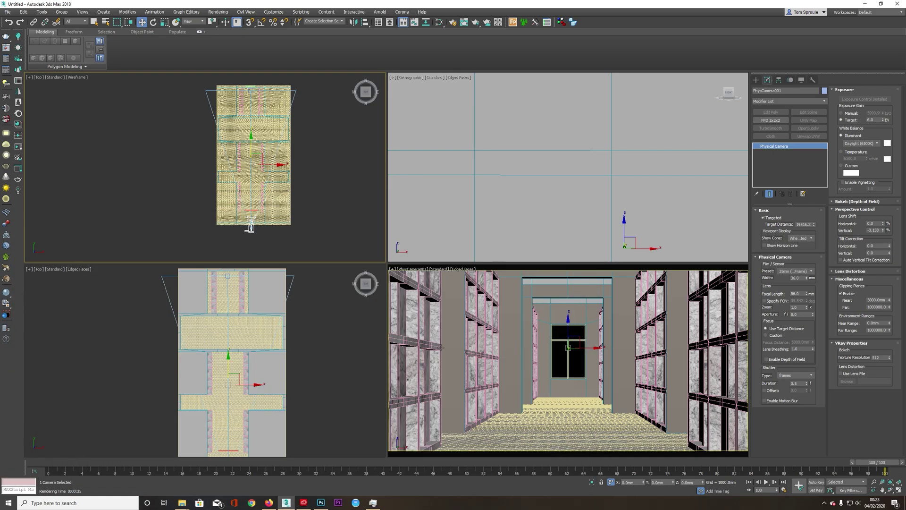
{"action": "left_click", "coordinate": [6, 49]}
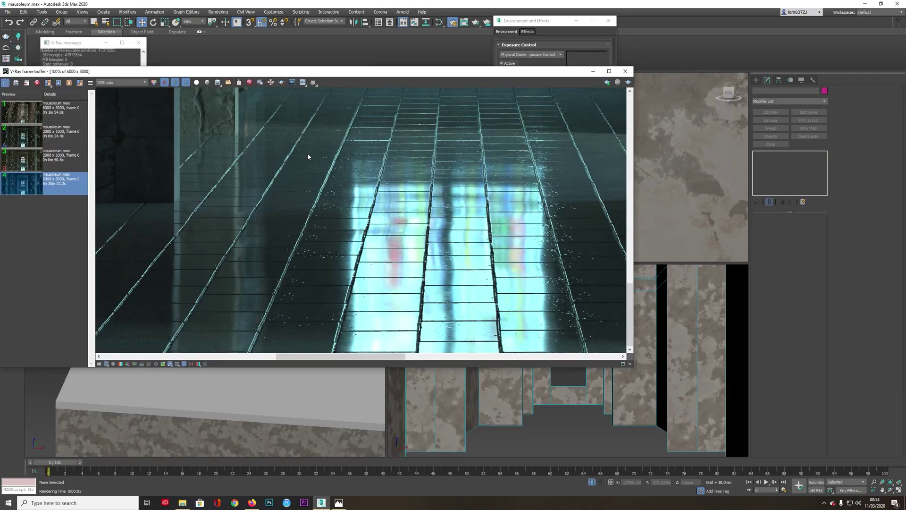
Step: Examine the tile joints, uneven window reflection and dark side areas of the floor in the 6000 x 3000 mausoleum render
{"action": "middle_click_drag", "start_coordinate": [307, 153], "coordinate": [208, 201]}
{"action": "middle_click_drag", "start_coordinate": [316, 212], "coordinate": [238, 242]}
{"action": "scroll", "coordinate": [326, 261], "scroll_direction": "down", "scroll_amount": 1}
{"action": "middle_click_drag", "start_coordinate": [325, 261], "coordinate": [398, 56]}
{"action": "scroll", "coordinate": [344, 306], "scroll_direction": "up", "scroll_amount": 1}
{"action": "middle_click_drag", "start_coordinate": [344, 305], "coordinate": [412, 182]}
{"action": "middle_click_drag", "start_coordinate": [358, 280], "coordinate": [384, 254]}
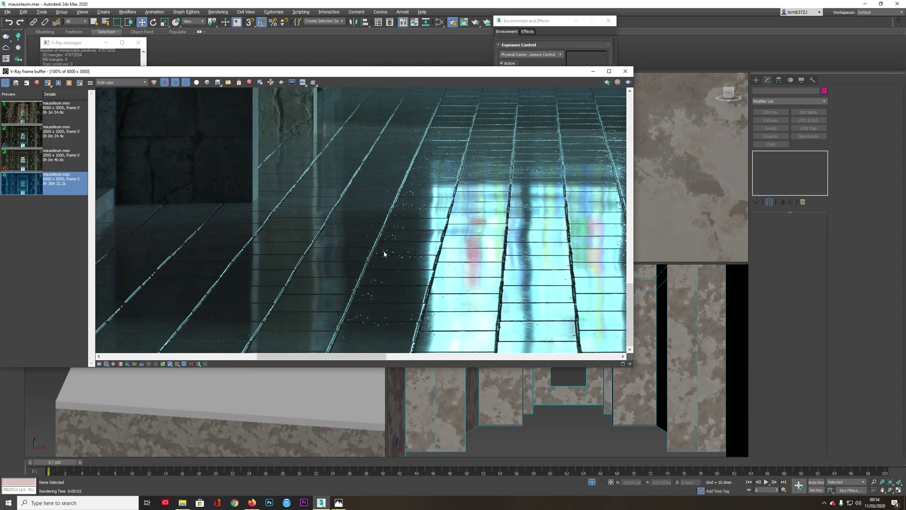
{"action": "middle_click_drag", "start_coordinate": [517, 259], "coordinate": [278, 227]}
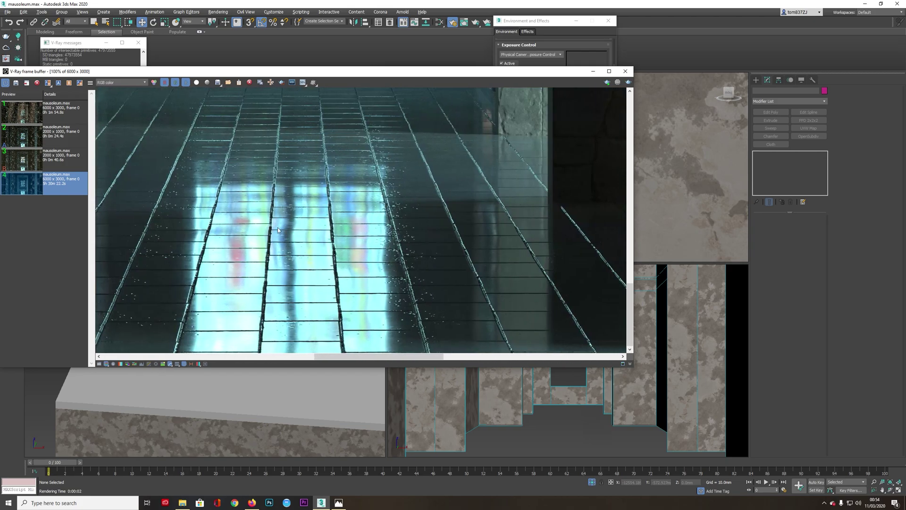
{"action": "scroll", "coordinate": [391, 306], "scroll_direction": "up", "scroll_amount": 3}
{"action": "scroll", "coordinate": [391, 306], "scroll_direction": "down", "scroll_amount": 5}
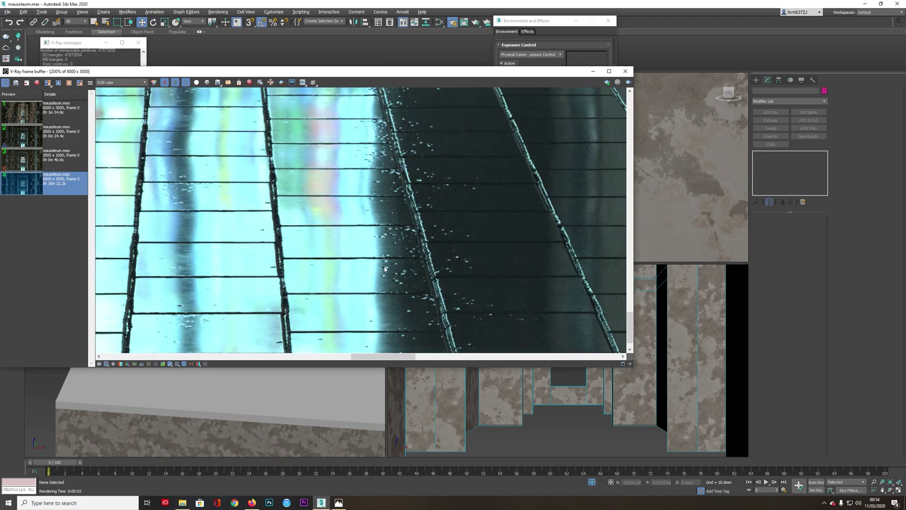
{"action": "scroll", "coordinate": [384, 262], "scroll_direction": "up", "scroll_amount": 2}
{"action": "middle_click_drag", "start_coordinate": [378, 256], "coordinate": [387, 146]}
{"action": "middle_click_drag", "start_coordinate": [353, 278], "coordinate": [370, 131]}
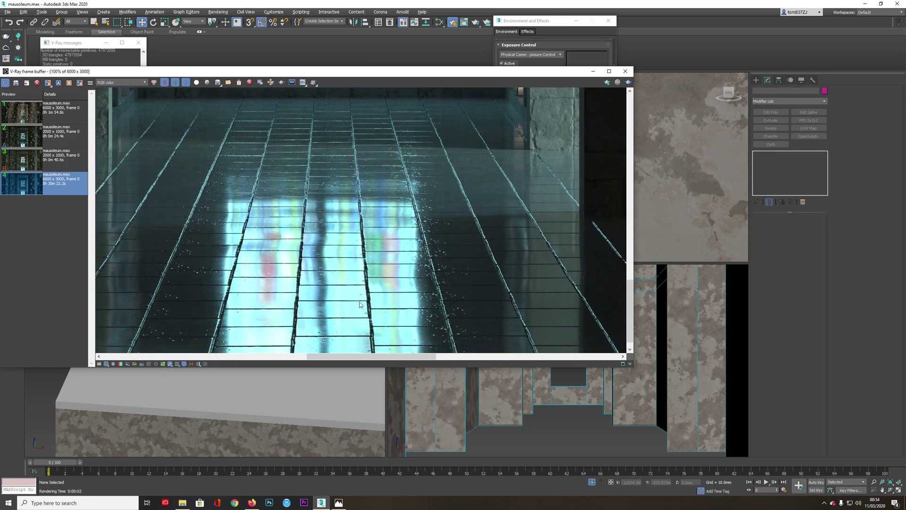
{"action": "middle_click_drag", "start_coordinate": [356, 299], "coordinate": [426, 245]}
{"action": "middle_click_drag", "start_coordinate": [270, 277], "coordinate": [285, 251]}
{"action": "scroll", "coordinate": [285, 251], "scroll_direction": "up", "scroll_amount": 2}
{"action": "scroll", "coordinate": [309, 256], "scroll_direction": "down", "scroll_amount": 4}
{"action": "middle_click_drag", "start_coordinate": [362, 295], "coordinate": [344, 221]}
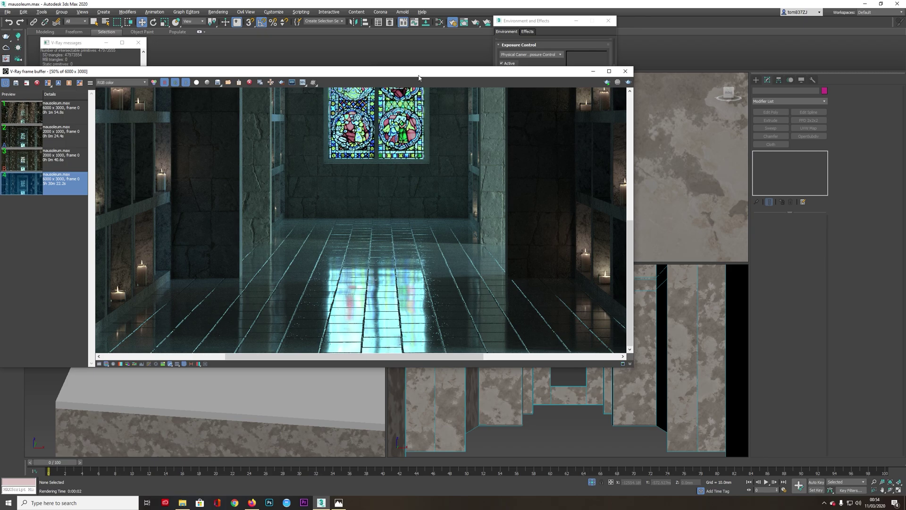
Step: Compare the stained-glass window and surrounding walls with the floor reflection in the render, and close the frame buffer
{"action": "left_click_drag", "start_coordinate": [418, 78], "coordinate": [499, 70]}
{"action": "middle_click_drag", "start_coordinate": [470, 224], "coordinate": [398, 224]}
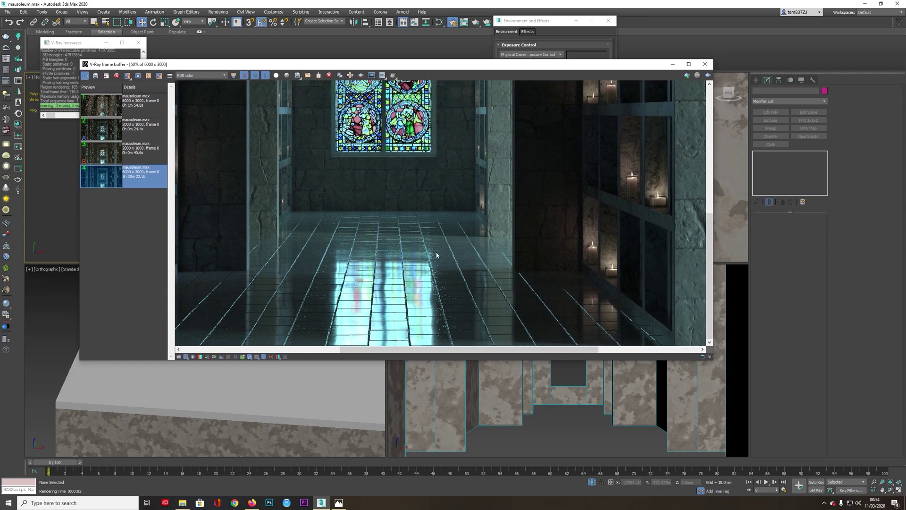
{"action": "scroll", "coordinate": [363, 319], "scroll_direction": "up", "scroll_amount": 1}
{"action": "scroll", "coordinate": [374, 308], "scroll_direction": "down", "scroll_amount": 1}
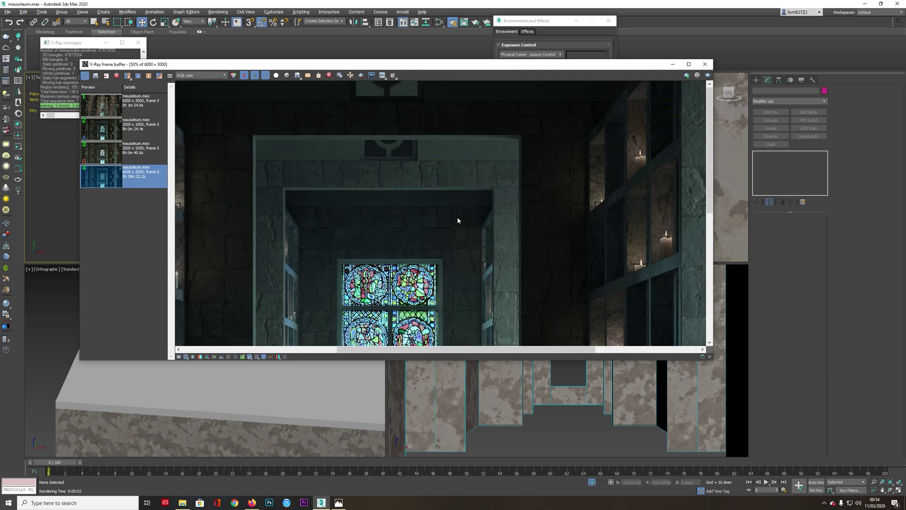
{"action": "middle_click_drag", "start_coordinate": [457, 220], "coordinate": [467, 61]}
{"action": "middle_click_drag", "start_coordinate": [471, 296], "coordinate": [461, 194]}
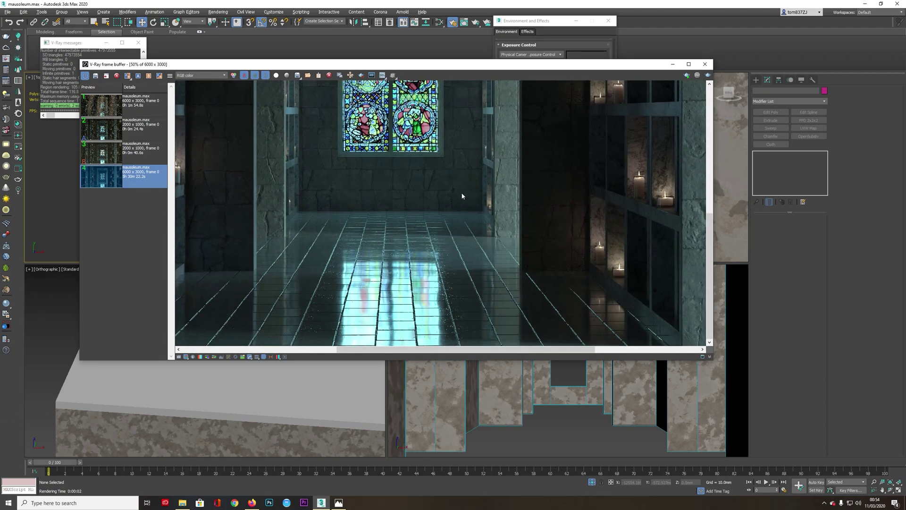
{"action": "left_click", "coordinate": [703, 64]}
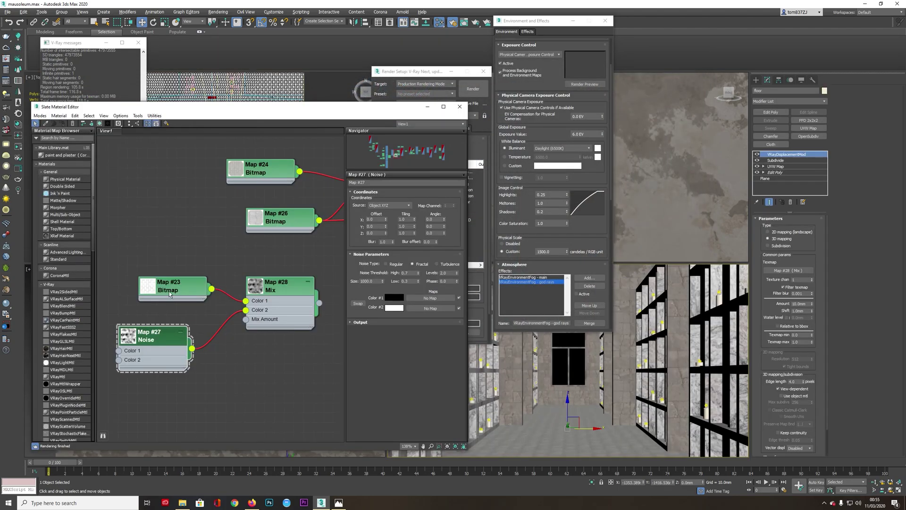
Step: Check the floor render and displacement maps, and set the floor's V-Ray displacement amount to 4 mm and shift to 0 mm
{"action": "left_click", "coordinate": [169, 292]}
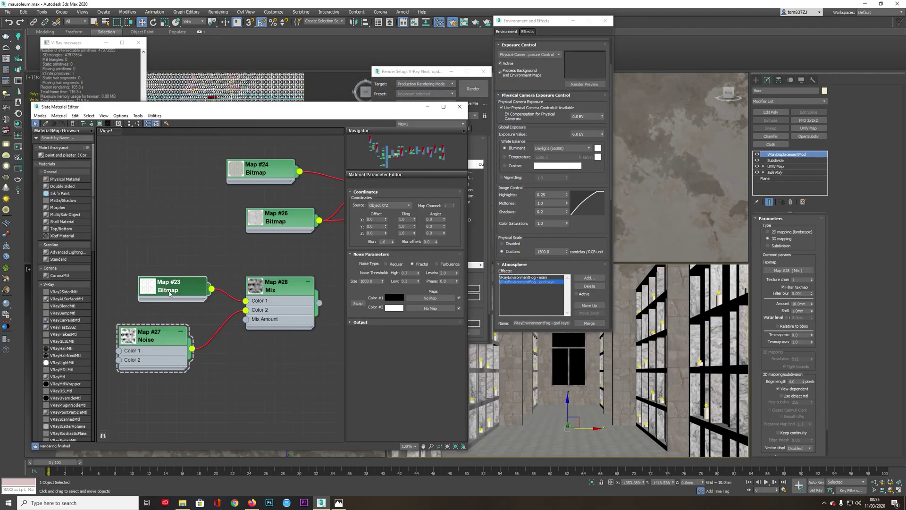
{"action": "left_click", "coordinate": [148, 337]}
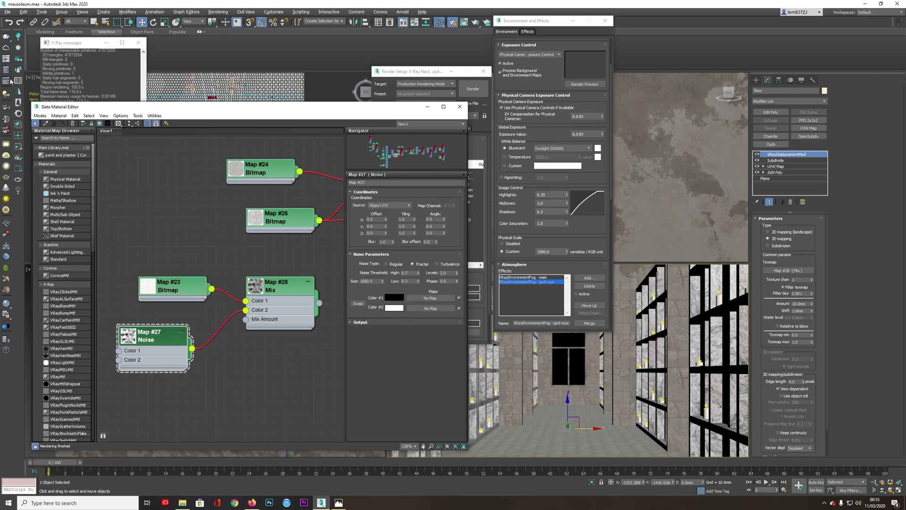
{"action": "left_click", "coordinate": [7, 60]}
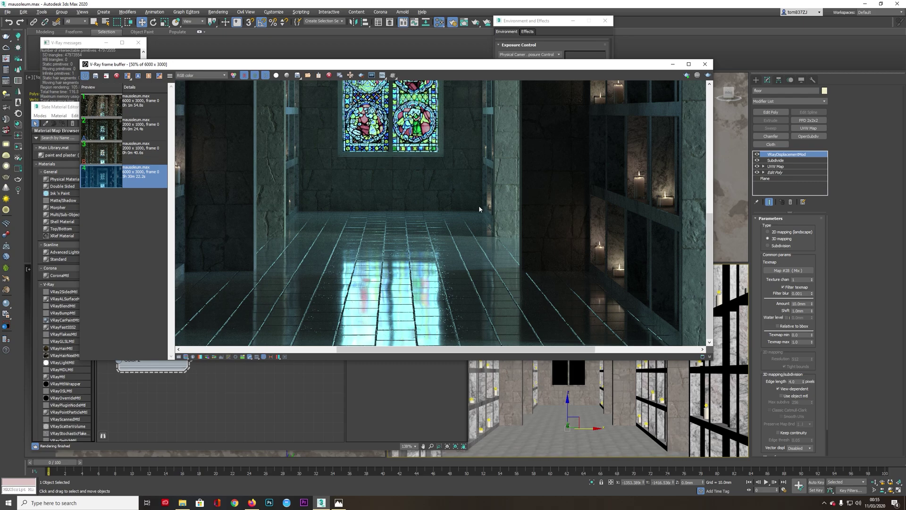
{"action": "left_click", "coordinate": [705, 64]}
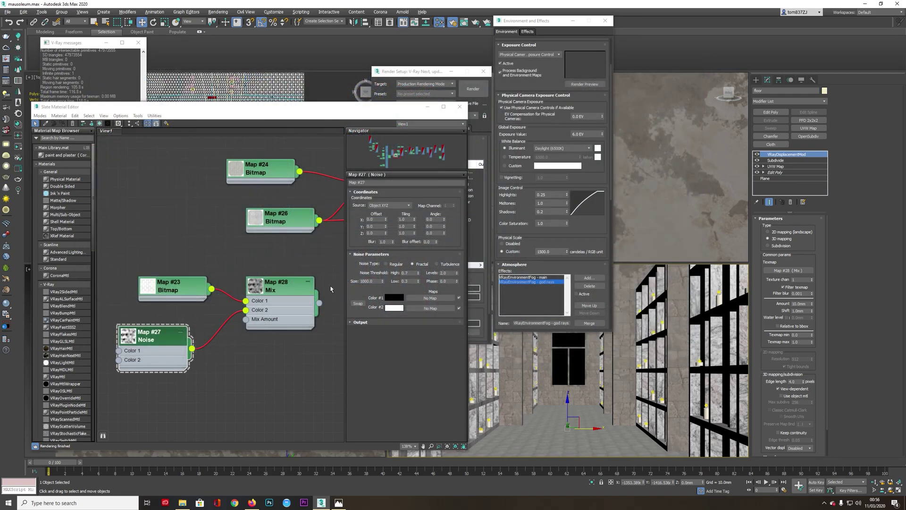
{"action": "double_click", "coordinate": [174, 289]}
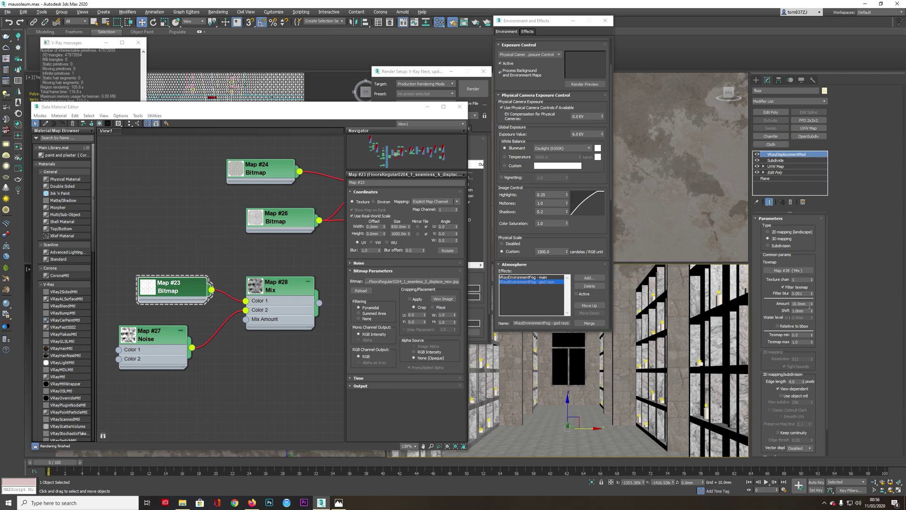
{"action": "double_click", "coordinate": [801, 311]}
{"action": "double_click", "coordinate": [803, 304]}
{"action": "type", "text": "4"}
{"action": "key", "text": "Return"}
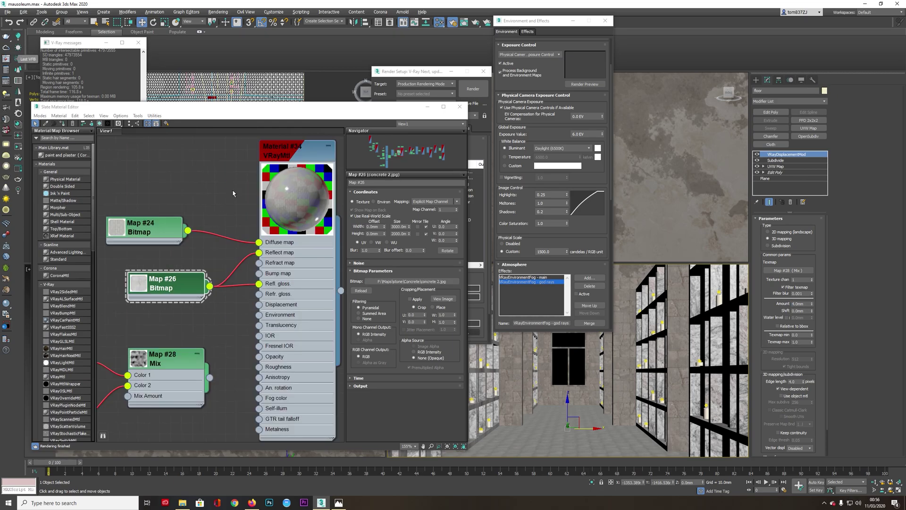
Step: Inspect the tile joints in the window reflection closely and set the reflection glossiness map amount of Material #34 to 20
{"action": "left_click", "coordinate": [7, 58]}
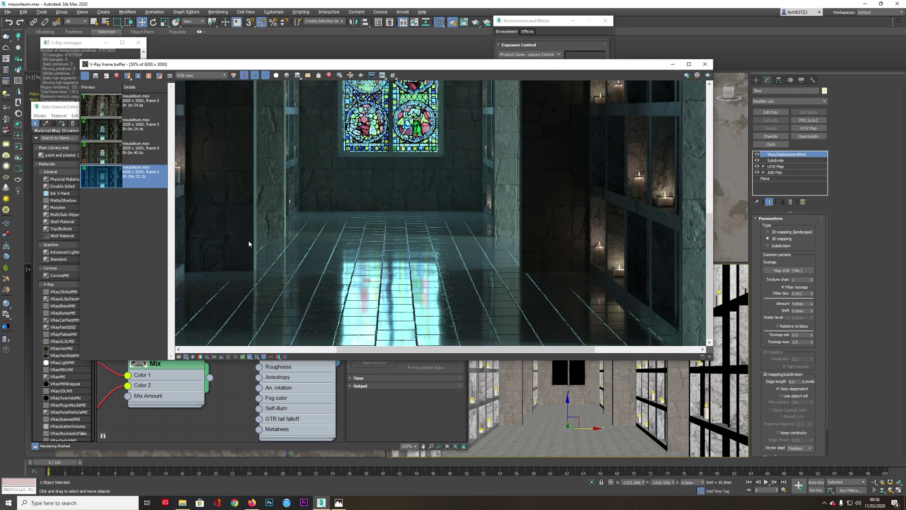
{"action": "scroll", "coordinate": [389, 304], "scroll_direction": "up", "scroll_amount": 4}
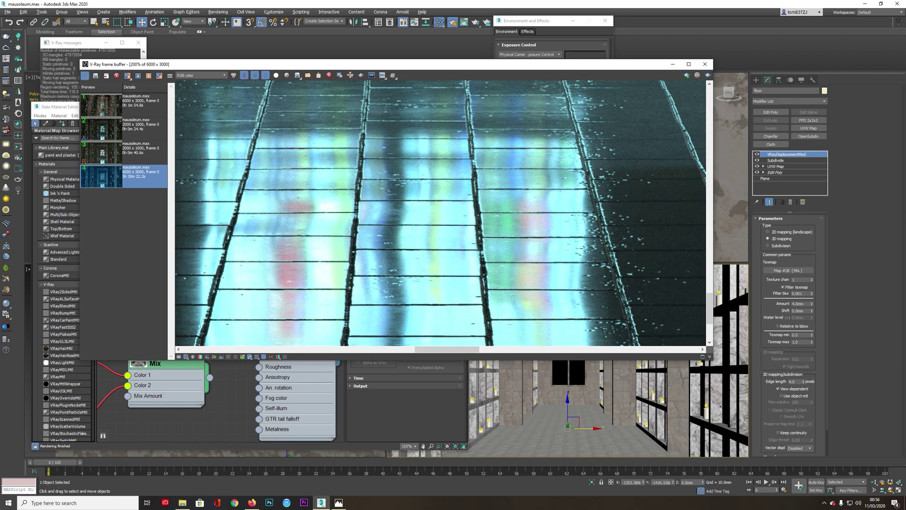
{"action": "left_click", "coordinate": [705, 64]}
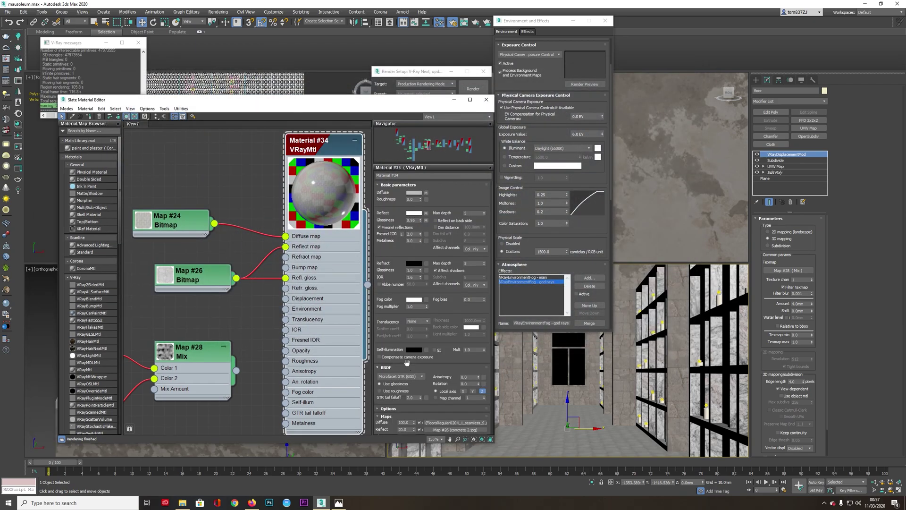
{"action": "scroll", "coordinate": [407, 361], "scroll_direction": "down", "scroll_amount": 5}
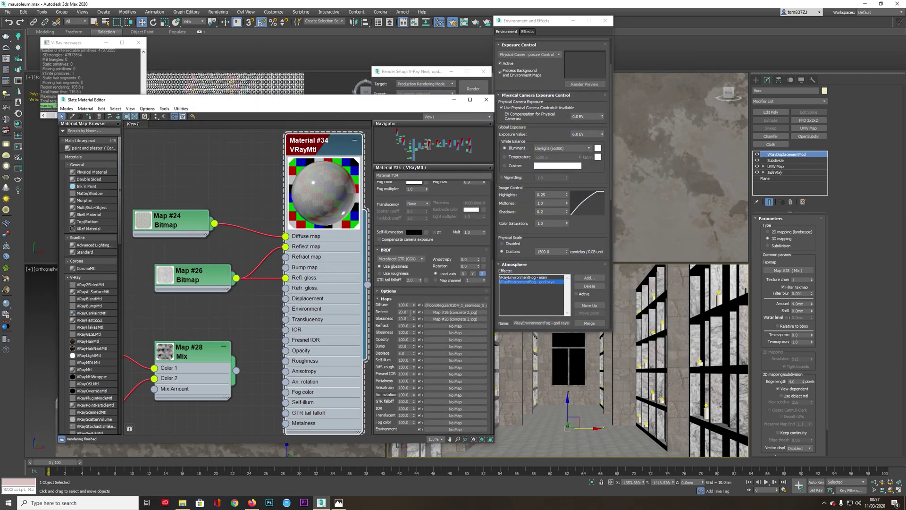
{"action": "double_click", "coordinate": [407, 318]}
{"action": "double_click", "coordinate": [401, 312]}
{"action": "double_click", "coordinate": [406, 318]}
{"action": "type", "text": "20"}
{"action": "key", "text": "Return"}
Step: Set the Fresnel IOR of Material #34 to 1.6
{"action": "scroll", "coordinate": [398, 384], "scroll_direction": "up", "scroll_amount": 5}
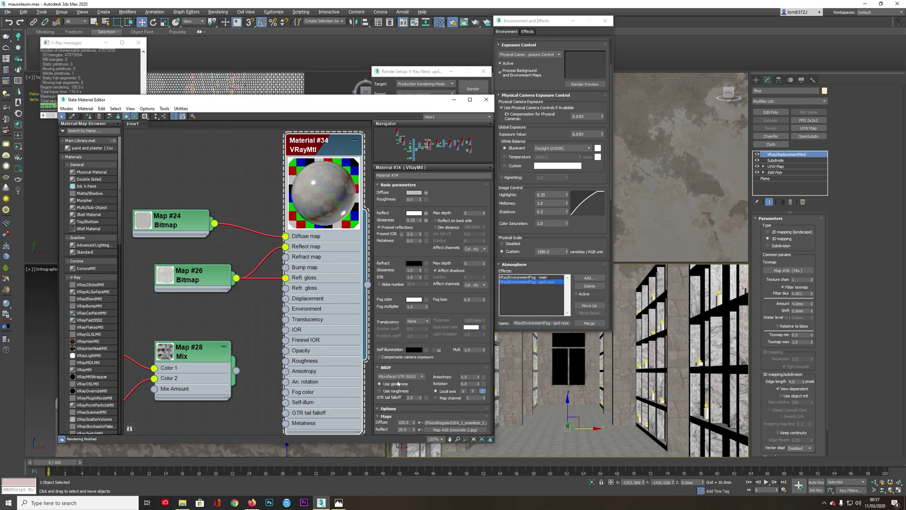
{"action": "double_click", "coordinate": [418, 234]}
{"action": "type", "text": "1.6"}
{"action": "key", "text": "Return"}
{"action": "left_click", "coordinate": [402, 234]}
{"action": "left_click", "coordinate": [402, 234]}
{"action": "left_click", "coordinate": [402, 233]}
{"action": "left_click", "coordinate": [401, 234]}
{"action": "left_click_drag", "start_coordinate": [401, 244], "coordinate": [390, 137]}
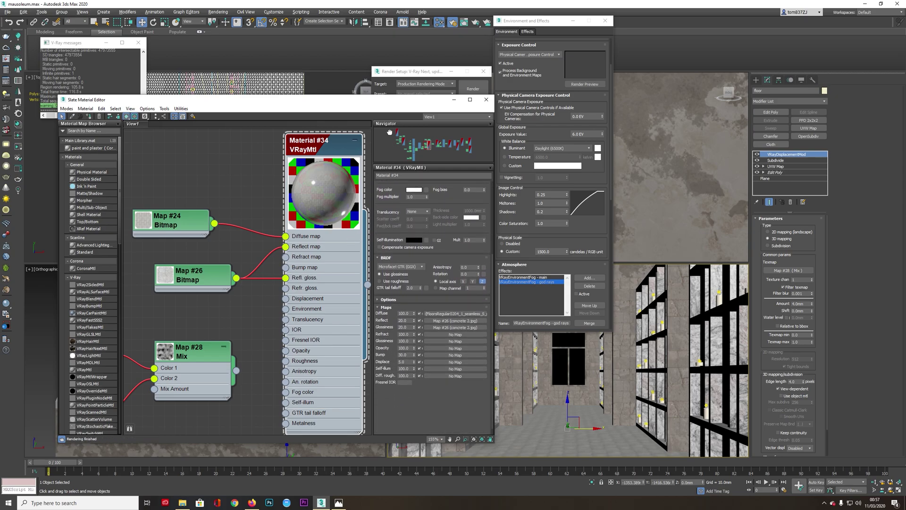
Step: Render a region over the edge of the window reflection and adjacent dark tiles, and examine its joints against the surrounding floor
{"action": "key", "text": "alt+Tab"}
{"action": "left_click_drag", "start_coordinate": [370, 231], "coordinate": [497, 308]}
{"action": "left_click_drag", "start_coordinate": [416, 64], "coordinate": [390, 121]}
{"action": "left_click", "coordinate": [416, 74]}
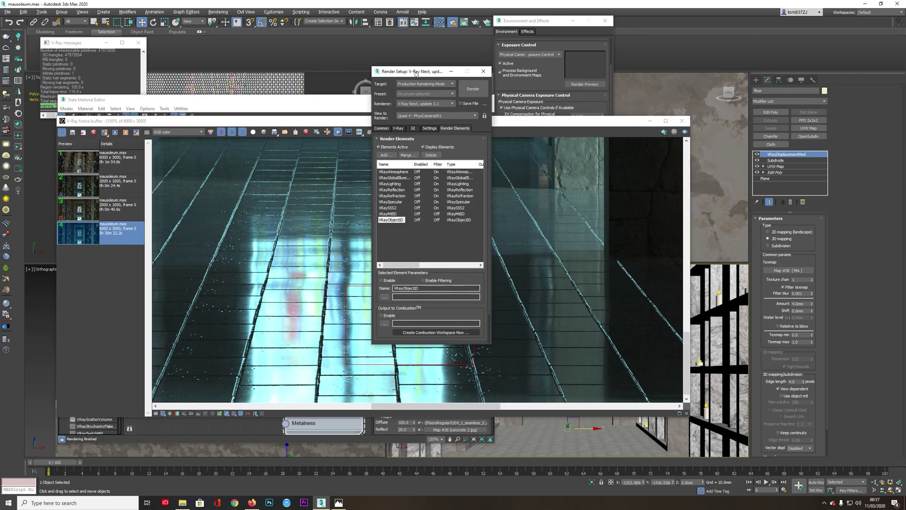
{"action": "left_click", "coordinate": [381, 128]}
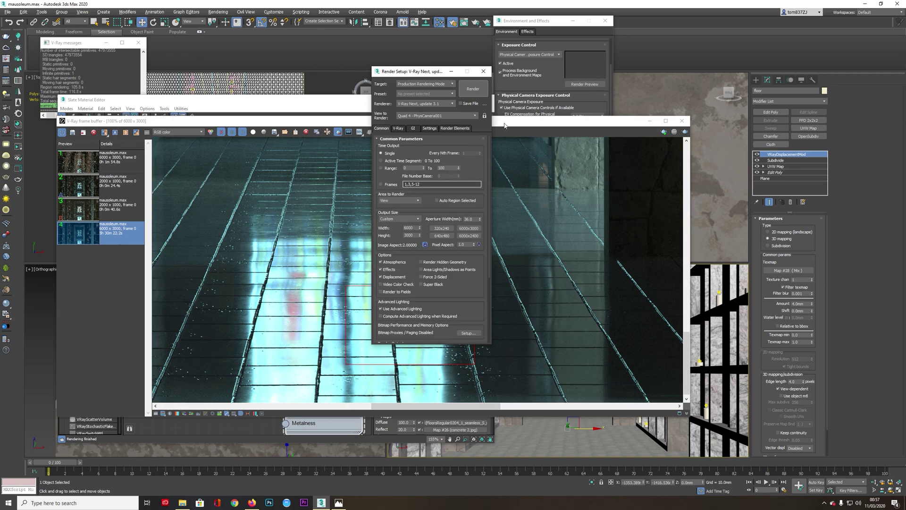
{"action": "left_click_drag", "start_coordinate": [519, 121], "coordinate": [512, 77]}
{"action": "scroll", "coordinate": [346, 293], "scroll_direction": "up", "scroll_amount": 4}
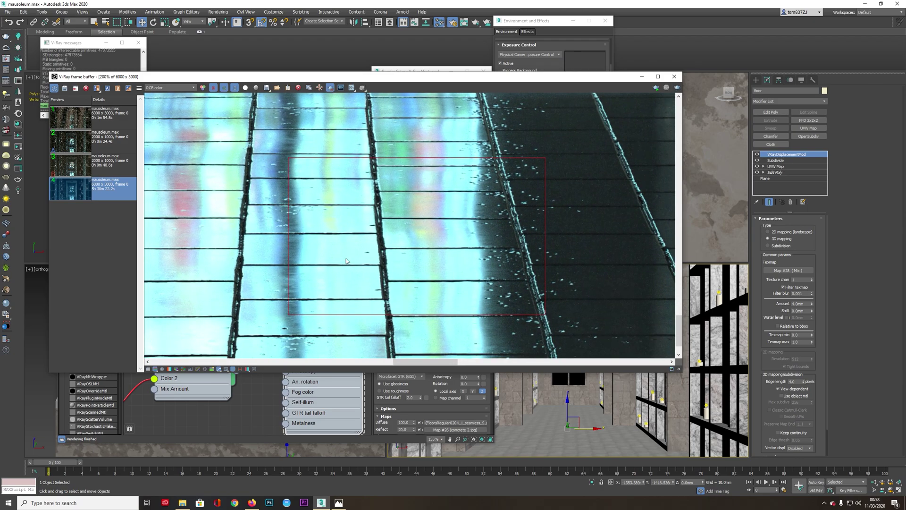
{"action": "left_click", "coordinate": [678, 89]}
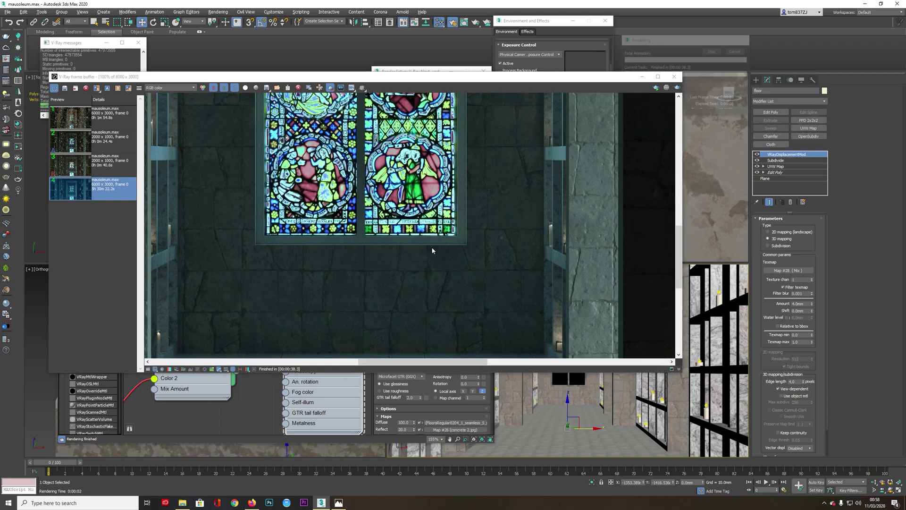
{"action": "scroll", "coordinate": [434, 281], "scroll_direction": "down", "scroll_amount": 4}
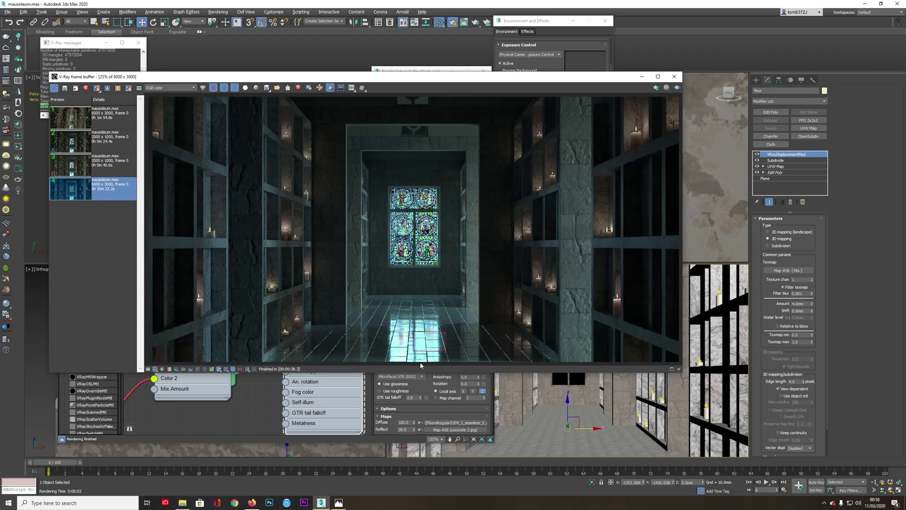
{"action": "scroll", "coordinate": [420, 365], "scroll_direction": "up", "scroll_amount": 8}
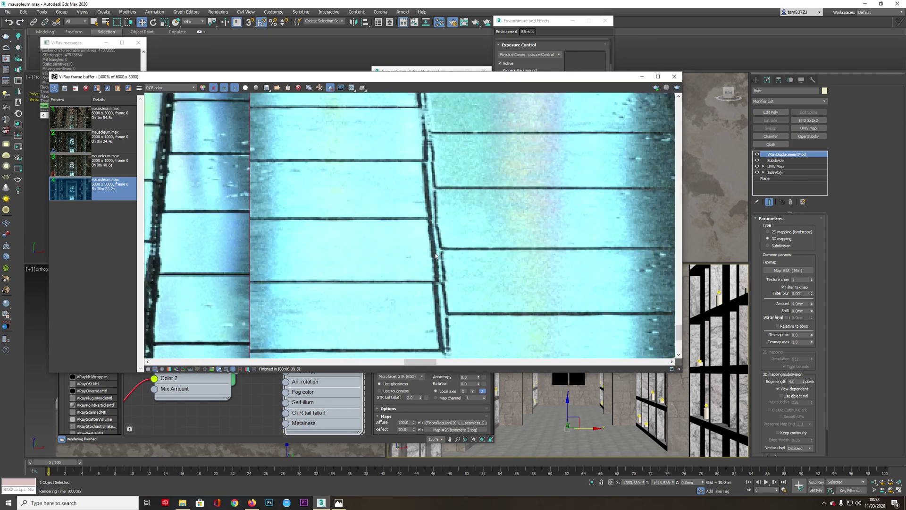
{"action": "left_click", "coordinate": [674, 76]}
Step: Add a Composite map to the floor material's node view and connect Map #26 to its Layer 1
{"action": "middle_click_drag", "start_coordinate": [219, 281], "coordinate": [302, 239]}
{"action": "left_click", "coordinate": [175, 230]}
{"action": "double_click", "coordinate": [190, 287]}
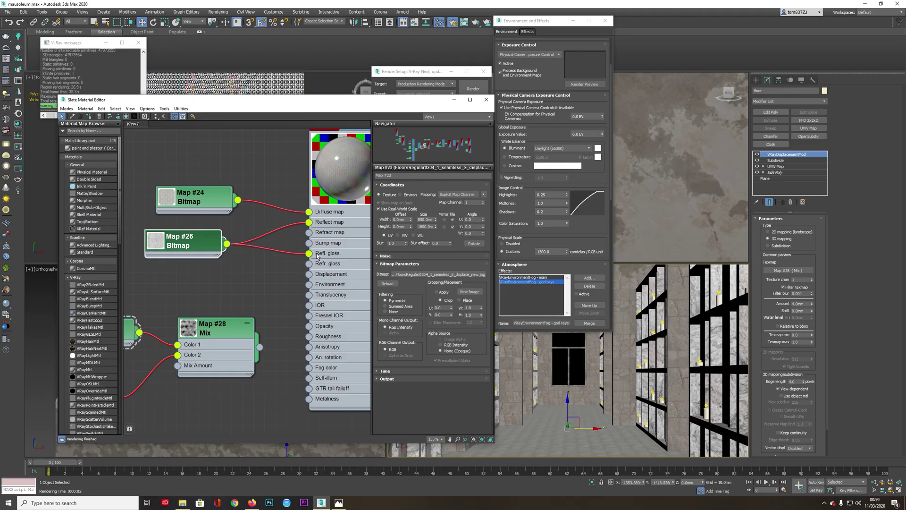
{"action": "middle_click_drag", "start_coordinate": [231, 257], "coordinate": [278, 247]}
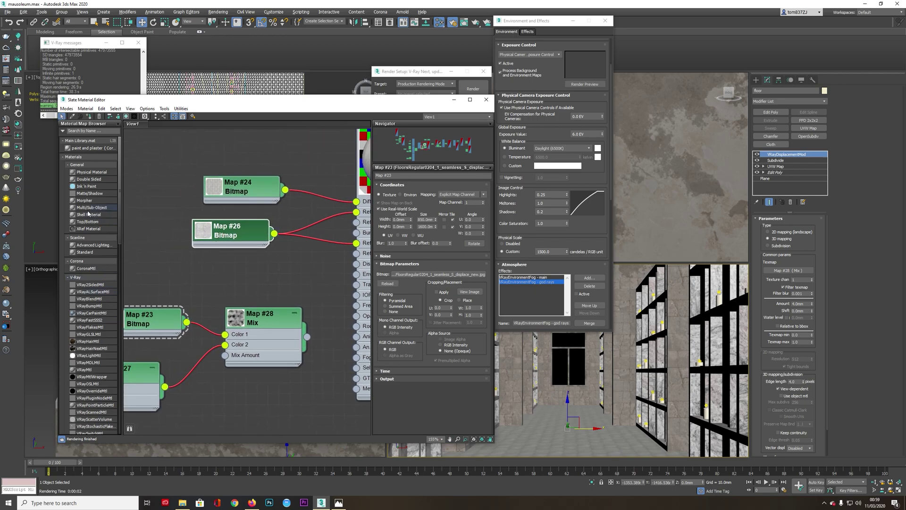
{"action": "left_click", "coordinate": [77, 277]}
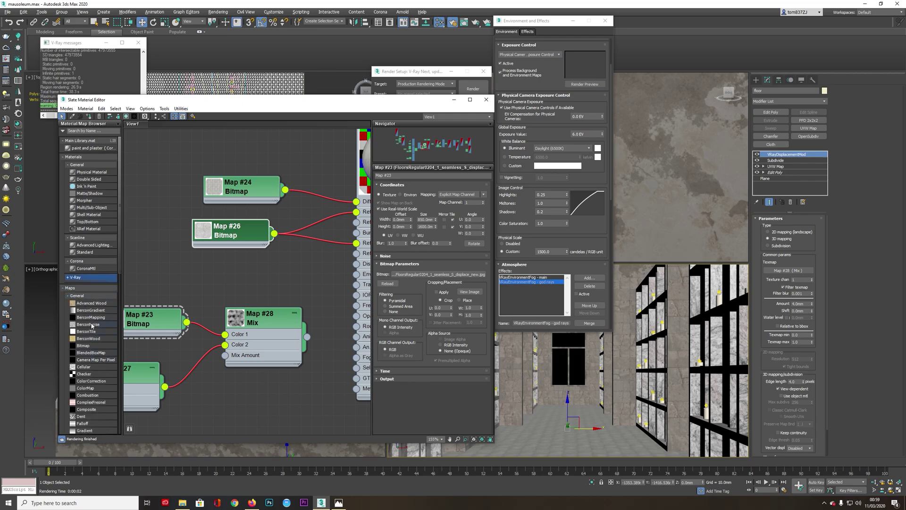
{"action": "left_click_drag", "start_coordinate": [89, 411], "coordinate": [269, 268]}
{"action": "left_click_drag", "start_coordinate": [274, 233], "coordinate": [214, 279]}
Step: Add a second layer with Multiply blending to the Composite map and connect Map #23 to Layer 2
{"action": "double_click", "coordinate": [262, 282]}
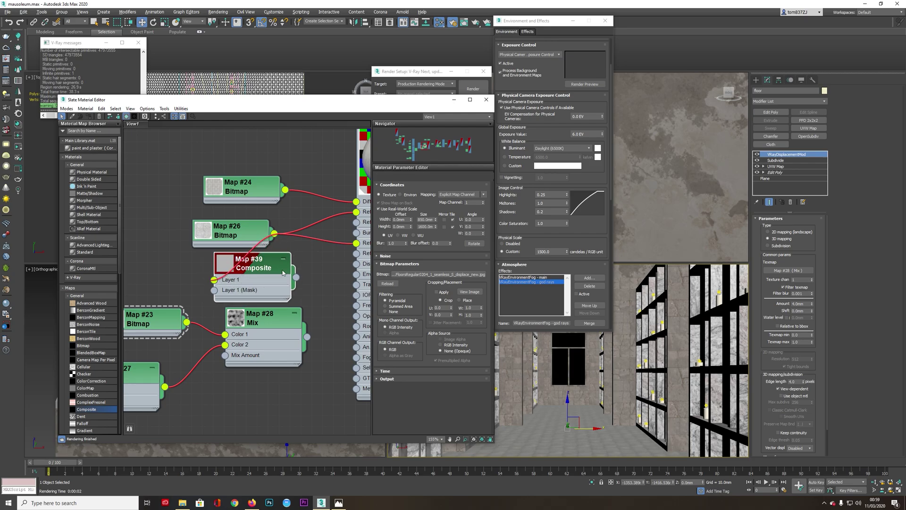
{"action": "left_click", "coordinate": [483, 193]}
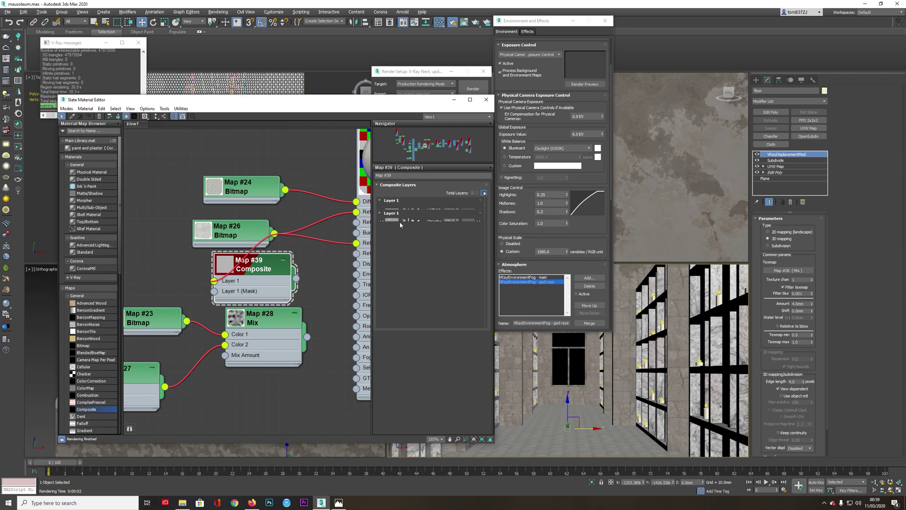
{"action": "left_click", "coordinate": [429, 215]}
{"action": "left_click", "coordinate": [408, 245]}
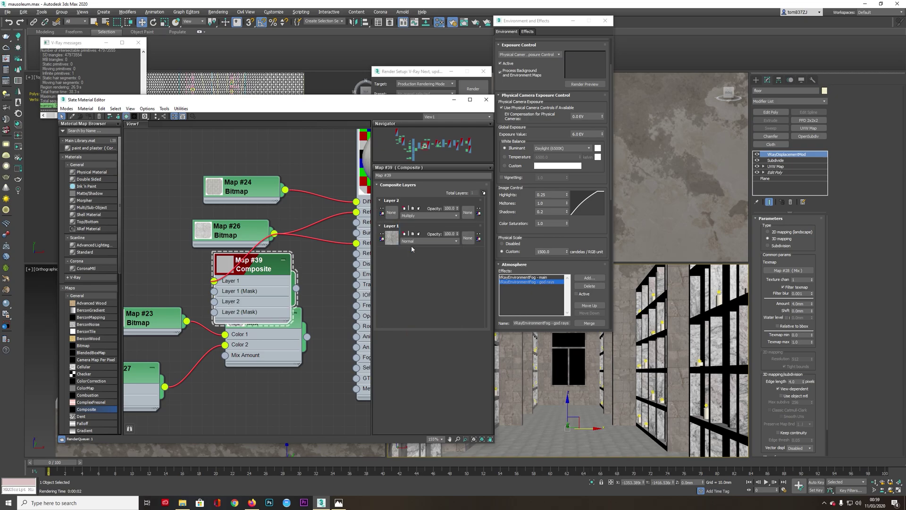
{"action": "left_click_drag", "start_coordinate": [184, 325], "coordinate": [214, 301]}
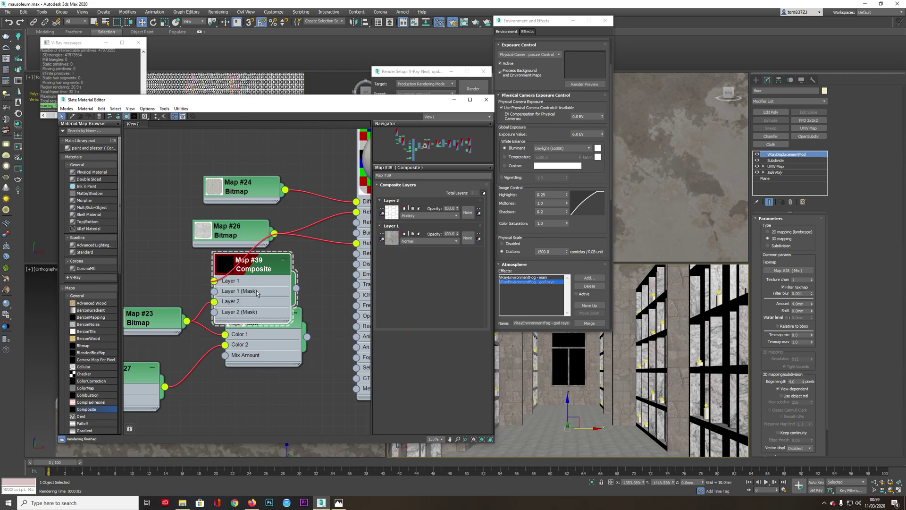
Step: Connect the Composite map to the reflect map input of Material #34 and move the Map #26 node clear of it
{"action": "middle_click_drag", "start_coordinate": [278, 290], "coordinate": [253, 287]}
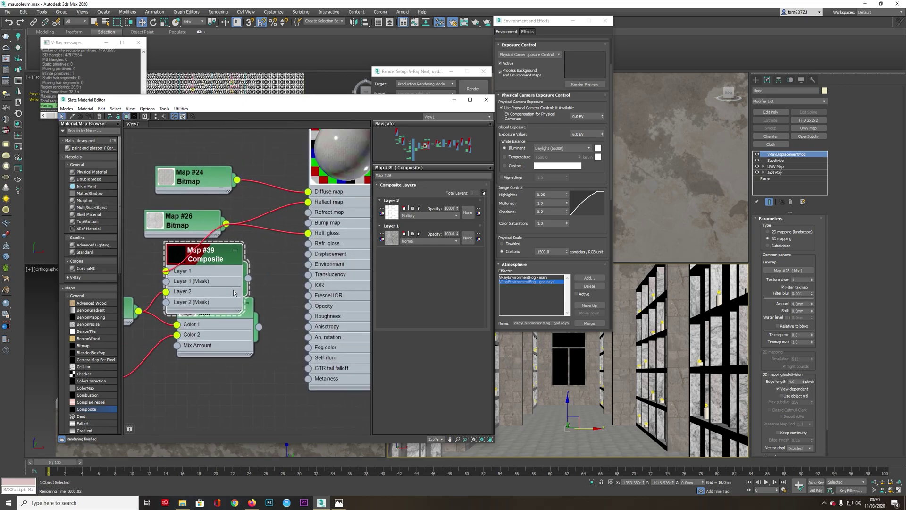
{"action": "left_click_drag", "start_coordinate": [247, 279], "coordinate": [308, 203]}
{"action": "left_click_drag", "start_coordinate": [203, 219], "coordinate": [160, 219]}
{"action": "middle_click_drag", "start_coordinate": [194, 278], "coordinate": [247, 227]}
{"action": "left_click_drag", "start_coordinate": [208, 173], "coordinate": [186, 172]}
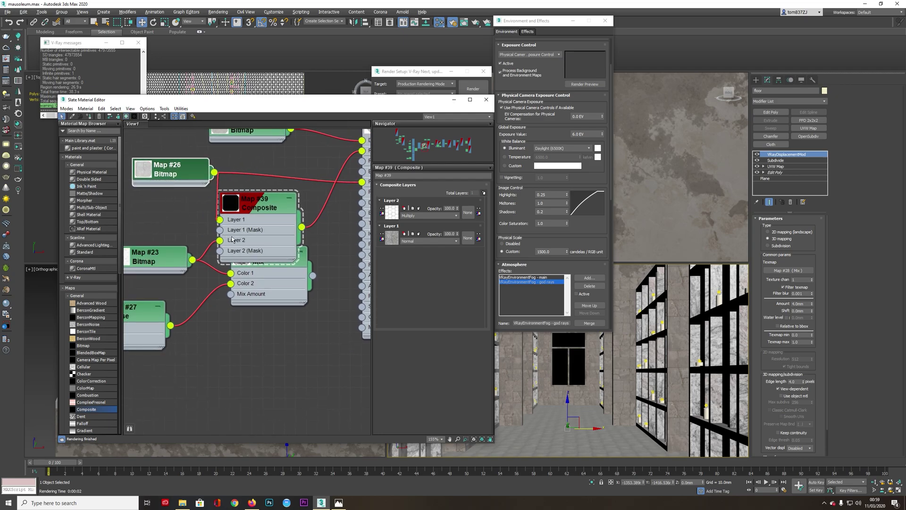
Step: Separate the overlapping nodes, connect the Composite map to the reflection glossiness input of Material #34, and render the region
{"action": "left_click_drag", "start_coordinate": [244, 206], "coordinate": [267, 151]}
{"action": "middle_click_drag", "start_coordinate": [263, 190], "coordinate": [239, 229]}
{"action": "left_click_drag", "start_coordinate": [250, 226], "coordinate": [240, 249]}
{"action": "scroll", "coordinate": [259, 251], "scroll_direction": "down", "scroll_amount": 1}
{"action": "mouse_move", "coordinate": [250, 258]}
{"action": "middle_mouse_down"}
{"action": "mouse_move", "coordinate": [260, 251]}
{"action": "mouse_move", "coordinate": [240, 262]}
{"action": "middle_mouse_up"}
{"action": "middle_click_drag", "start_coordinate": [162, 219], "coordinate": [233, 225]}
{"action": "left_click_drag", "start_coordinate": [232, 225], "coordinate": [203, 215]}
{"action": "middle_click_drag", "start_coordinate": [306, 254], "coordinate": [248, 254]}
{"action": "left_click_drag", "start_coordinate": [320, 244], "coordinate": [329, 234]}
{"action": "middle_click_drag", "start_coordinate": [287, 250], "coordinate": [257, 254]}
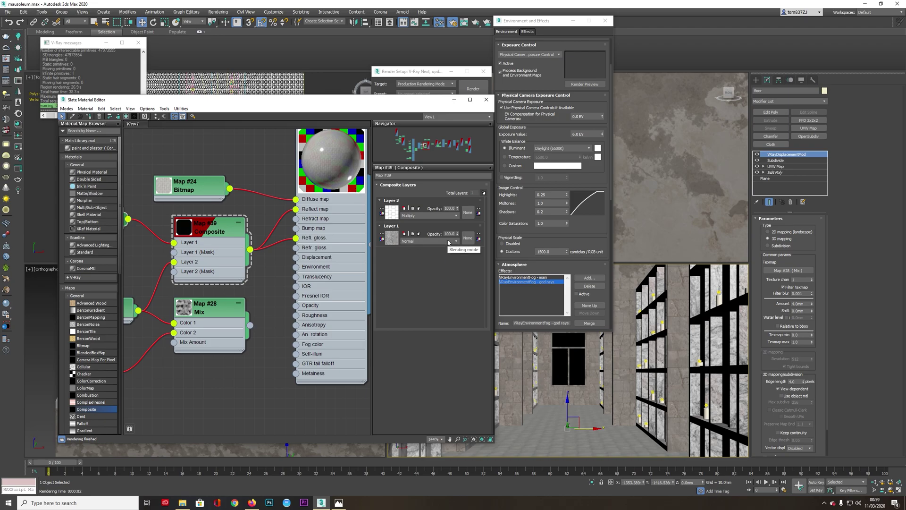
{"action": "key", "text": "shift+q"}
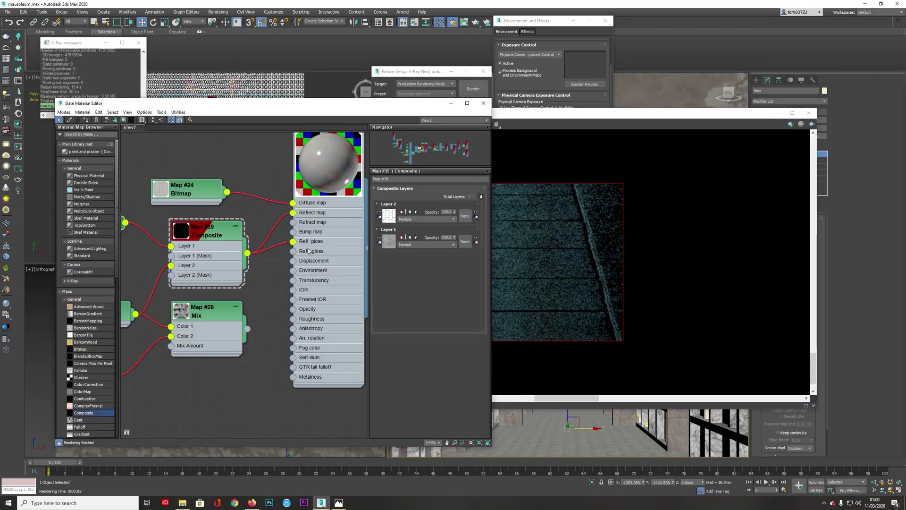
Step: Set the reflect and reflection glossiness map amounts of Material #34 to 100
{"action": "double_click", "coordinate": [308, 250]}
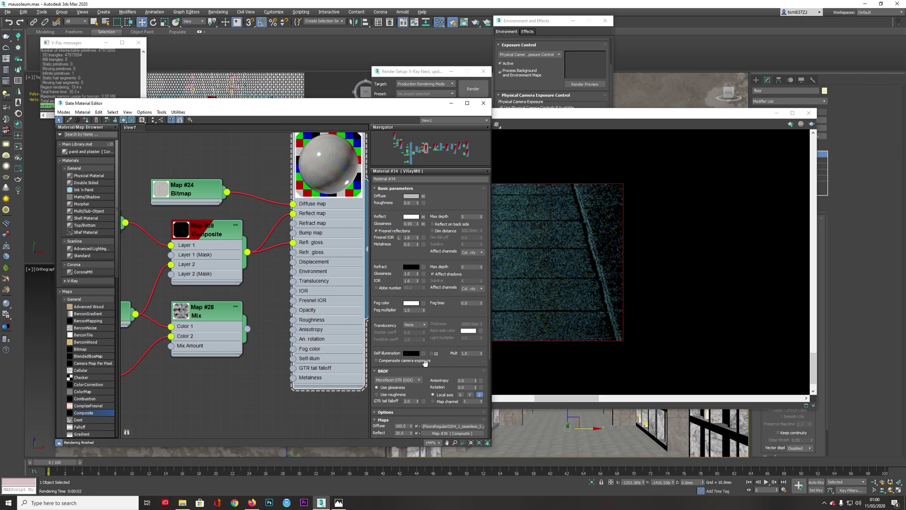
{"action": "scroll", "coordinate": [424, 362], "scroll_direction": "down", "scroll_amount": 5}
{"action": "left_click_drag", "start_coordinate": [411, 323], "coordinate": [419, 246]}
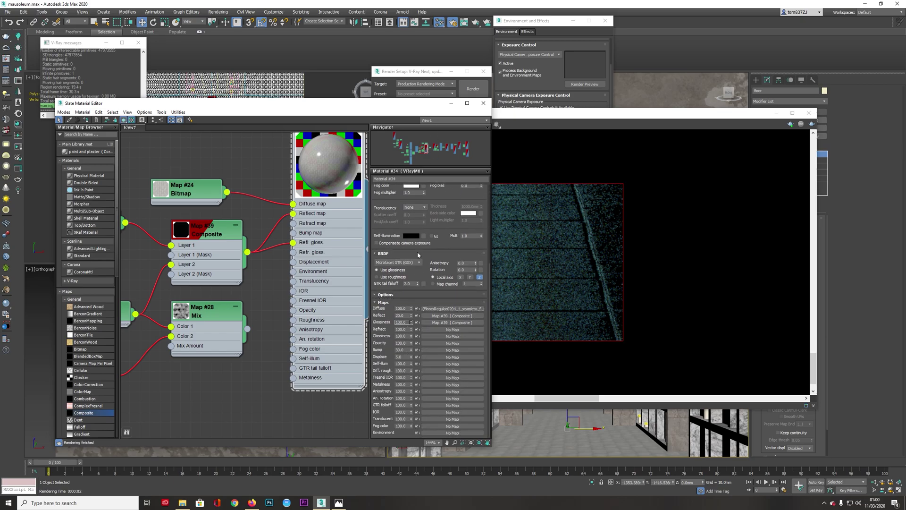
{"action": "left_click_drag", "start_coordinate": [411, 316], "coordinate": [417, 212]}
Step: Spread out the Map #24, Mix and Composite nodes and reconnect Map #26 to Layer 1 of the Composite map
{"action": "middle_click_drag", "start_coordinate": [269, 258], "coordinate": [297, 293]}
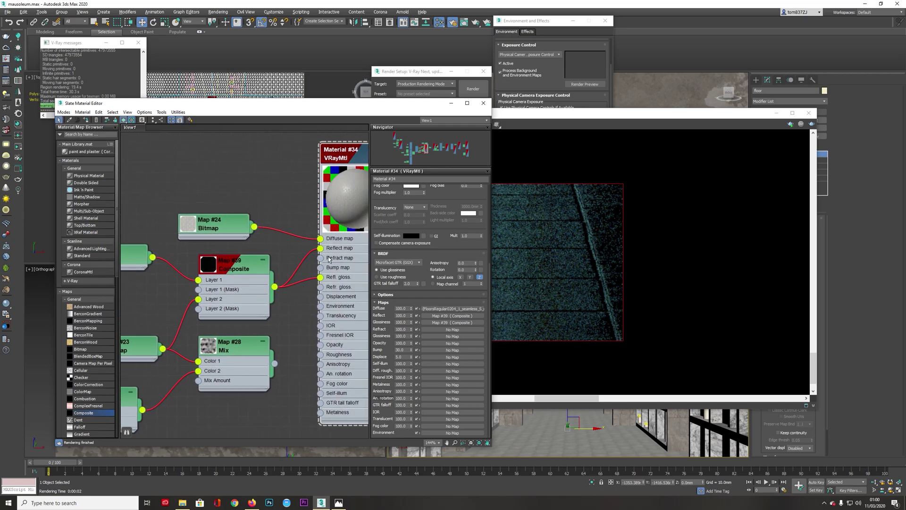
{"action": "left_click_drag", "start_coordinate": [231, 220], "coordinate": [212, 194]}
{"action": "left_click_drag", "start_coordinate": [213, 193], "coordinate": [201, 190]}
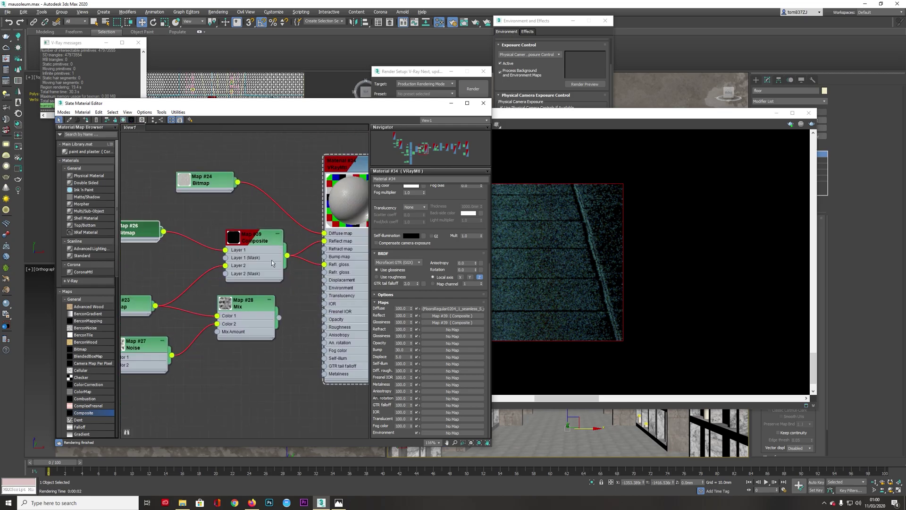
{"action": "mouse_move", "coordinate": [384, 105]}
{"action": "left_mouse_down"}
{"action": "mouse_move", "coordinate": [370, 103]}
{"action": "mouse_move", "coordinate": [380, 108]}
{"action": "left_mouse_up"}
{"action": "middle_click_drag", "start_coordinate": [292, 290], "coordinate": [293, 283]}
{"action": "left_click_drag", "start_coordinate": [248, 300], "coordinate": [264, 315]}
{"action": "left_click_drag", "start_coordinate": [260, 250], "coordinate": [260, 202]}
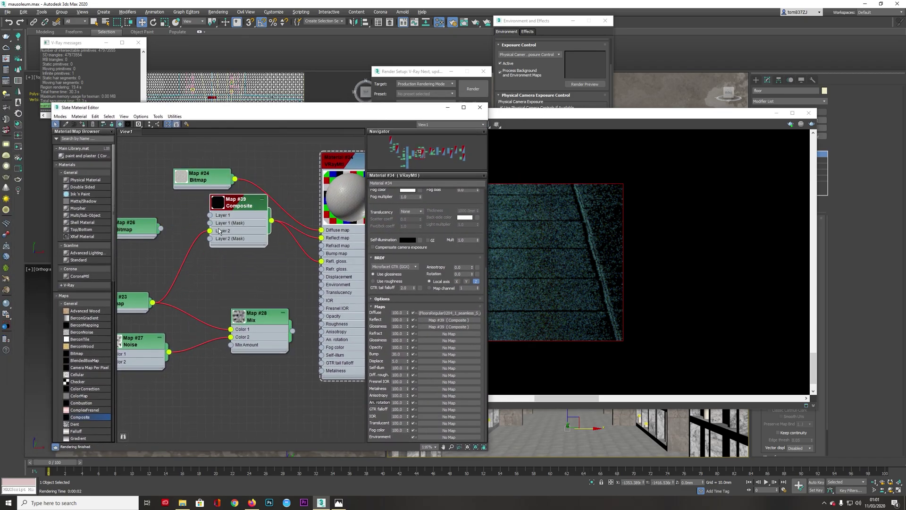
{"action": "left_click_drag", "start_coordinate": [219, 231], "coordinate": [215, 229]}
{"action": "left_click_drag", "start_coordinate": [161, 228], "coordinate": [207, 213]}
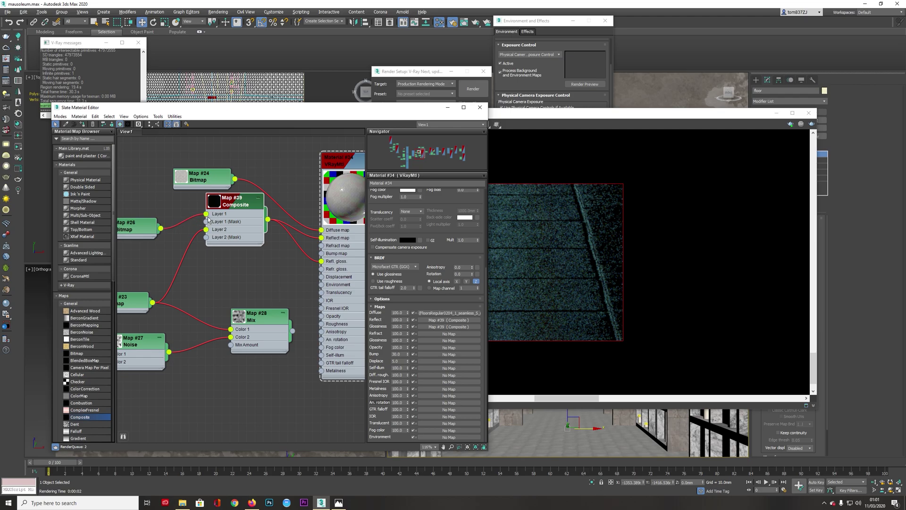
Step: Duplicate the concrete bitmap Map #26 and its Composite map, spread out the copies, and connect the copied bitmap to Material #34's reflection glossiness input
{"action": "left_click", "coordinate": [157, 230], "text": "ctrl"}
{"action": "scroll", "coordinate": [263, 232], "scroll_direction": "down", "scroll_amount": 1}
{"action": "middle_click_drag", "start_coordinate": [263, 233], "coordinate": [270, 222]}
{"action": "left_click_drag", "start_coordinate": [270, 221], "coordinate": [323, 247], "text": "shift"}
{"action": "mouse_move", "coordinate": [230, 263]}
{"action": "middle_mouse_down"}
{"action": "mouse_move", "coordinate": [261, 260]}
{"action": "mouse_move", "coordinate": [215, 257]}
{"action": "middle_mouse_up"}
{"action": "left_click_drag", "start_coordinate": [163, 264], "coordinate": [310, 243]}
{"action": "left_click_drag", "start_coordinate": [235, 268], "coordinate": [250, 396]}
{"action": "left_click", "coordinate": [192, 417]}
{"action": "left_click_drag", "start_coordinate": [161, 391], "coordinate": [199, 257]}
{"action": "middle_click_drag", "start_coordinate": [204, 252], "coordinate": [238, 250]}
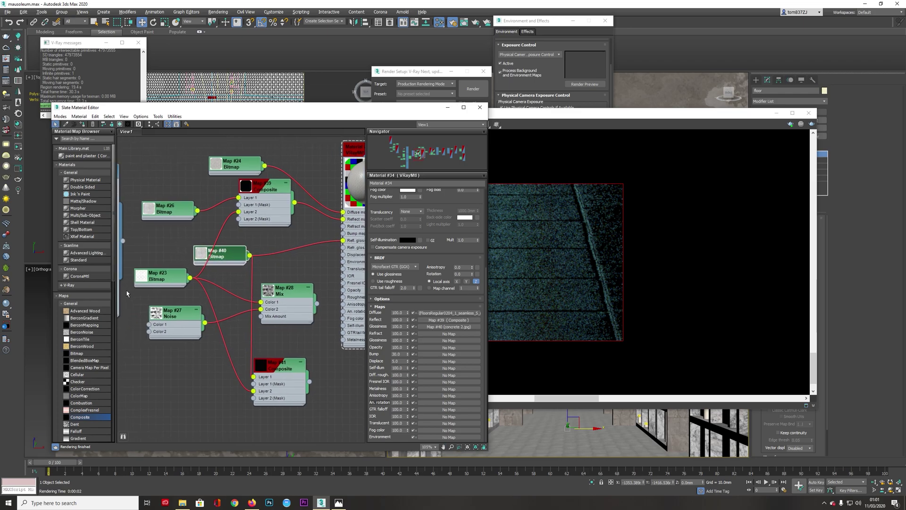
Step: Insert a Color Correction map after the Map #40 bitmap and set its advanced lightness RGB gamma/contrast to 5
{"action": "left_click_drag", "start_coordinate": [87, 389], "coordinate": [298, 251]}
{"action": "middle_click_drag", "start_coordinate": [298, 251], "coordinate": [209, 255]}
{"action": "double_click", "coordinate": [209, 255]}
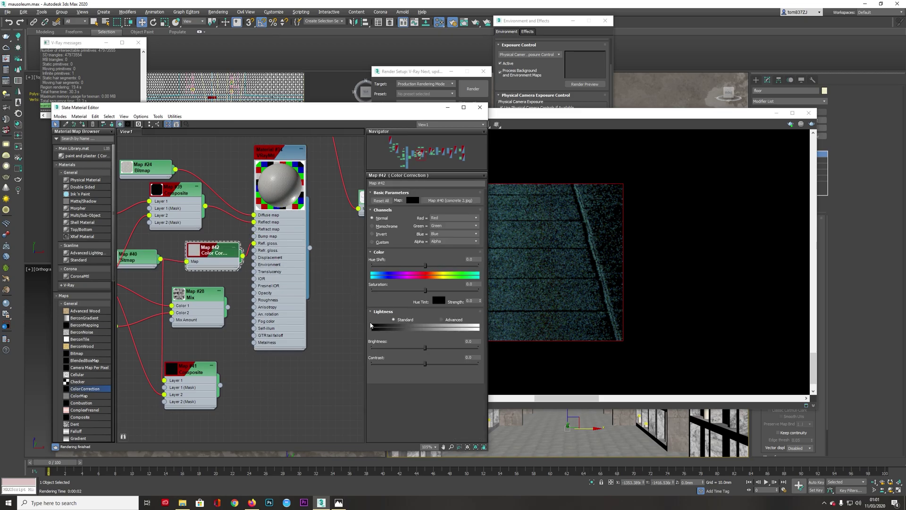
{"action": "left_click", "coordinate": [441, 319]}
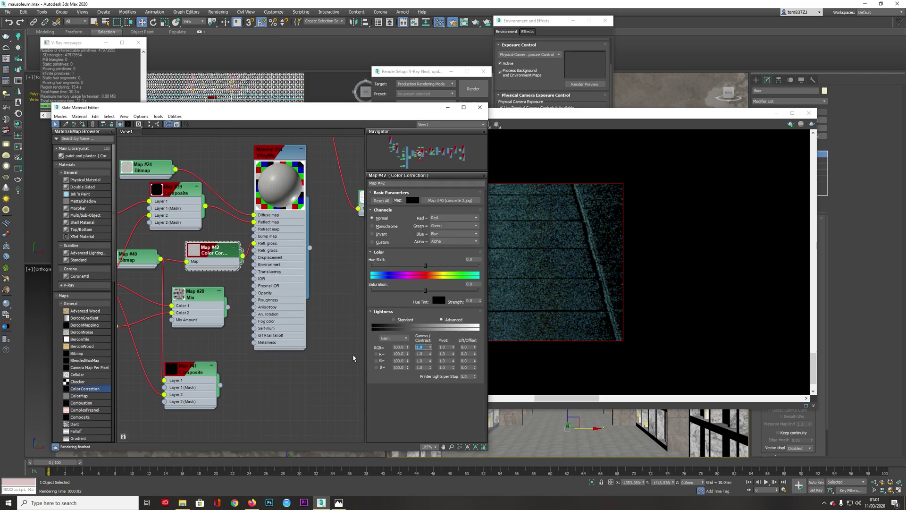
{"action": "type", "text": "5"}
{"action": "key", "text": "Return"}
{"action": "scroll", "coordinate": [218, 246], "scroll_direction": "up", "scroll_amount": 3}
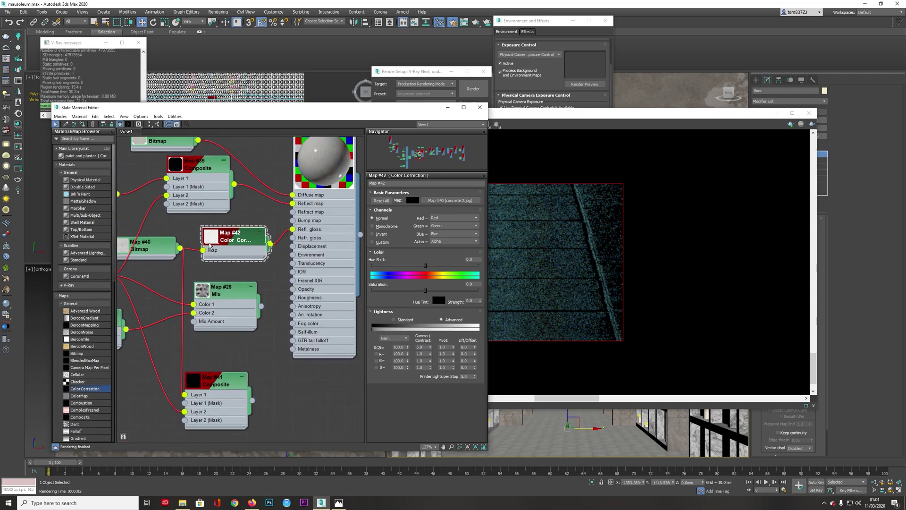
Step: Connect the Color Correction map to Layer 1 of the Map #41 Composite, and that Composite to Material #34's reflection glossiness input
{"action": "left_click_drag", "start_coordinate": [218, 246], "coordinate": [176, 247]}
{"action": "left_click_drag", "start_coordinate": [234, 244], "coordinate": [185, 394]}
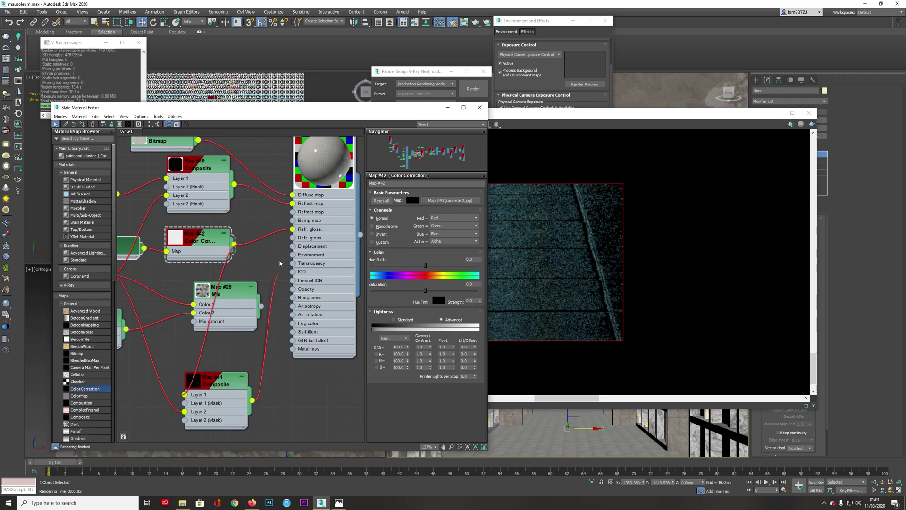
{"action": "middle_click_drag", "start_coordinate": [269, 256], "coordinate": [323, 256]}
{"action": "scroll", "coordinate": [256, 272], "scroll_direction": "down", "scroll_amount": 1}
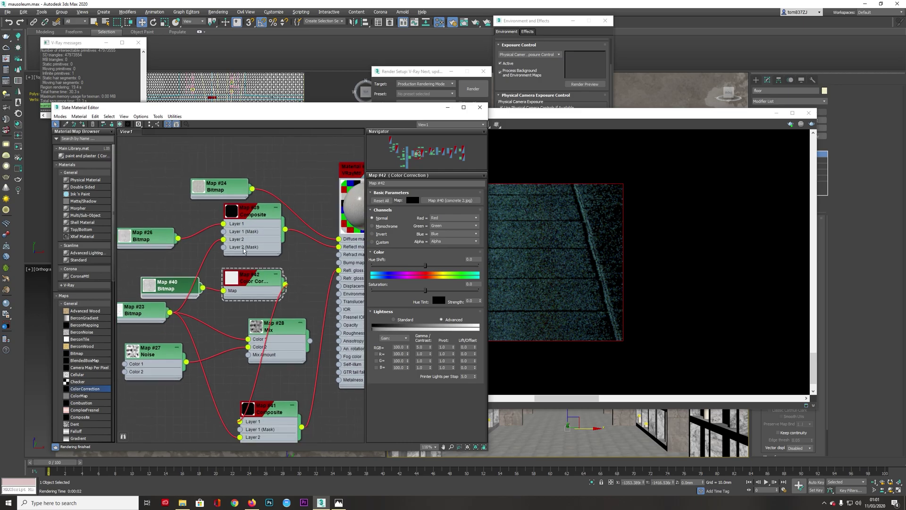
{"action": "scroll", "coordinate": [244, 251], "scroll_direction": "down", "scroll_amount": 1}
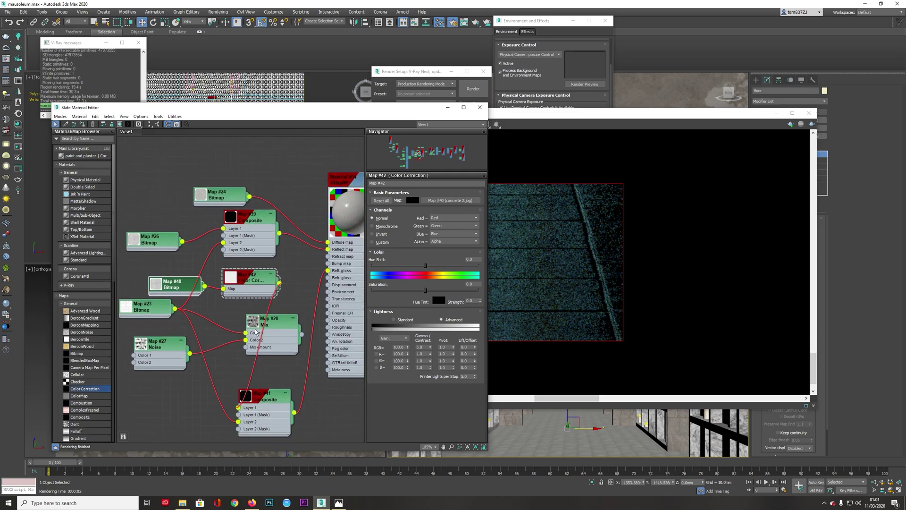
Step: Connect the Map #41 Composite to the reflect map input of Material #34 and delete the old Map #39 Composite and Map #26 bitmap
{"action": "left_click_drag", "start_coordinate": [294, 413], "coordinate": [328, 250]}
{"action": "middle_click_drag", "start_coordinate": [308, 259], "coordinate": [274, 267]}
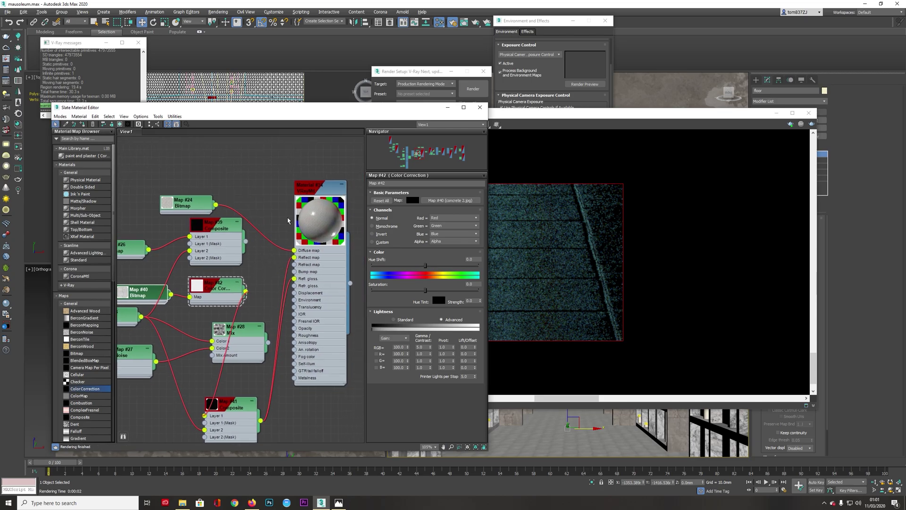
{"action": "middle_click_drag", "start_coordinate": [187, 323], "coordinate": [246, 300]}
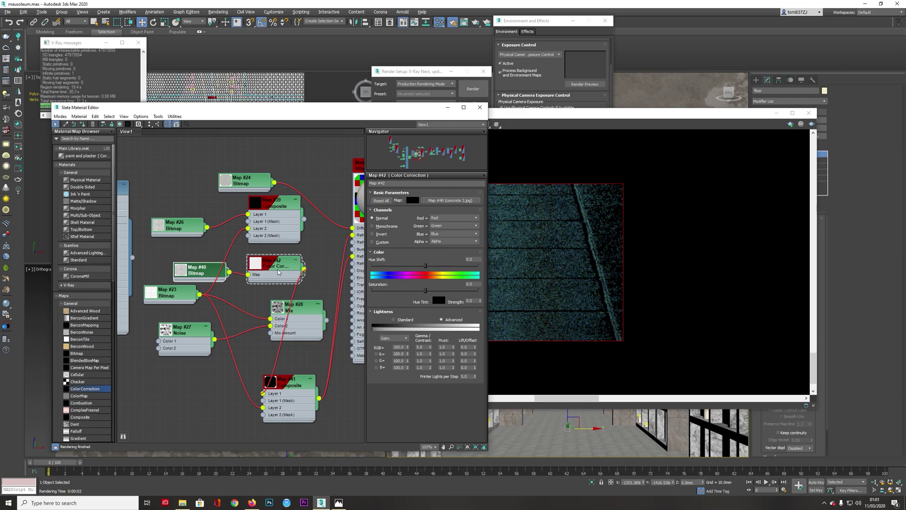
{"action": "left_click", "coordinate": [269, 218]}
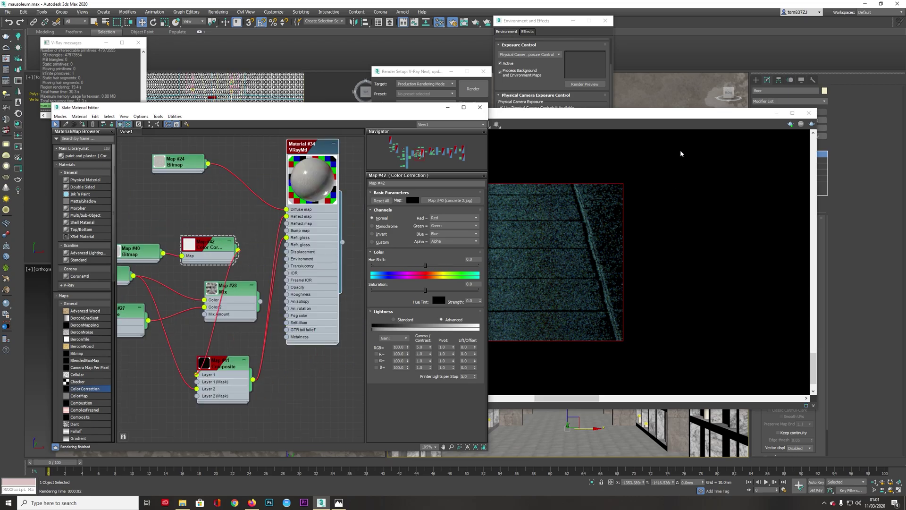
Step: Render the floor region in RGB color and examine the window reflections and tile joints up close
{"action": "left_click", "coordinate": [644, 117]}
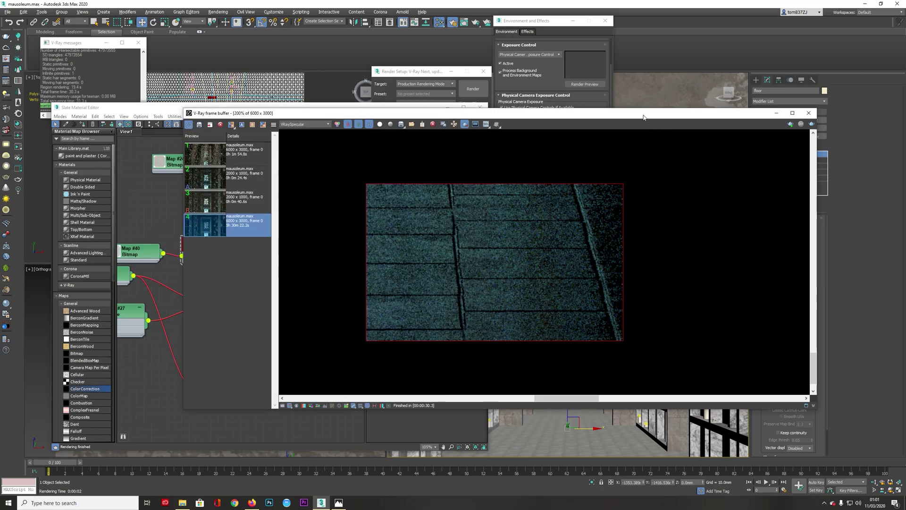
{"action": "left_click", "coordinate": [812, 124]}
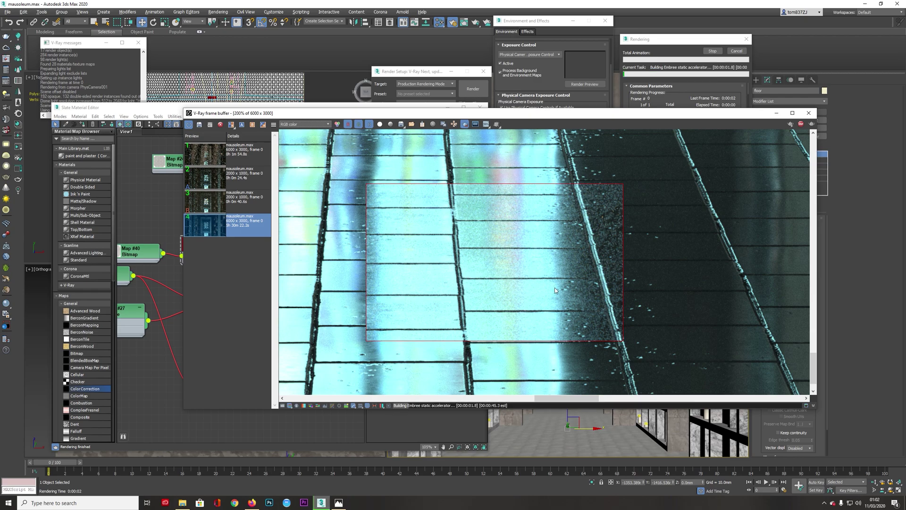
{"action": "scroll", "coordinate": [462, 274], "scroll_direction": "down", "scroll_amount": 3}
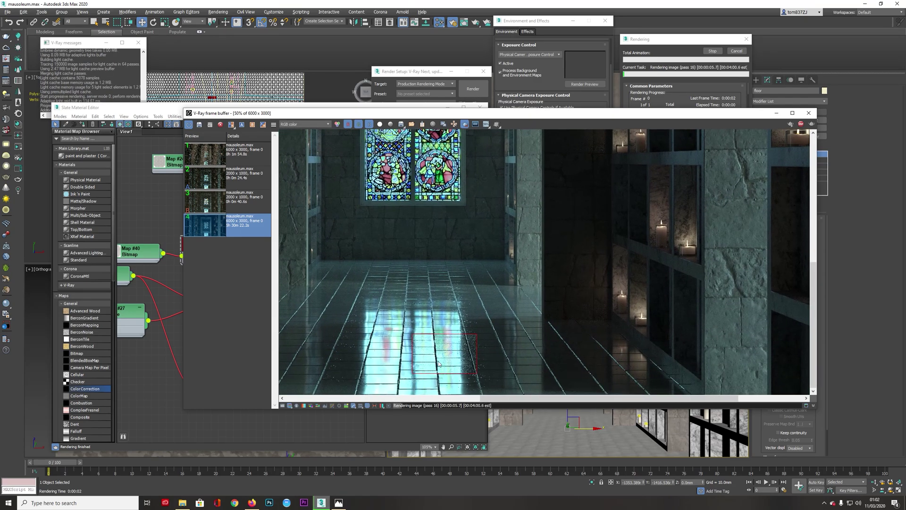
{"action": "scroll", "coordinate": [476, 298], "scroll_direction": "up", "scroll_amount": 3}
{"action": "scroll", "coordinate": [482, 310], "scroll_direction": "up", "scroll_amount": 3}
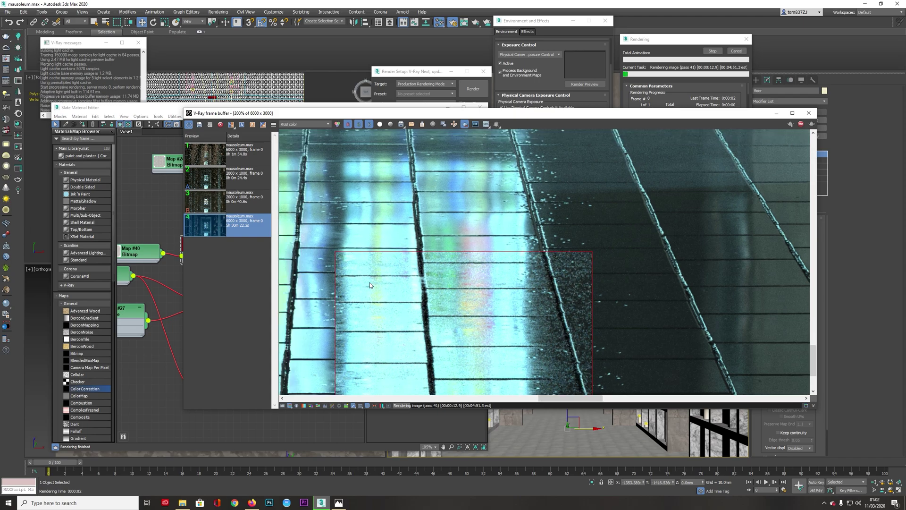
{"action": "middle_click_drag", "start_coordinate": [490, 379], "coordinate": [491, 301]}
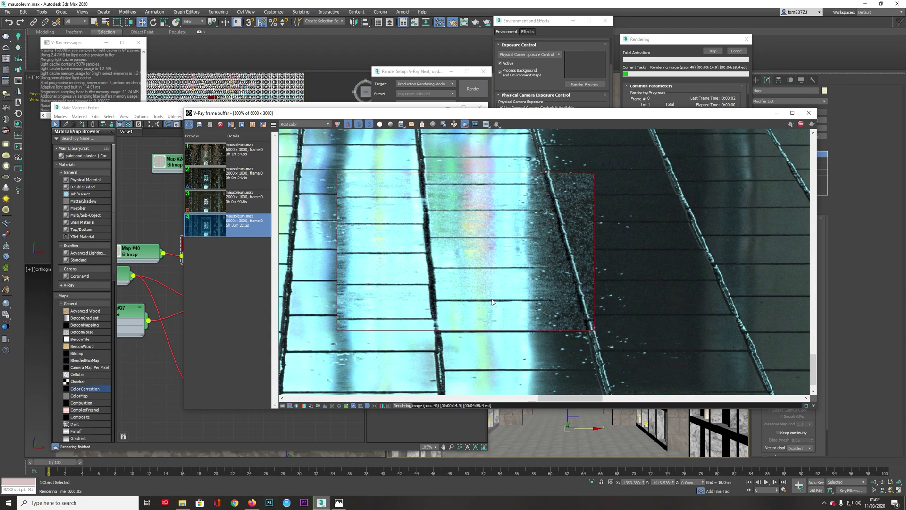
{"action": "middle_click_drag", "start_coordinate": [432, 245], "coordinate": [506, 264]}
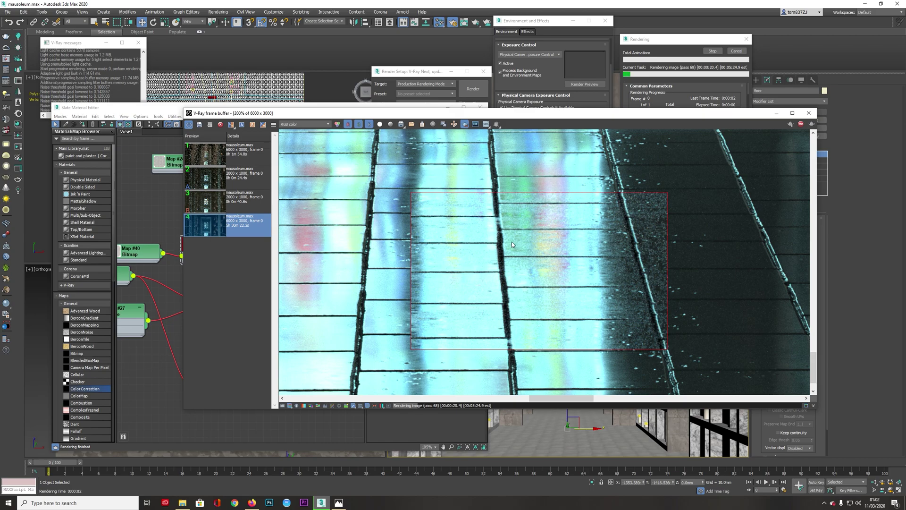
{"action": "middle_click_drag", "start_coordinate": [514, 235], "coordinate": [447, 277]}
{"action": "scroll", "coordinate": [447, 276], "scroll_direction": "up", "scroll_amount": 1}
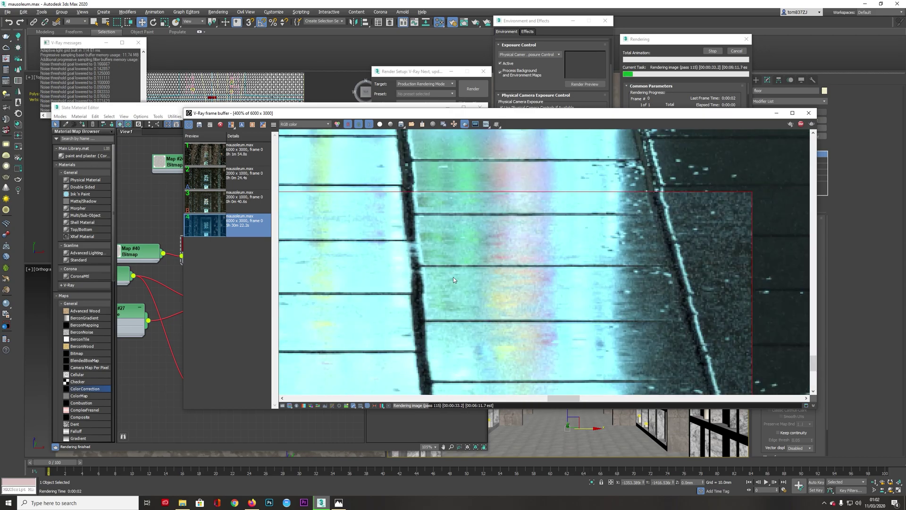
{"action": "scroll", "coordinate": [447, 277], "scroll_direction": "down", "scroll_amount": 1}
{"action": "middle_click_drag", "start_coordinate": [542, 351], "coordinate": [614, 279]}
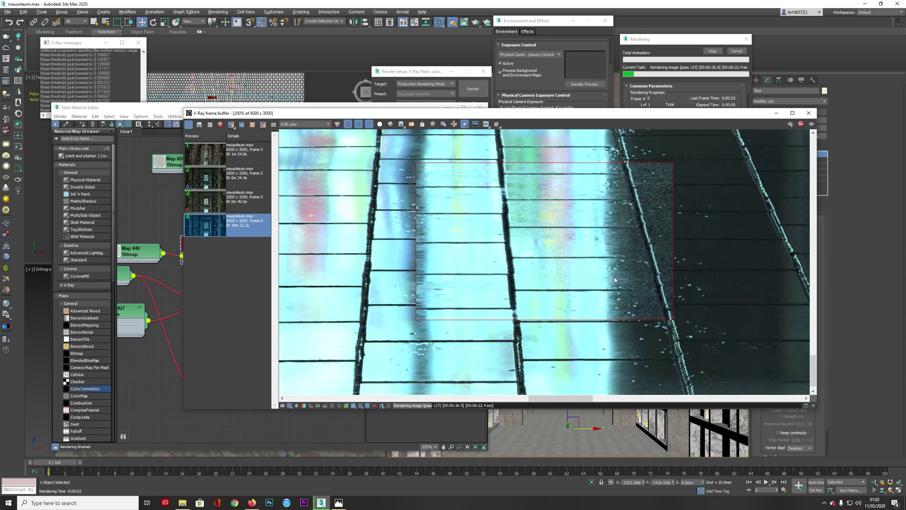
{"action": "middle_click_drag", "start_coordinate": [611, 182], "coordinate": [571, 221]}
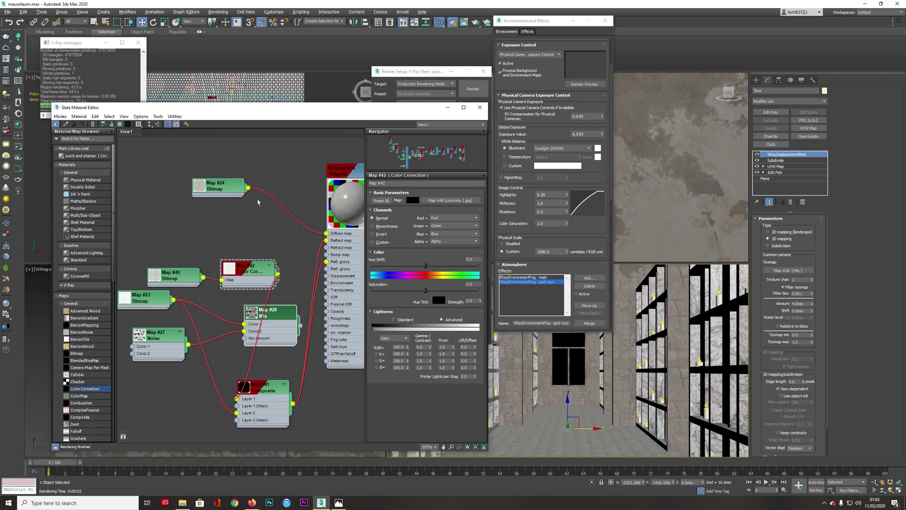
Step: Connect the Map #24 floor bitmap to the bump map input of Material #34 and set the bump amount to 1
{"action": "double_click", "coordinate": [226, 187]}
{"action": "middle_click_drag", "start_coordinate": [244, 195], "coordinate": [198, 157]}
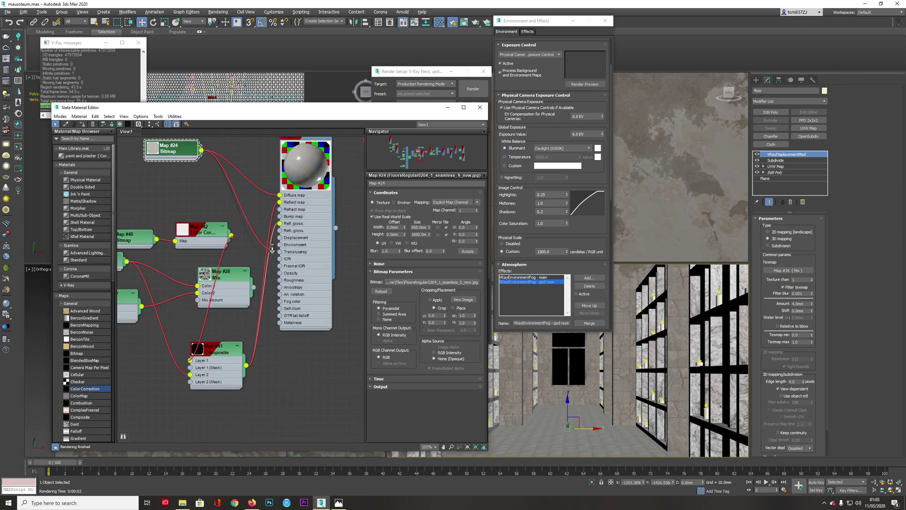
{"action": "left_click_drag", "start_coordinate": [280, 273], "coordinate": [280, 217]}
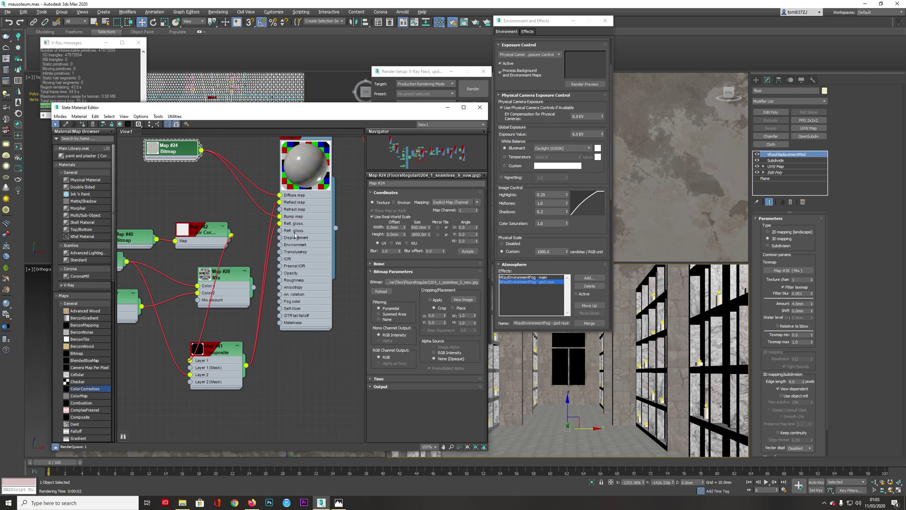
{"action": "double_click", "coordinate": [305, 237]}
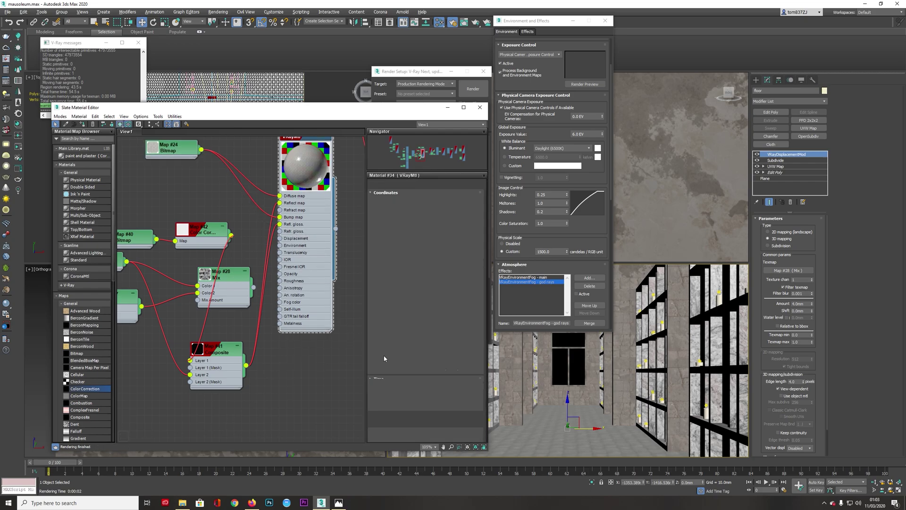
{"action": "scroll", "coordinate": [390, 360], "scroll_direction": "down", "scroll_amount": 5}
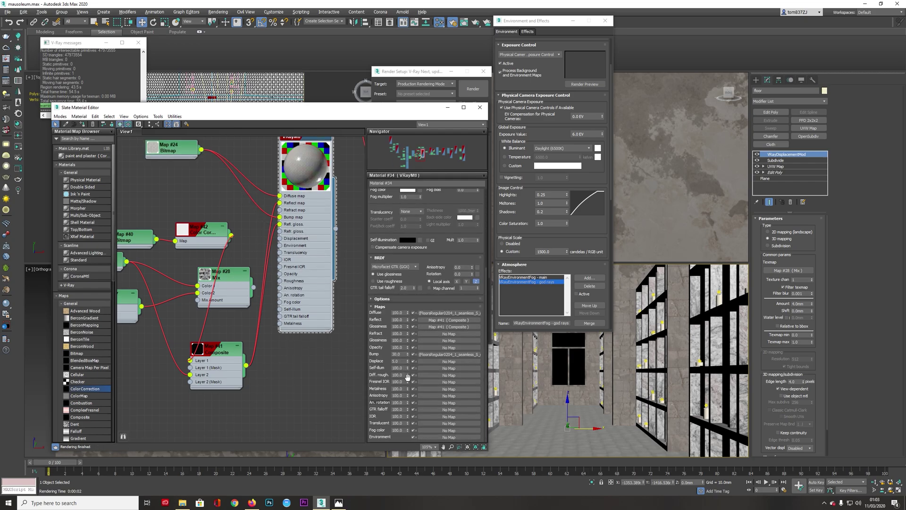
{"action": "double_click", "coordinate": [397, 354]}
{"action": "type", "text": "1"}
{"action": "key", "text": "Return"}
Step: Set the blur of the Map #24 bitmap to 0.1 and check the material preview
{"action": "double_click", "coordinate": [170, 150]}
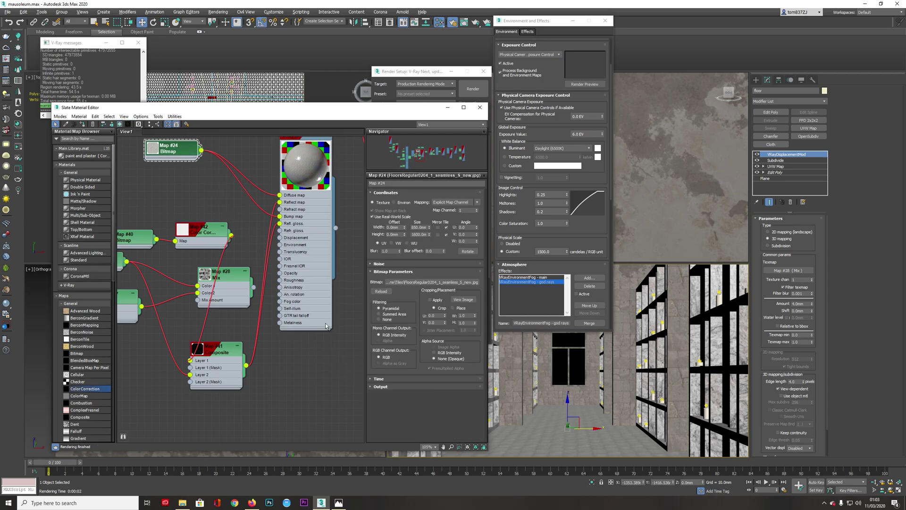
{"action": "double_click", "coordinate": [390, 251]}
{"action": "type", "text": ".1"}
{"action": "key", "text": "Return"}
{"action": "scroll", "coordinate": [300, 168], "scroll_direction": "up", "scroll_amount": 3}
{"action": "middle_click_drag", "start_coordinate": [300, 168], "coordinate": [271, 230]}
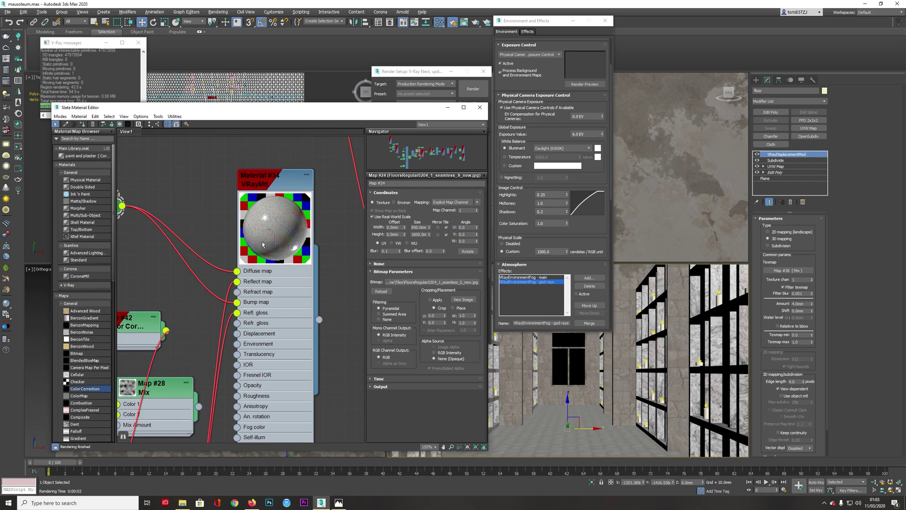
{"action": "middle_click_drag", "start_coordinate": [263, 245], "coordinate": [294, 224]}
{"action": "scroll", "coordinate": [295, 223], "scroll_direction": "down", "scroll_amount": 1}
{"action": "middle_click_drag", "start_coordinate": [200, 204], "coordinate": [237, 205]}
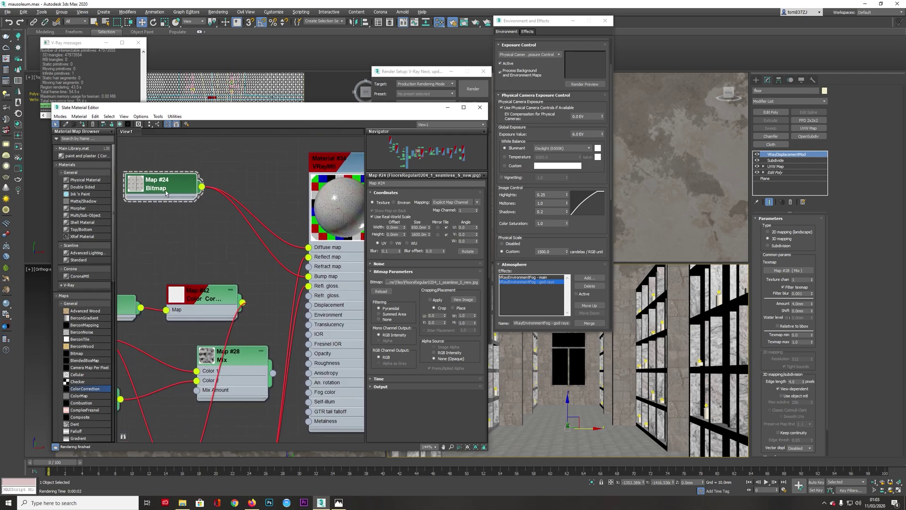
Step: Open the parameters of the Map #23 displacement bitmap for review
{"action": "scroll", "coordinate": [285, 261], "scroll_direction": "down", "scroll_amount": 1}
{"action": "middle_click_drag", "start_coordinate": [234, 360], "coordinate": [299, 245]}
{"action": "scroll", "coordinate": [299, 245], "scroll_direction": "down", "scroll_amount": 1}
{"action": "double_click", "coordinate": [186, 230]}
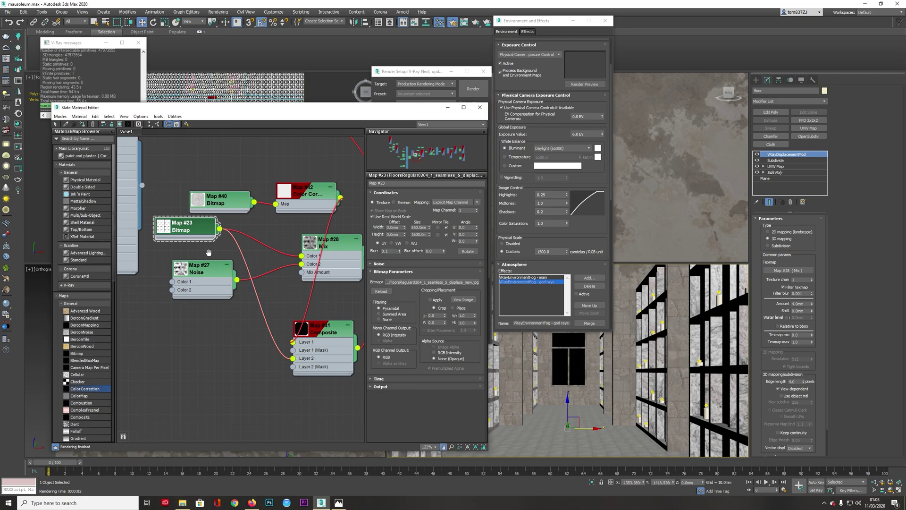
{"action": "middle_click_drag", "start_coordinate": [283, 141], "coordinate": [217, 177]}
Step: Disconnect Map #24 from the bump map input, re-render the region, and inspect the floor without bump
{"action": "left_click_drag", "start_coordinate": [332, 236], "coordinate": [305, 232]}
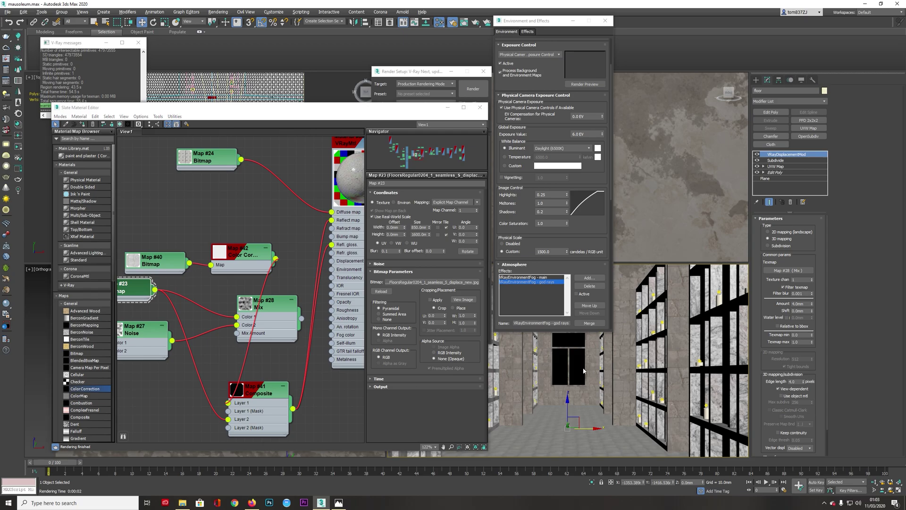
{"action": "key", "text": "shift+q"}
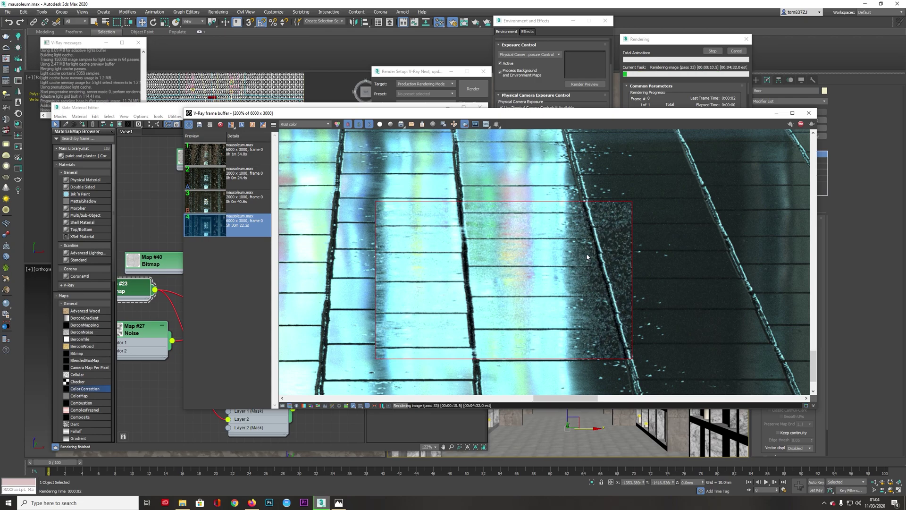
{"action": "scroll", "coordinate": [552, 257], "scroll_direction": "up", "scroll_amount": 2}
{"action": "scroll", "coordinate": [562, 271], "scroll_direction": "down", "scroll_amount": 2}
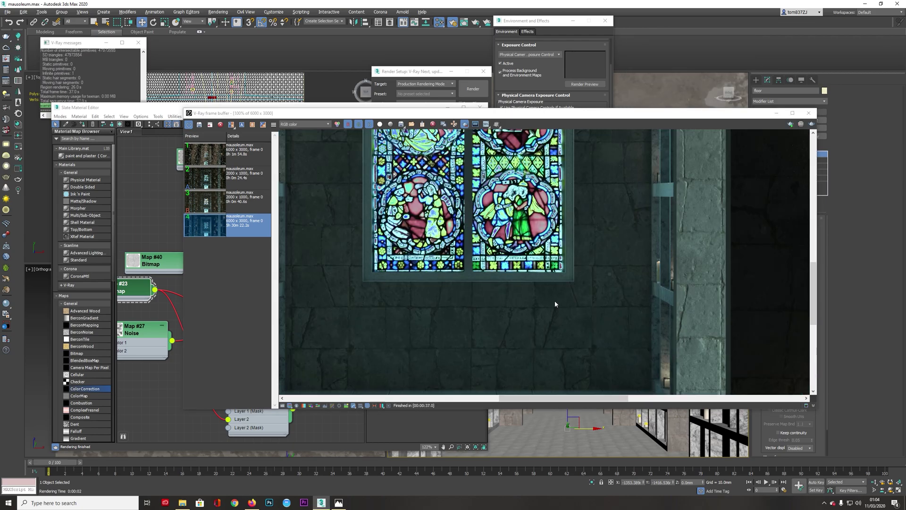
{"action": "scroll", "coordinate": [555, 304], "scroll_direction": "down", "scroll_amount": 5}
{"action": "scroll", "coordinate": [543, 349], "scroll_direction": "up", "scroll_amount": 5}
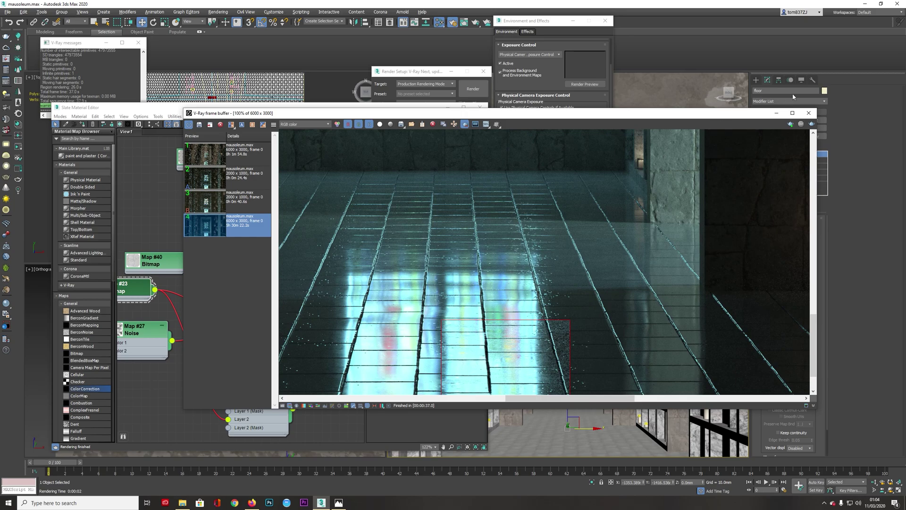
{"action": "left_click", "coordinate": [808, 113]}
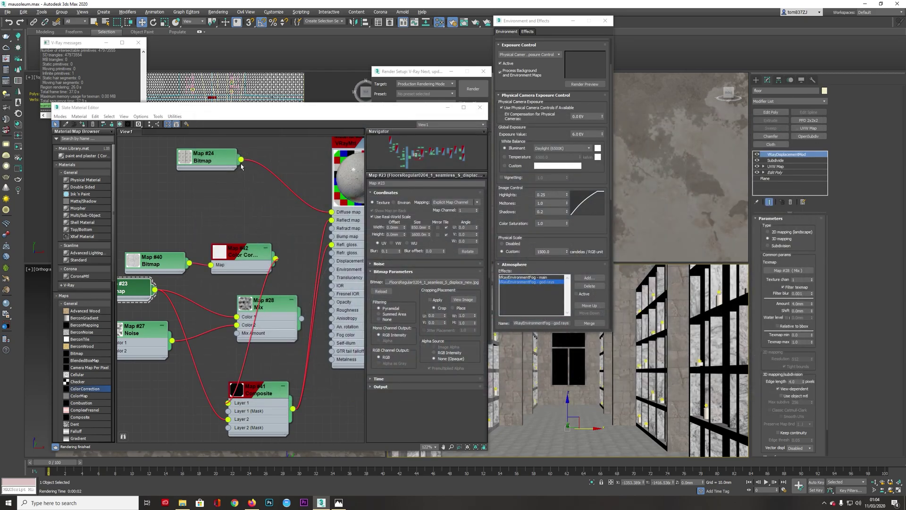
Step: Reconnect Map #24 to the bump map input of Material #34 and reopen the V-Ray frame buffer
{"action": "left_click_drag", "start_coordinate": [241, 160], "coordinate": [331, 245]}
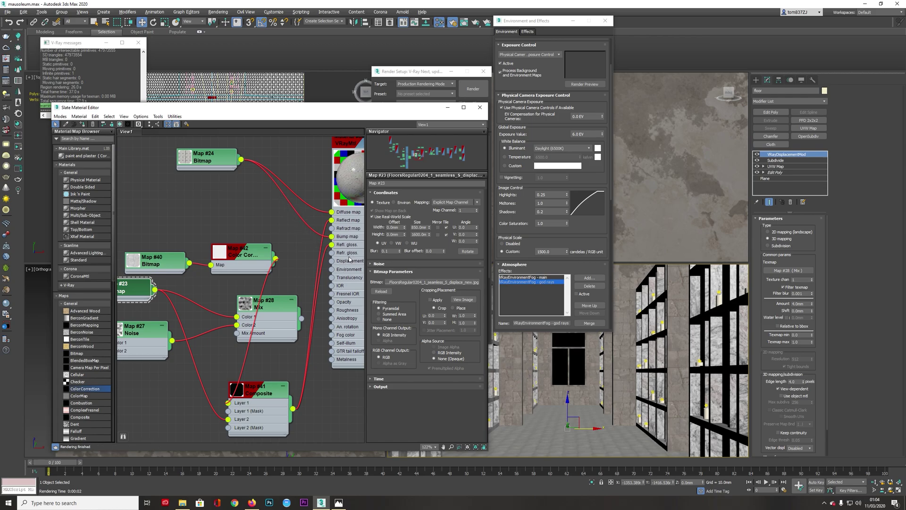
{"action": "left_click", "coordinate": [362, 293]}
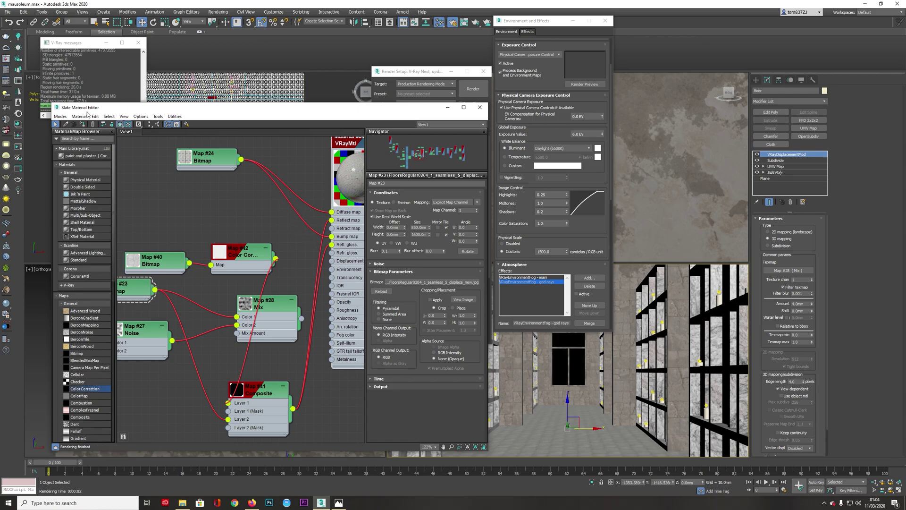
{"action": "left_click", "coordinate": [6, 61]}
Step: Redraw a shorter render region across the floor's window reflection and render it
{"action": "middle_click_drag", "start_coordinate": [515, 318], "coordinate": [480, 272]}
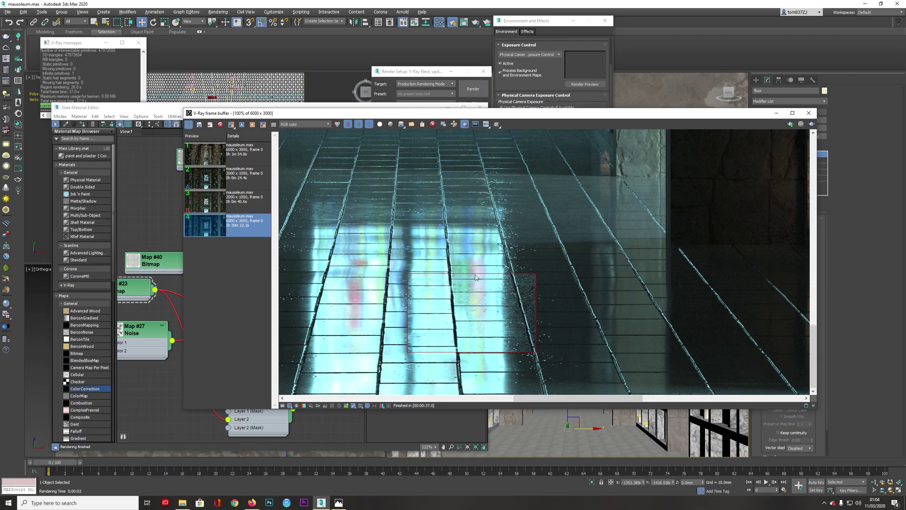
{"action": "left_click_drag", "start_coordinate": [408, 312], "coordinate": [534, 268]}
{"action": "scroll", "coordinate": [511, 279], "scroll_direction": "up", "scroll_amount": 2}
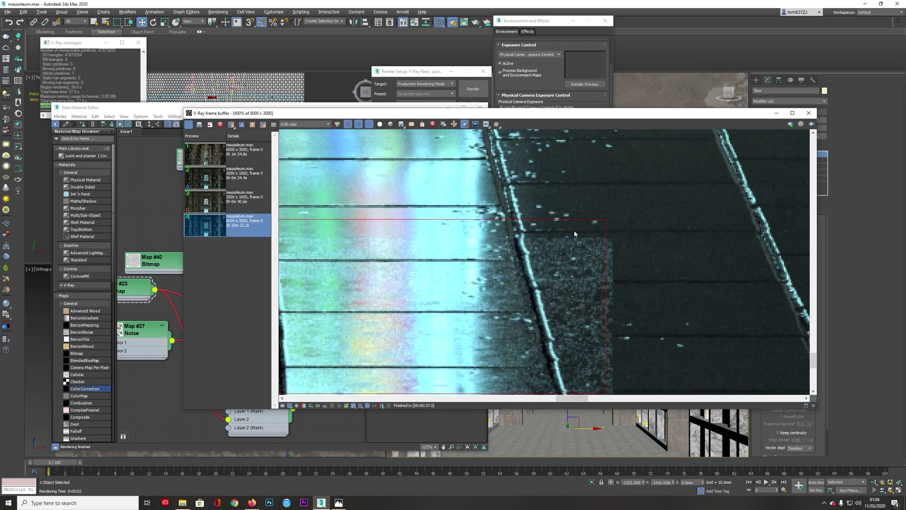
{"action": "left_click", "coordinate": [802, 124]}
{"action": "scroll", "coordinate": [499, 261], "scroll_direction": "down", "scroll_amount": 2}
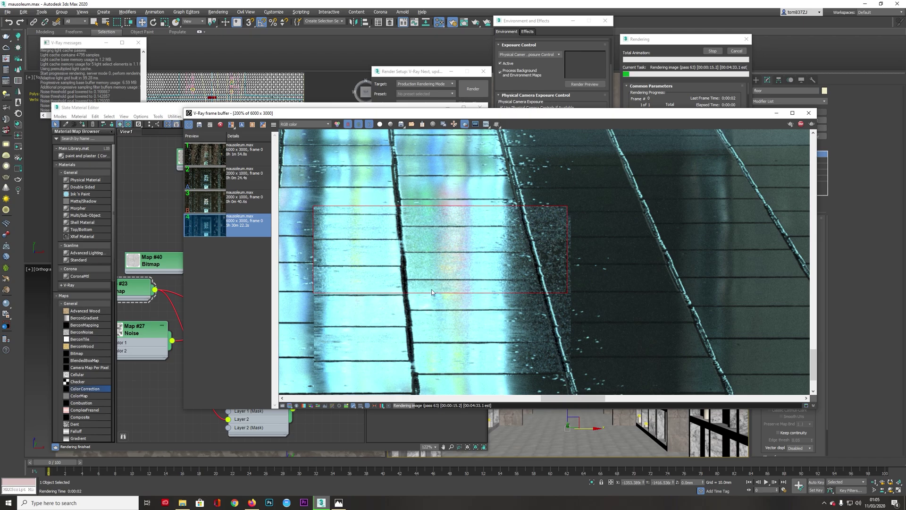
Step: Examine the bump effect on the floor reflections and tile joints, comparing the rendered region with its surroundings
{"action": "middle_click_drag", "start_coordinate": [425, 281], "coordinate": [464, 243]}
{"action": "scroll", "coordinate": [500, 339], "scroll_direction": "down", "scroll_amount": 2}
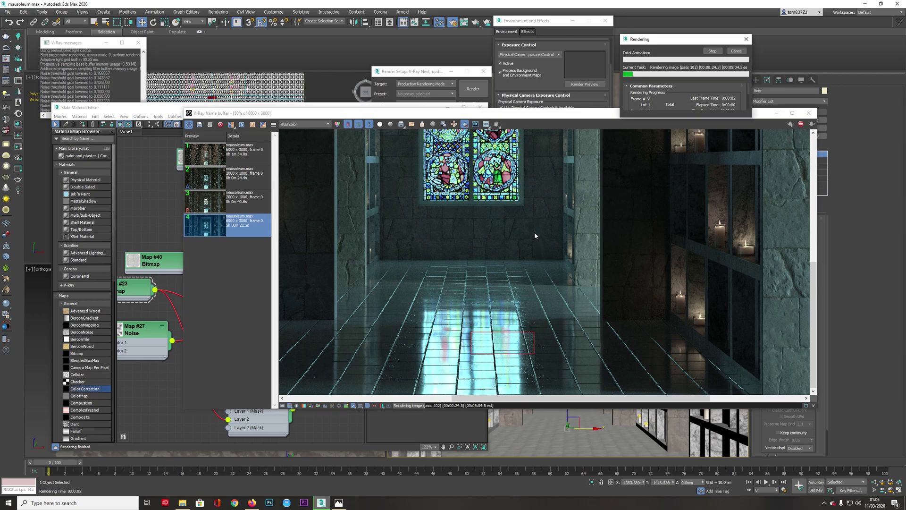
{"action": "scroll", "coordinate": [497, 357], "scroll_direction": "up", "scroll_amount": 1}
{"action": "scroll", "coordinate": [509, 341], "scroll_direction": "up", "scroll_amount": 1}
{"action": "middle_click_drag", "start_coordinate": [509, 340], "coordinate": [522, 238]}
{"action": "scroll", "coordinate": [522, 238], "scroll_direction": "down", "scroll_amount": 2}
{"action": "scroll", "coordinate": [427, 333], "scroll_direction": "up", "scroll_amount": 2}
{"action": "scroll", "coordinate": [472, 302], "scroll_direction": "down", "scroll_amount": 2}
{"action": "scroll", "coordinate": [585, 274], "scroll_direction": "up", "scroll_amount": 2}
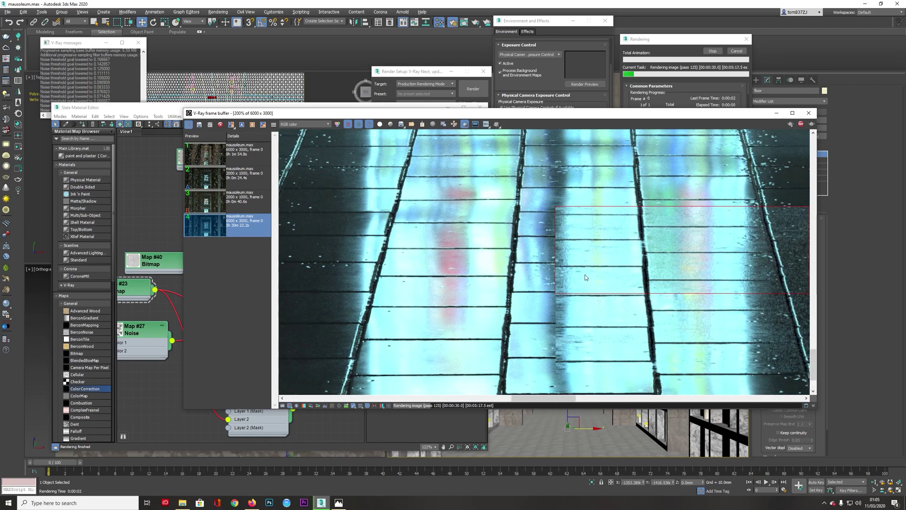
{"action": "scroll", "coordinate": [626, 255], "scroll_direction": "down", "scroll_amount": 2}
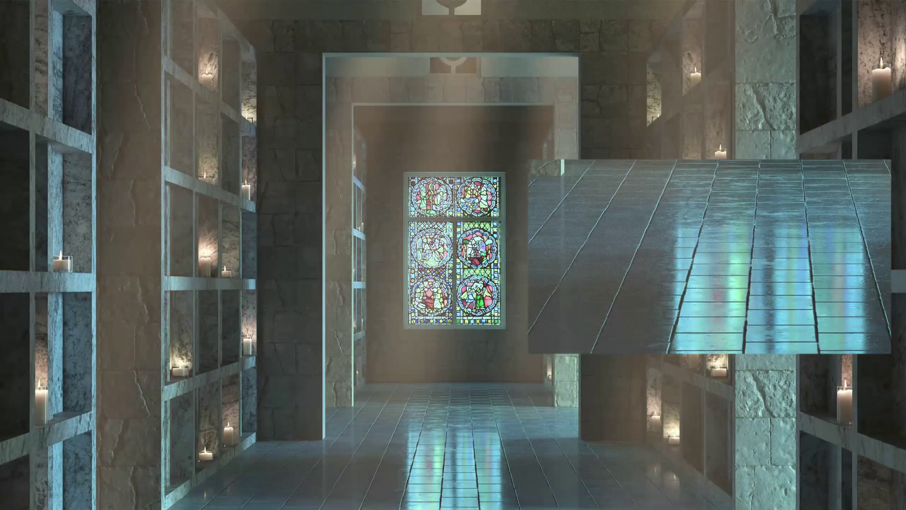